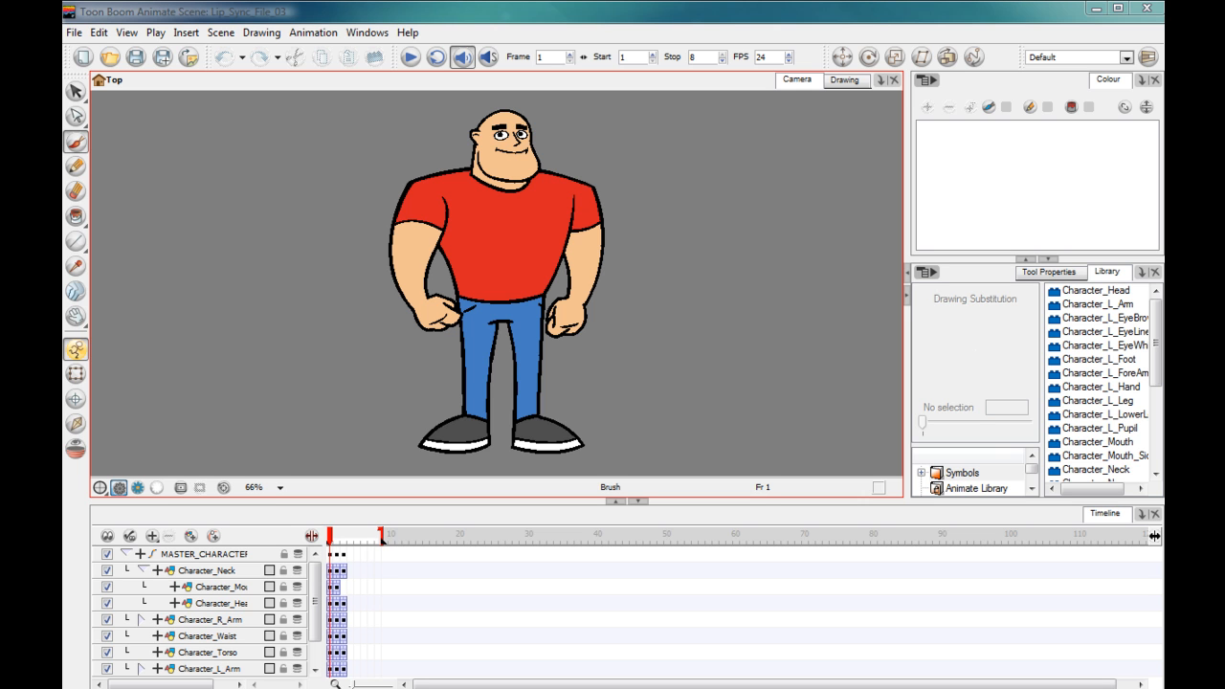
# Open the front-view Character_Mouth symbol on frame 1 and look at its mouth drawings.
pyautogui.click(75, 91)
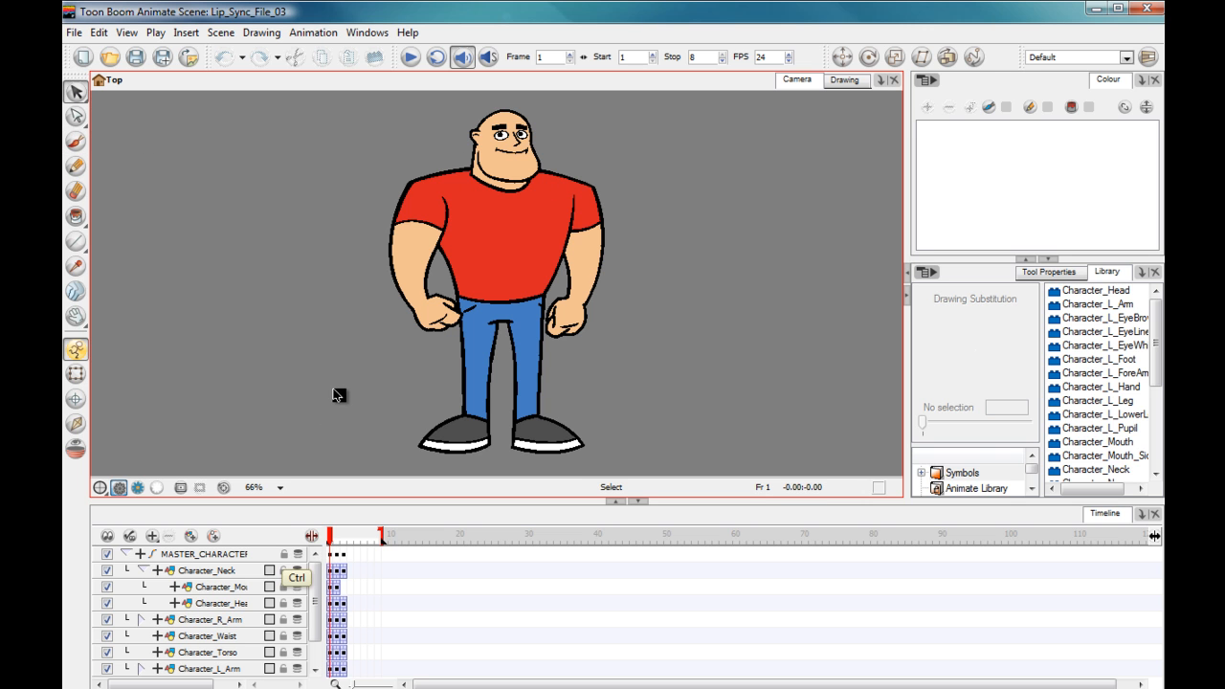
pyautogui.scroll(2, 335, 382)
pyautogui.scroll(1, 335, 382)
pyautogui.press('space')
pyautogui.moveTo(313, 260); pyautogui.dragTo(298, 352)
pyautogui.moveTo(287, 204); pyautogui.dragTo(300, 416)
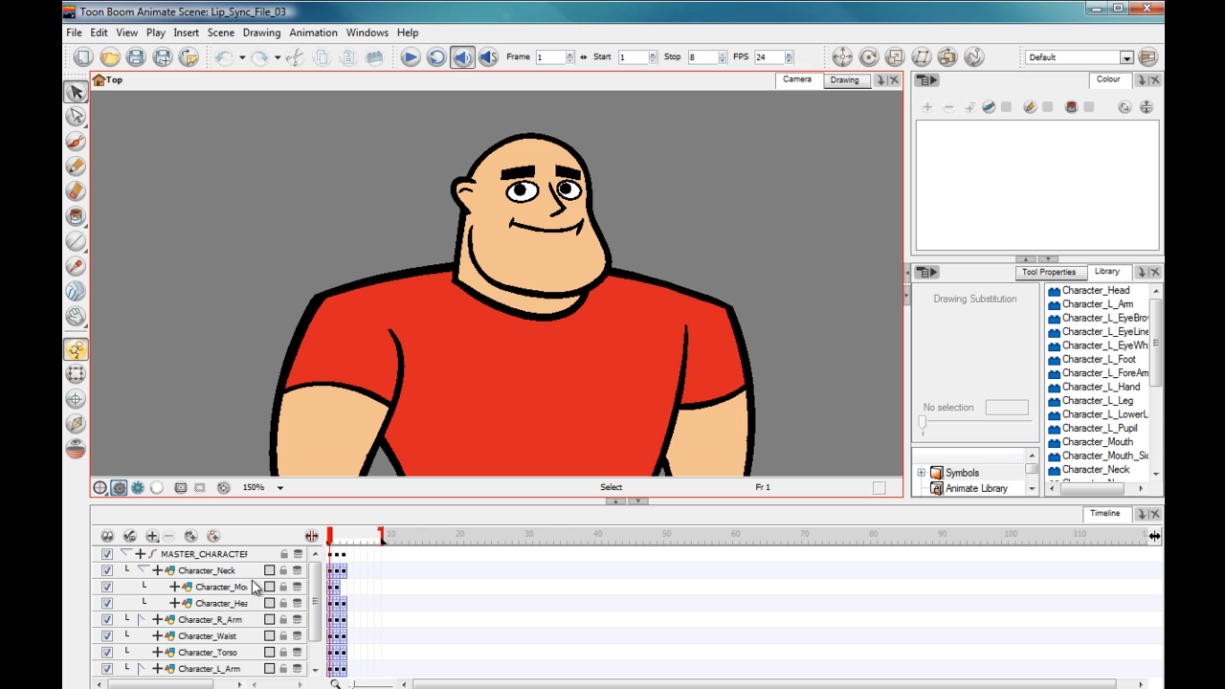
pyautogui.click(332, 587)
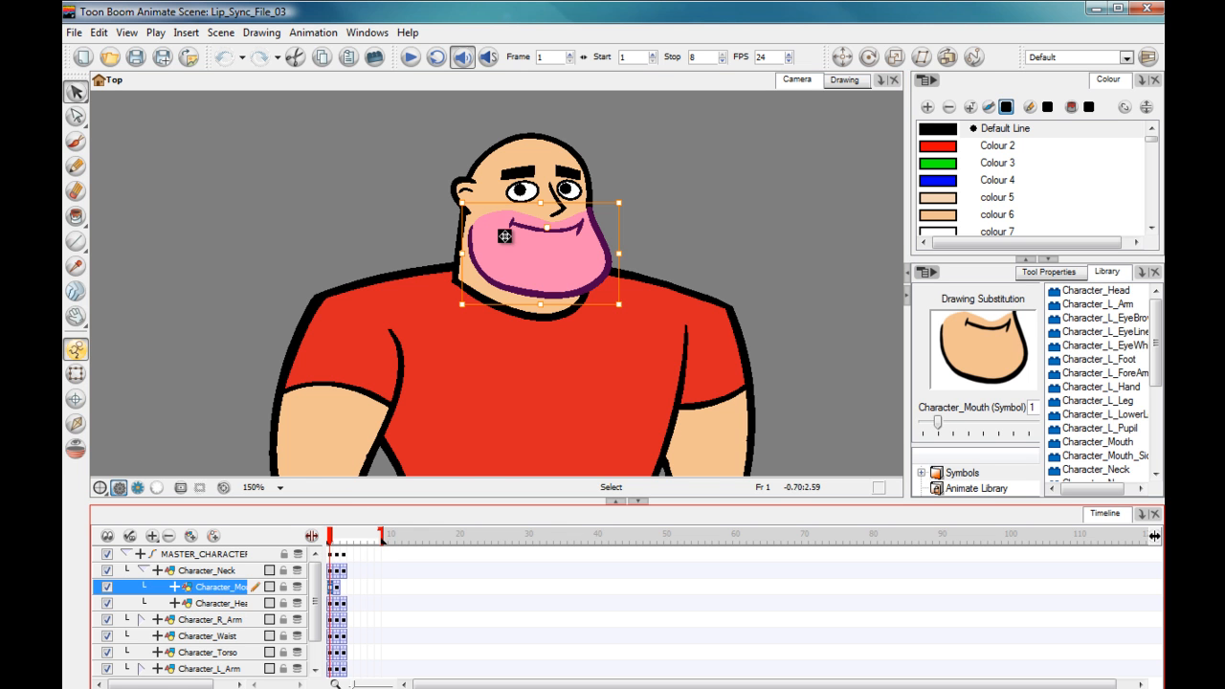
pyautogui.doubleClick(500, 252)
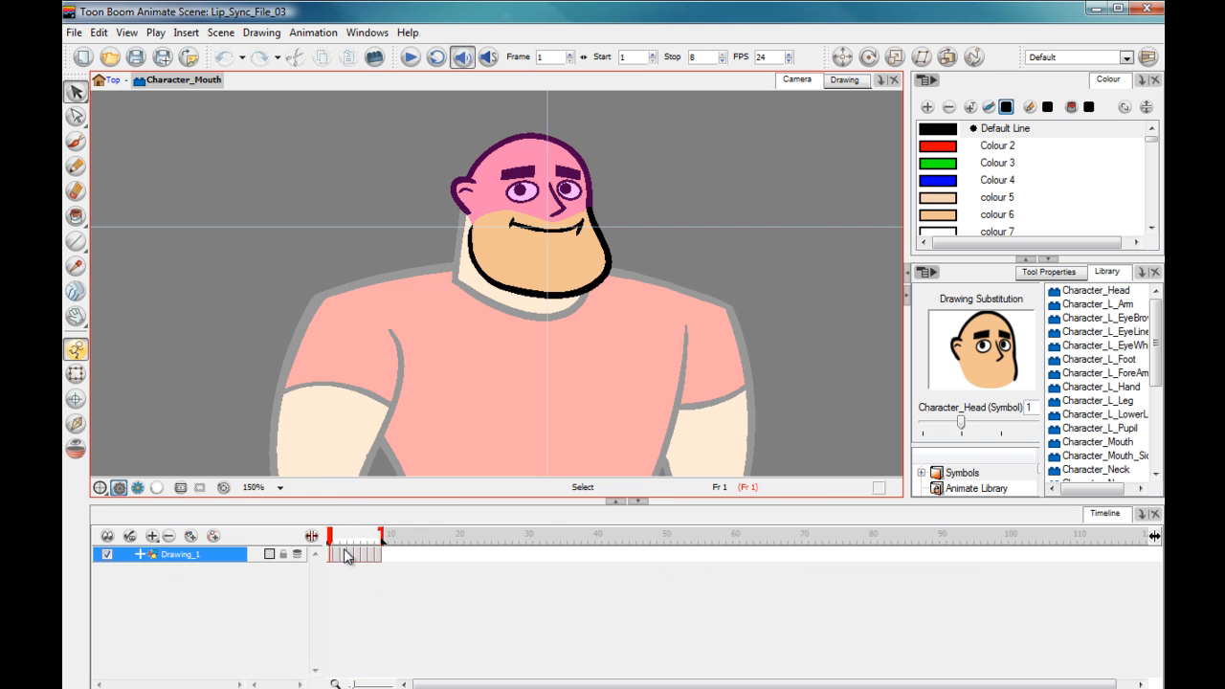
pyautogui.moveTo(330, 539)
pyautogui.mouseDown()
pyautogui.moveTo(381, 541)
pyautogui.moveTo(331, 540)
pyautogui.mouseUp()
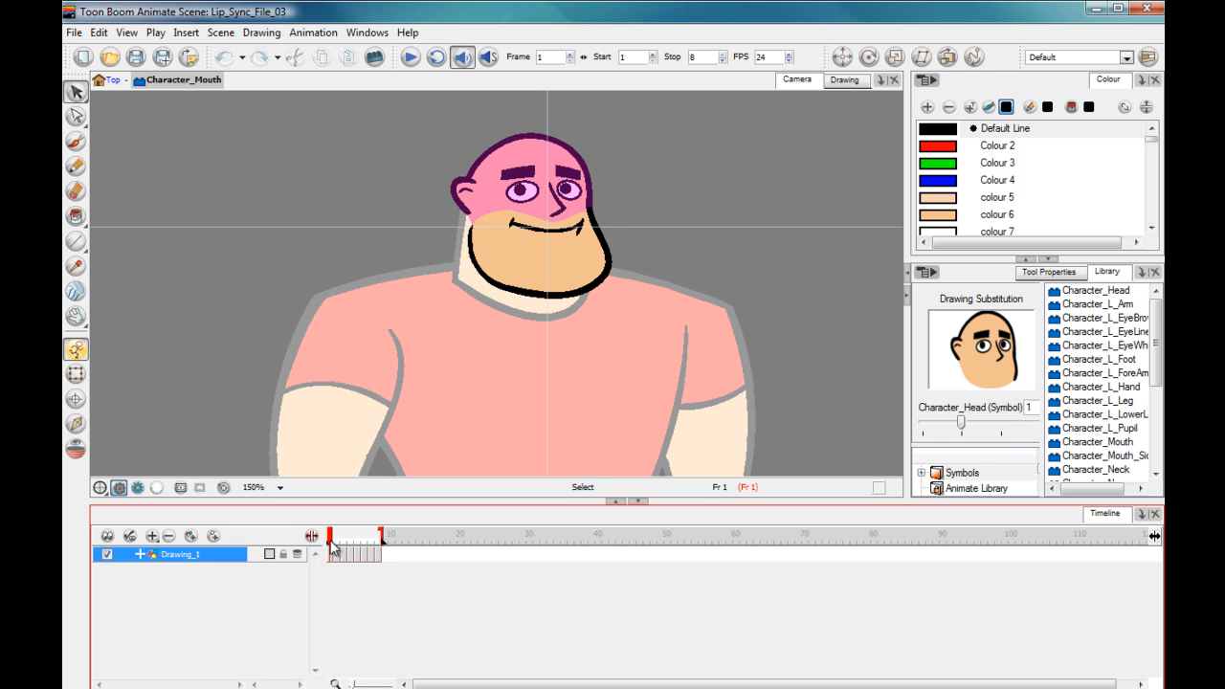
# Inspect the parts inside the Character_Head symbol and return to the scene's top level.
pyautogui.click(113, 80)
pyautogui.doubleClick(507, 157)
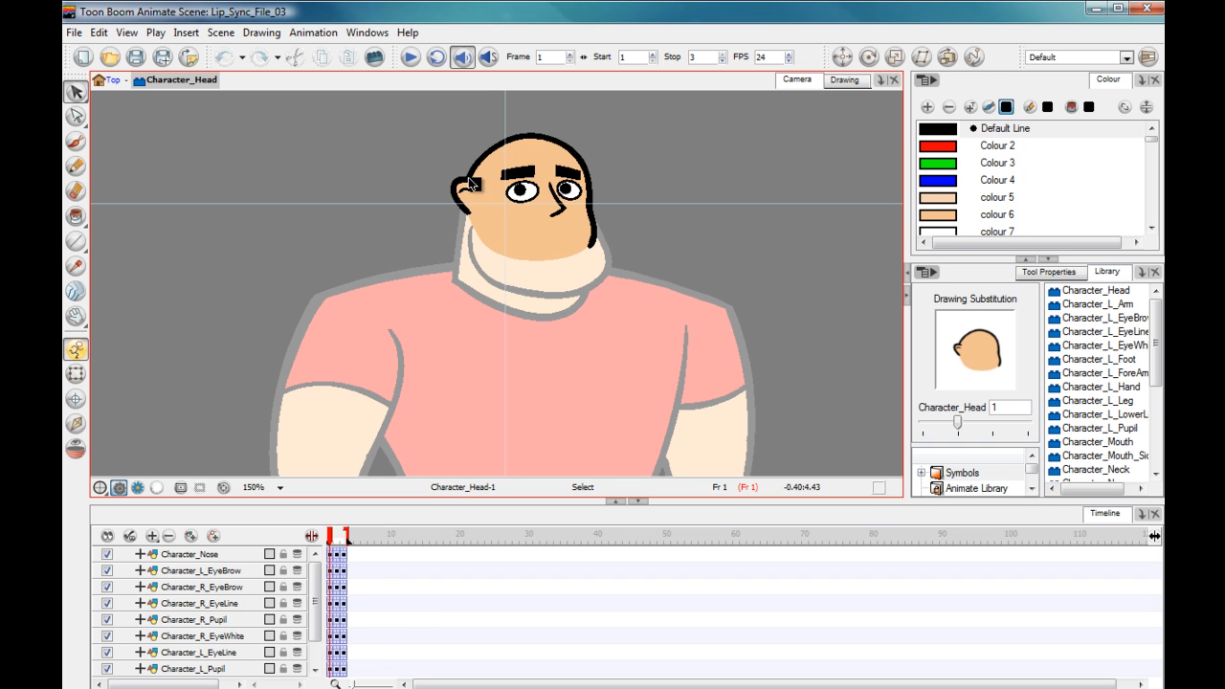
pyautogui.click(113, 80)
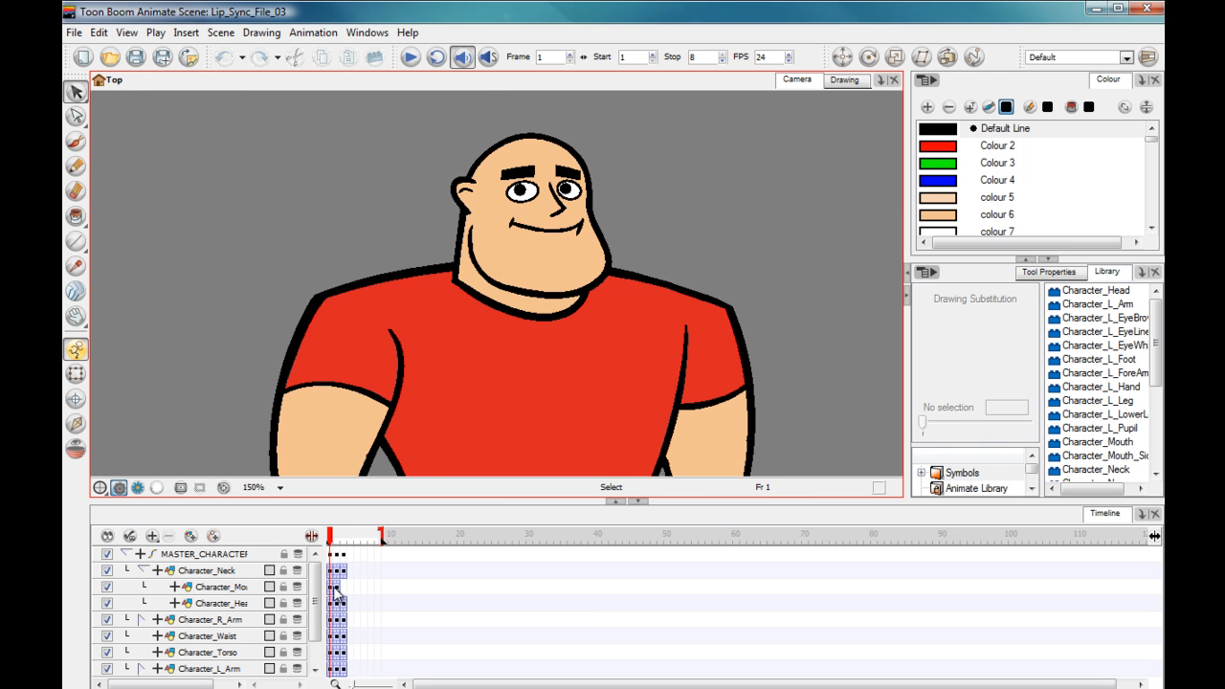
# Open the Character_Mouth_Side symbol on frame 2, scrub through its mouth shapes, and return to the top level.
pyautogui.click(337, 586)
pyautogui.doubleClick(533, 255)
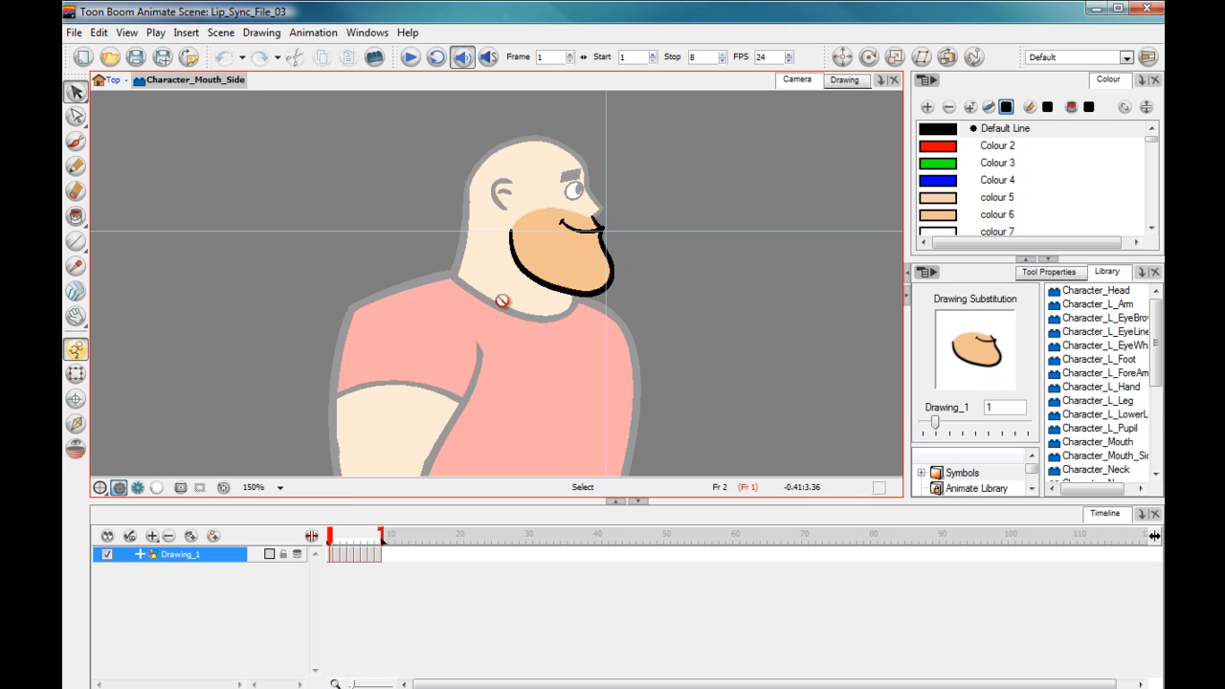
pyautogui.moveTo(331, 539)
pyautogui.mouseDown()
pyautogui.moveTo(373, 542)
pyautogui.moveTo(351, 543)
pyautogui.moveTo(369, 542)
pyautogui.moveTo(351, 542)
pyautogui.moveTo(400, 278)
pyautogui.moveTo(496, 174)
pyautogui.moveTo(578, 237)
pyautogui.moveTo(585, 167)
pyautogui.moveTo(600, 284)
pyautogui.moveTo(598, 232)
pyautogui.moveTo(324, 426)
pyautogui.moveTo(359, 543)
pyautogui.mouseUp()
pyautogui.click(351, 538)
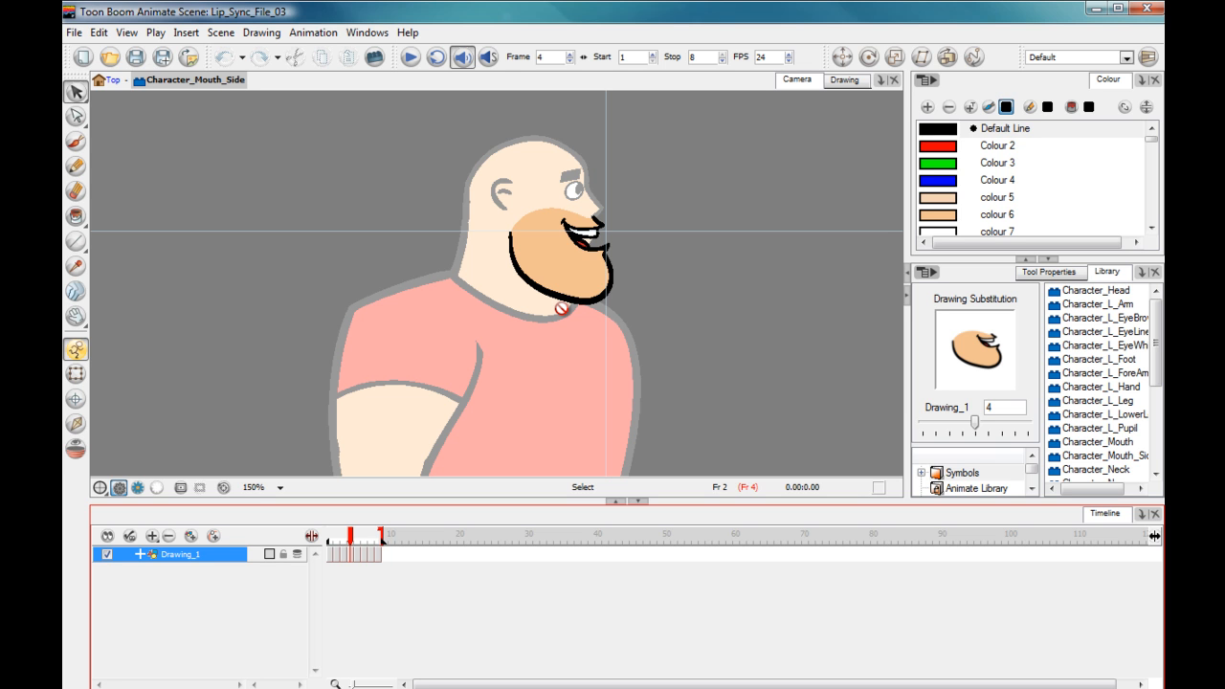
pyautogui.click(360, 538)
pyautogui.moveTo(360, 539)
pyautogui.mouseDown()
pyautogui.moveTo(380, 540)
pyautogui.moveTo(330, 539)
pyautogui.mouseUp()
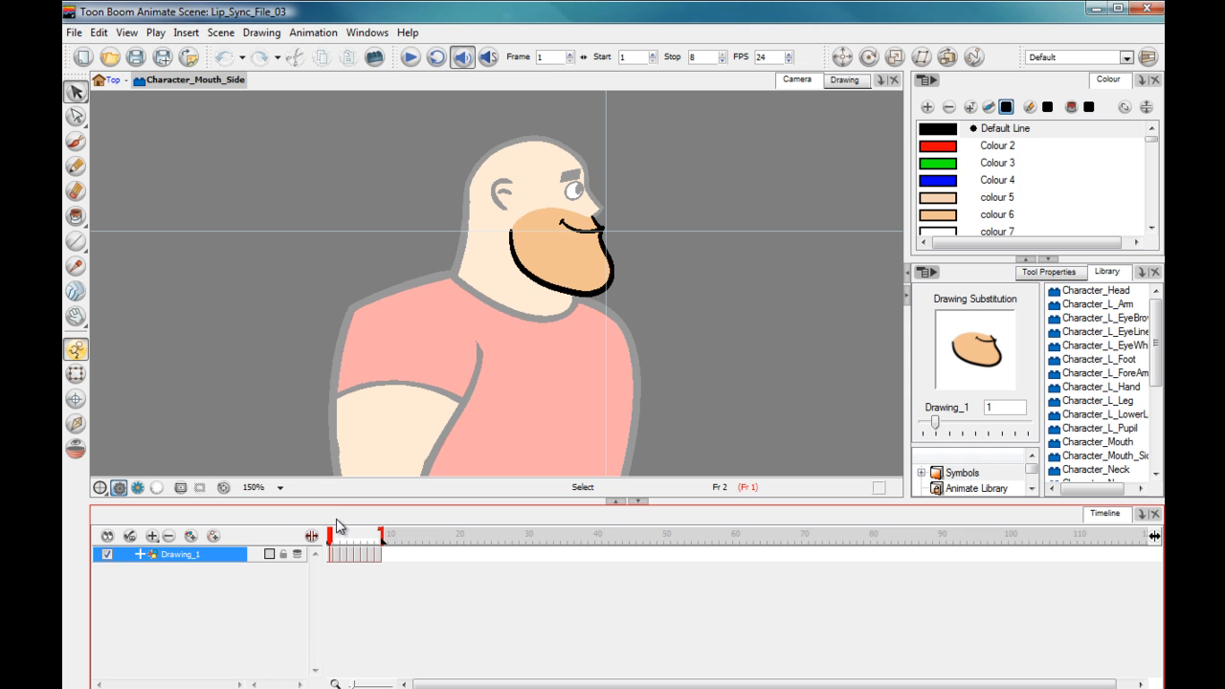
pyautogui.doubleClick(108, 125)
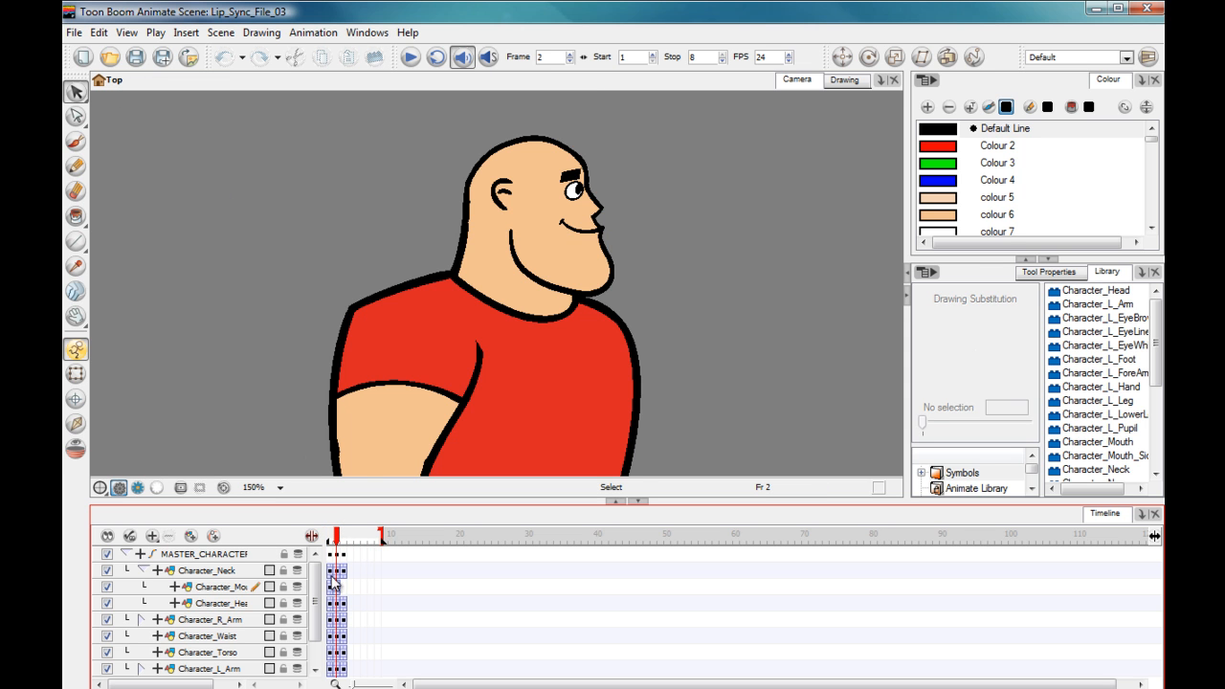
# Collapse the MASTER_CHARACTER layer and view the character's full-body poses on frames 1 to 3.
pyautogui.click(331, 588)
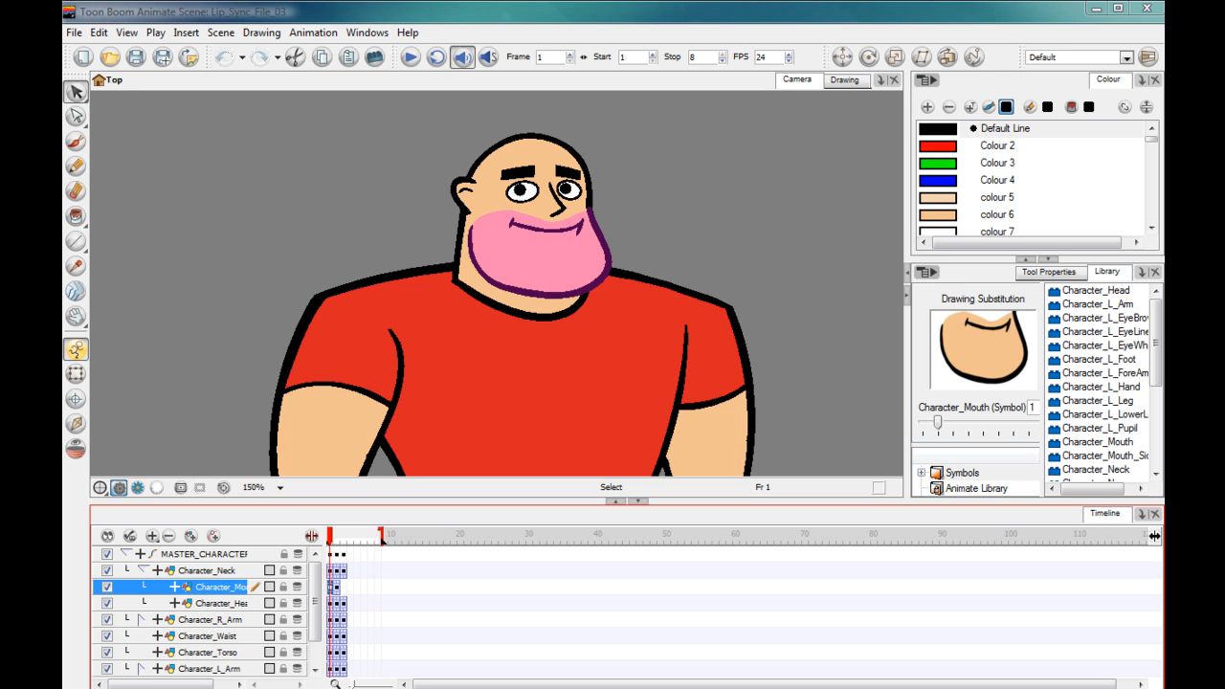
pyautogui.click(125, 556)
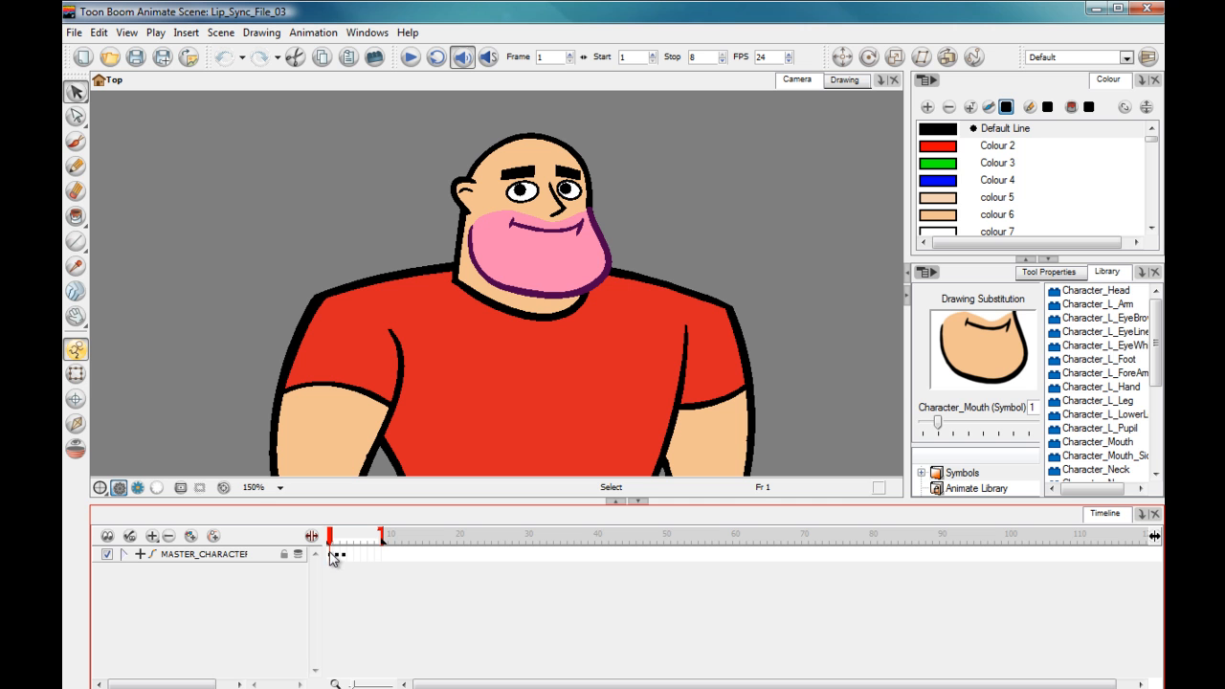
pyautogui.click(230, 370)
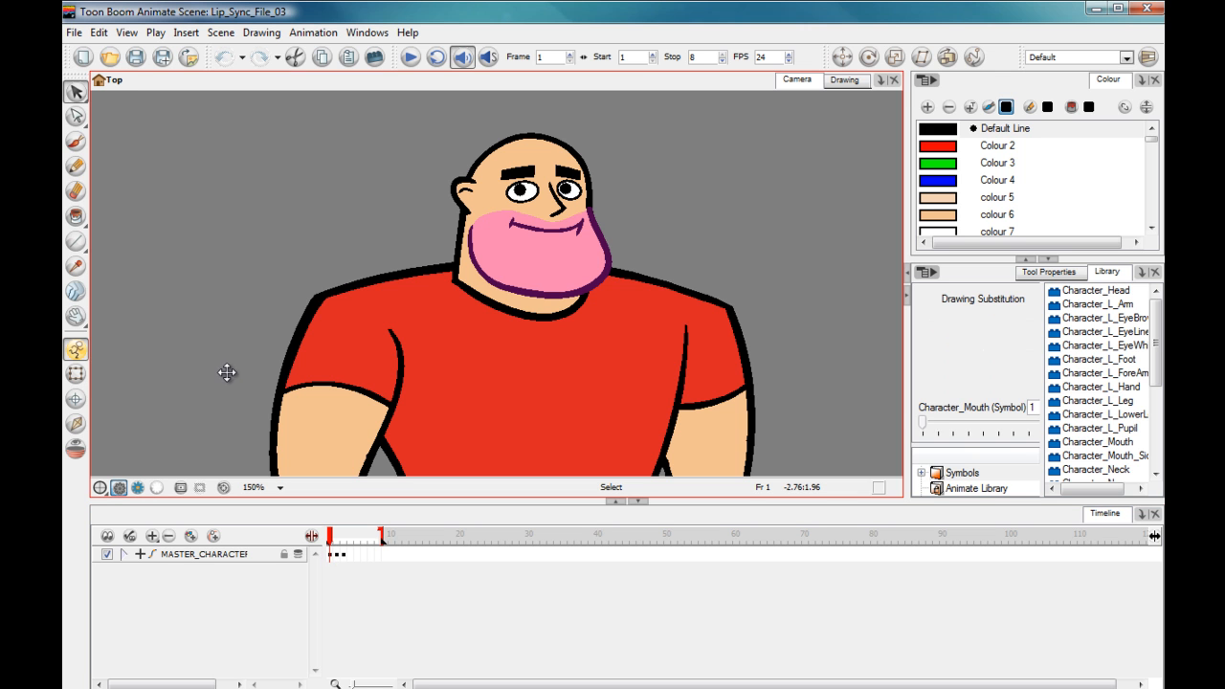
pyautogui.scroll(-3, 242, 401)
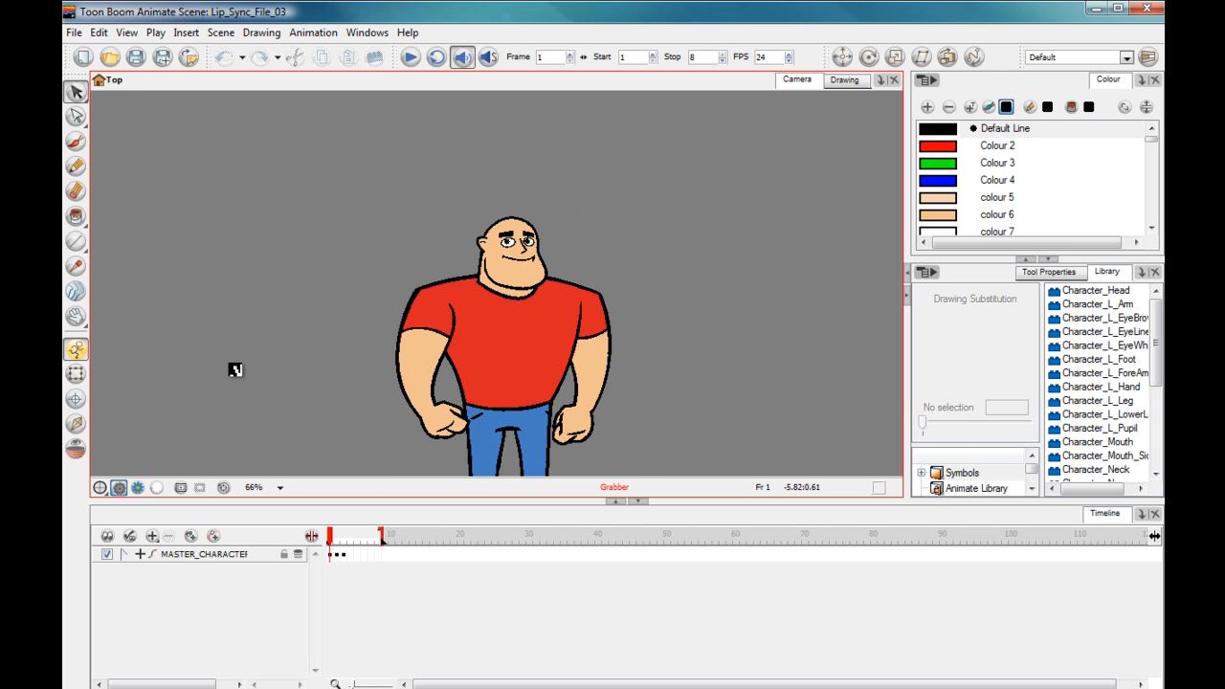
pyautogui.moveTo(237, 371); pyautogui.dragTo(241, 279)
pyautogui.click(335, 538)
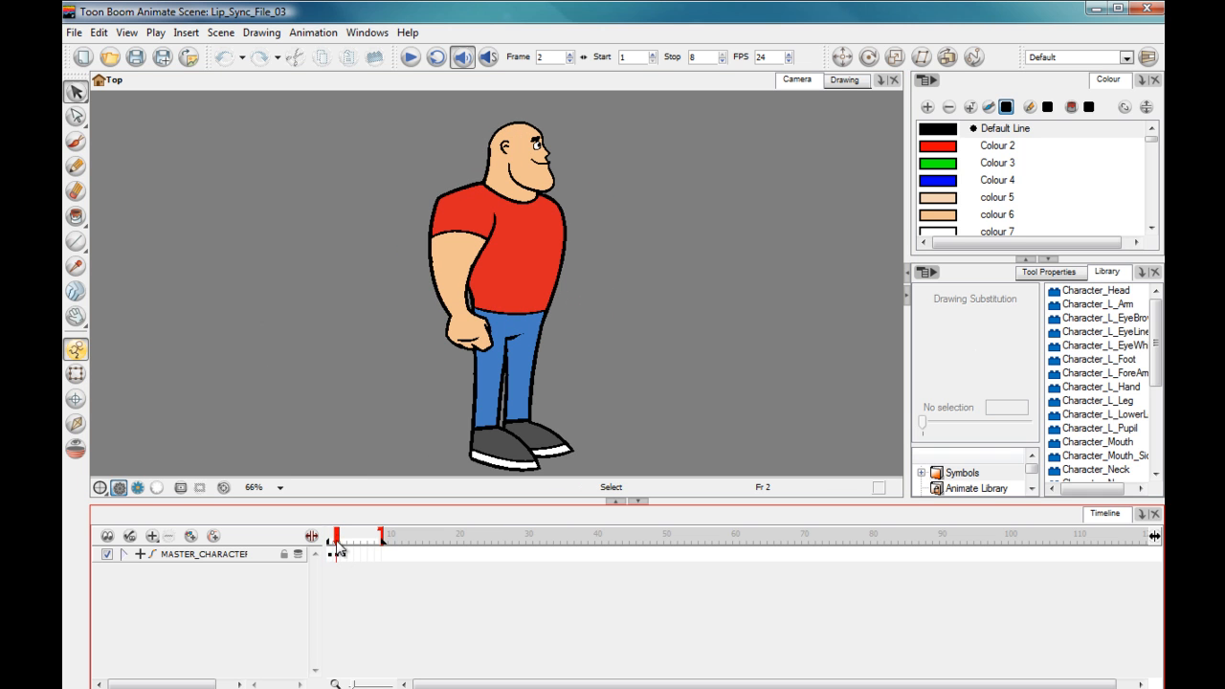
pyautogui.click(343, 539)
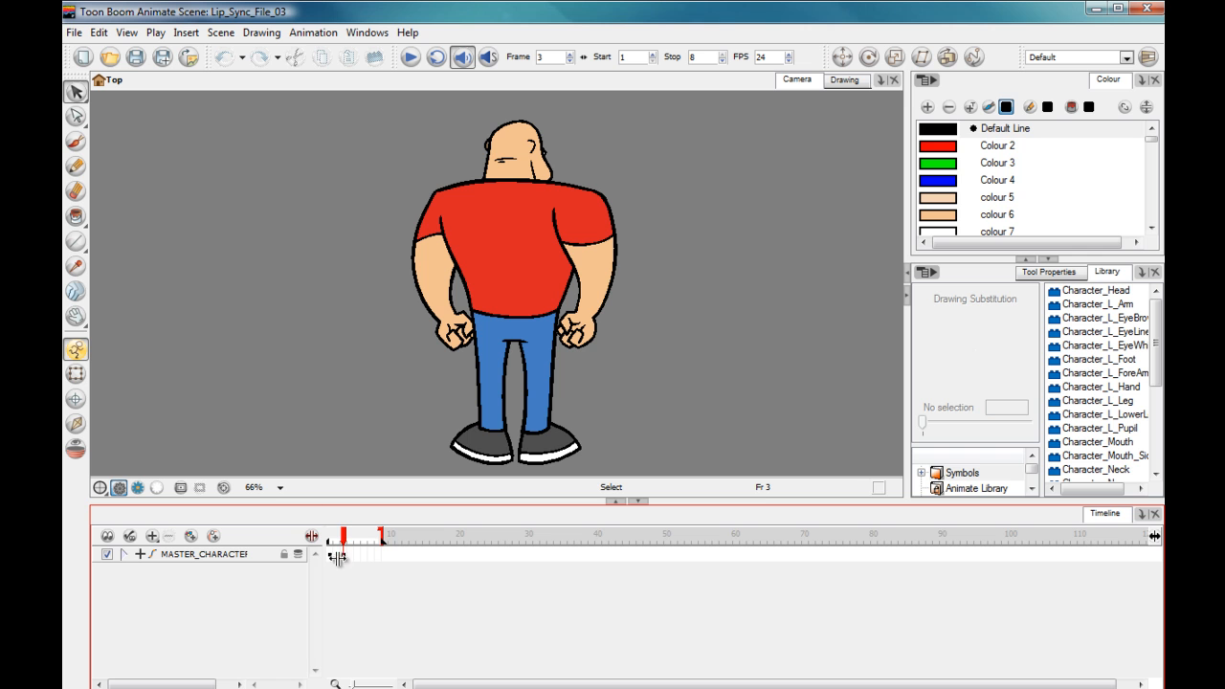
pyautogui.moveTo(335, 544); pyautogui.dragTo(347, 547)
pyautogui.moveTo(345, 541); pyautogui.dragTo(331, 543)
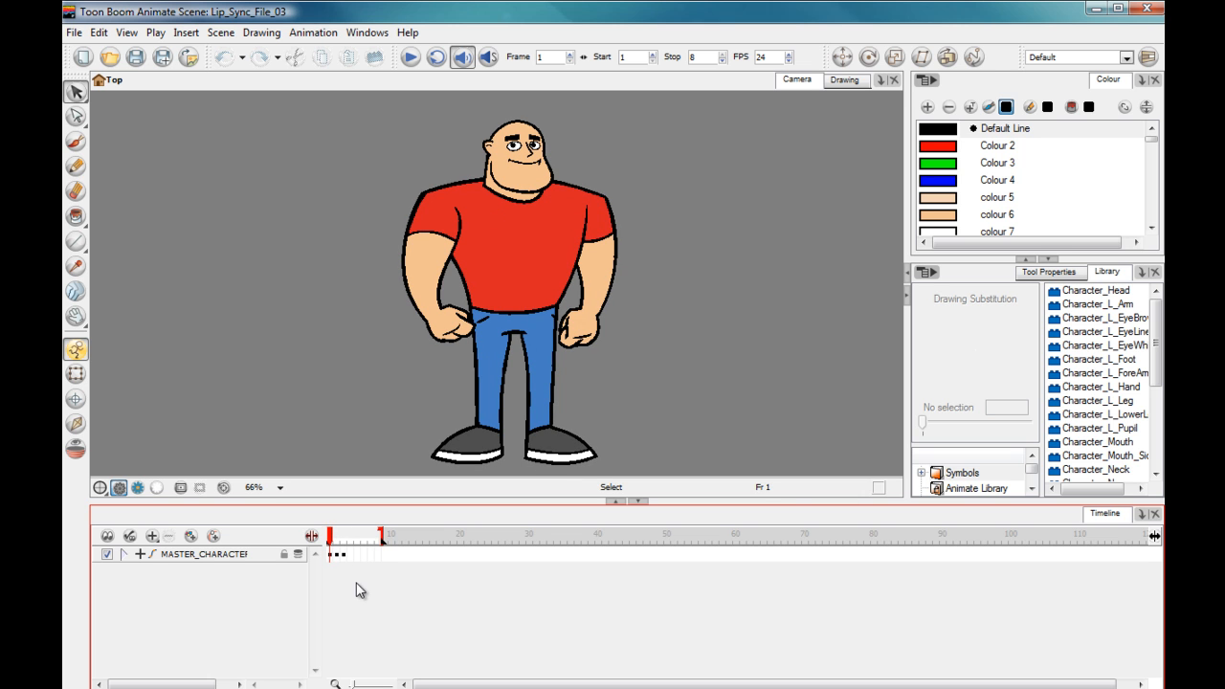
pyautogui.click(249, 439)
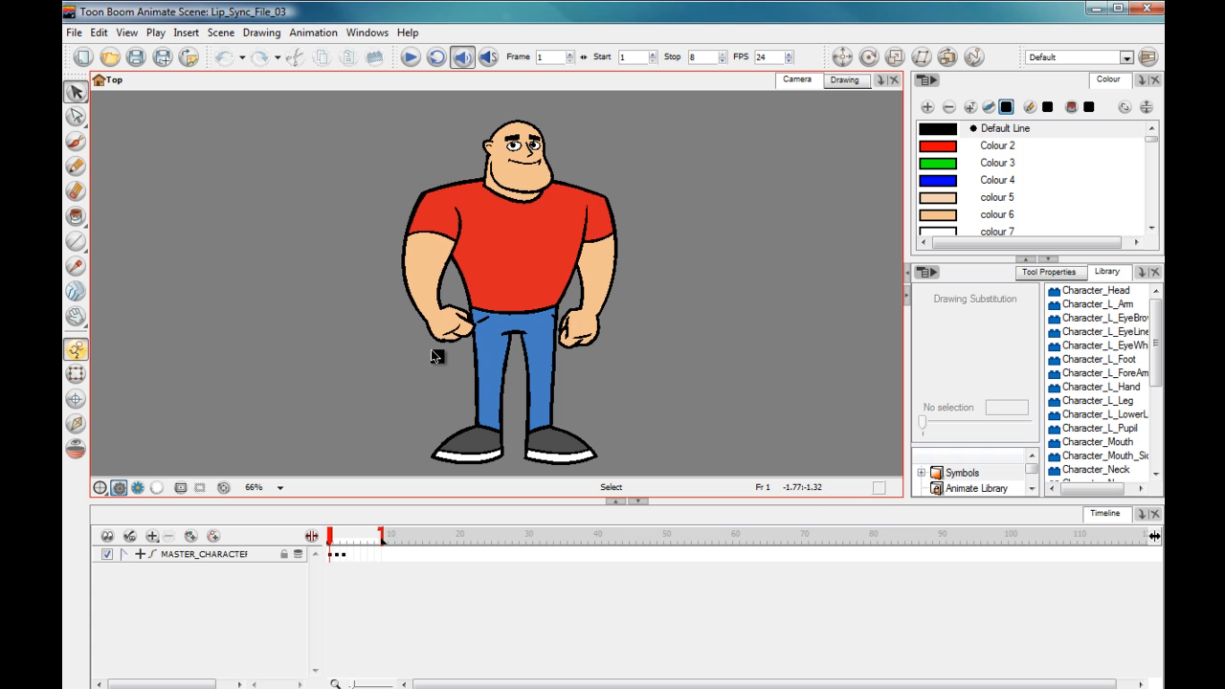
# Try rotating the character's right forearm and hand upward around the elbow with the Transform tool, and undo the rotation.
pyautogui.scroll(3, 436, 356)
pyautogui.press('space')
pyautogui.moveTo(218, 343); pyautogui.dragTo(255, 335)
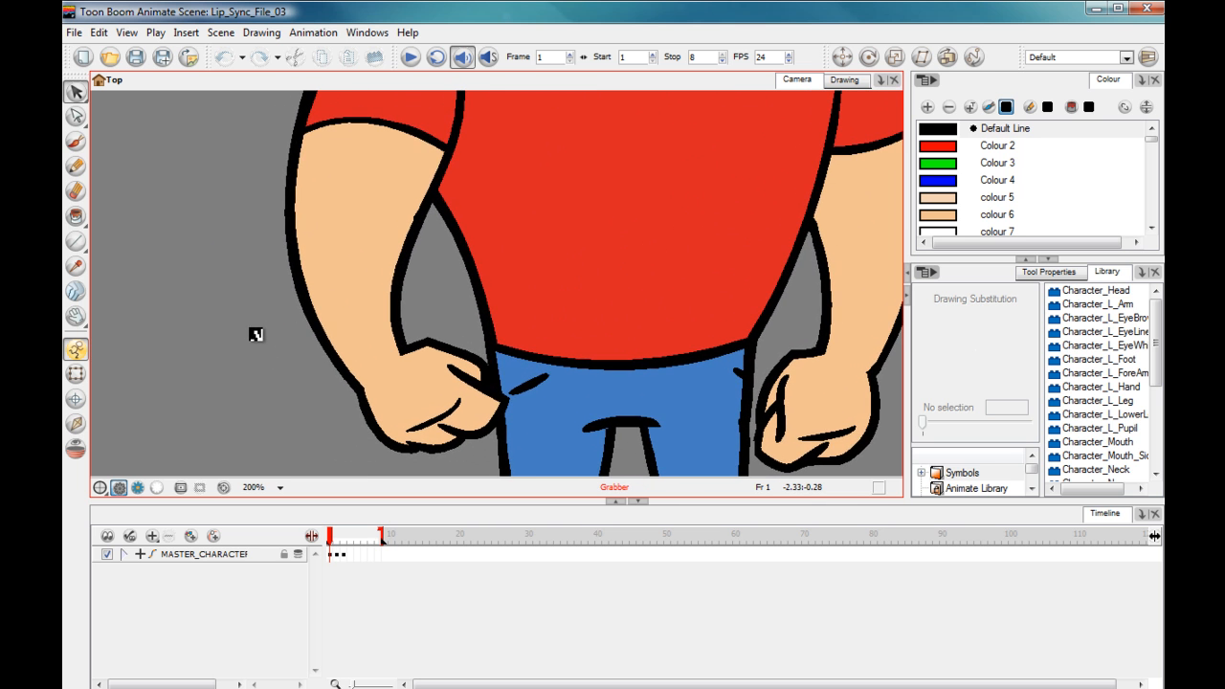
pyautogui.click(75, 374)
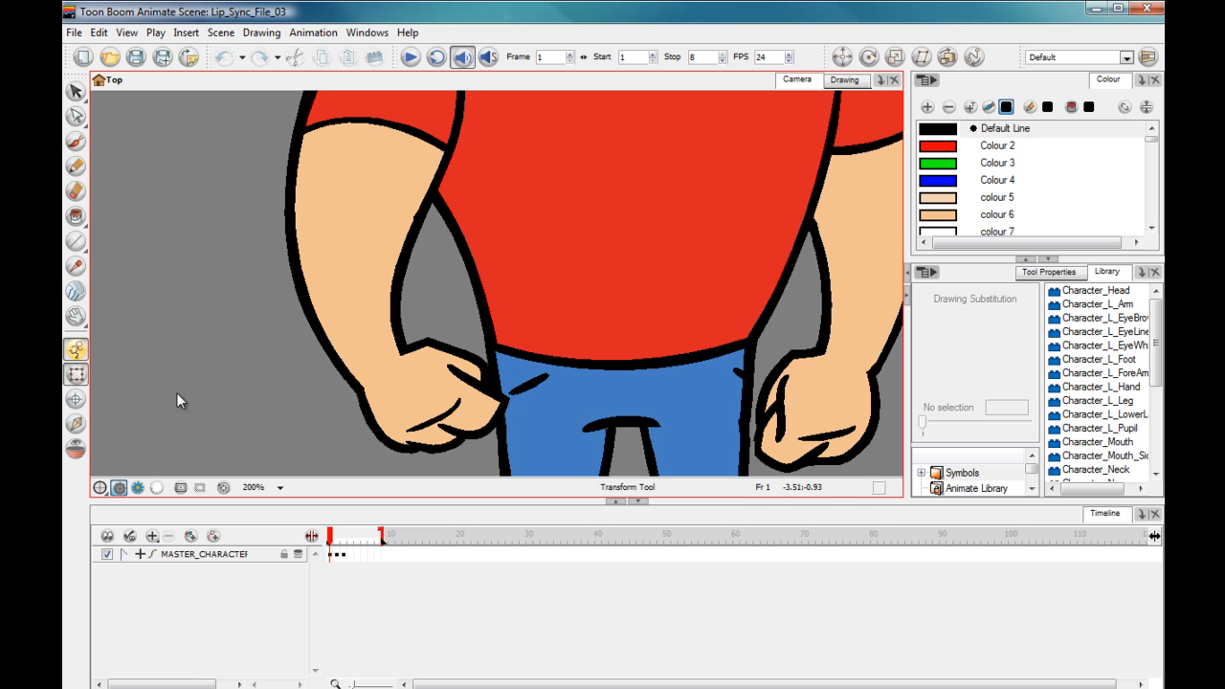
pyautogui.click(314, 272)
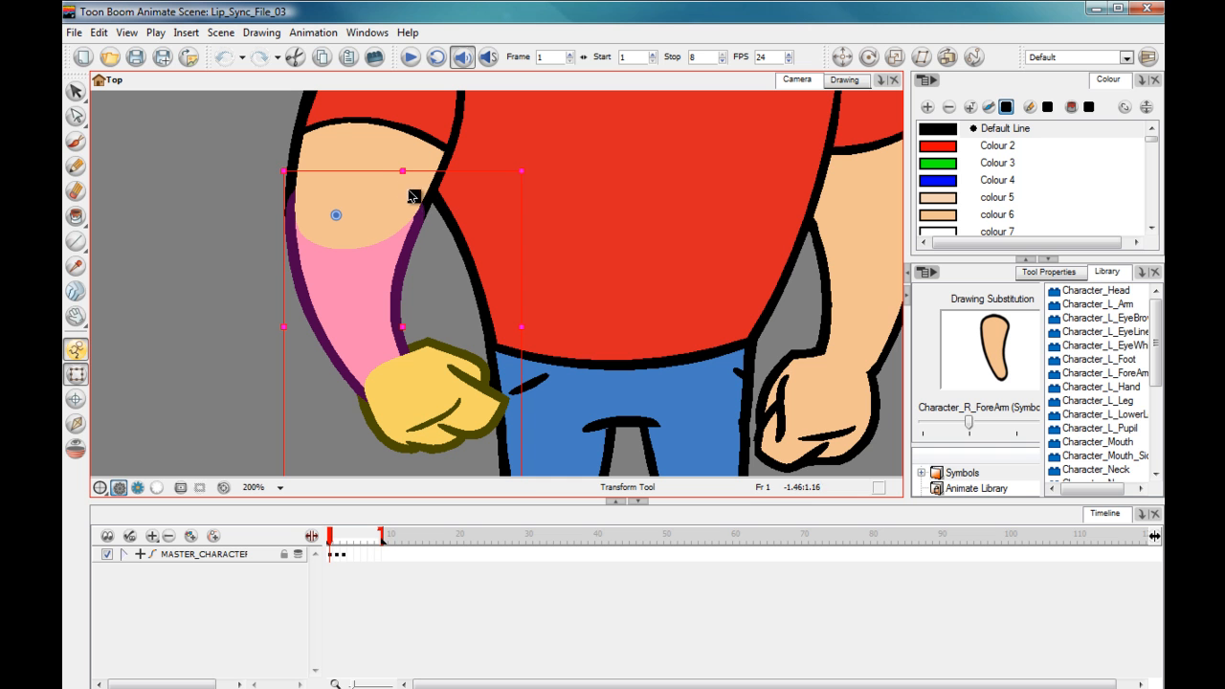
pyautogui.moveTo(271, 161); pyautogui.dragTo(273, 222)
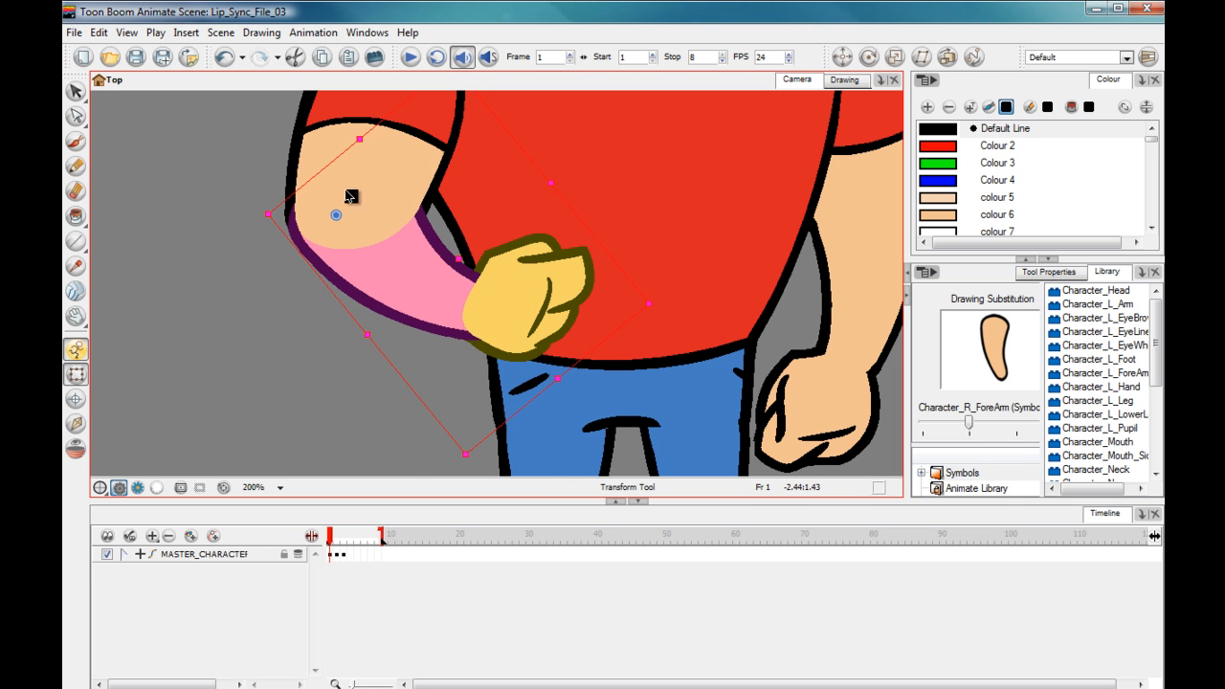
pyautogui.click(224, 161)
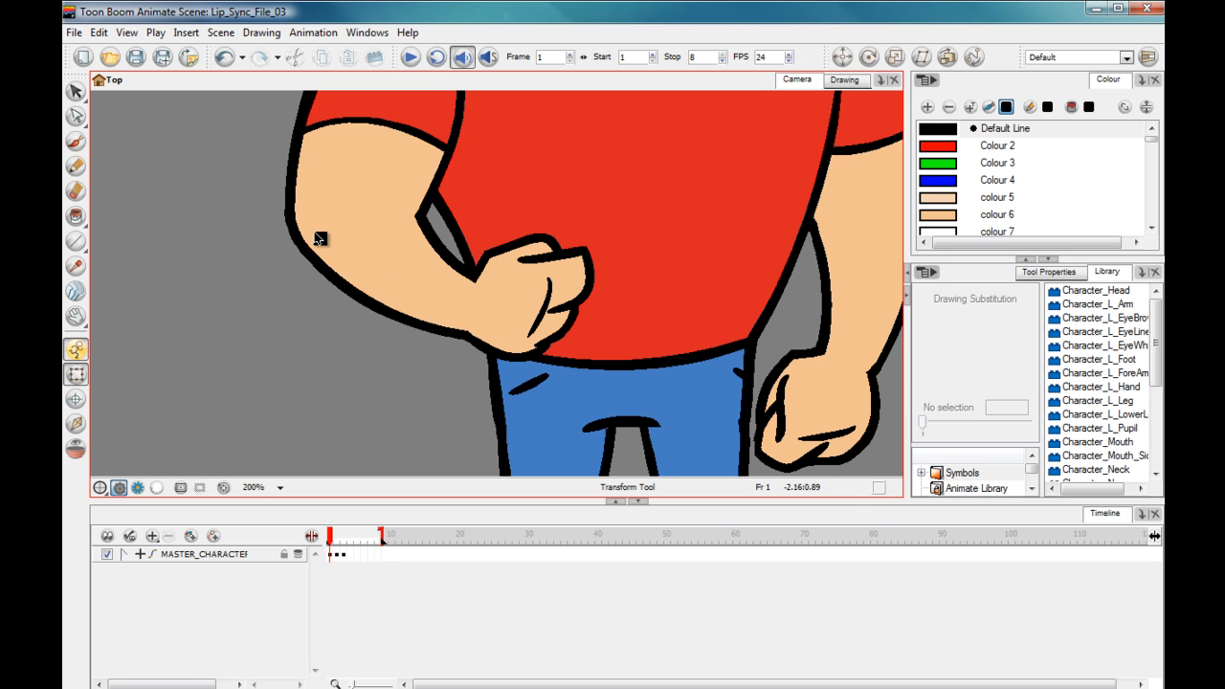
pyautogui.hotkey('ctrl', 'z')
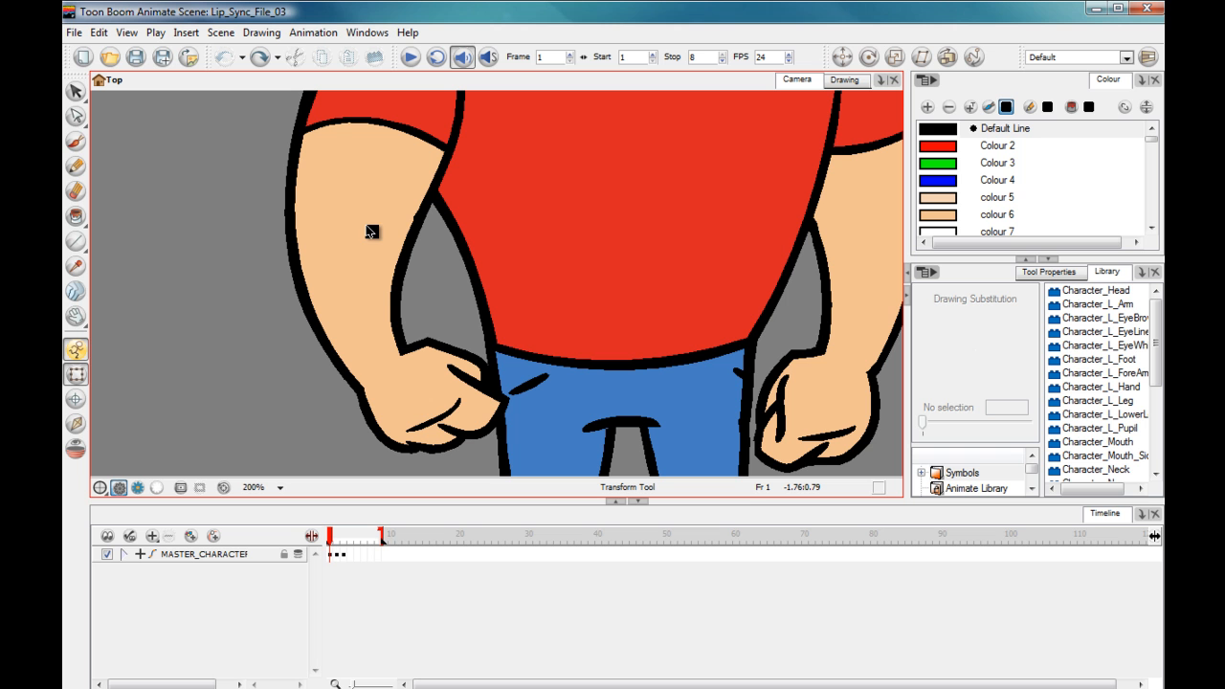
# Expand the MASTER_CHARACTER layer in the timeline to show its body-part layers.
pyautogui.press('space')
pyautogui.moveTo(359, 202); pyautogui.dragTo(249, 314)
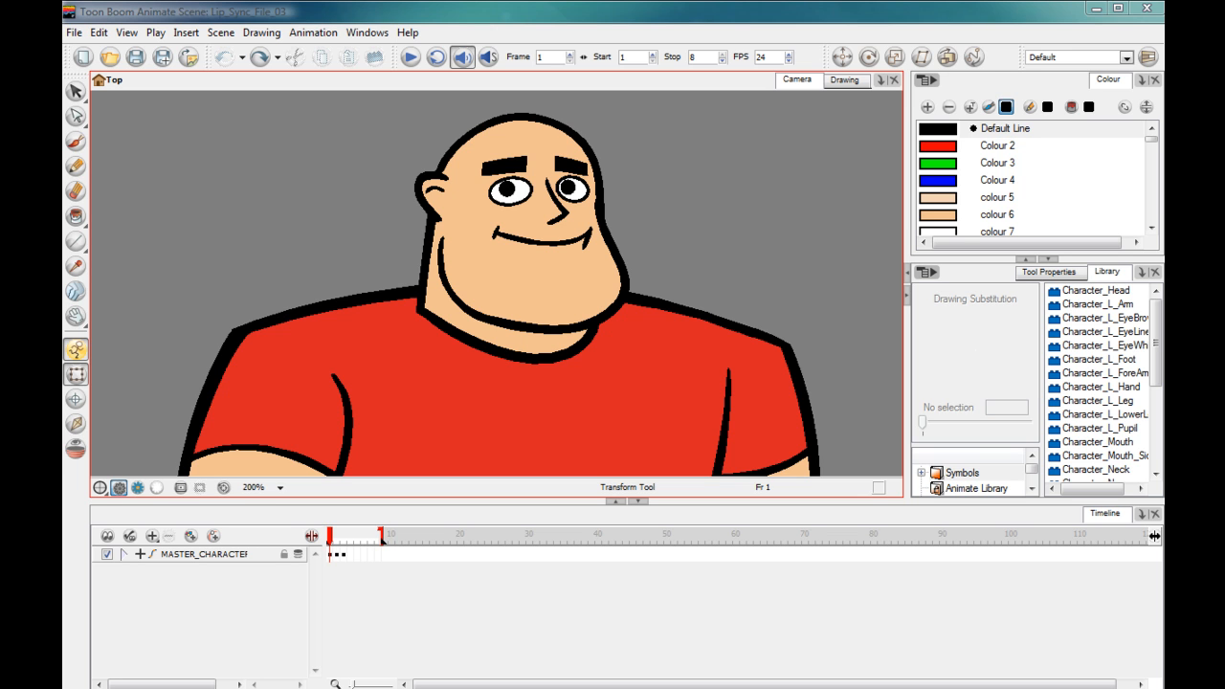
pyautogui.click(124, 556)
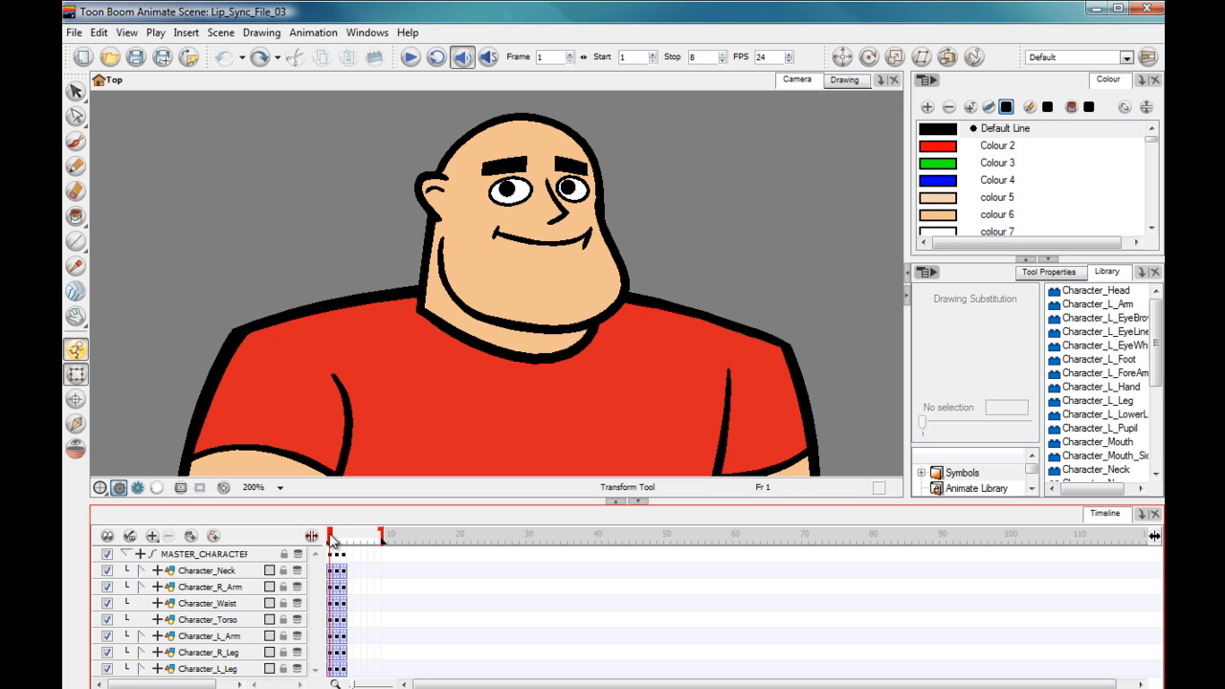
pyautogui.moveTo(331, 542)
pyautogui.mouseDown()
pyautogui.moveTo(344, 542)
pyautogui.moveTo(329, 542)
pyautogui.mouseUp()
# Try tilting the Character_Neck layer backward together with the head, and undo the rotation.
pyautogui.click(201, 571)
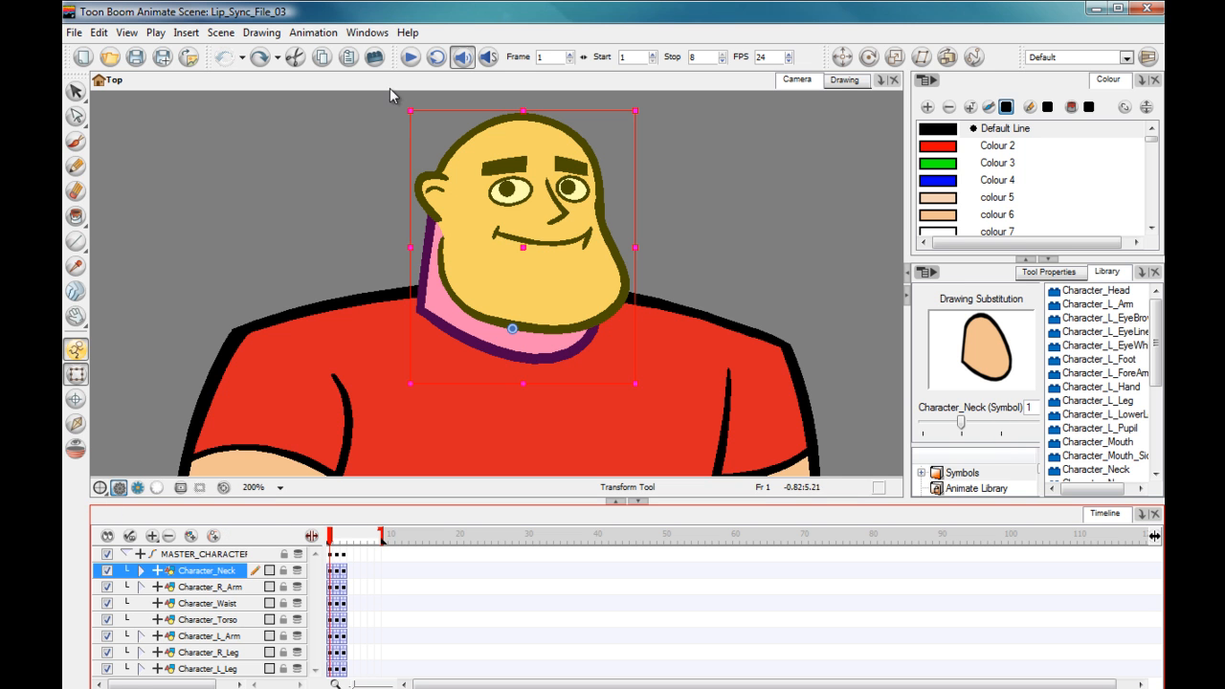
pyautogui.moveTo(401, 107); pyautogui.dragTo(378, 124)
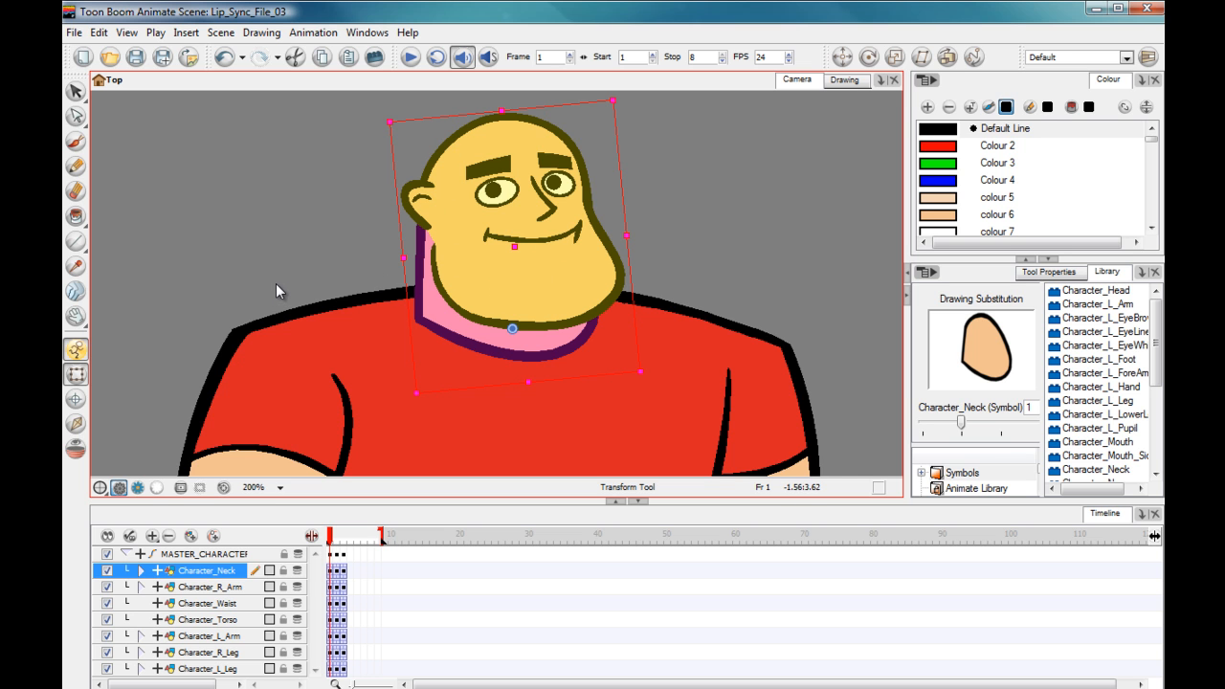
pyautogui.hotkey('ctrl', 'z')
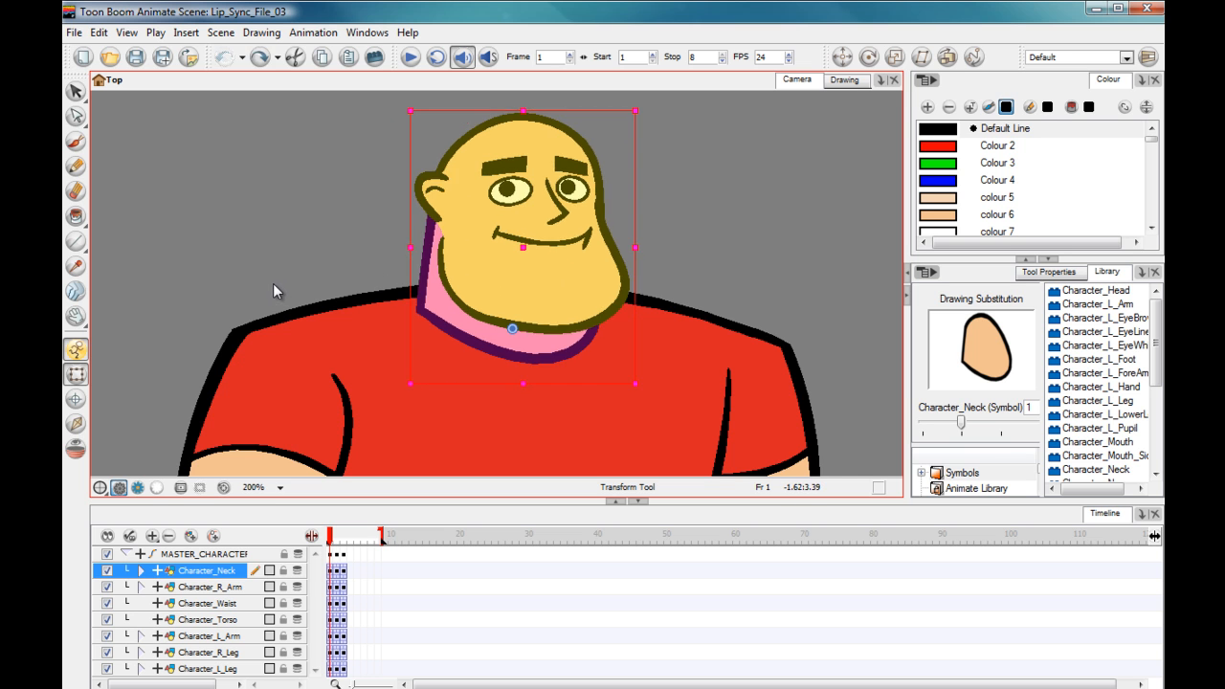
# Expand the Character_Neck layer, select its mouth layer, and compare the mouth across frames 1 to 3.
pyautogui.click(142, 571)
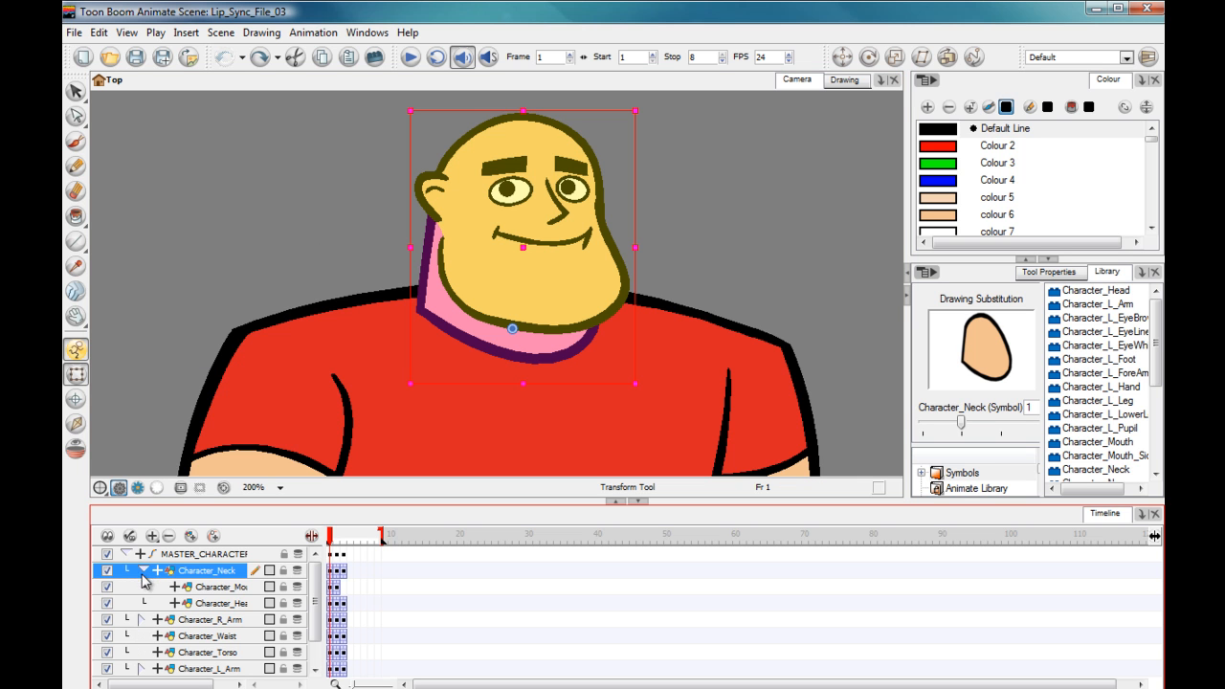
pyautogui.click(205, 588)
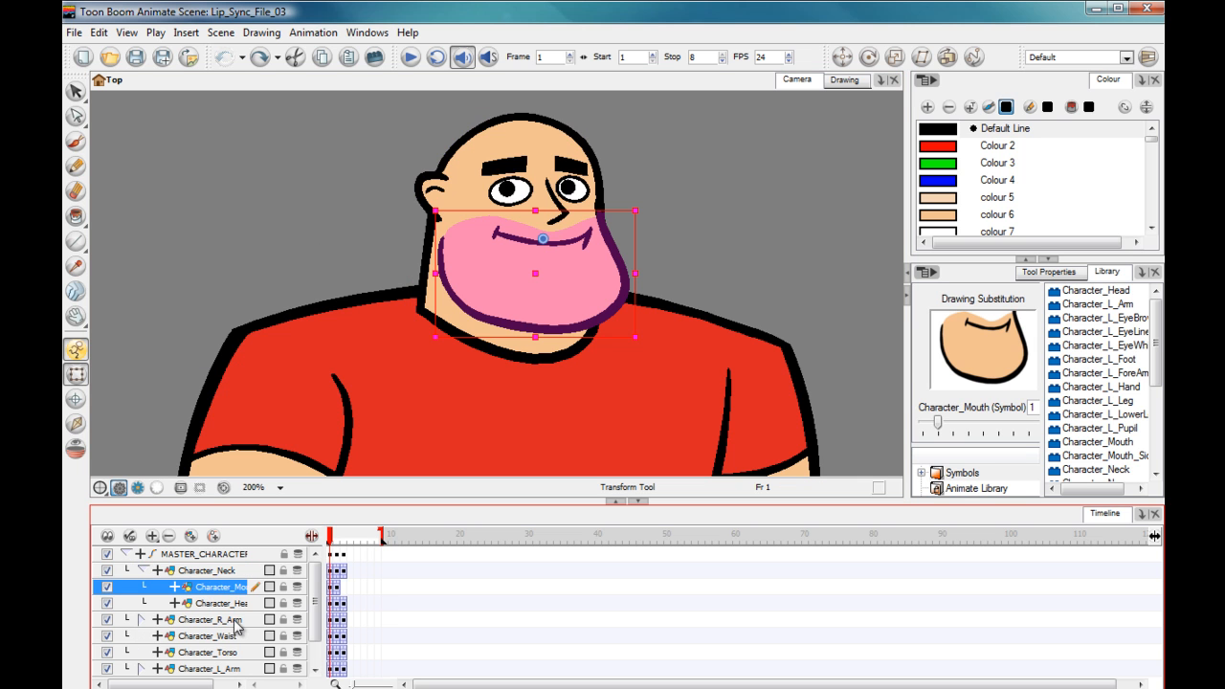
pyautogui.click(336, 539)
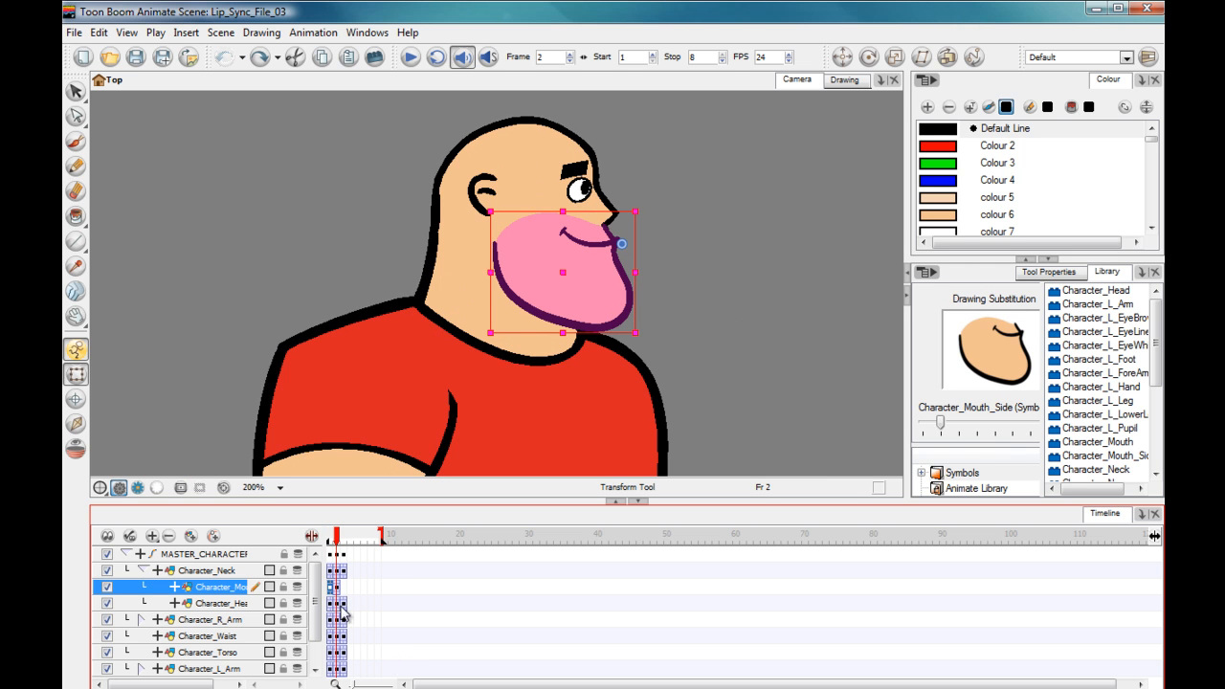
pyautogui.click(343, 539)
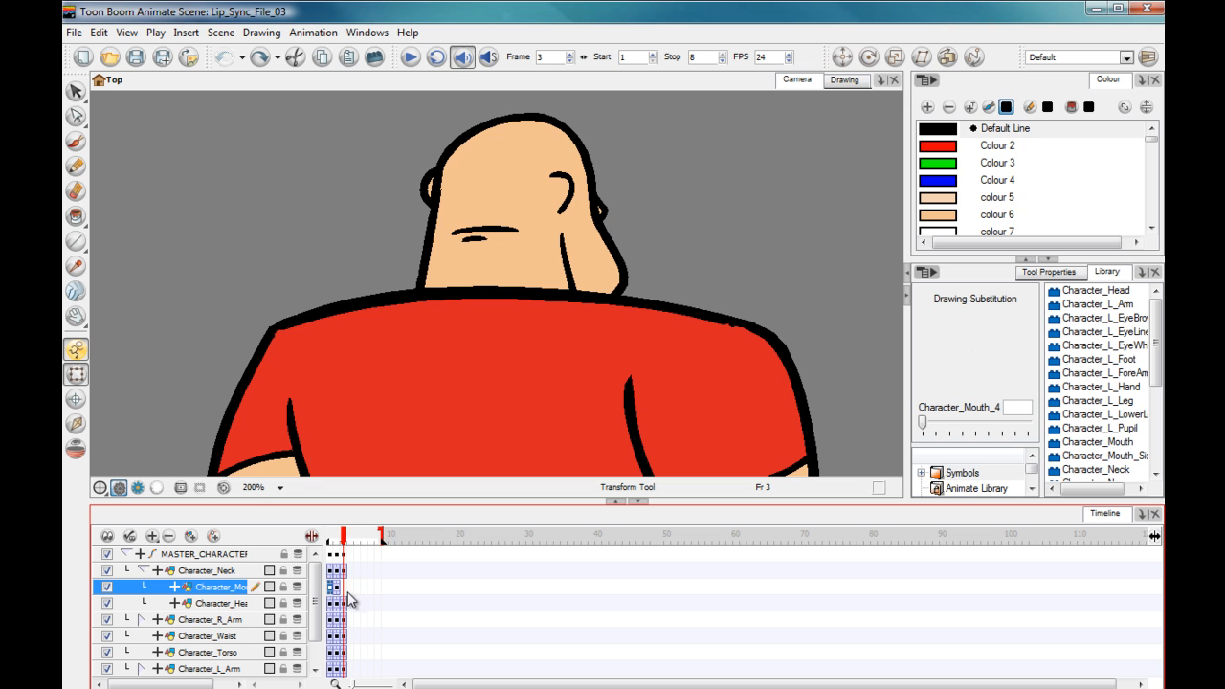
pyautogui.moveTo(343, 539); pyautogui.dragTo(335, 539)
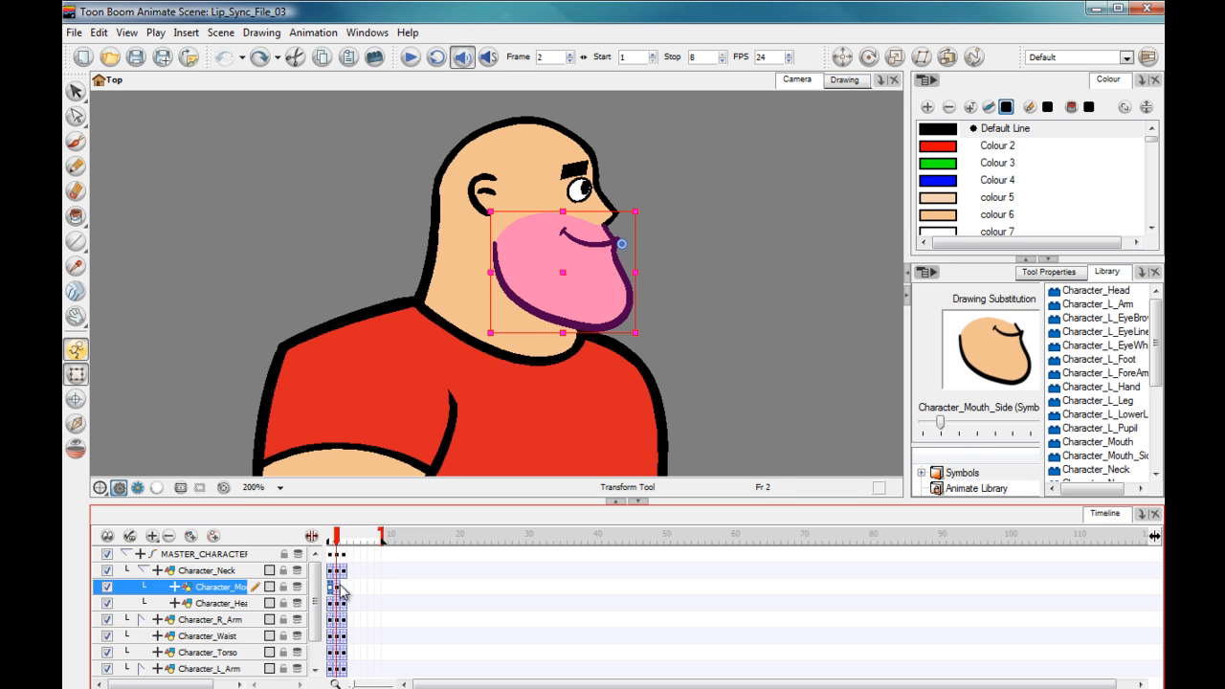
# Select the mouth at frame 1, preview its alternative mouth shapes through drawing substitution, restore shape 1, and deselect the mouth.
pyautogui.click(332, 539)
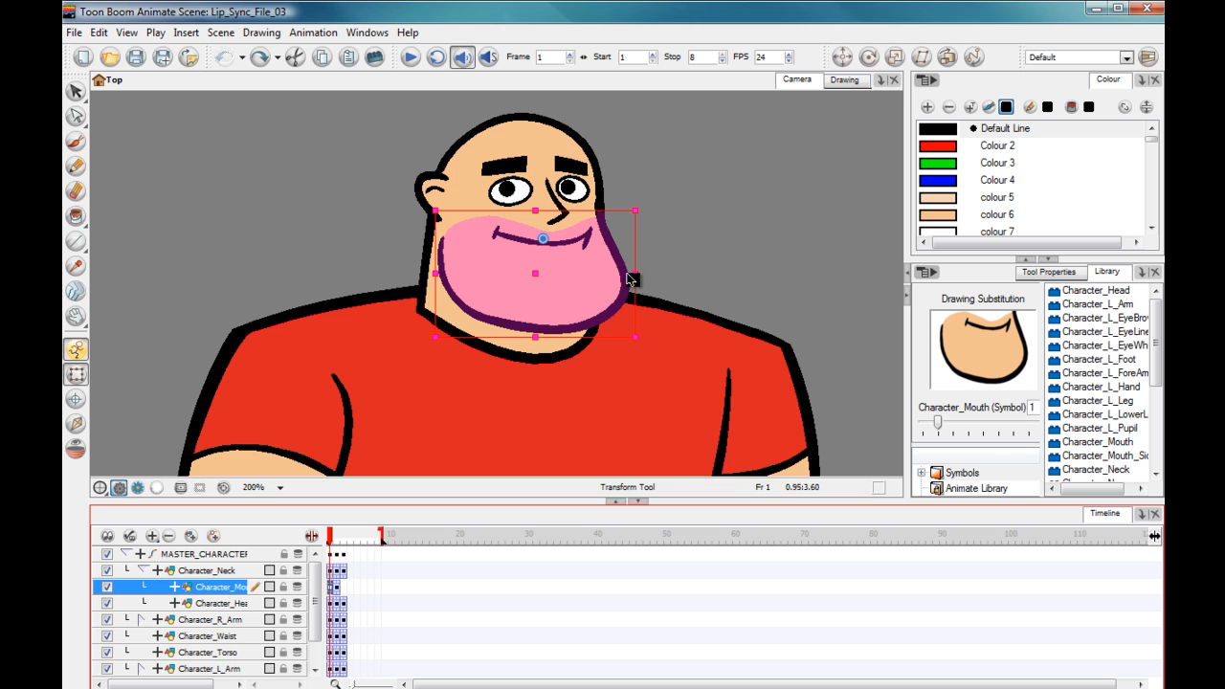
pyautogui.click(962, 303)
pyautogui.moveTo(940, 430)
pyautogui.mouseDown()
pyautogui.moveTo(967, 428)
pyautogui.moveTo(943, 426)
pyautogui.mouseUp()
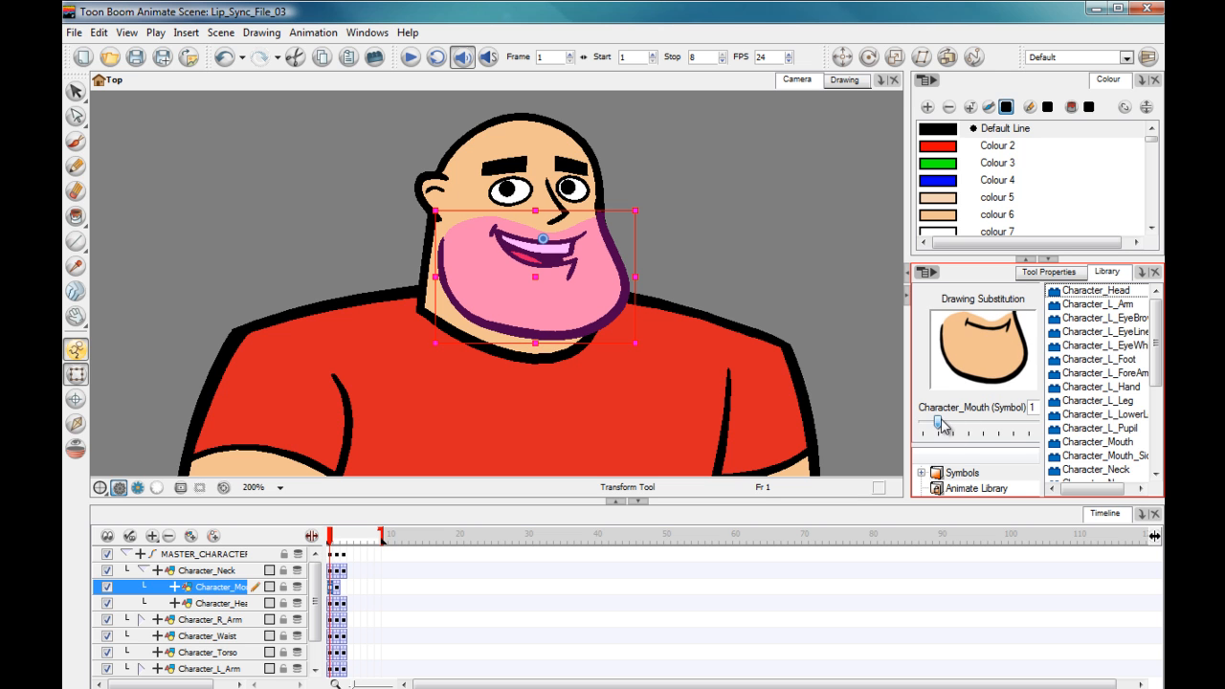
pyautogui.click(302, 235)
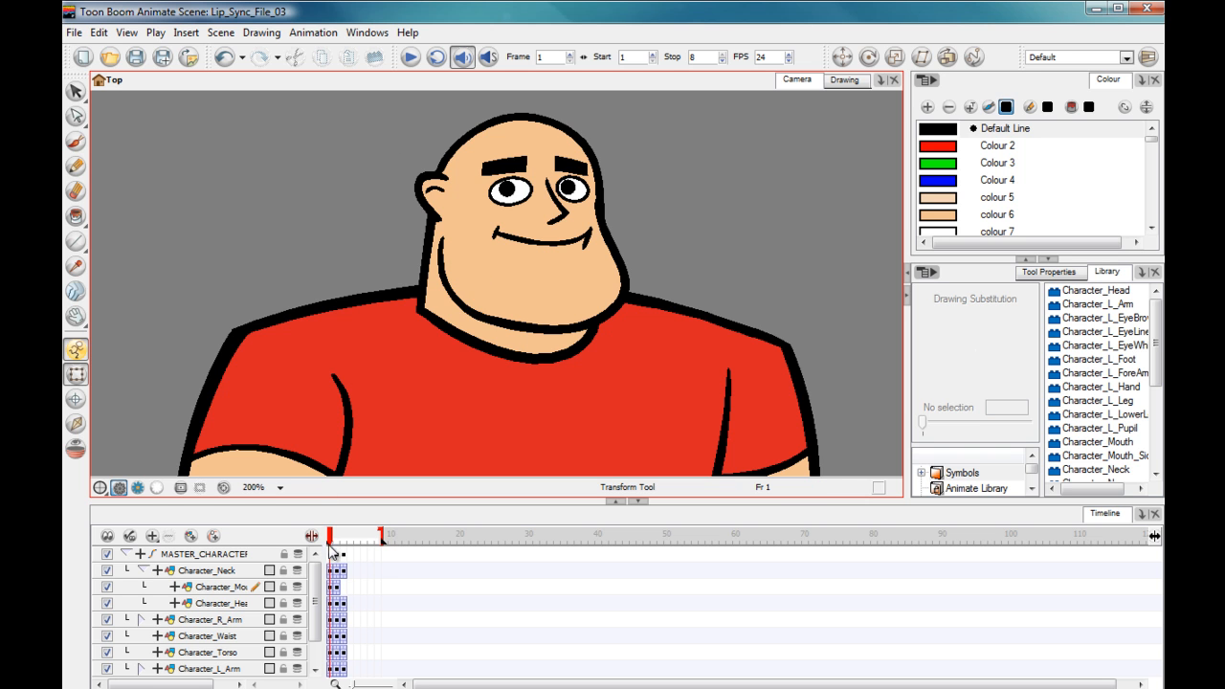
# Open the front-view Character_Mouth symbol, look through the mouth drawings on its frames, and return to the top level.
pyautogui.click(480, 296)
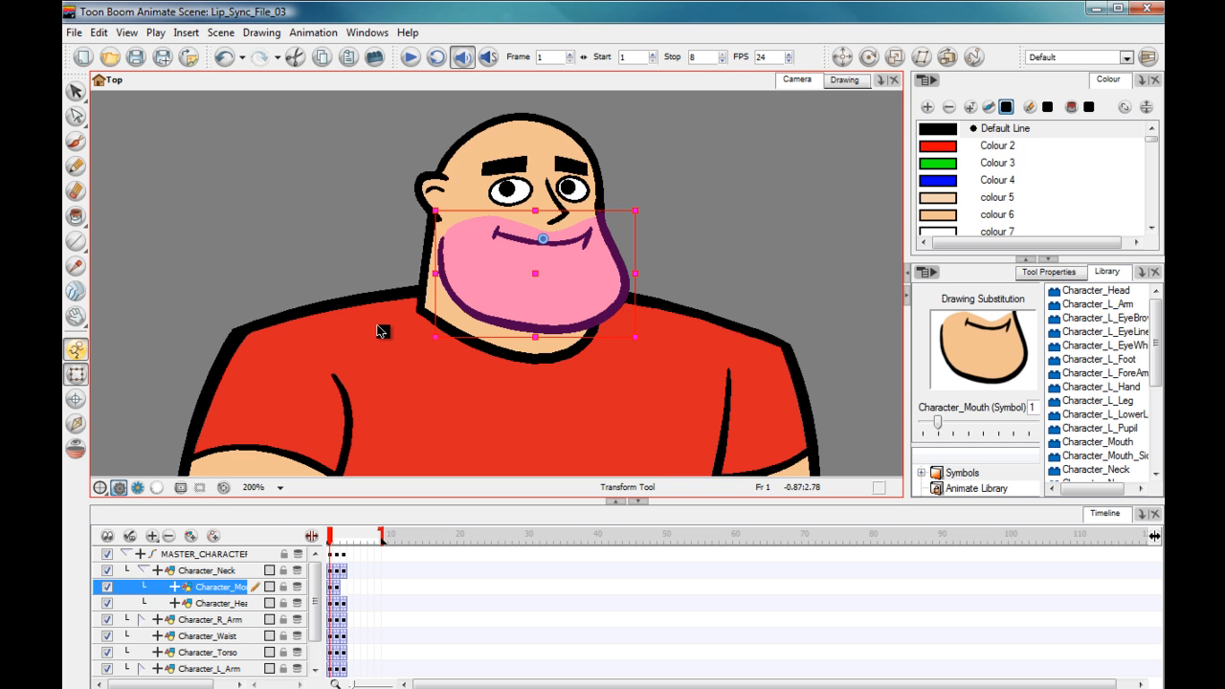
pyautogui.doubleClick(466, 255)
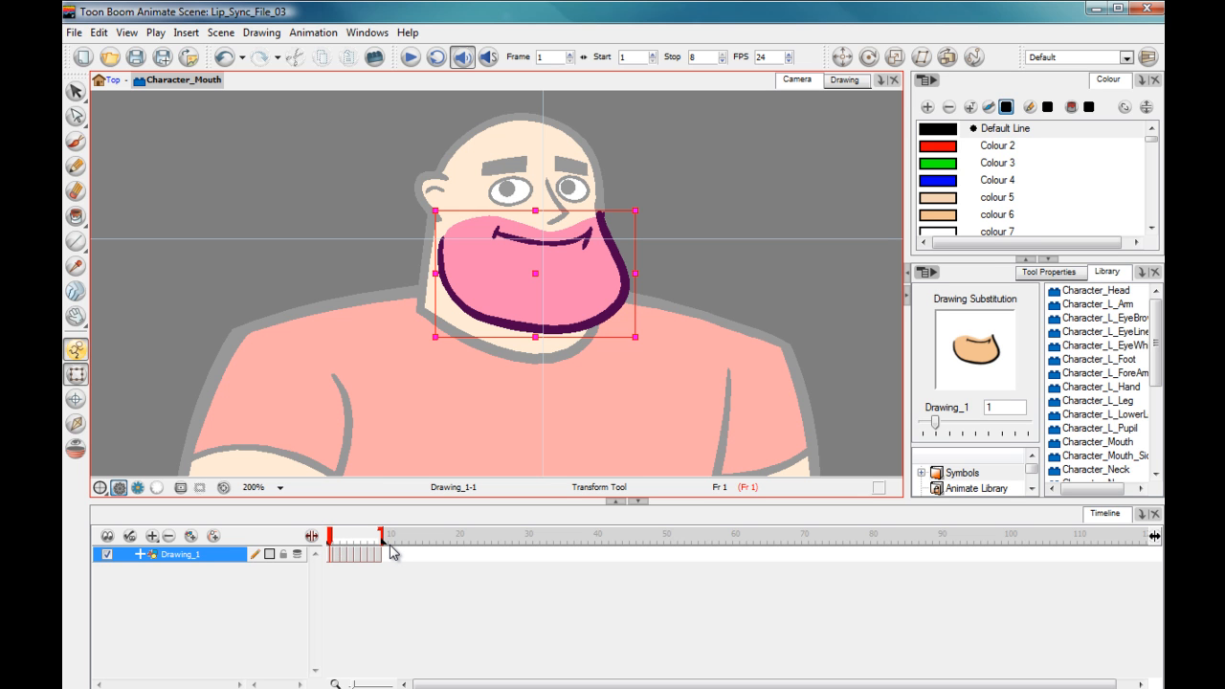
pyautogui.click(336, 542)
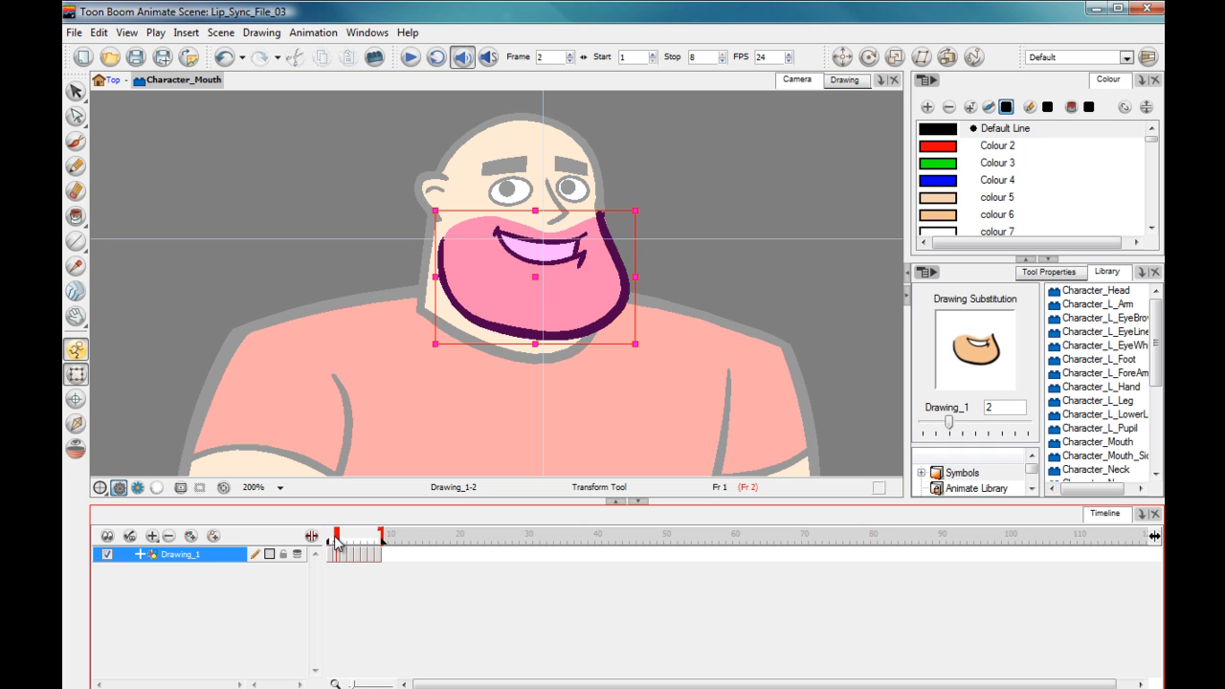
pyautogui.click(345, 542)
pyautogui.moveTo(347, 541)
pyautogui.mouseDown()
pyautogui.moveTo(378, 540)
pyautogui.moveTo(337, 546)
pyautogui.mouseUp()
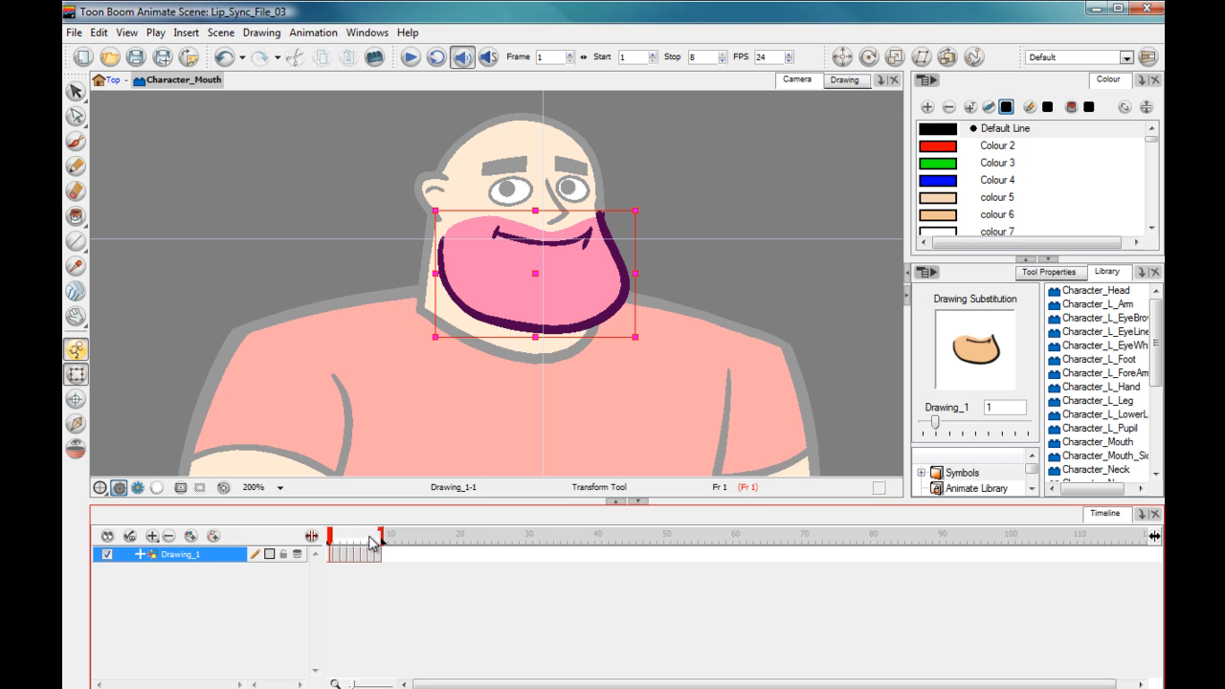
pyautogui.click(111, 80)
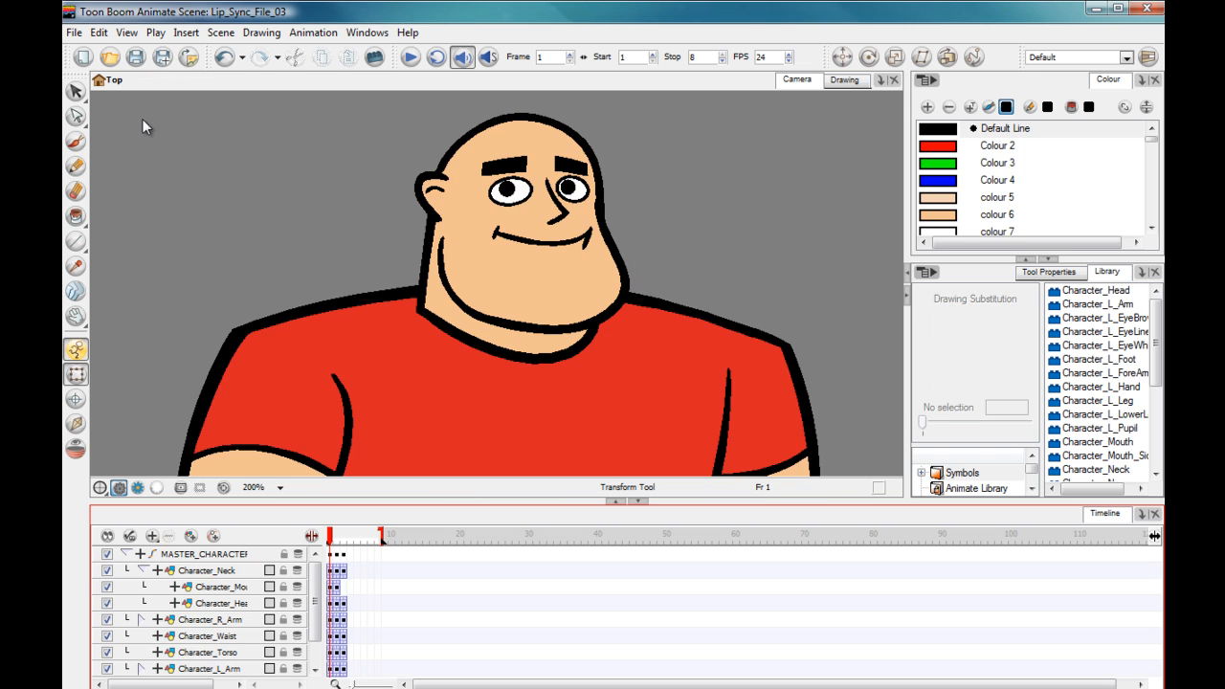
# Try expanding the full-length Character_Mouth symbol from its frame 1 timeline cell, scrub the timeline, and undo the expansion.
pyautogui.click(486, 281)
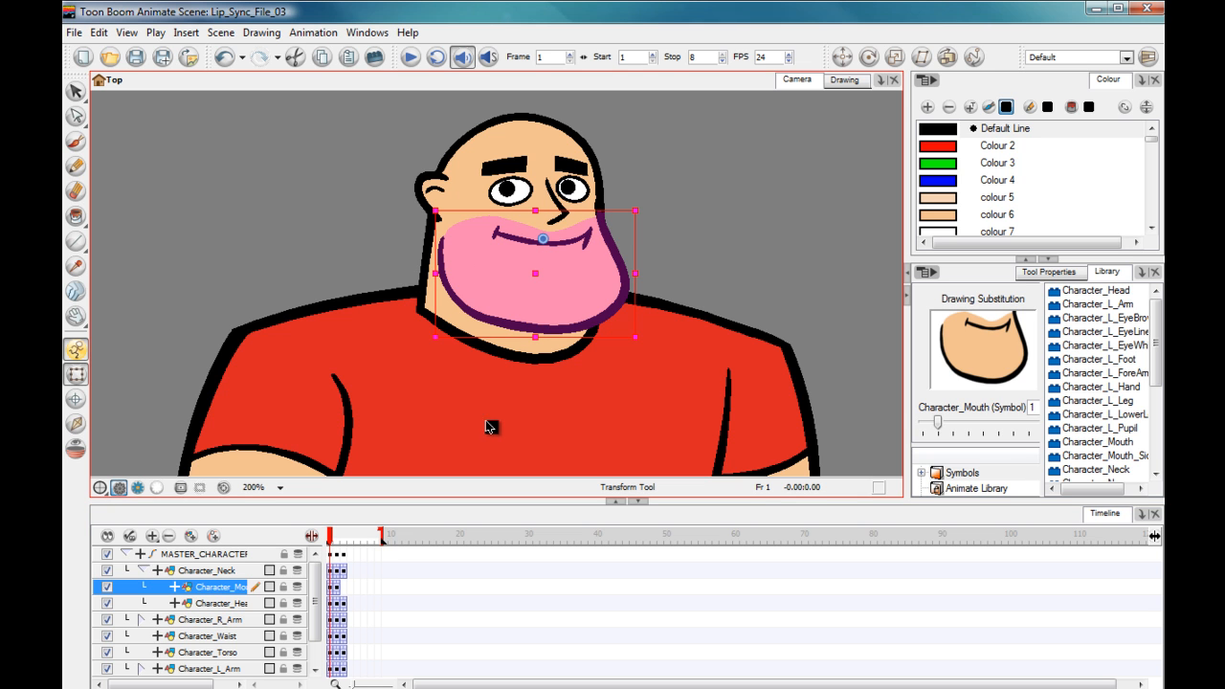
pyautogui.click(74, 32)
pyautogui.moveTo(99, 32)
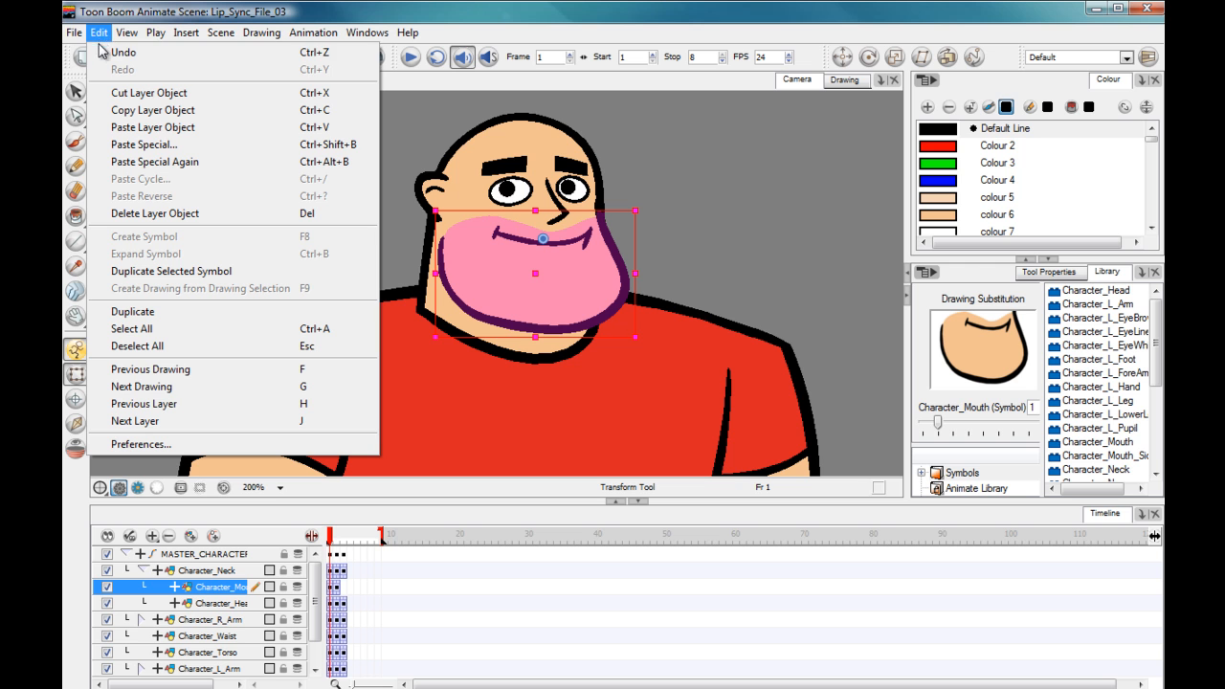
pyautogui.click(408, 123)
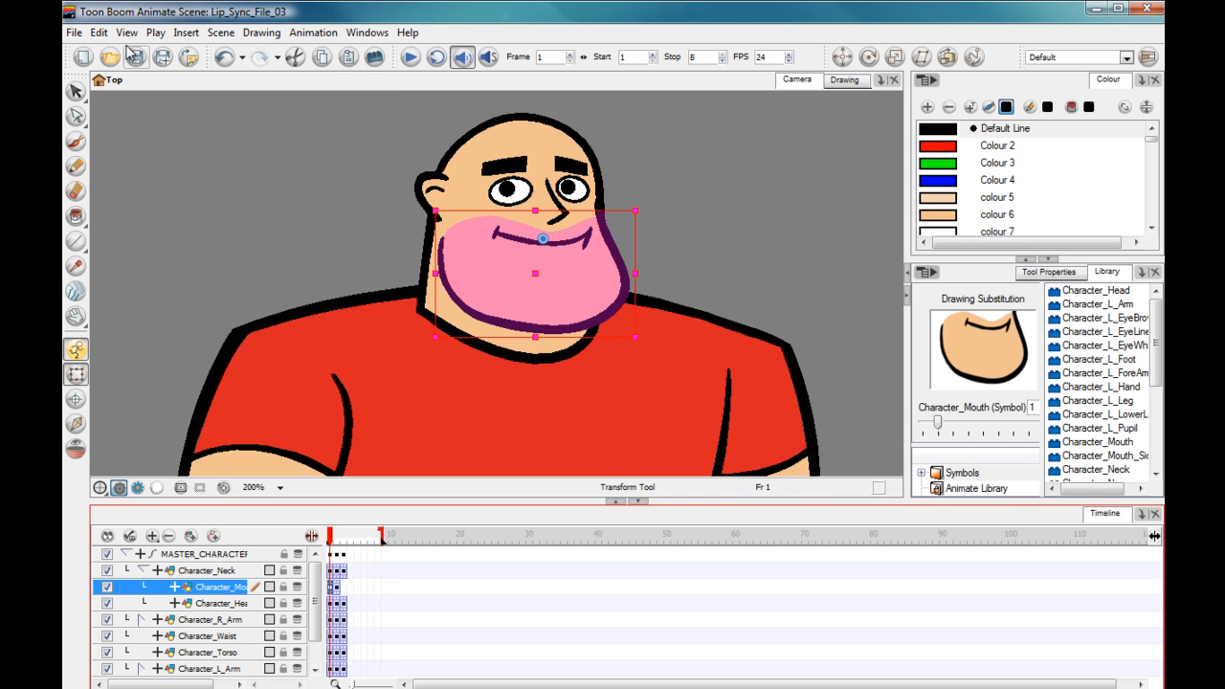
pyautogui.click(99, 33)
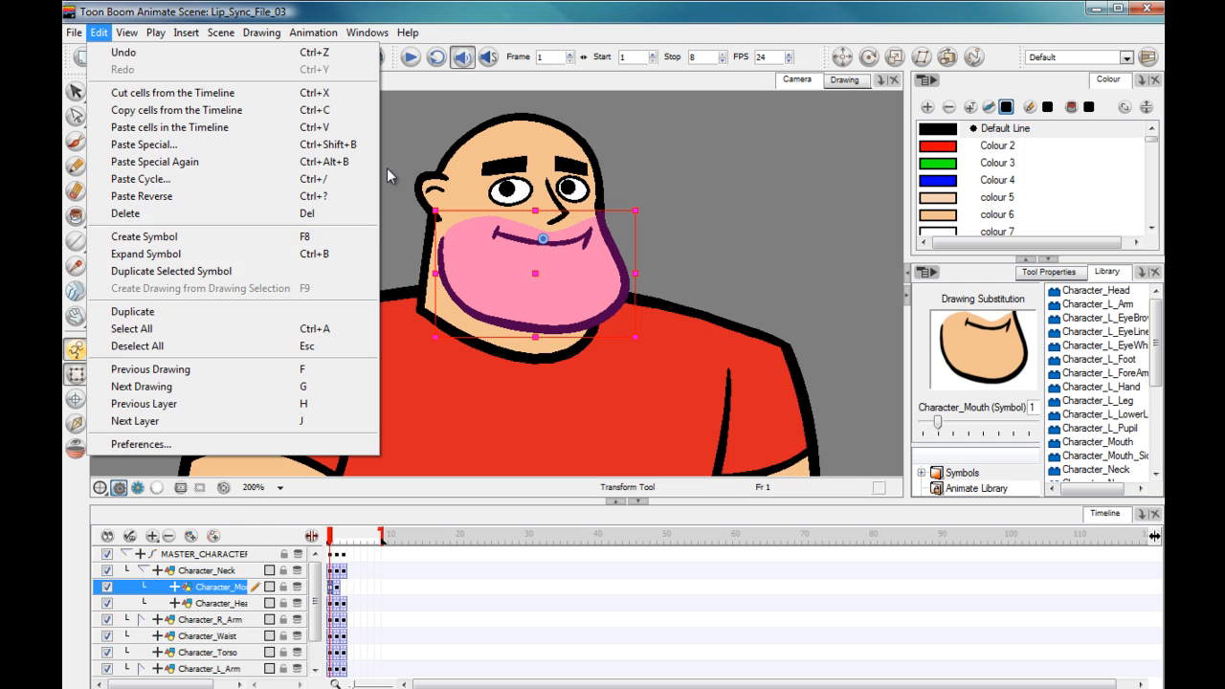
pyautogui.click(436, 107)
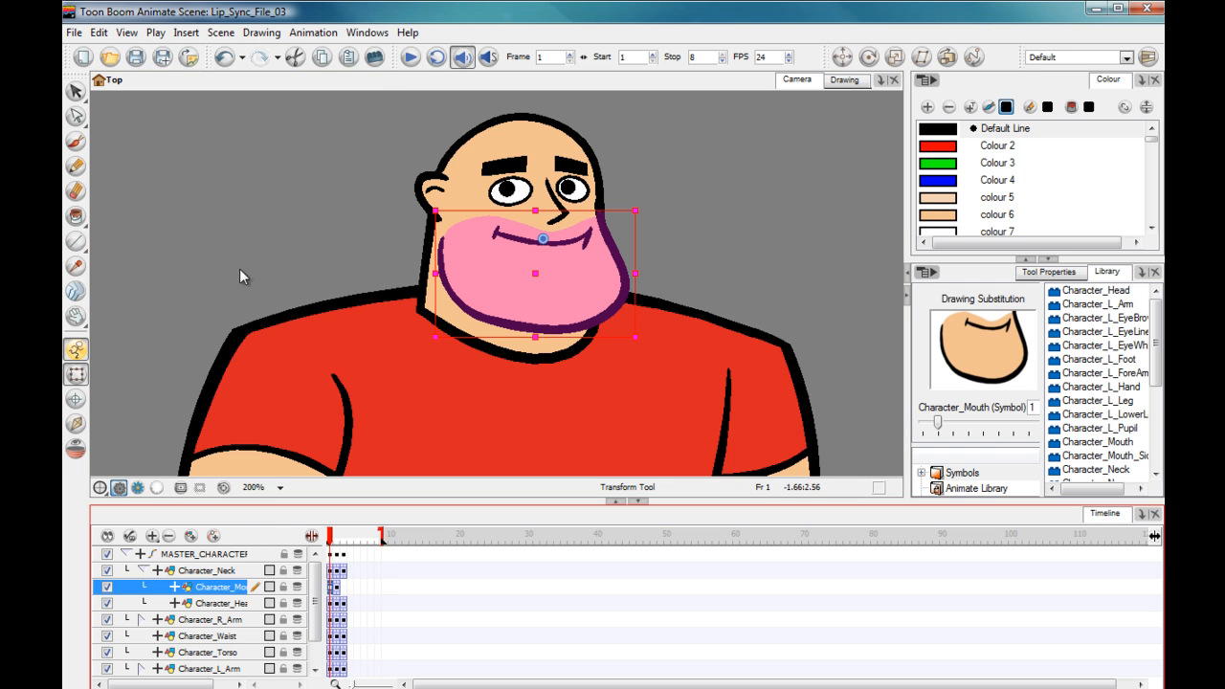
pyautogui.click(99, 33)
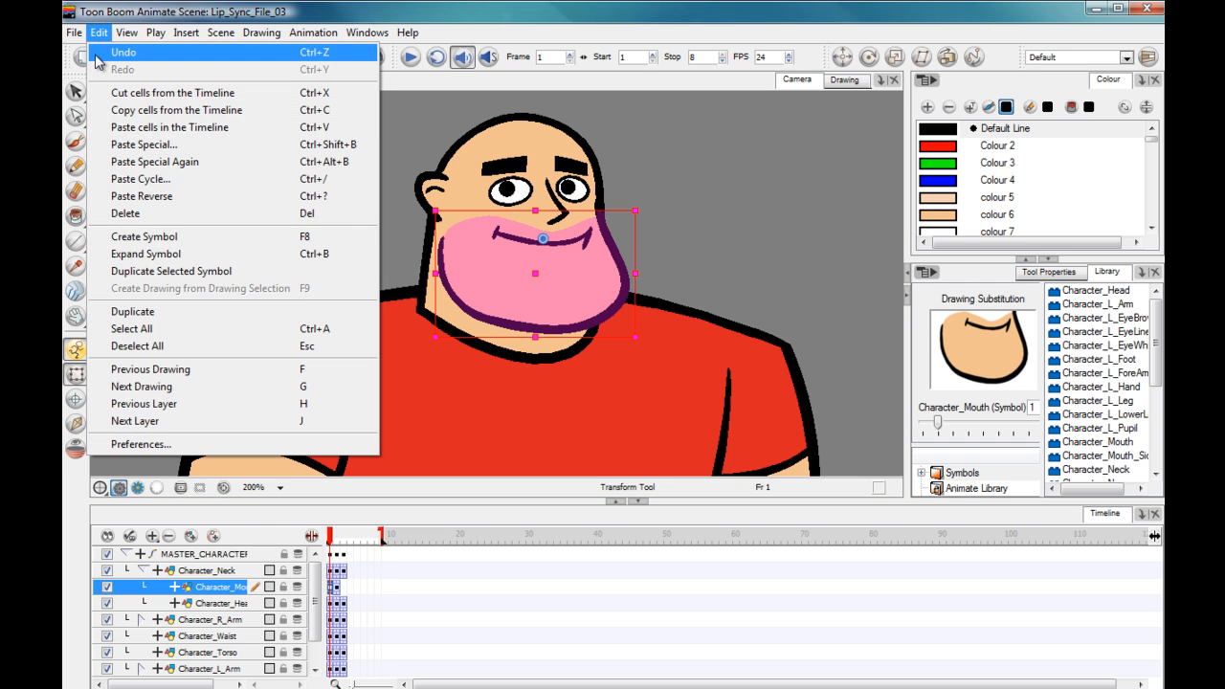
pyautogui.click(130, 257)
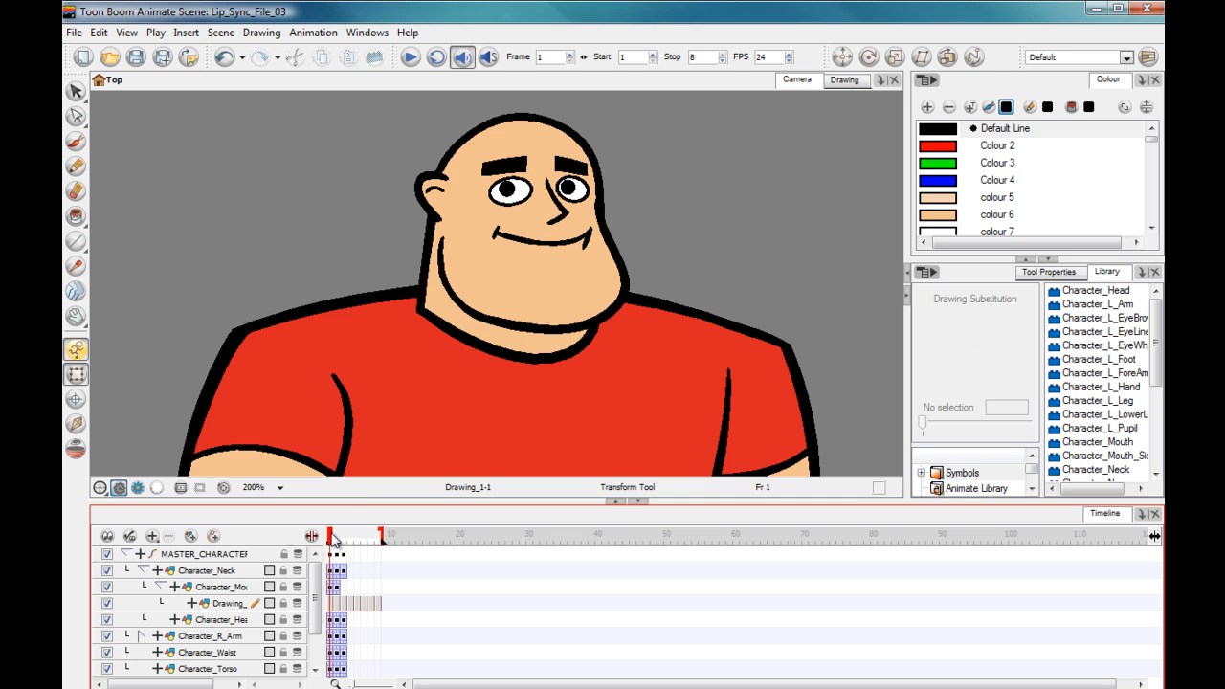
pyautogui.moveTo(333, 539)
pyautogui.mouseDown()
pyautogui.moveTo(378, 543)
pyautogui.moveTo(330, 542)
pyautogui.mouseUp()
pyautogui.moveTo(332, 539)
pyautogui.mouseDown()
pyautogui.moveTo(368, 538)
pyautogui.moveTo(329, 542)
pyautogui.mouseUp()
pyautogui.hotkey('ctrl', 'z')
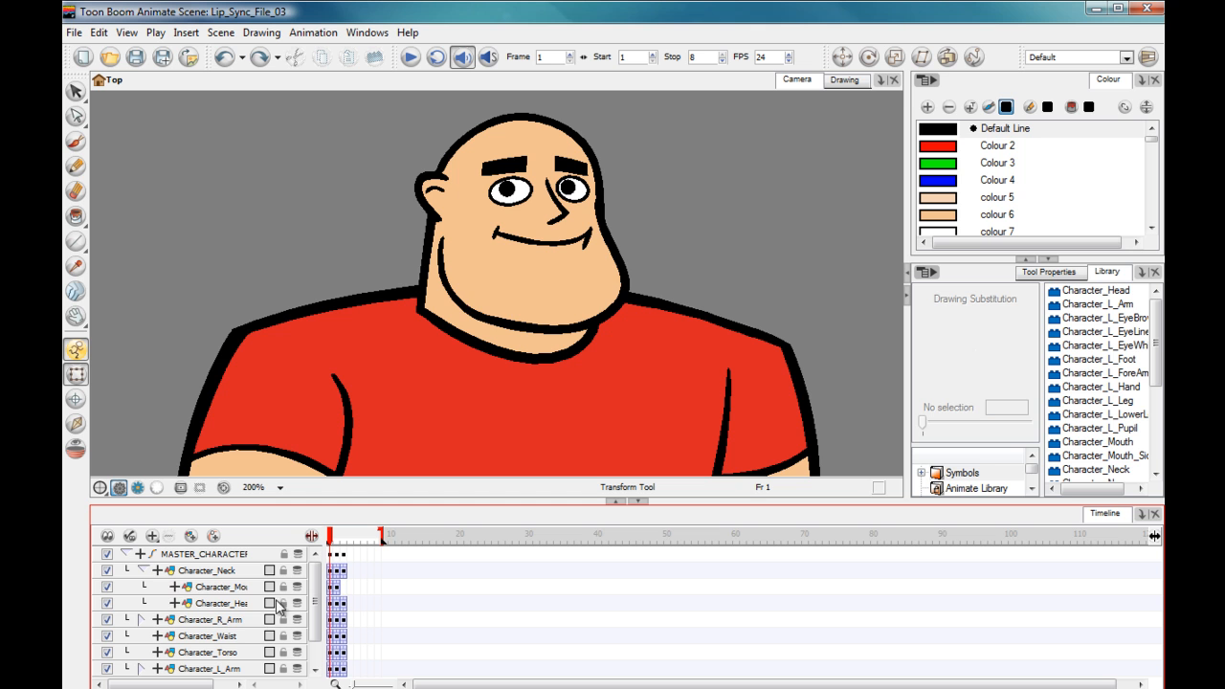
# Shorten the Character_Mouth symbol's internal timeline to stop at frame 1, and return to the top level.
pyautogui.click(331, 586)
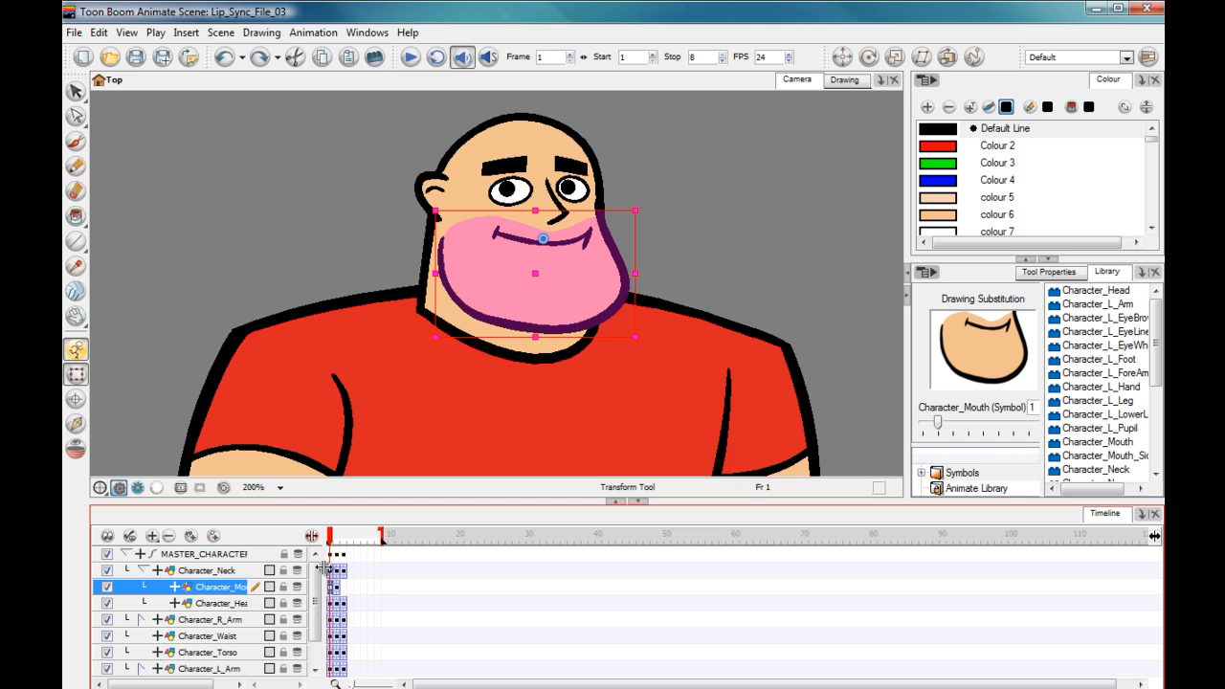
pyautogui.doubleClick(483, 270)
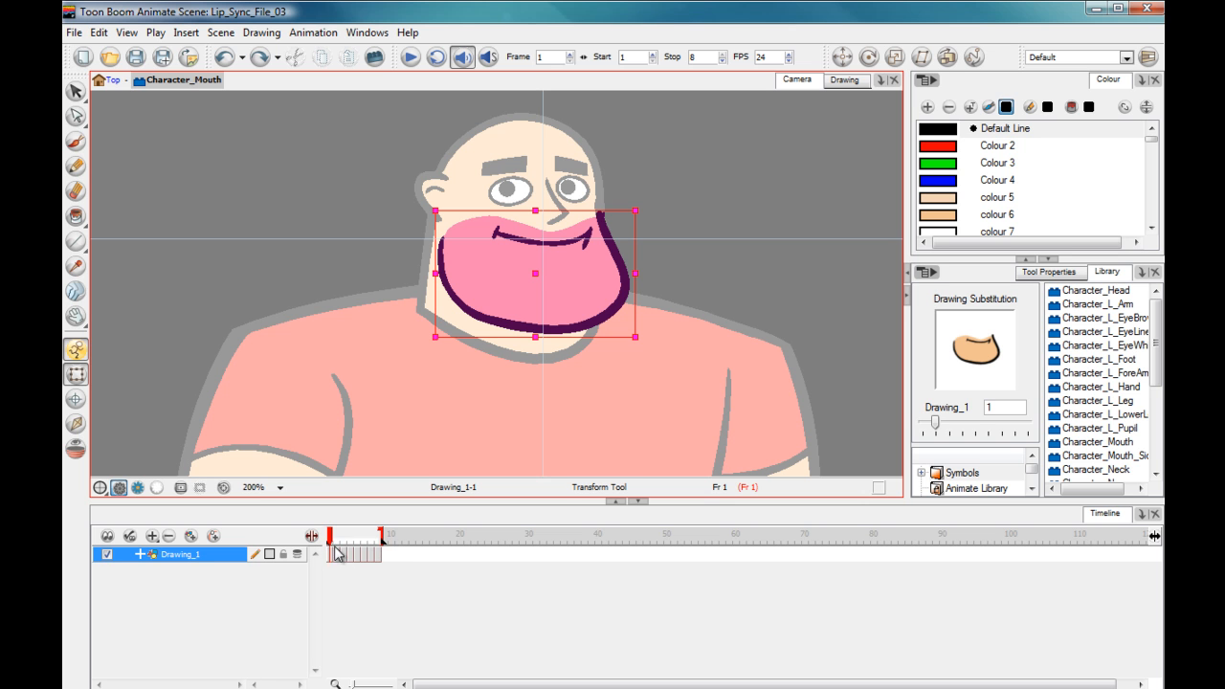
pyautogui.moveTo(382, 542); pyautogui.dragTo(333, 540)
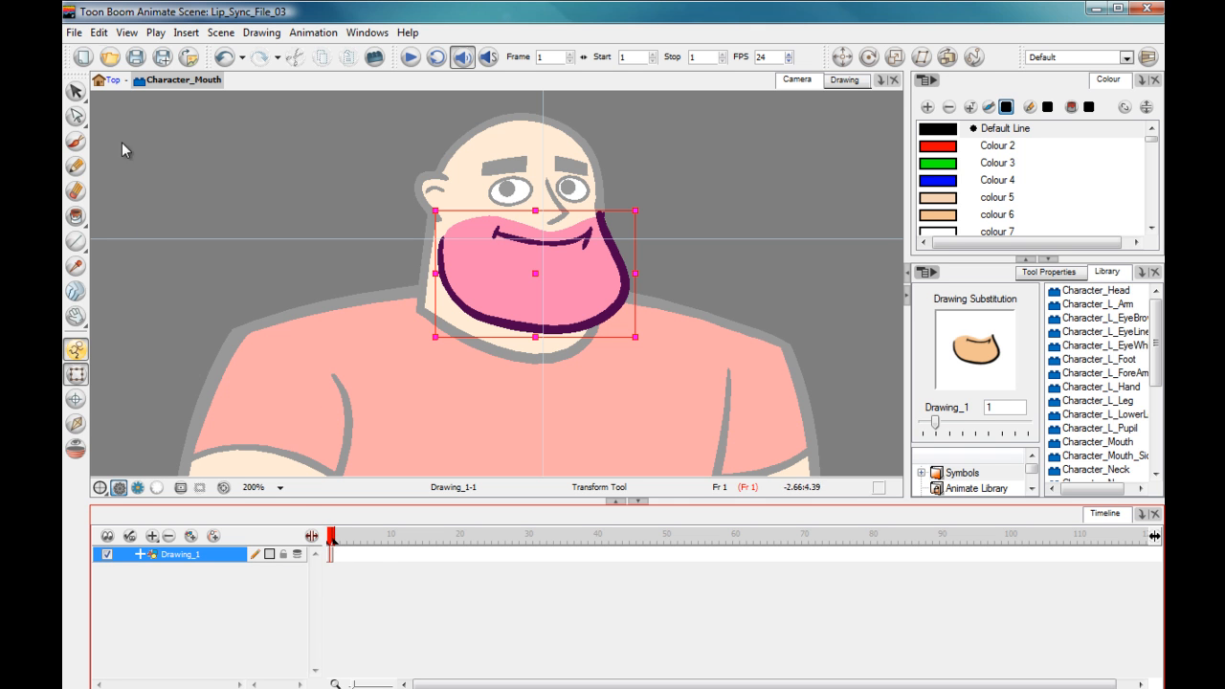
pyautogui.click(110, 81)
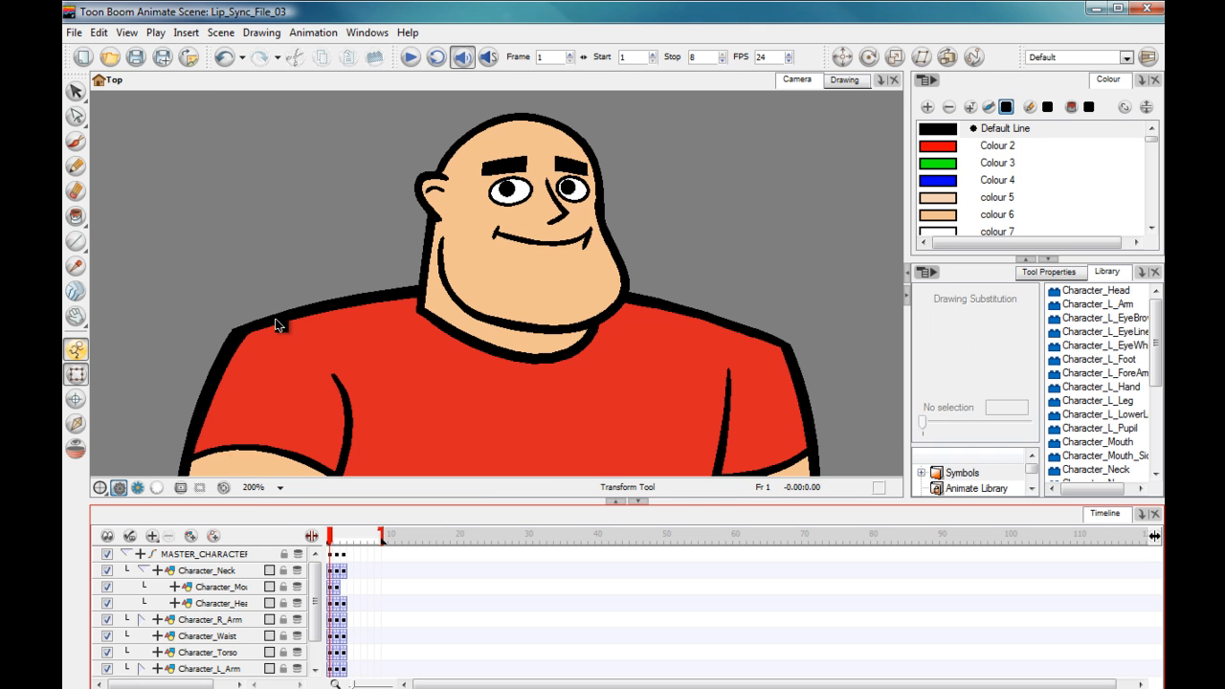
# Expand the front-view mouth symbol into its own drawing layer beneath the mouth layer.
pyautogui.click(337, 587)
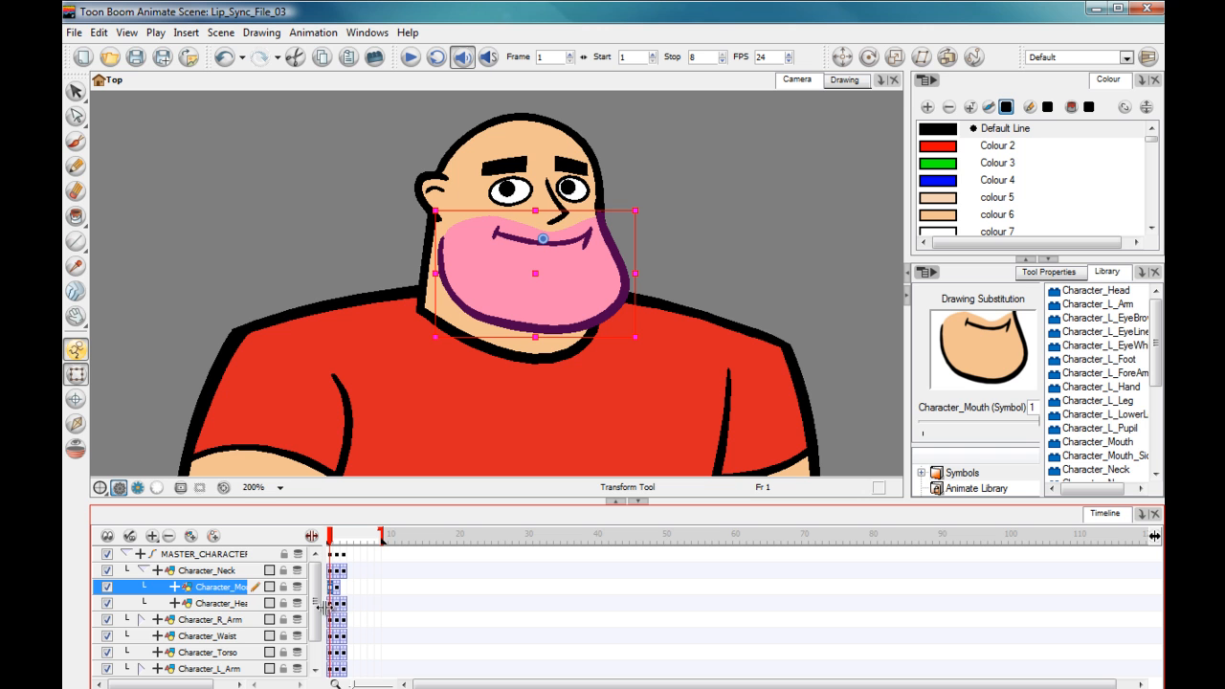
pyautogui.click(99, 33)
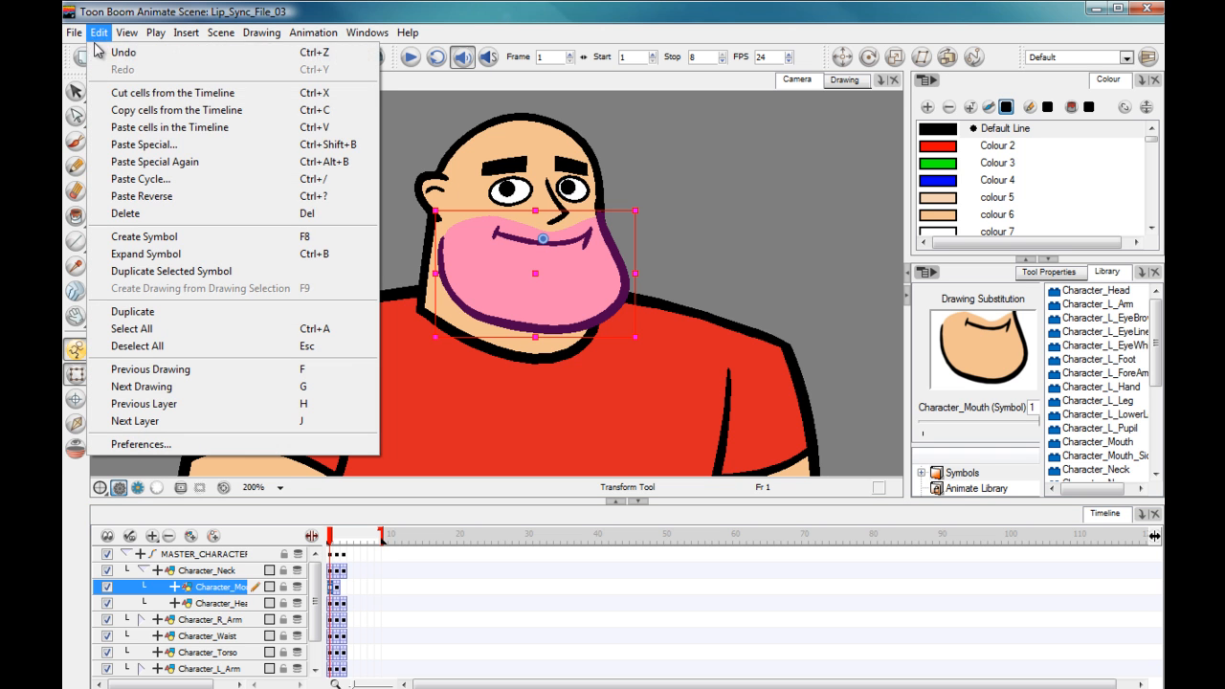
pyautogui.click(124, 259)
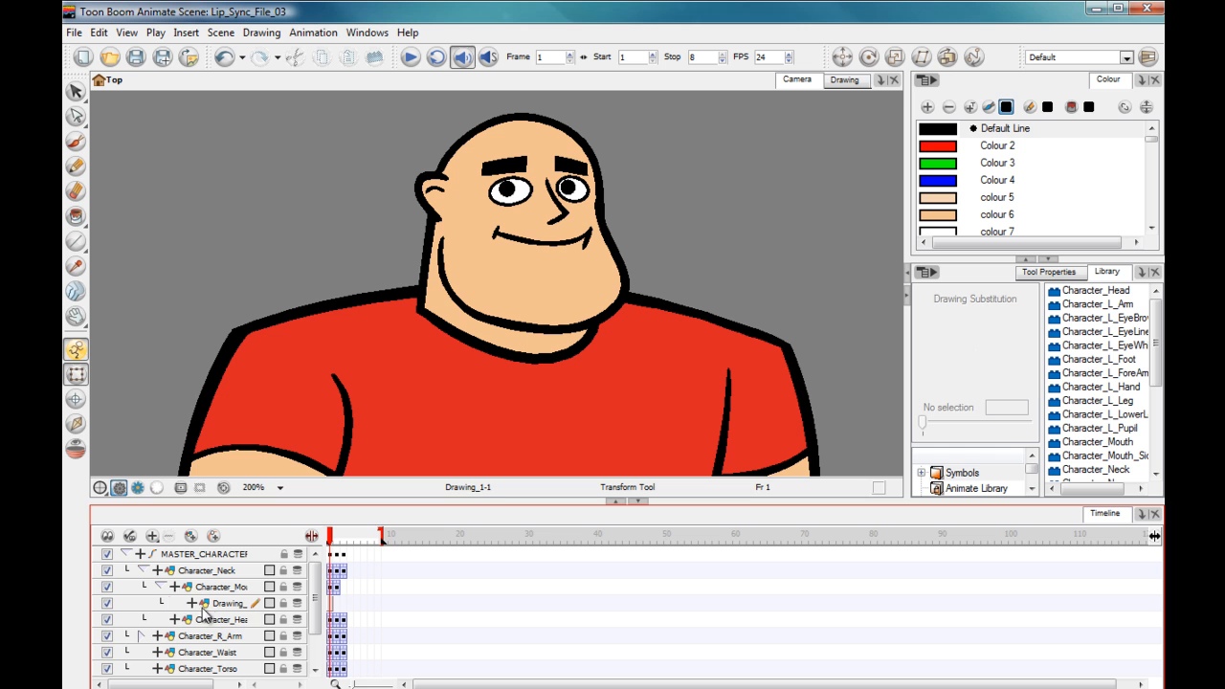
# Preview the mouth shapes available through drawing substitution on the expanded front-mouth layer at frame 1, ending on drawing 1.
pyautogui.click(332, 604)
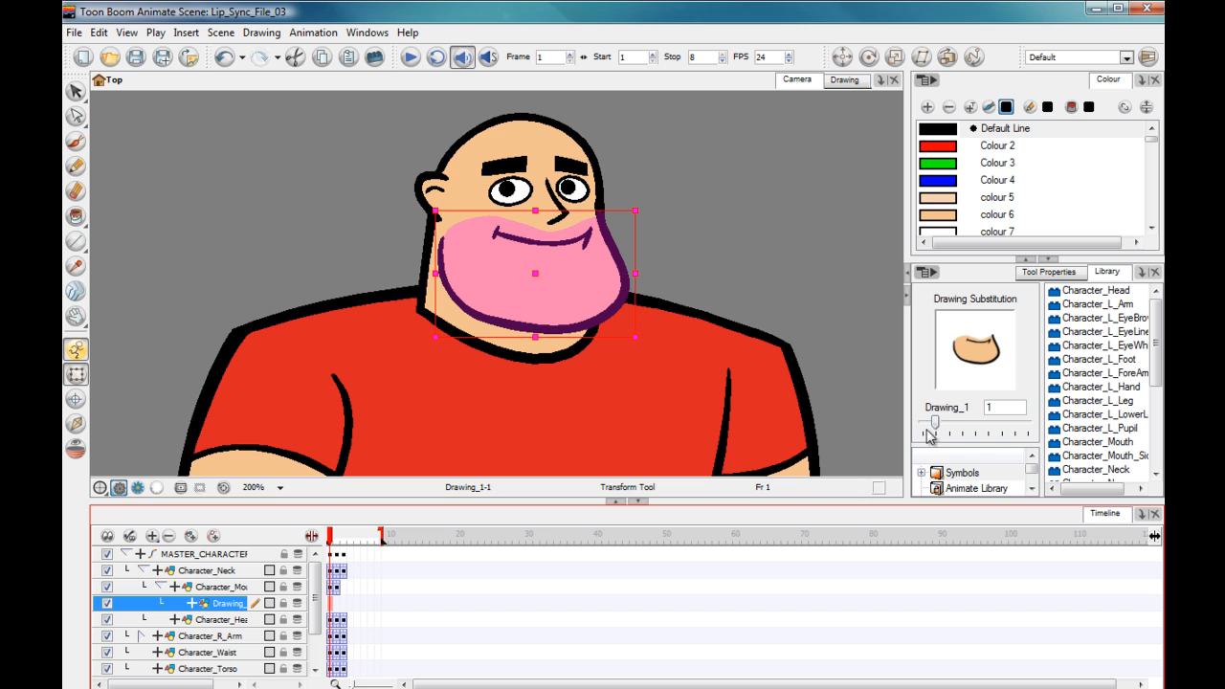
pyautogui.moveTo(936, 426)
pyautogui.mouseDown()
pyautogui.moveTo(1026, 428)
pyautogui.moveTo(935, 426)
pyautogui.mouseUp()
pyautogui.moveTo(933, 426)
pyautogui.mouseDown()
pyautogui.moveTo(992, 426)
pyautogui.moveTo(936, 426)
pyautogui.mouseUp()
# Open the Character_Mouth_Side symbol from frame 2, shorten its internal timeline to stop at frame 1, and return to the top level.
pyautogui.click(336, 588)
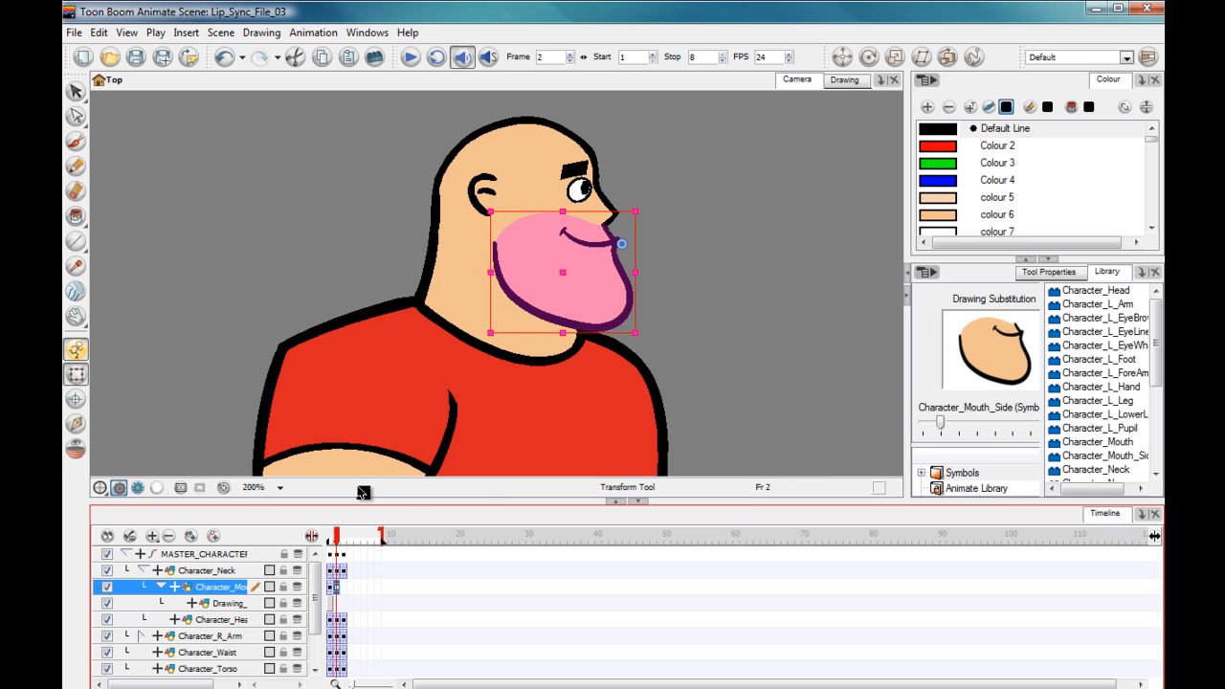
pyautogui.doubleClick(534, 266)
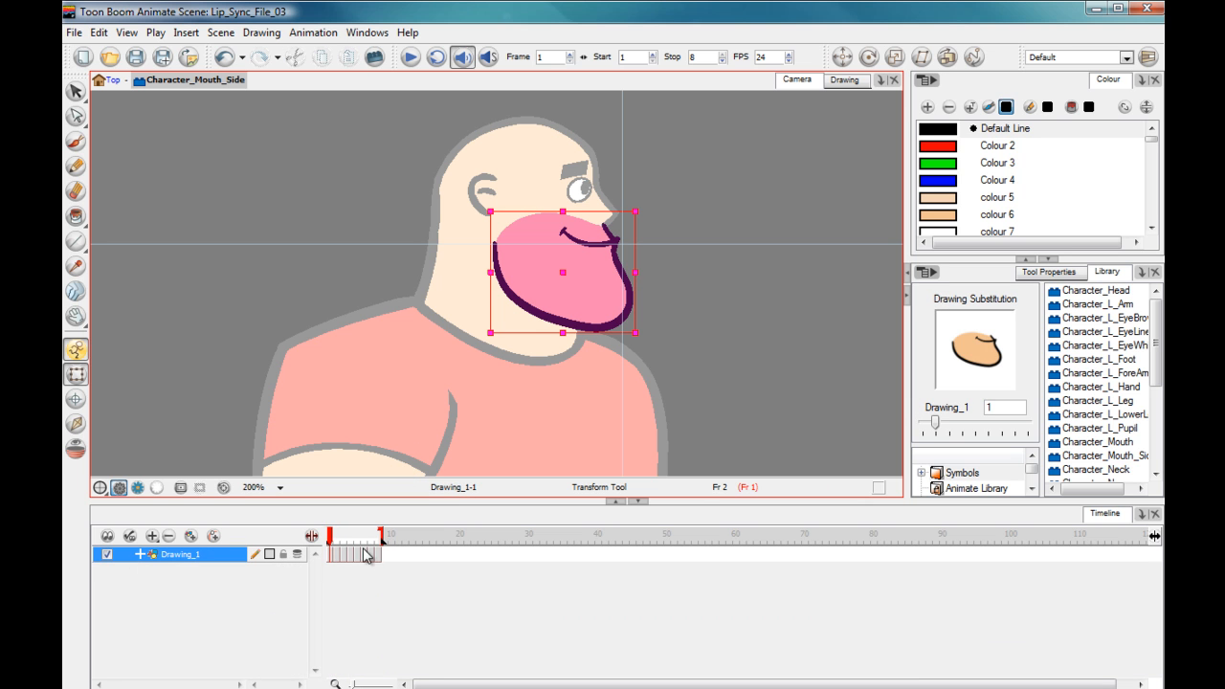
pyautogui.moveTo(384, 538); pyautogui.dragTo(331, 538)
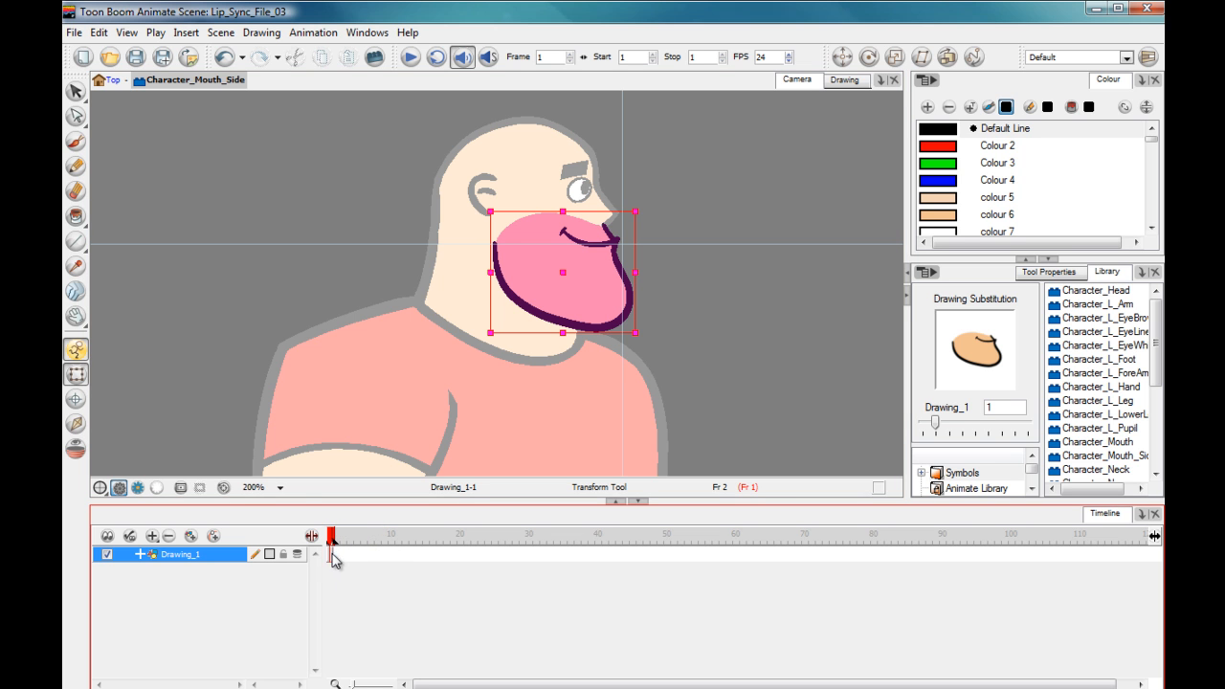
pyautogui.click(109, 80)
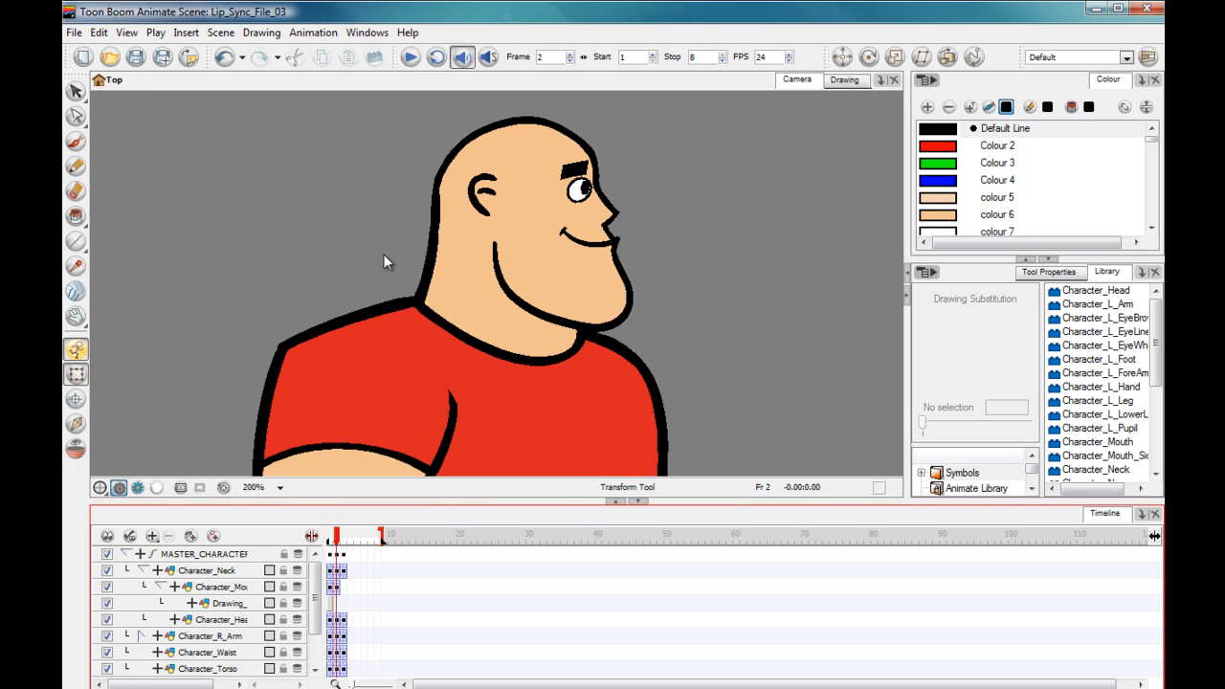
# Expand the Character_Mouth_Side symbol at frame 2 into a second drawing layer beneath the mouth layer.
pyautogui.click(337, 588)
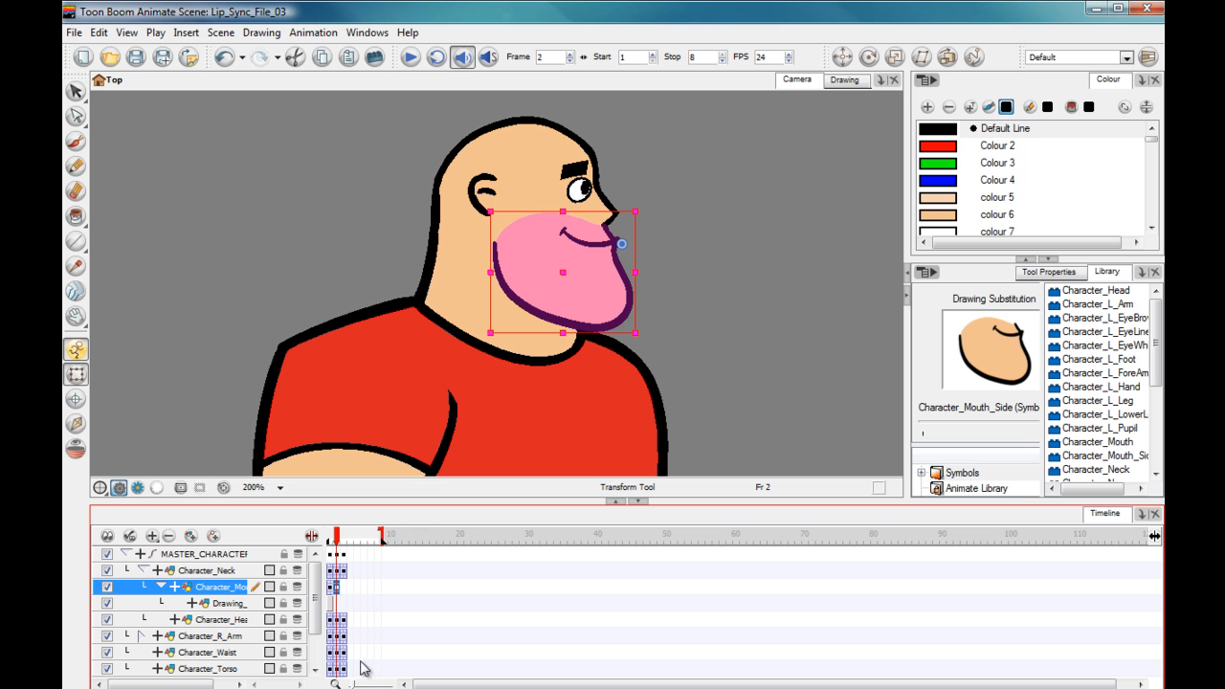
pyautogui.click(100, 37)
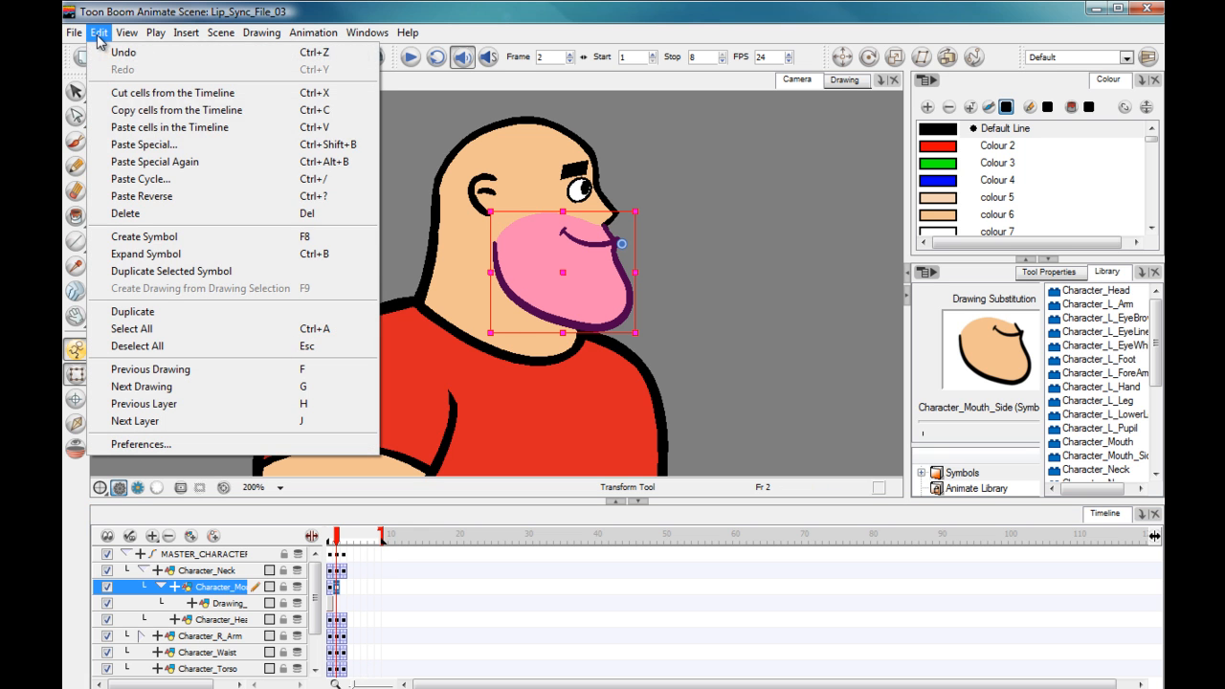
pyautogui.click(168, 255)
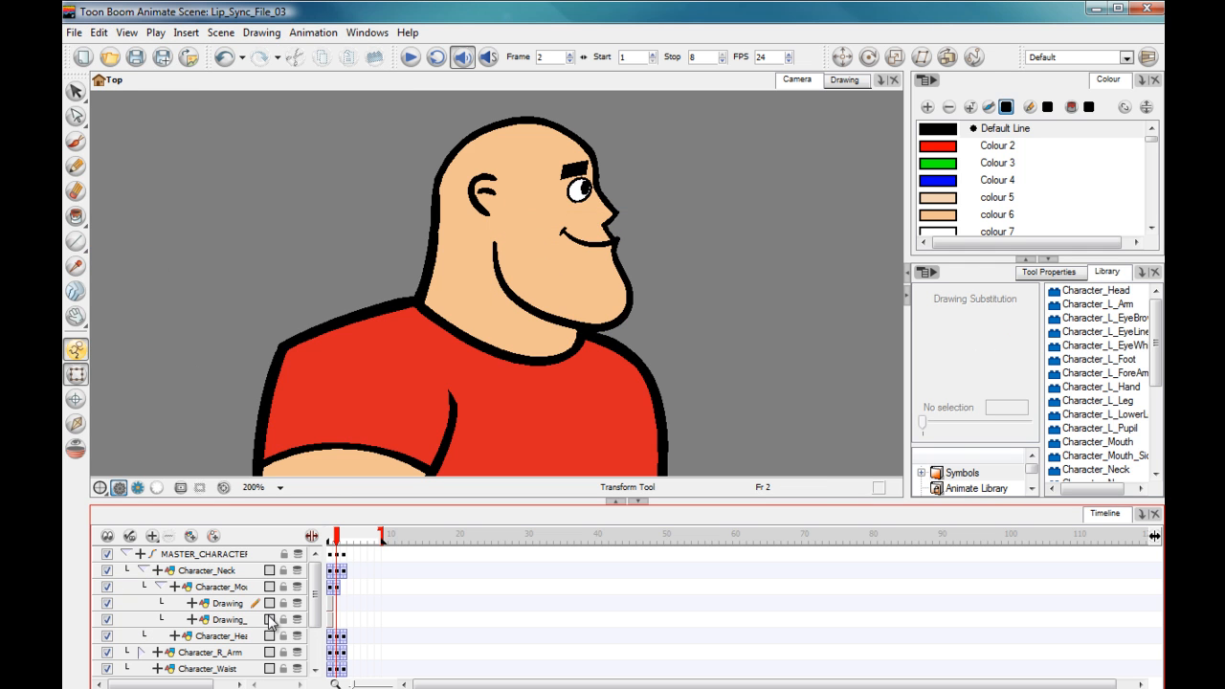
# Move the expanded side-mouth drawing's cell from frame 1 to frame 2, and select the front-mouth drawing at frame 1.
pyautogui.click(333, 621)
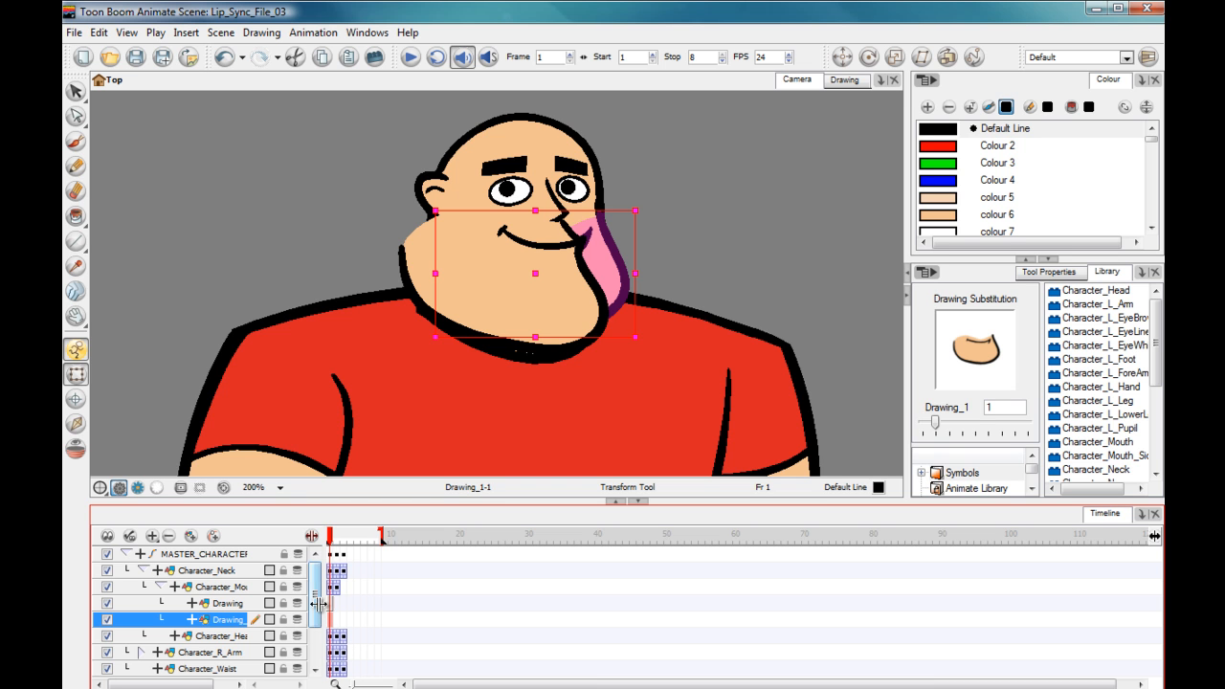
pyautogui.click(331, 604)
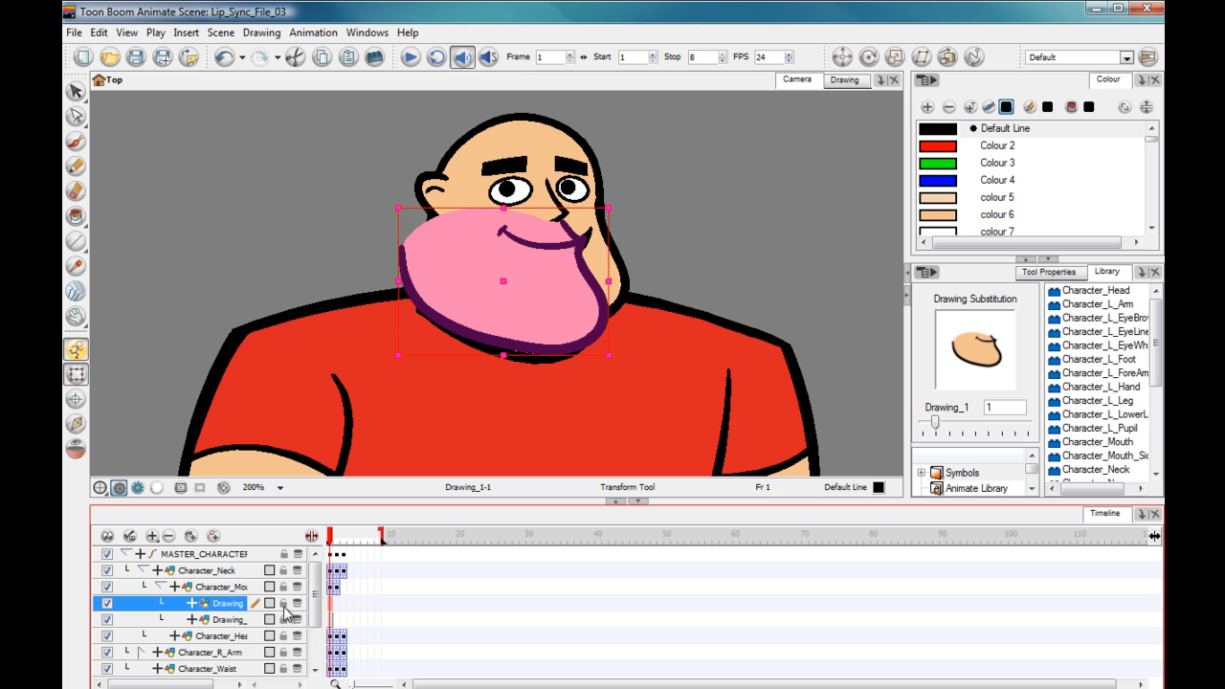
pyautogui.click(337, 604)
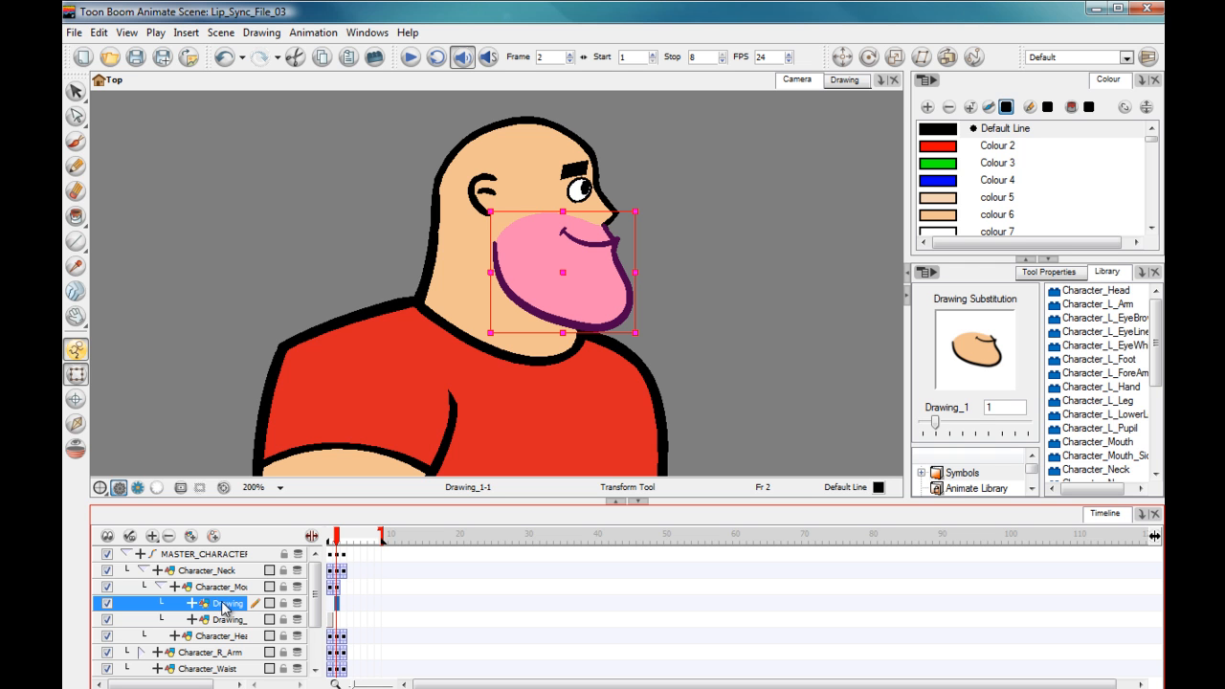
pyautogui.click(329, 620)
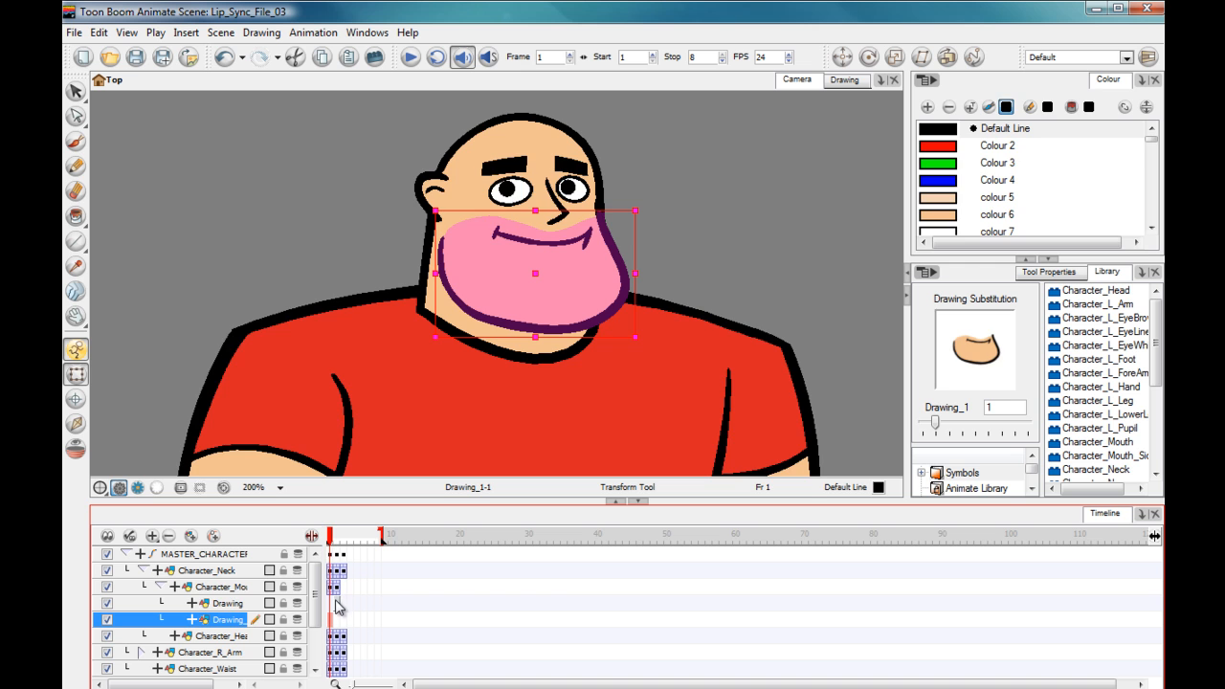
# Select the side-mouth drawing at frame 2 and preview its mouth shapes through drawing substitution up to drawing 5.
pyautogui.click(337, 603)
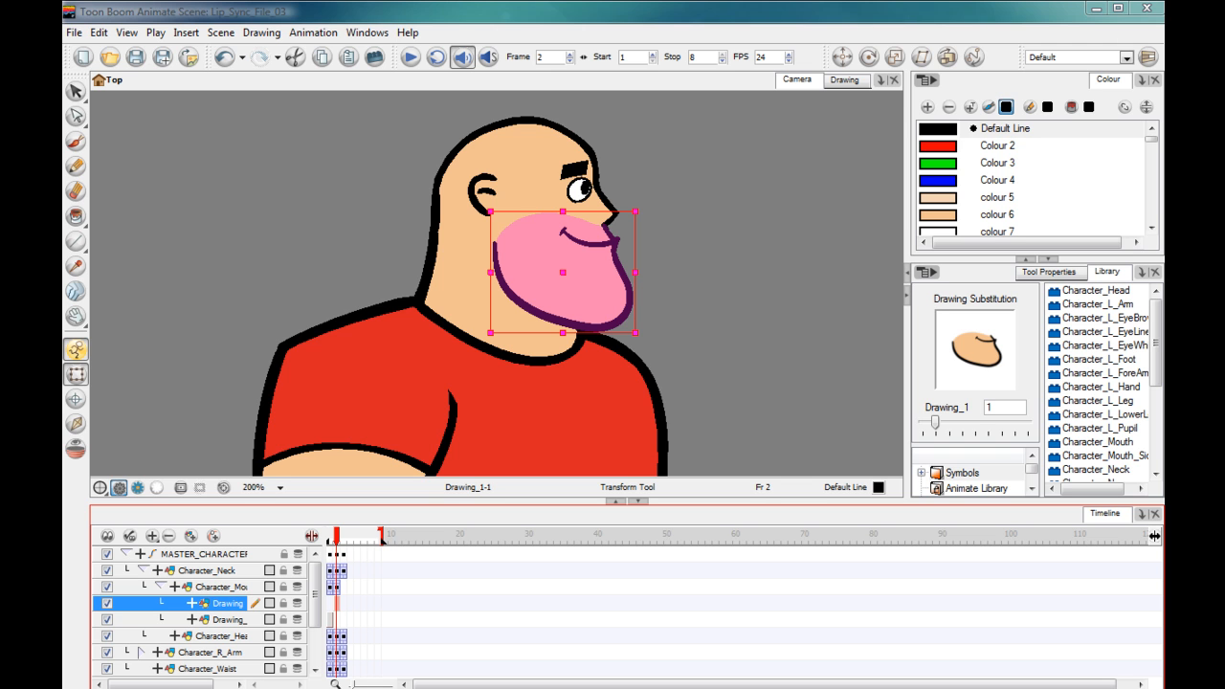
pyautogui.click(342, 613)
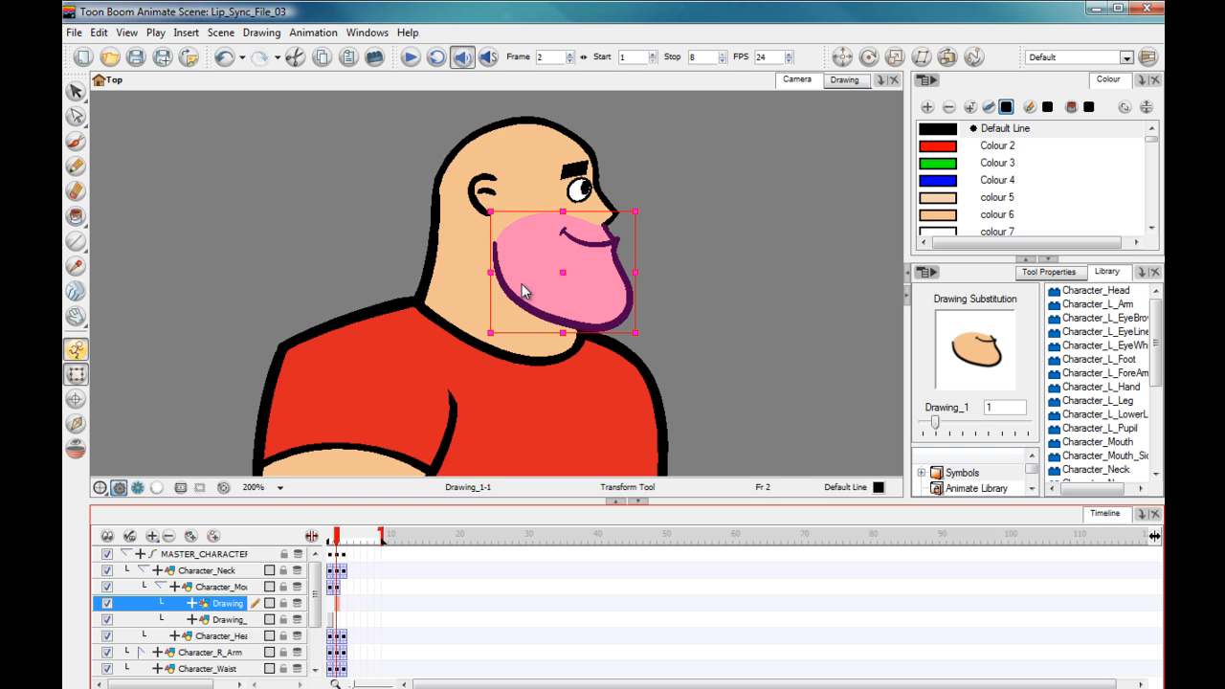
pyautogui.click(340, 603)
pyautogui.moveTo(937, 428)
pyautogui.mouseDown()
pyautogui.moveTo(1024, 428)
pyautogui.moveTo(967, 430)
pyautogui.moveTo(989, 428)
pyautogui.mouseUp()
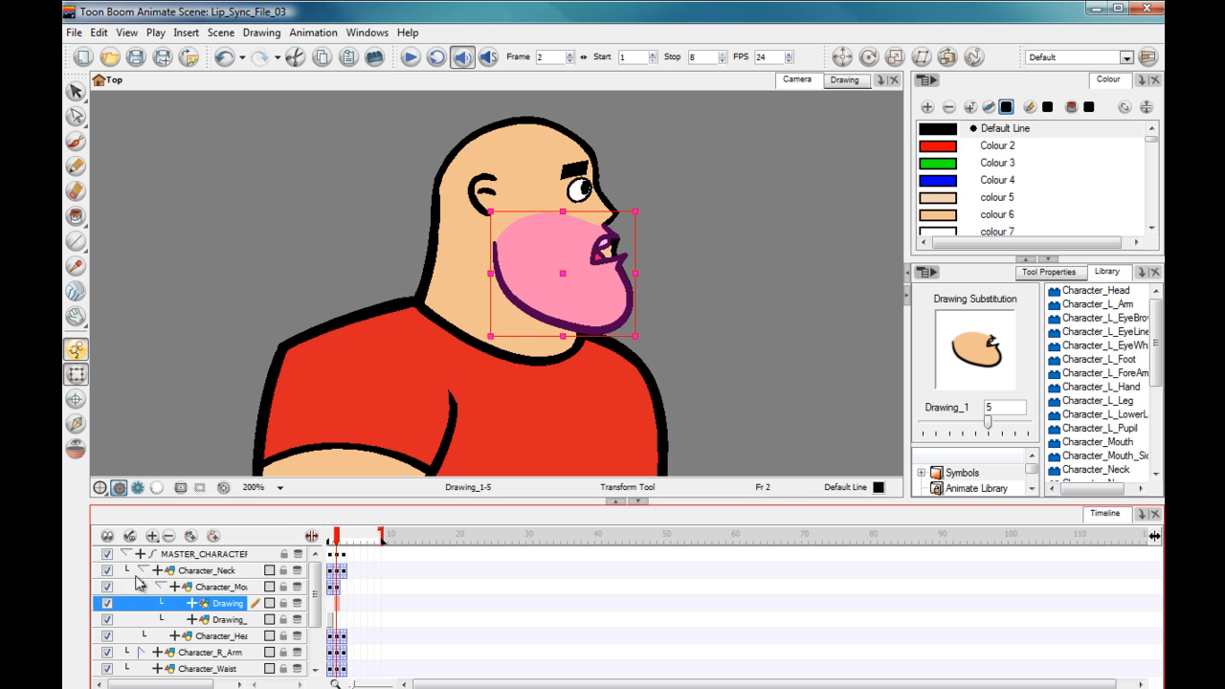
# Hide the original Character_Mouth symbol layer and set the side-mouth substitution back to drawing 1.
pyautogui.click(106, 587)
pyautogui.moveTo(988, 423)
pyautogui.mouseDown()
pyautogui.moveTo(1019, 428)
pyautogui.moveTo(965, 441)
pyautogui.moveTo(981, 429)
pyautogui.moveTo(957, 428)
pyautogui.moveTo(936, 476)
pyautogui.moveTo(953, 427)
pyautogui.moveTo(936, 428)
pyautogui.mouseUp()
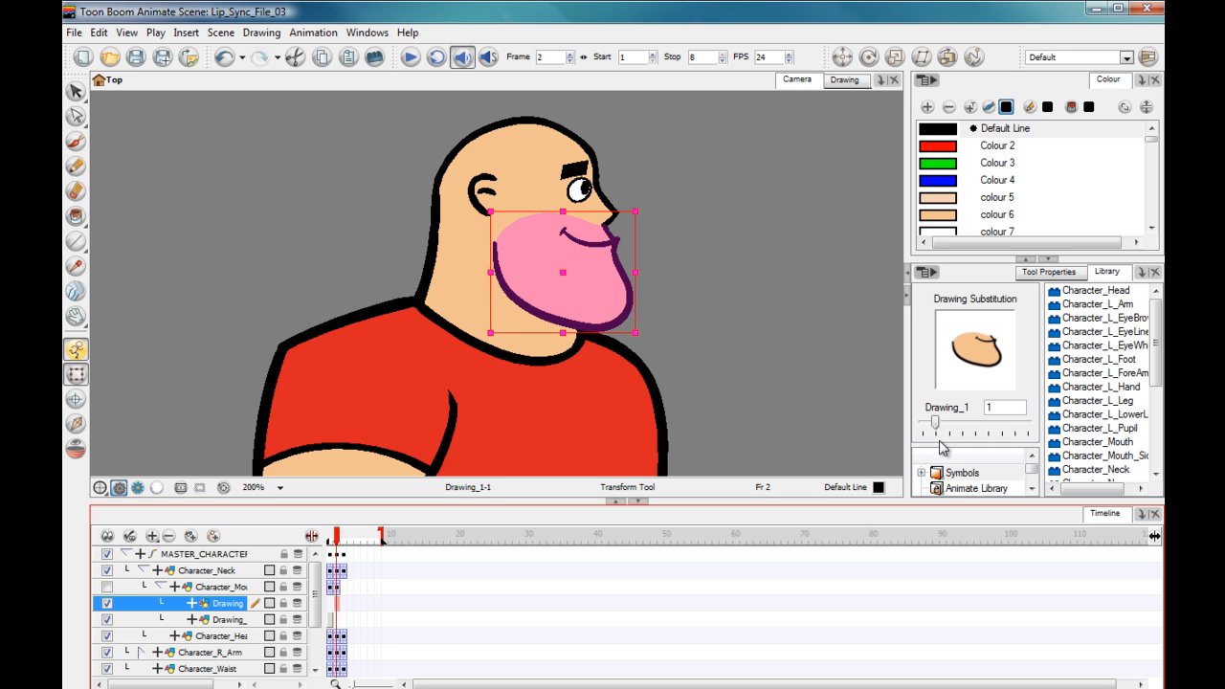
pyautogui.click(106, 587)
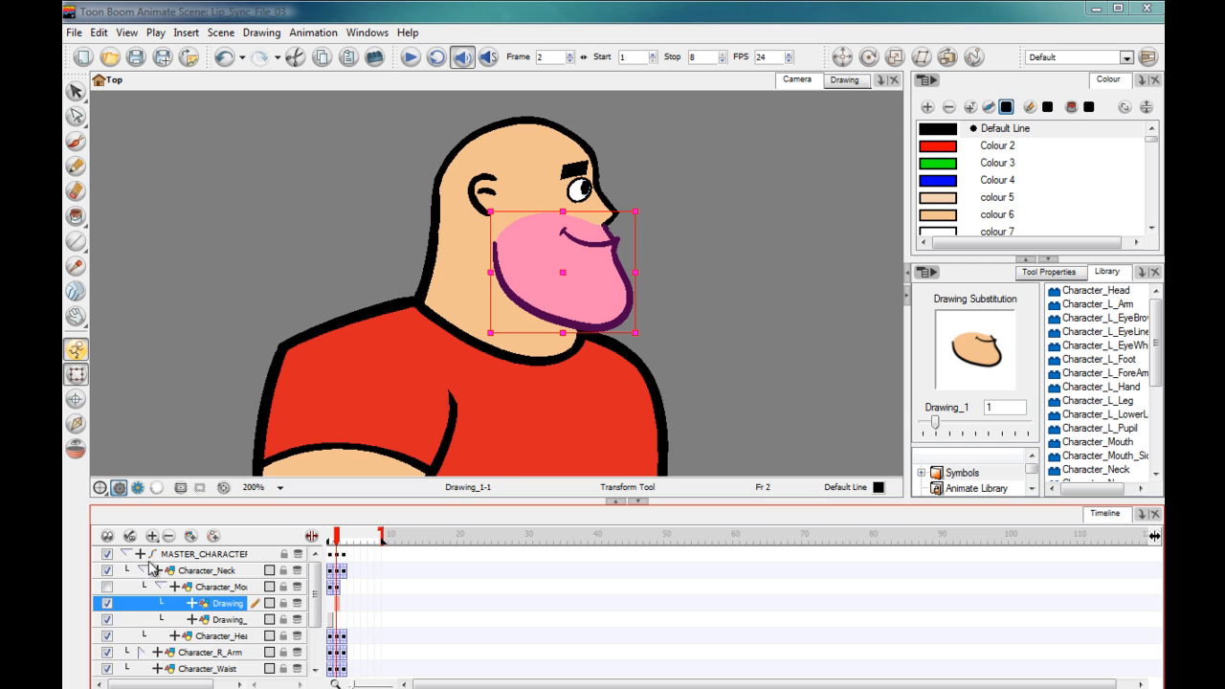
# Toggle the side-mouth drawing layer's visibility at frame 2 to examine the head shape beneath the closed mouth.
pyautogui.click(106, 603)
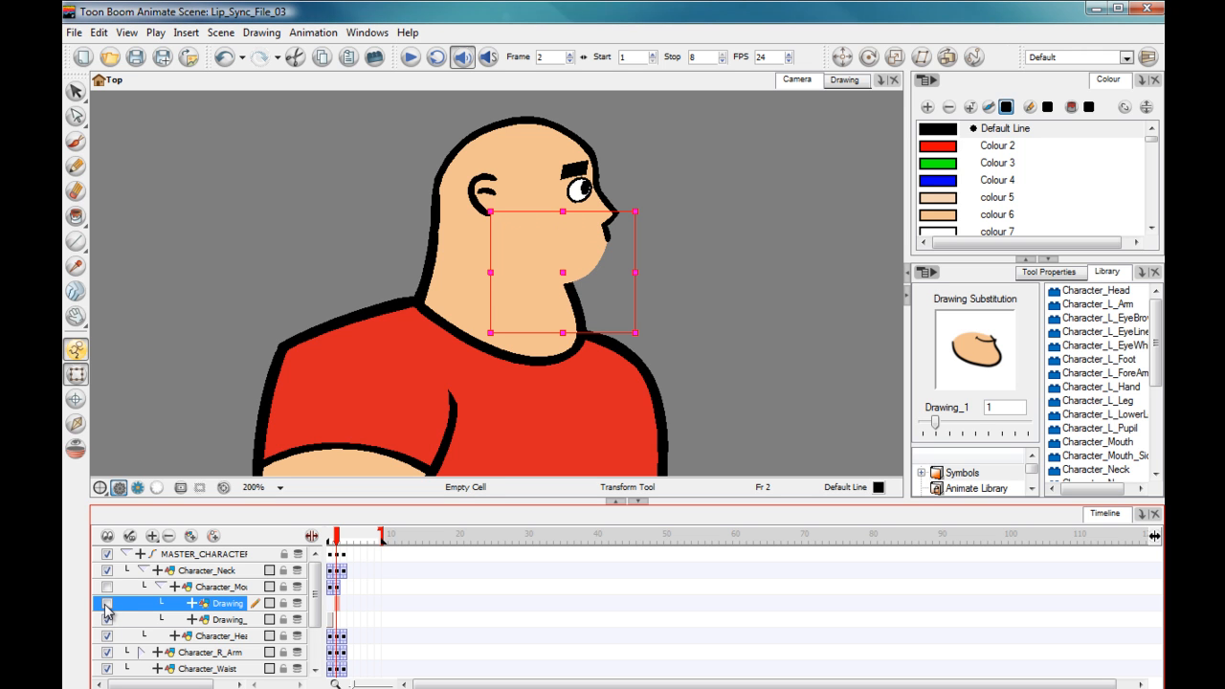
pyautogui.click(106, 605)
pyautogui.click(106, 605)
pyautogui.click(107, 605)
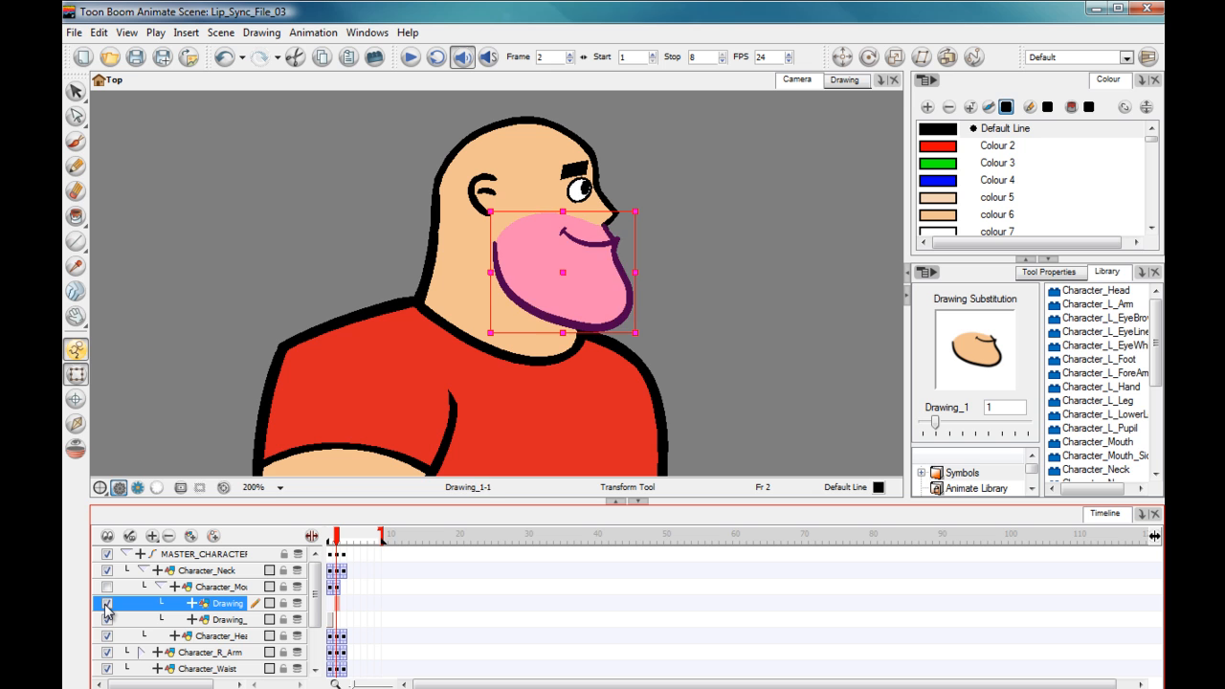
pyautogui.click(106, 605)
pyautogui.click(106, 605)
# Substitute drawing 4 for the side mouth and toggle its layer's visibility to compare the open mouth with the head beneath.
pyautogui.moveTo(937, 430); pyautogui.dragTo(971, 429)
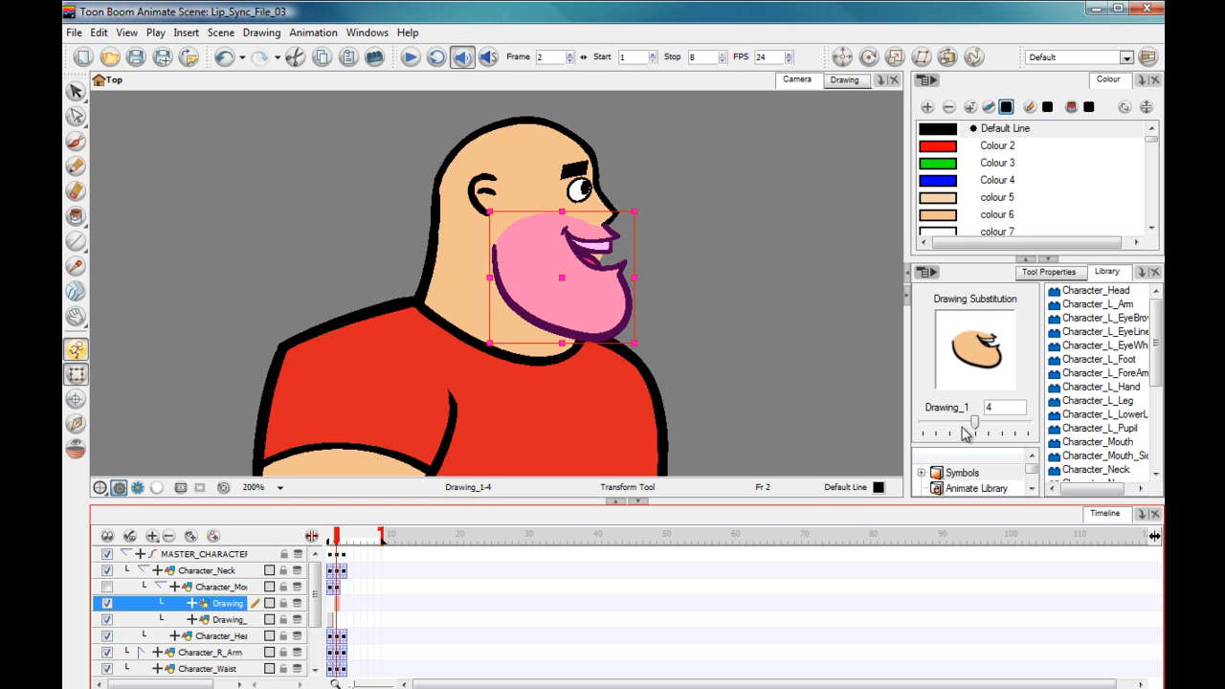
pyautogui.click(106, 604)
pyautogui.click(107, 604)
pyautogui.click(107, 604)
pyautogui.click(108, 604)
pyautogui.click(107, 604)
pyautogui.click(107, 604)
pyautogui.click(107, 604)
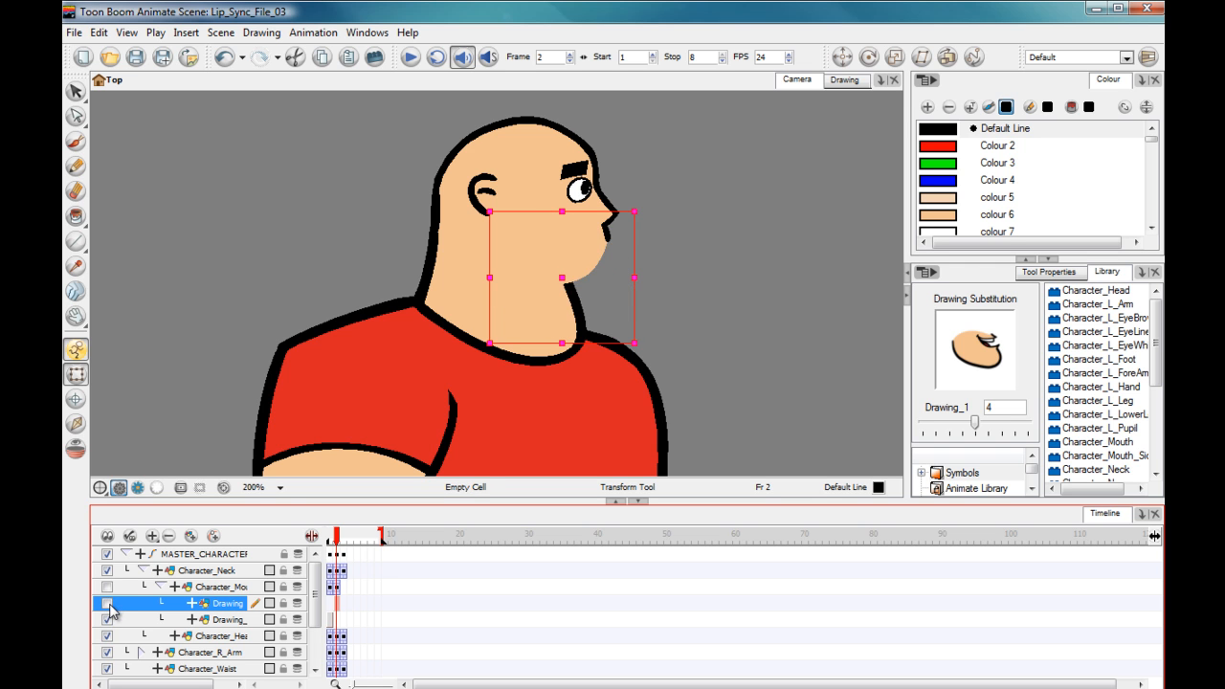
pyautogui.click(107, 604)
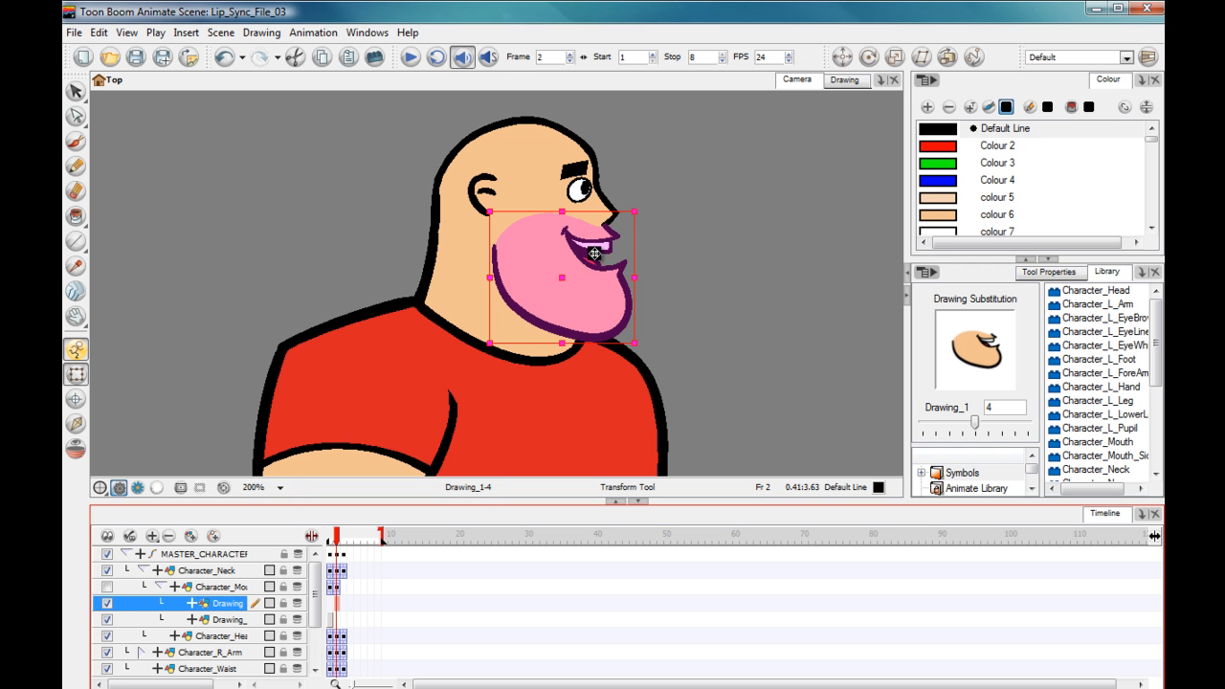
# Briefly show the Character_Mouth layer for comparison, hide it again, and return the side mouth to drawing 1.
pyautogui.click(107, 587)
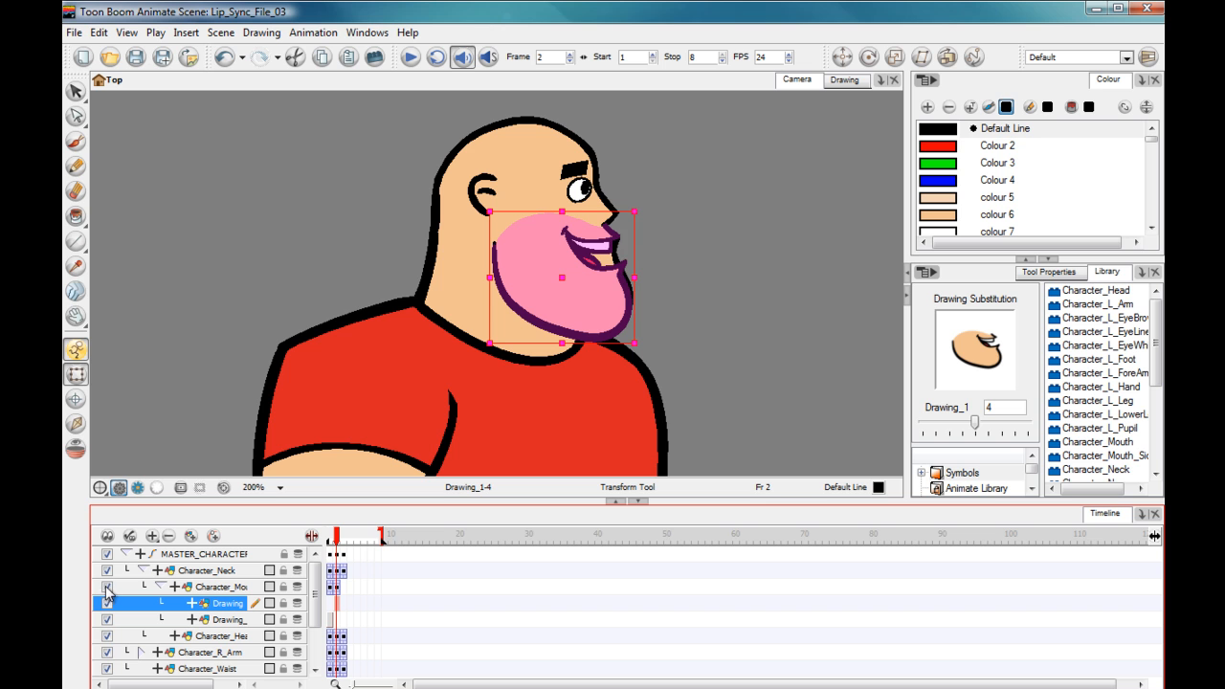
pyautogui.click(106, 588)
pyautogui.moveTo(971, 428); pyautogui.dragTo(935, 426)
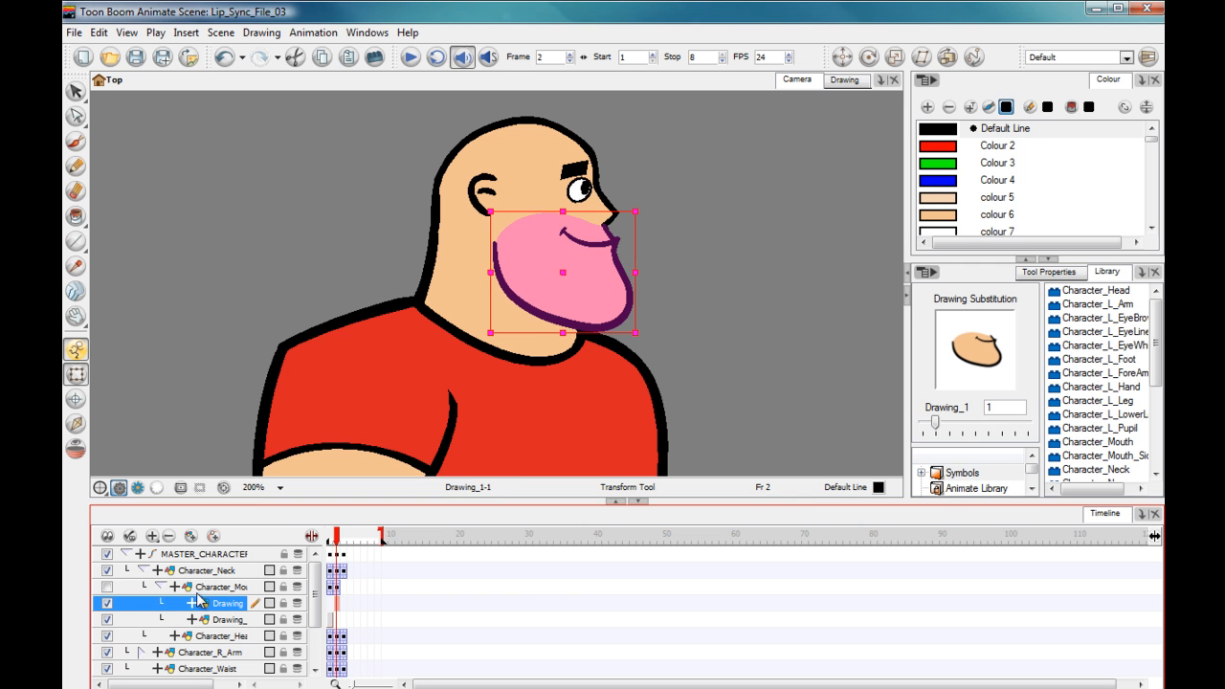
# Erase the lower jaw area behind the mouth on the side-view drawing inside the Character_Head symbol, and return to the top level.
pyautogui.click(227, 637)
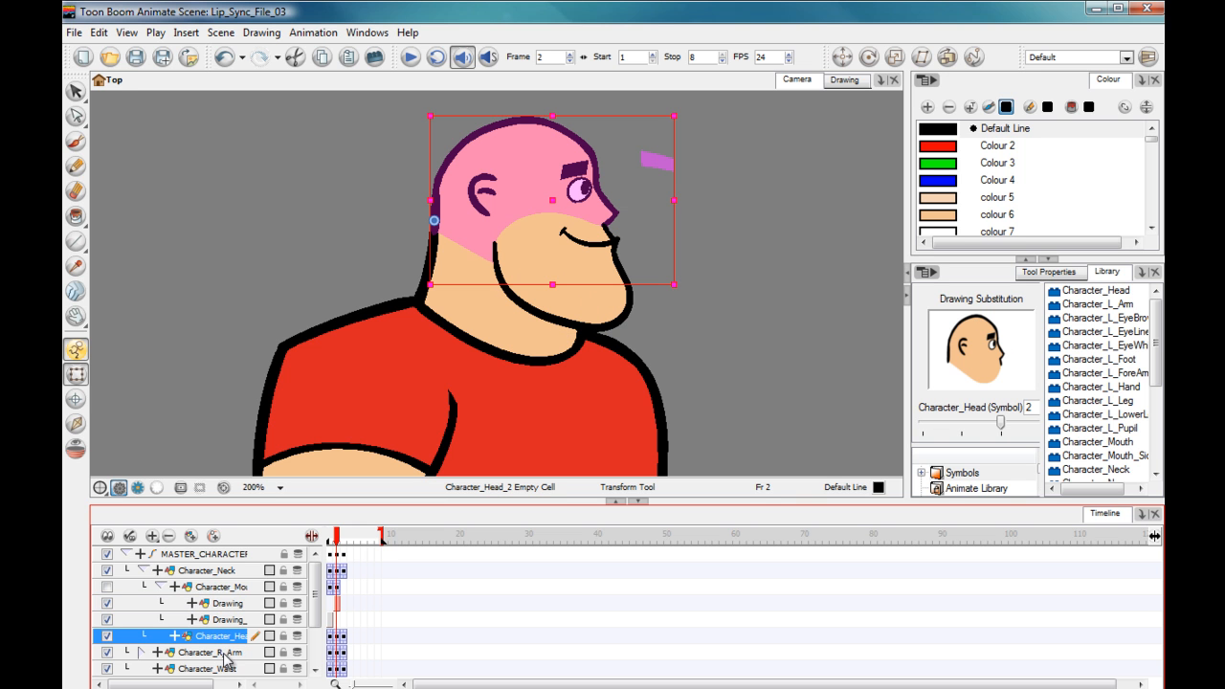
pyautogui.doubleClick(465, 224)
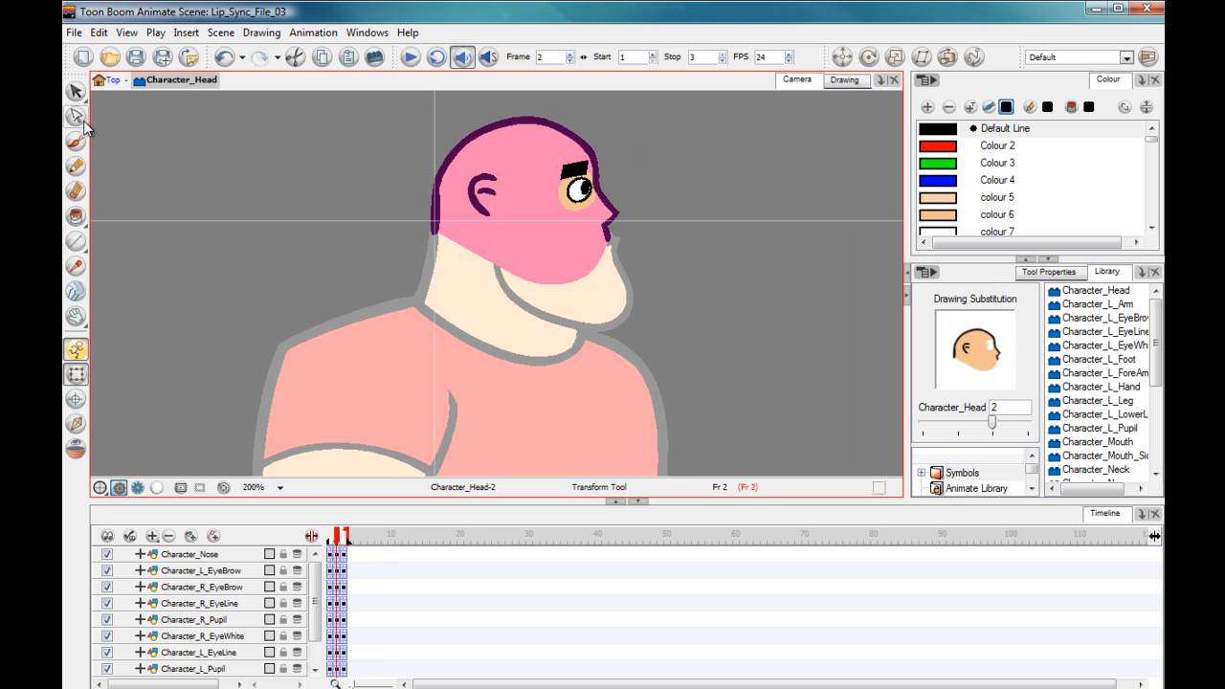
pyautogui.click(75, 191)
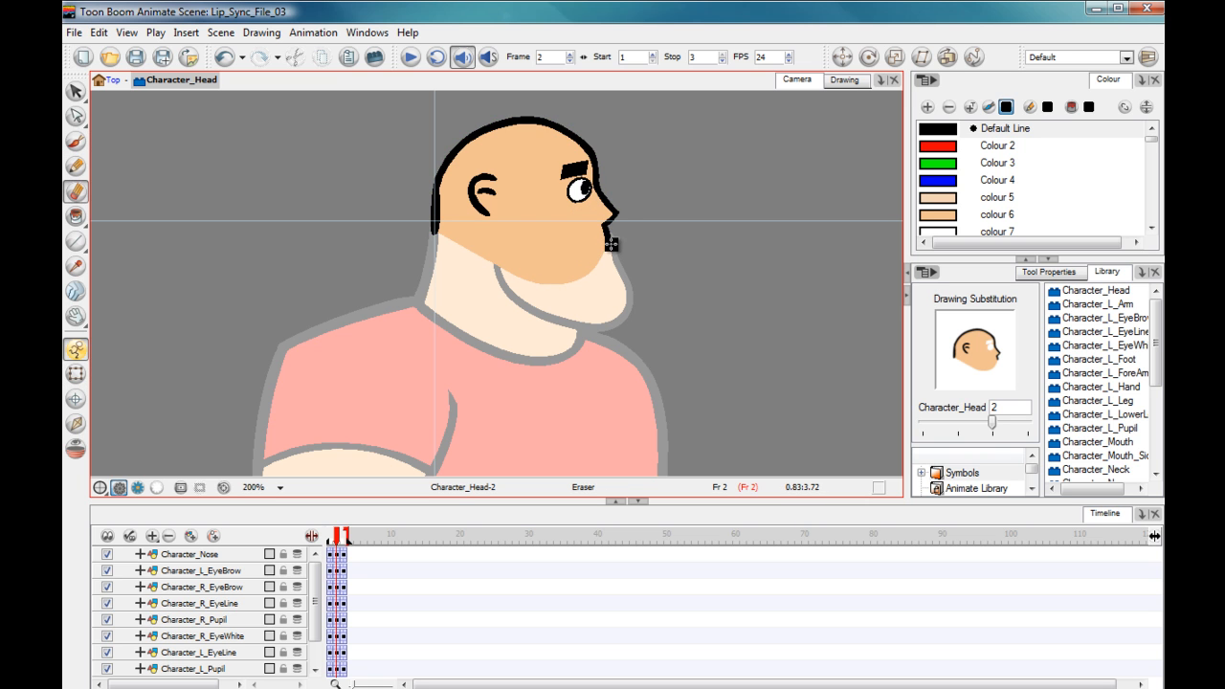
pyautogui.moveTo(611, 244)
pyautogui.mouseDown()
pyautogui.moveTo(535, 278)
pyautogui.moveTo(476, 262)
pyautogui.moveTo(535, 278)
pyautogui.moveTo(601, 255)
pyautogui.moveTo(553, 286)
pyautogui.moveTo(538, 287)
pyautogui.moveTo(601, 251)
pyautogui.moveTo(566, 273)
pyautogui.moveTo(501, 290)
pyautogui.mouseUp()
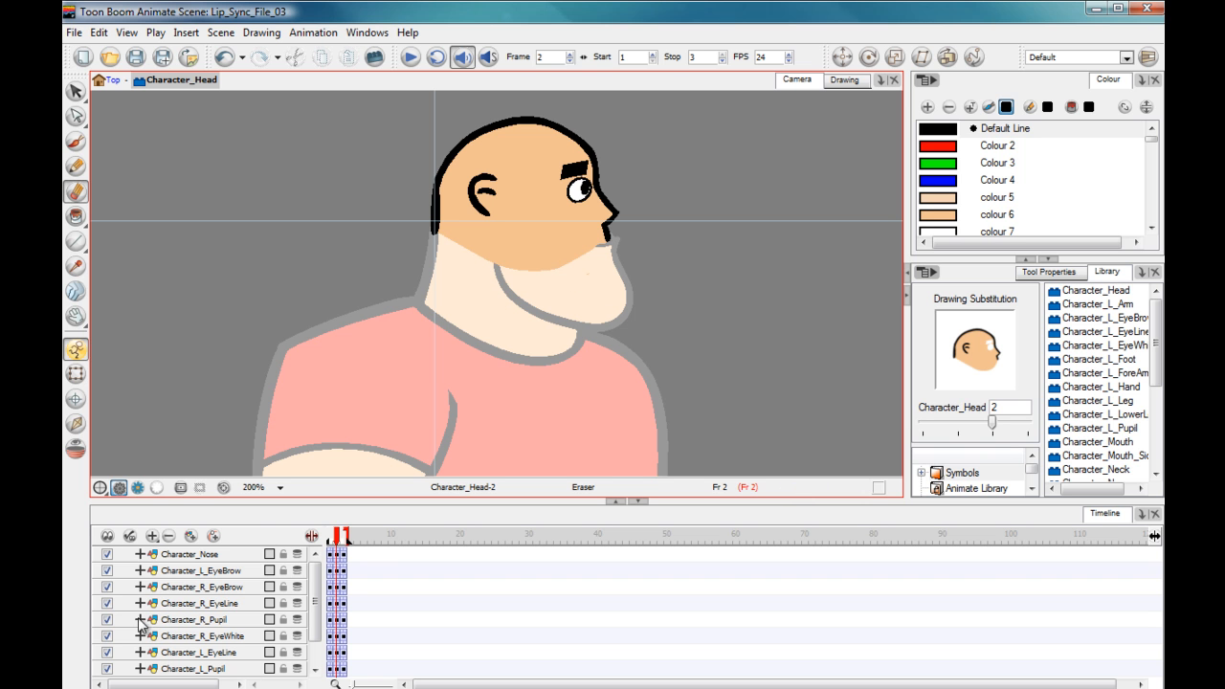
pyautogui.click(111, 80)
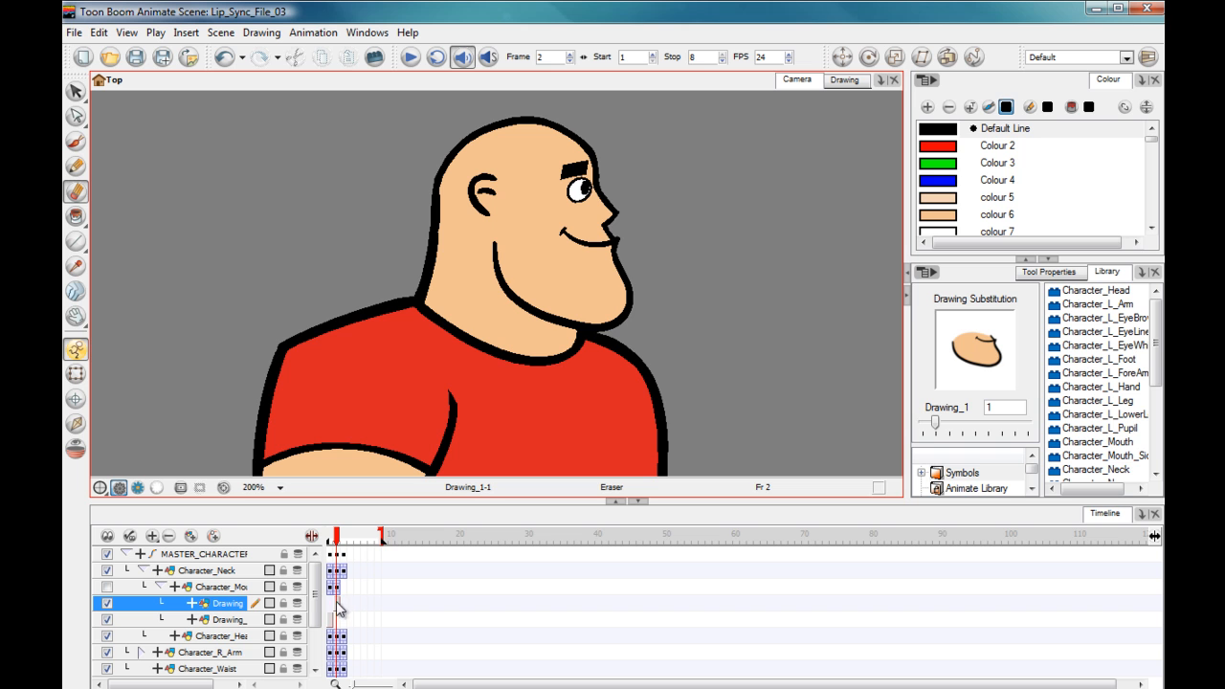
# Recheck the side-mouth substitutions at frame 2 against the edited head, ending on drawing 1.
pyautogui.click(339, 607)
pyautogui.moveTo(935, 422)
pyautogui.mouseDown()
pyautogui.moveTo(990, 424)
pyautogui.moveTo(939, 430)
pyautogui.mouseUp()
pyautogui.moveTo(938, 426); pyautogui.dragTo(935, 427)
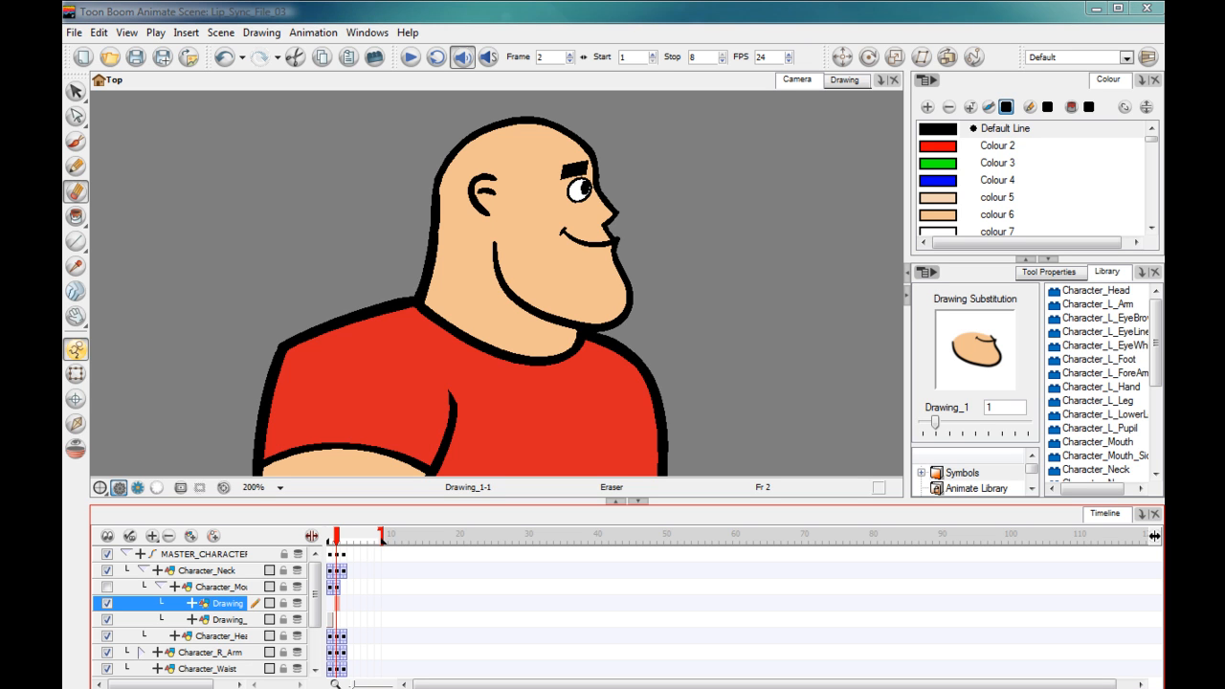
# Rename the front-mouth drawing layer used at frame 1 as Mouth_Front.
pyautogui.click(229, 622)
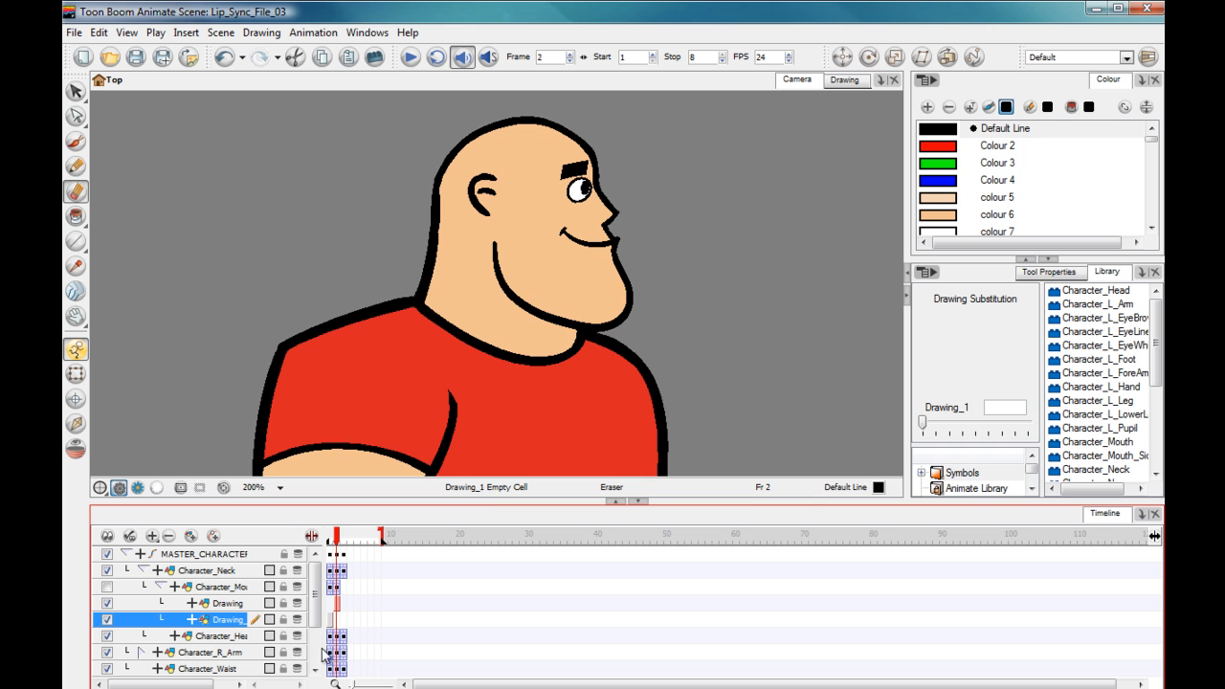
pyautogui.click(330, 620)
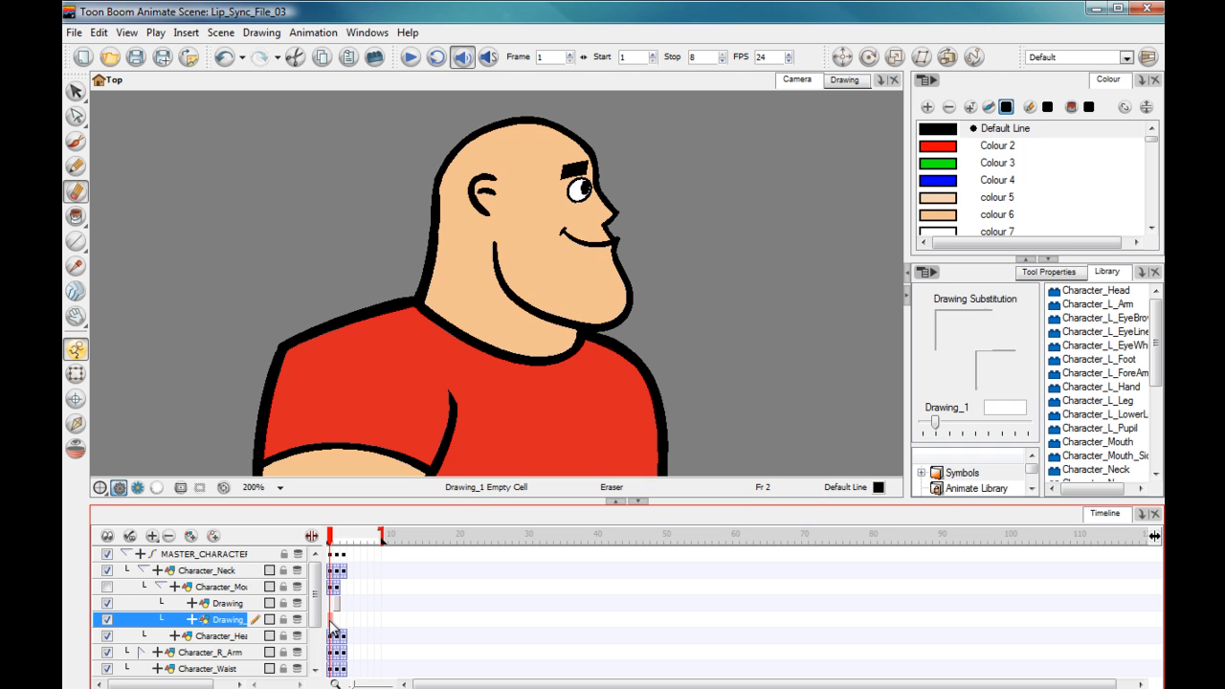
pyautogui.doubleClick(229, 620)
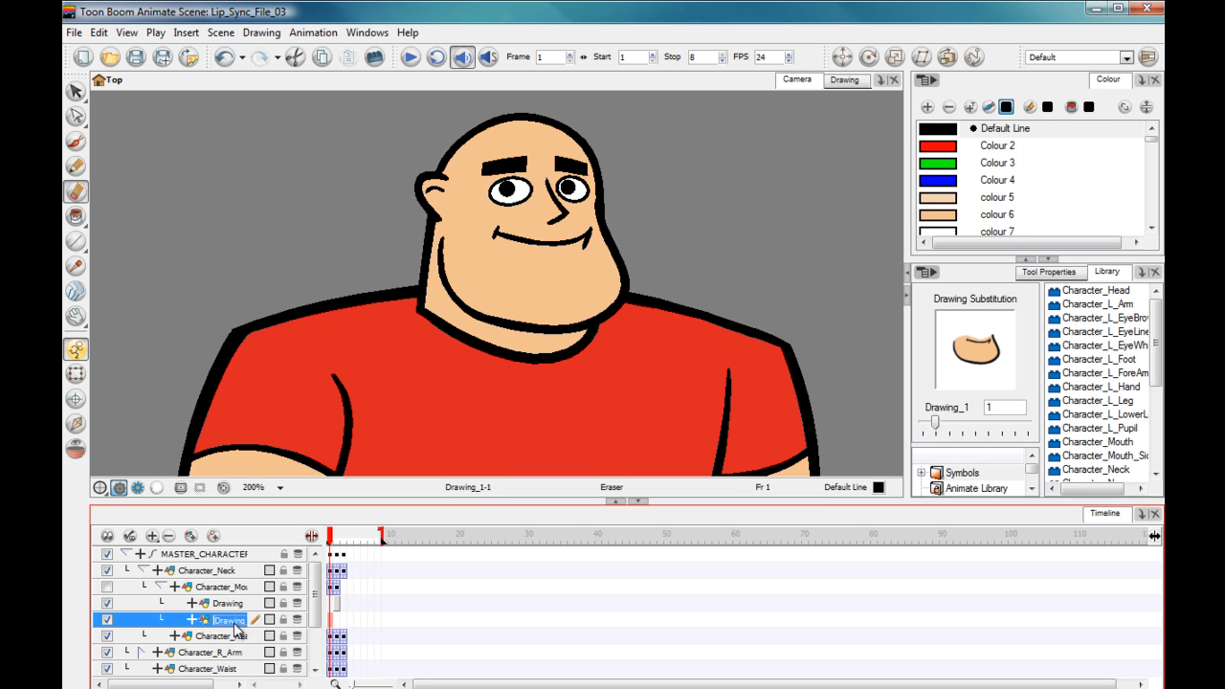
pyautogui.press('BackSpace')
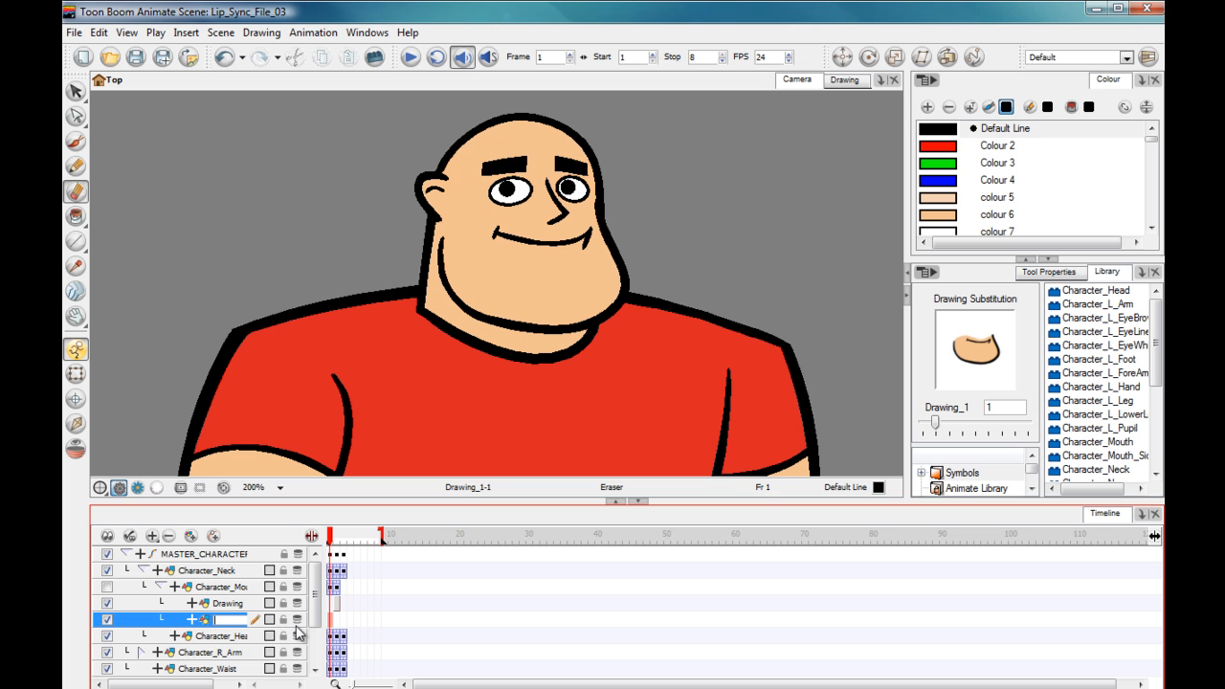
pyautogui.write('Mouth_Front')
pyautogui.press('Return')
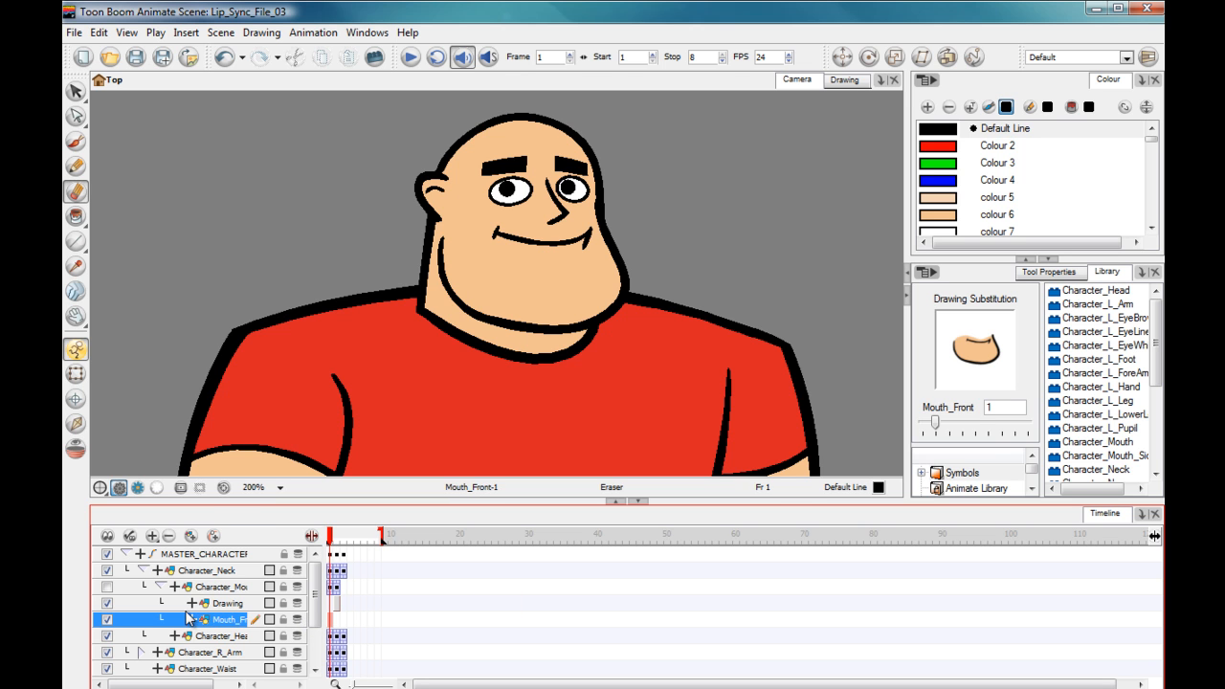
# Rename the side-mouth drawing layer used at frame 2 as Mouth_Side.
pyautogui.click(337, 605)
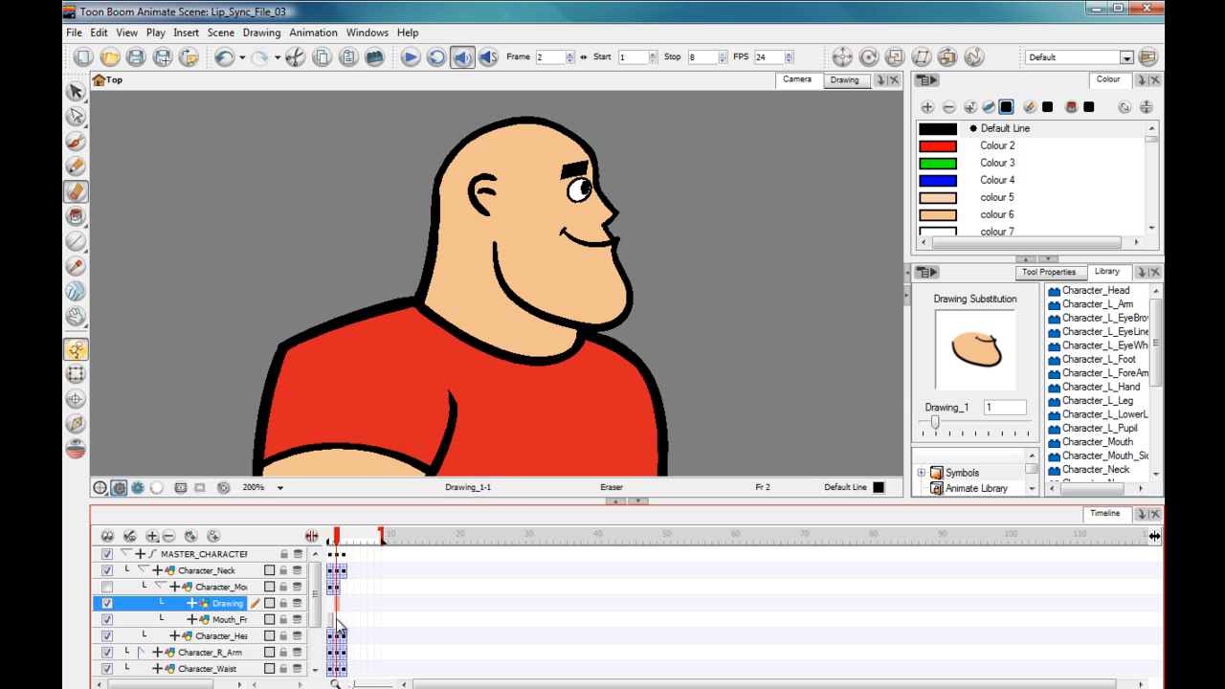
pyautogui.doubleClick(226, 605)
pyautogui.press('BackSpace')
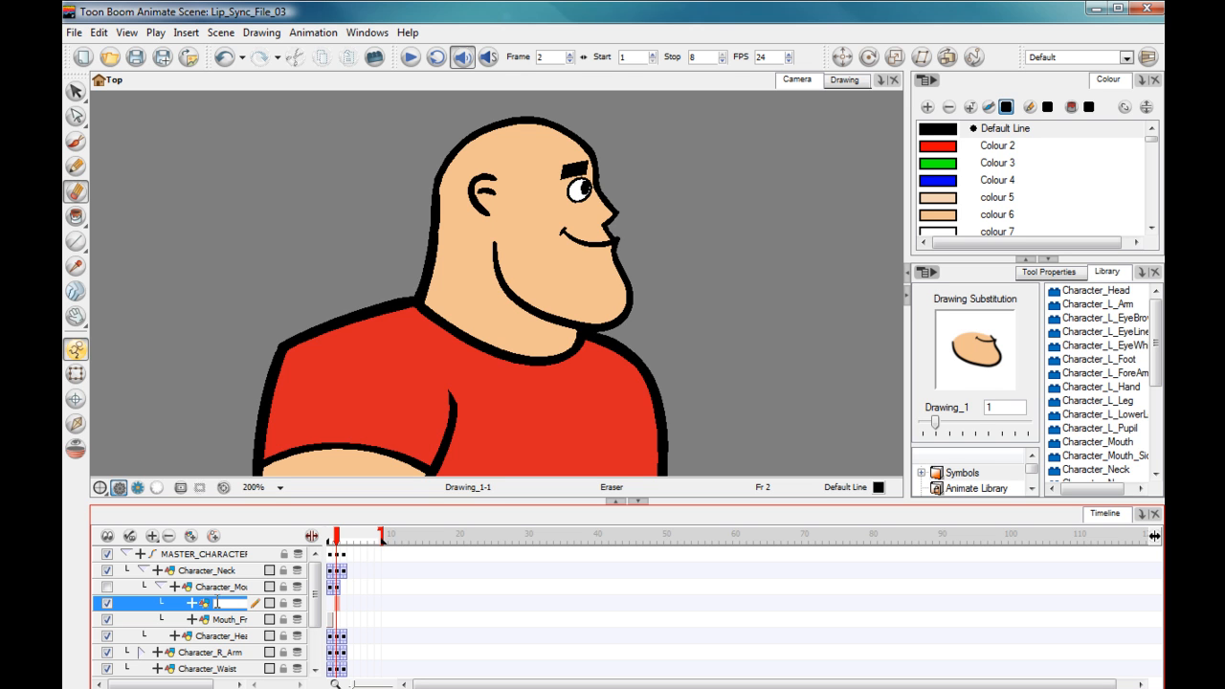
pyautogui.write('M')
pyautogui.write('outh')
pyautogui.write('_Side')
pyautogui.press('Return')
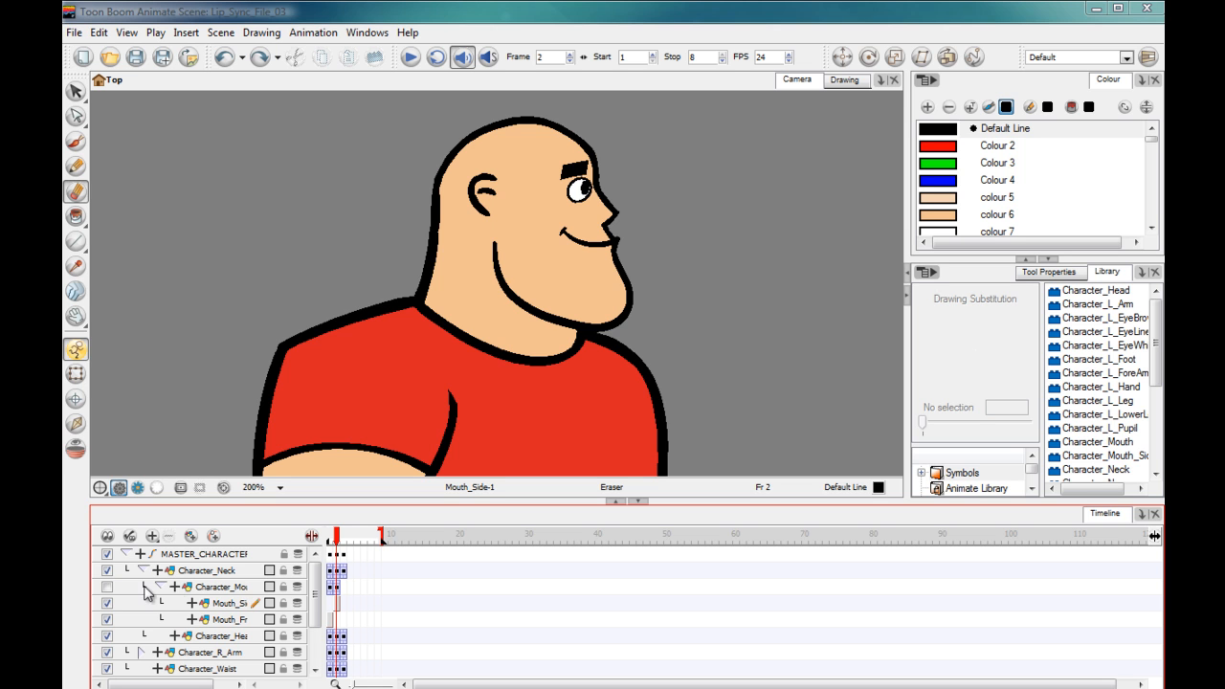
# Show the Character_Mouth layer and examine the Mouth_Side drawing with it at frame 2.
pyautogui.click(106, 587)
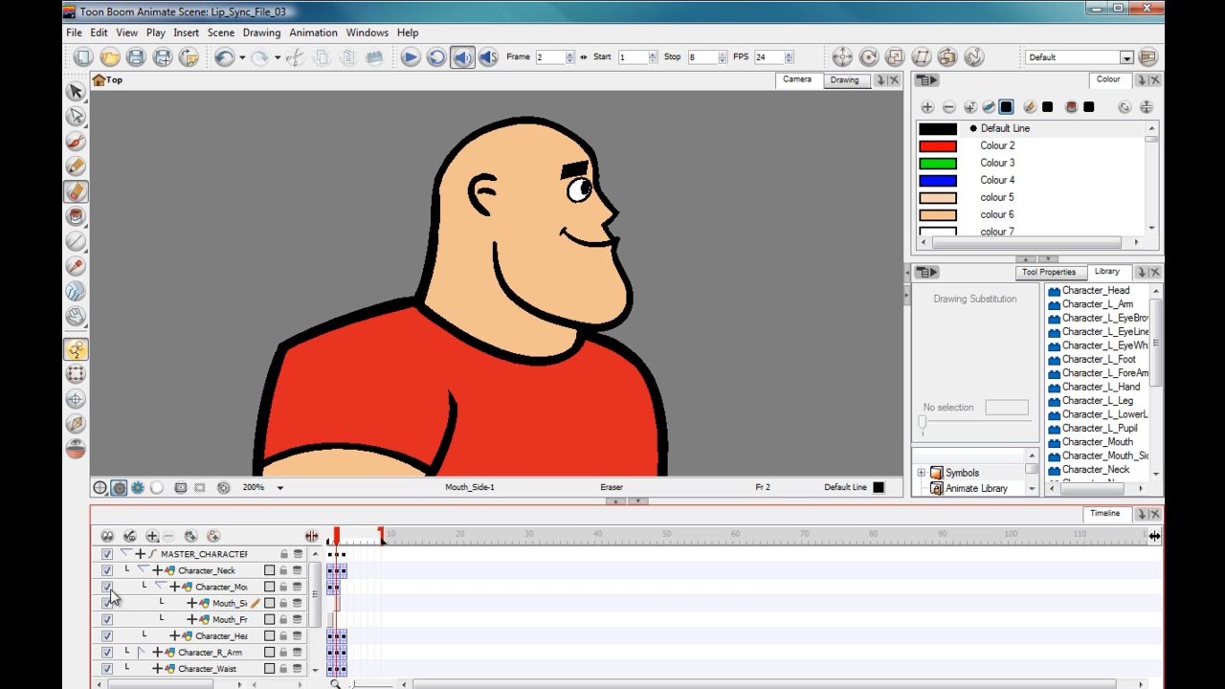
pyautogui.click(336, 605)
pyautogui.moveTo(934, 423)
pyautogui.mouseDown()
pyautogui.moveTo(977, 428)
pyautogui.moveTo(934, 427)
pyautogui.mouseUp()
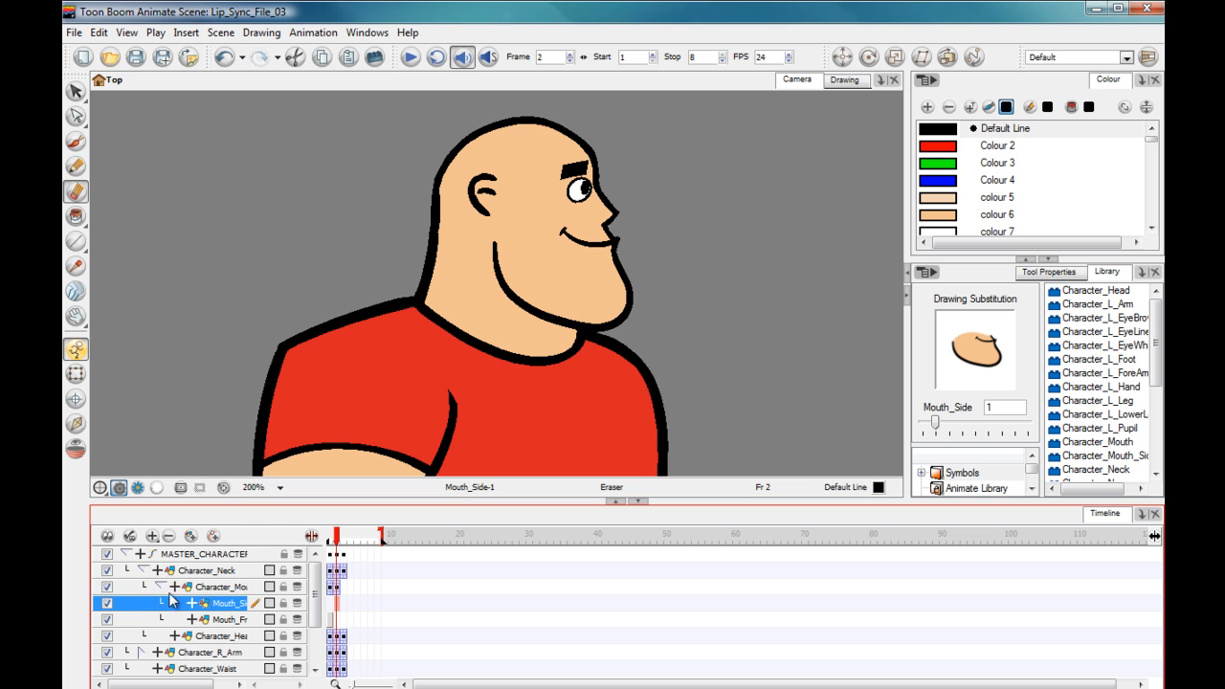
# Hide the Character_Mouth layer and collapse the Character_Mouth and Character_Neck hierarchies in the timeline.
pyautogui.click(107, 587)
pyautogui.click(158, 588)
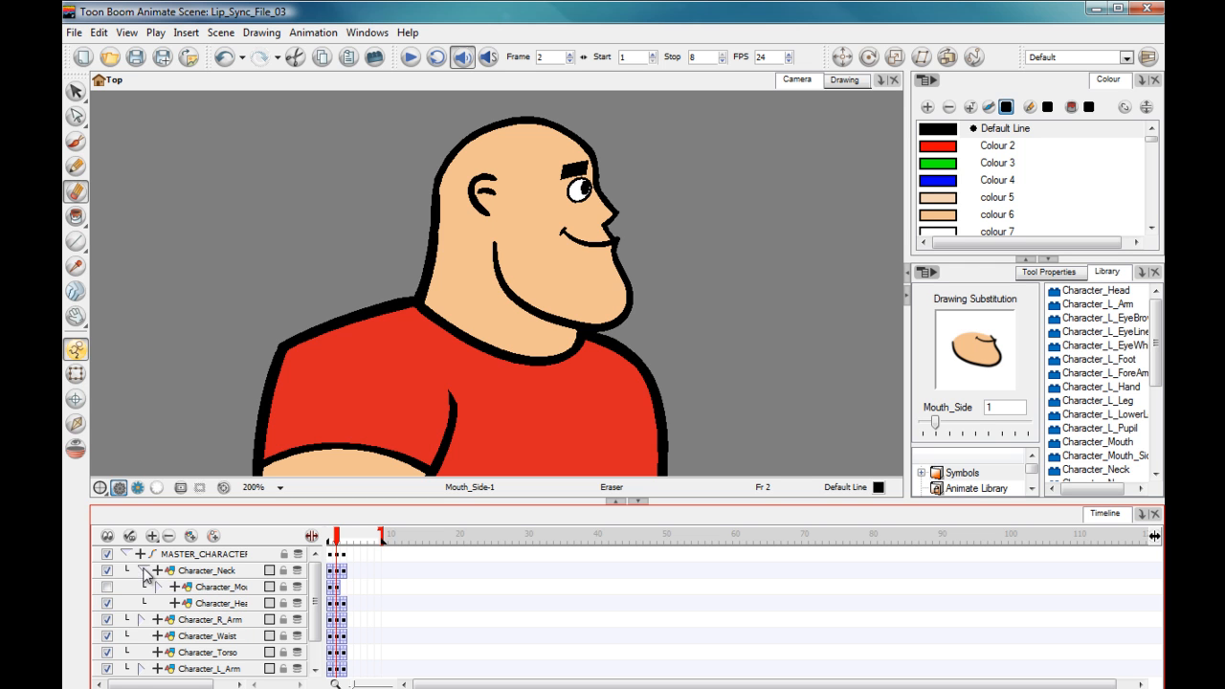
pyautogui.click(145, 571)
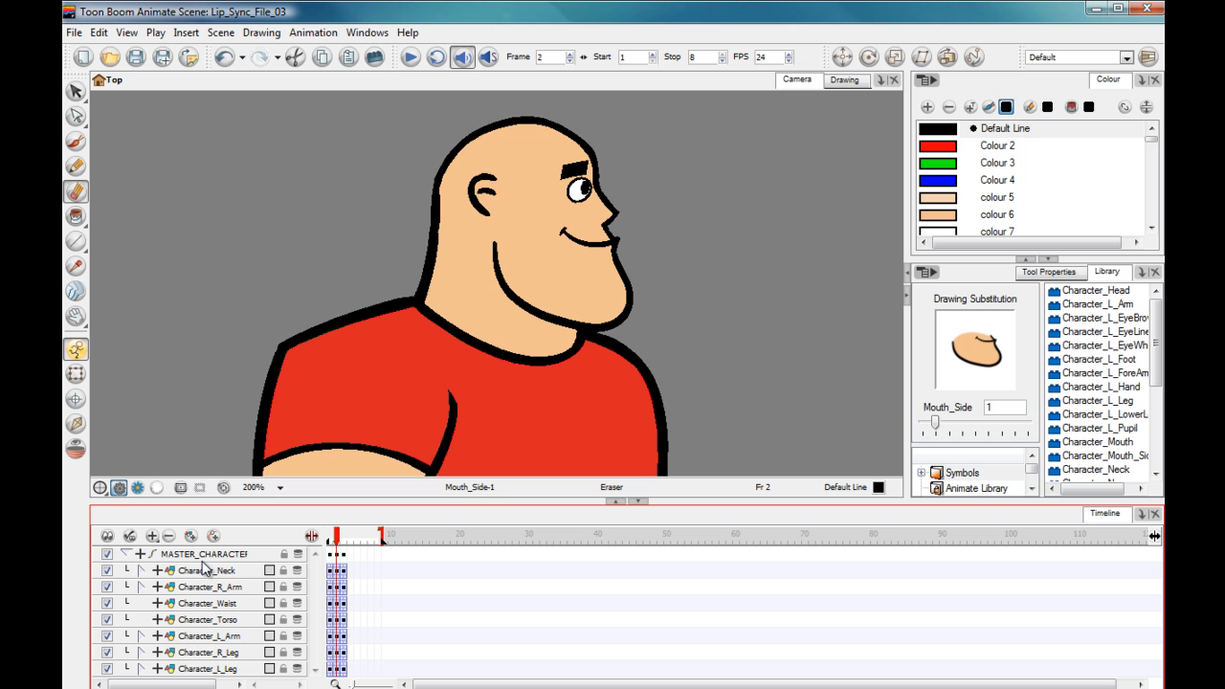
# Extend the scene's end to frame 116 and set the Mouth_Side substitution back to drawing 1.
pyautogui.moveTo(383, 541); pyautogui.dragTo(1127, 538)
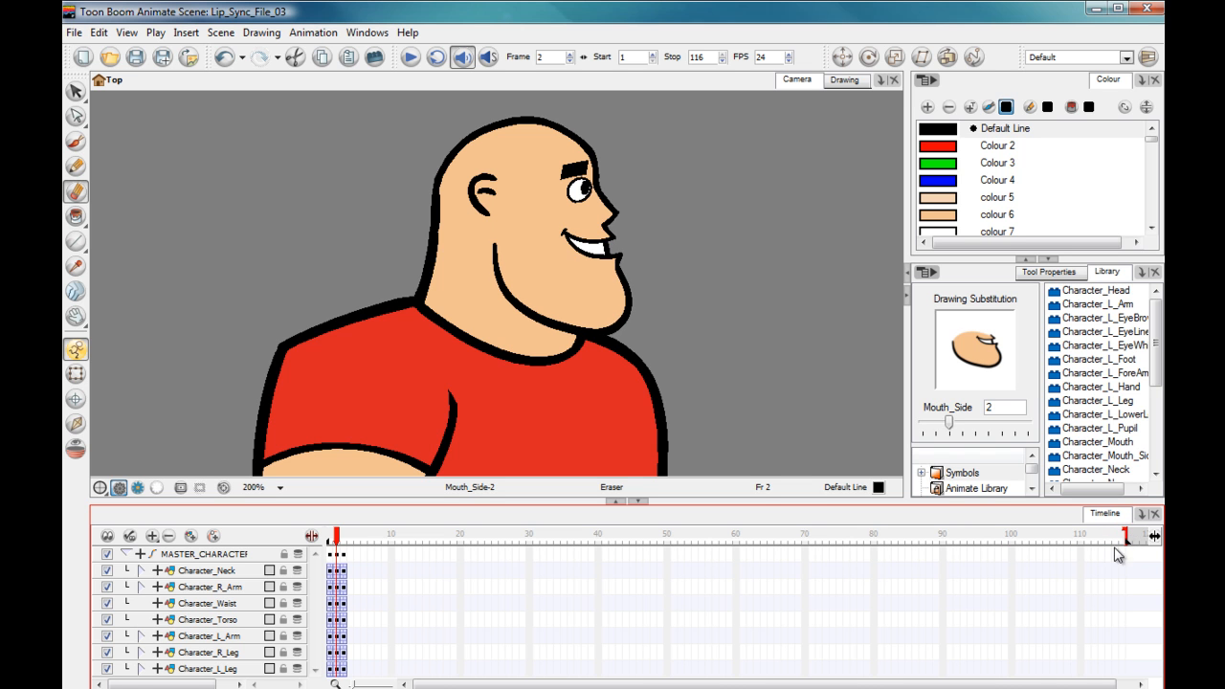
pyautogui.moveTo(949, 422); pyautogui.dragTo(935, 422)
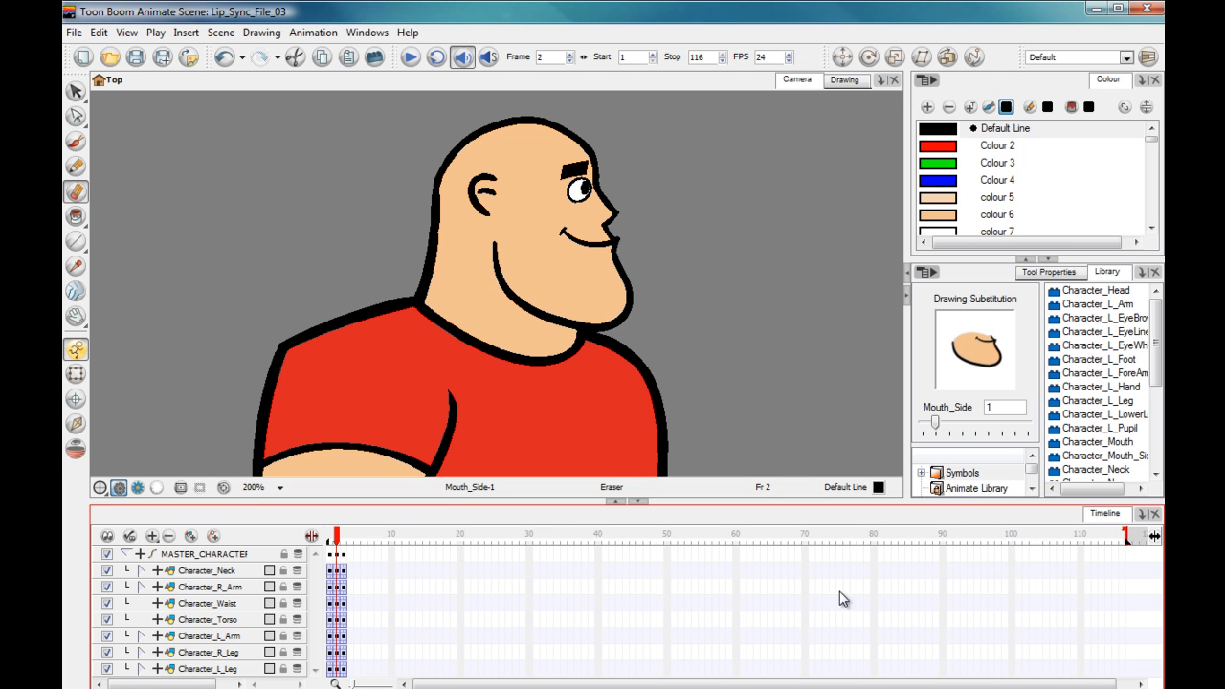
# Select the MASTER_CHARACTER peg and collapse its whole layer hierarchy.
pyautogui.click(207, 556)
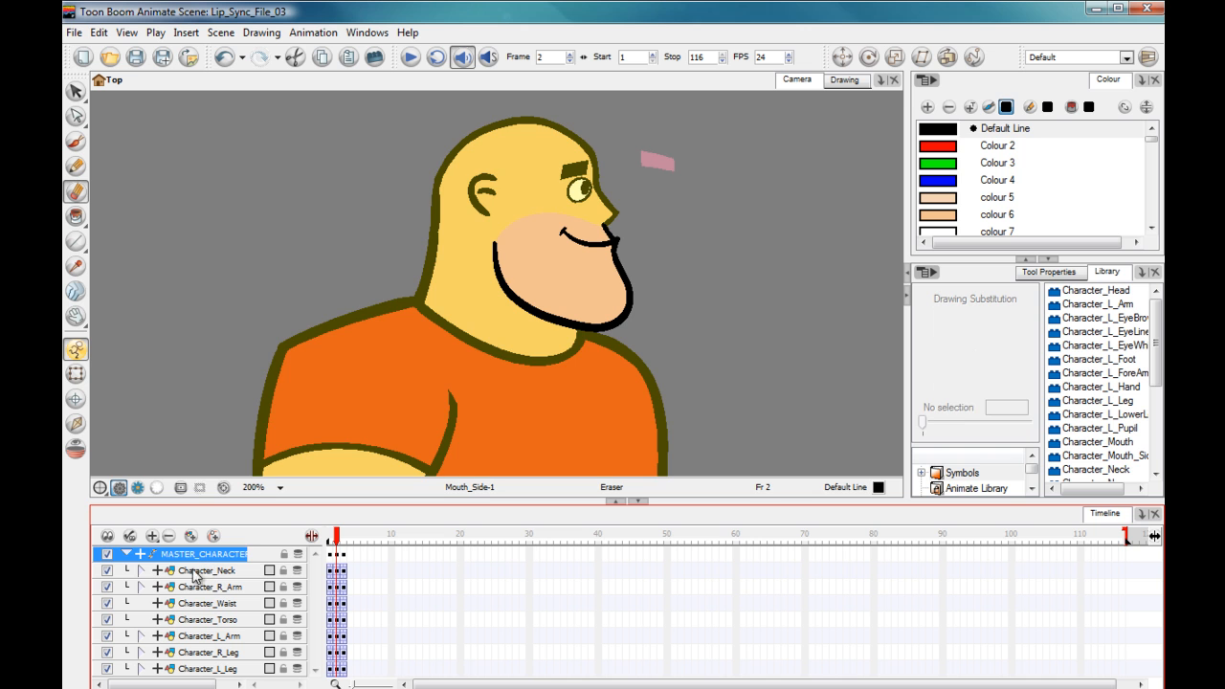
pyautogui.click(128, 555)
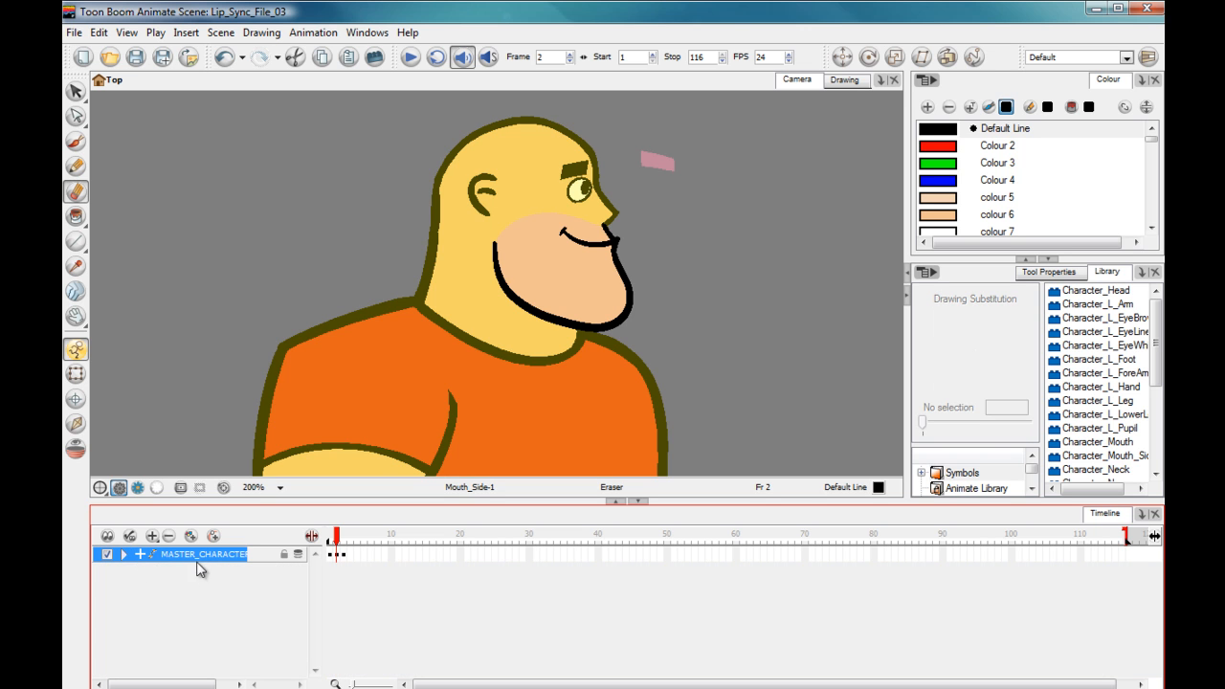
pyautogui.click(155, 289)
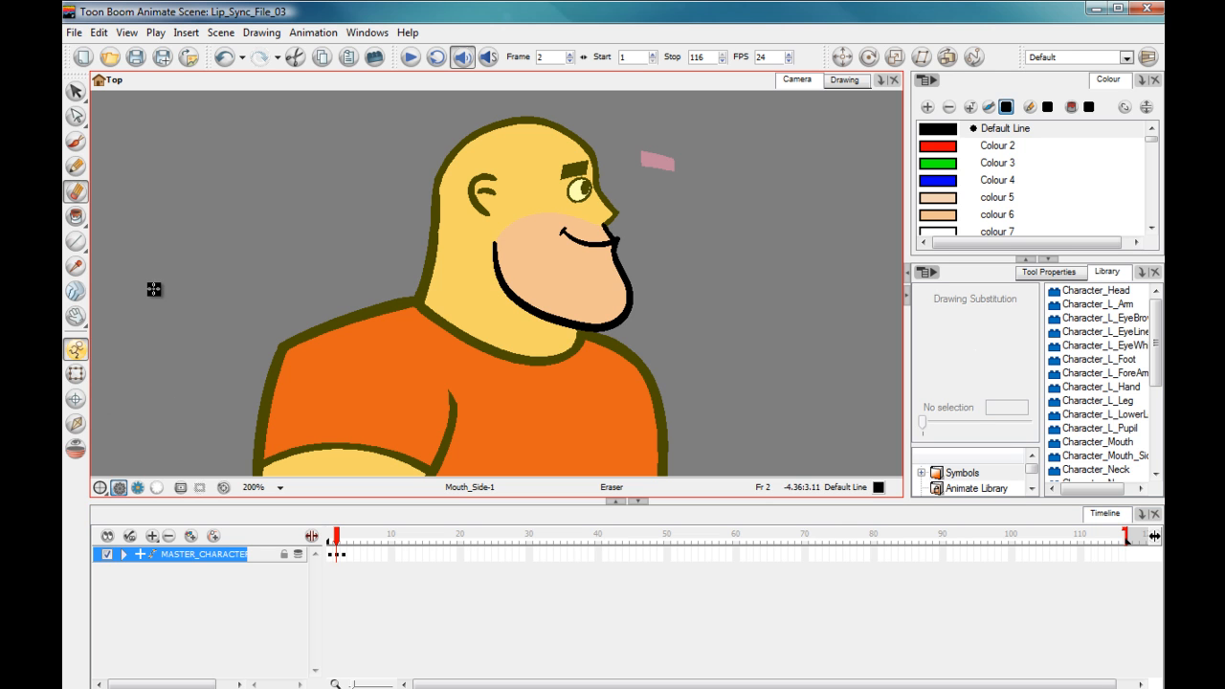
# Import the cartoon_monster-01 sound file into the scene.
pyautogui.click(75, 33)
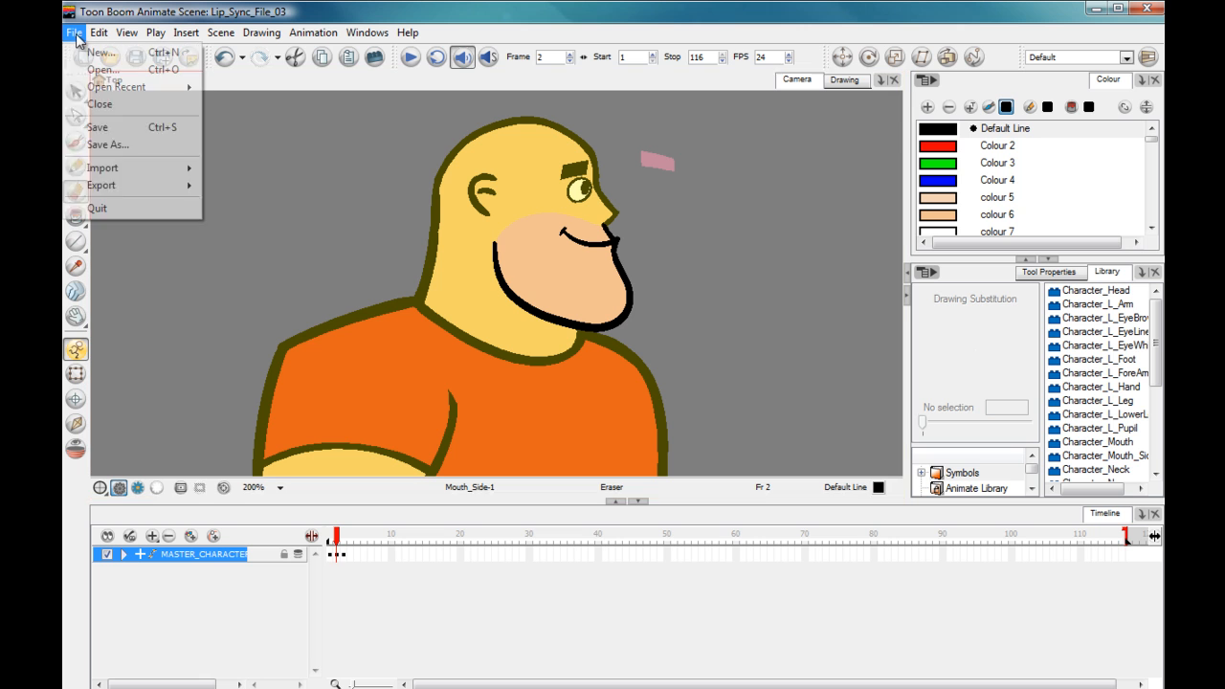
pyautogui.moveTo(192, 169)
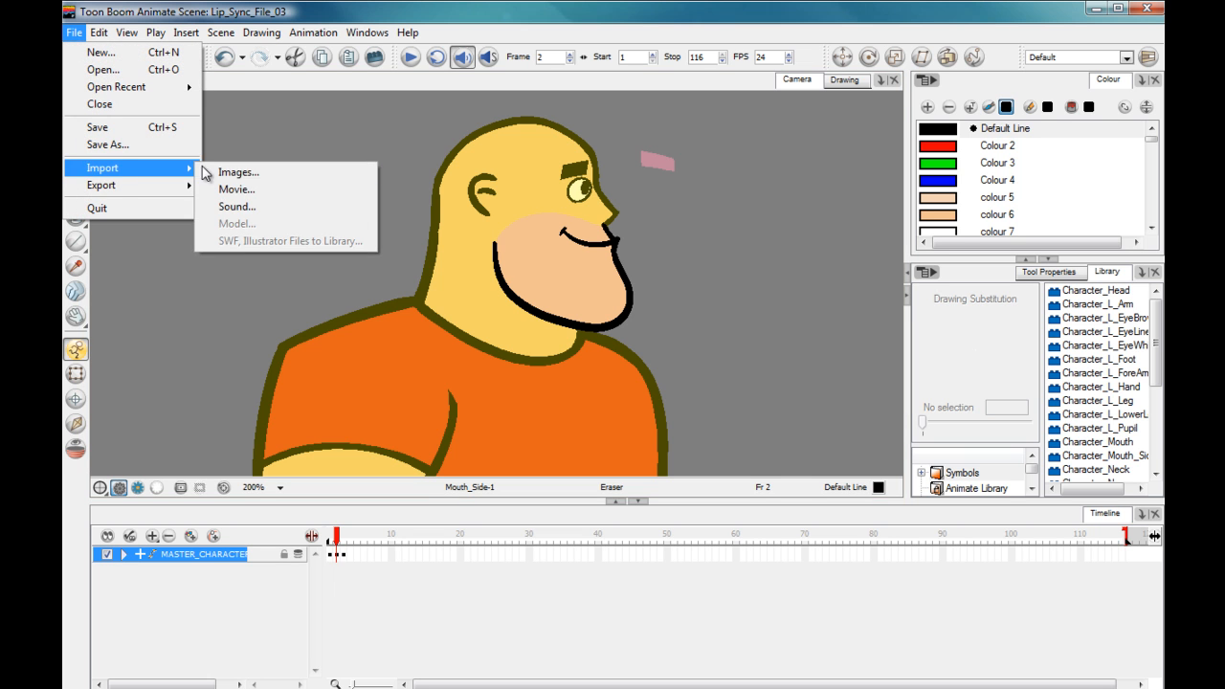
pyautogui.click(240, 206)
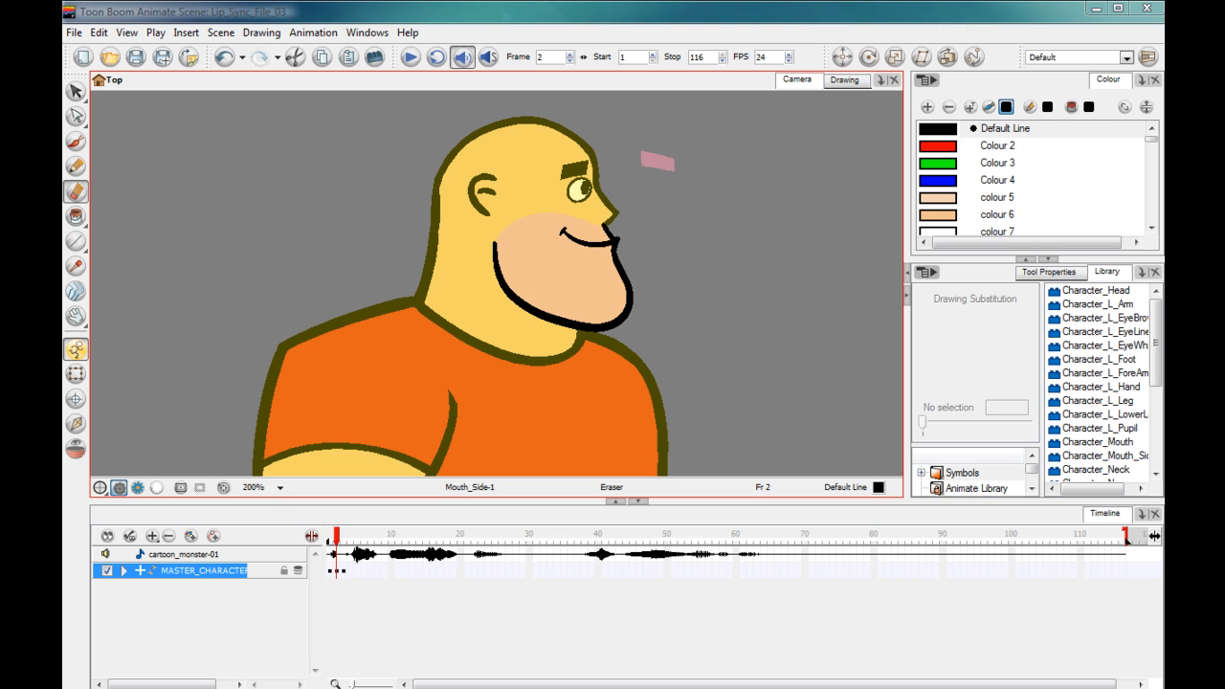
# Cut the side and back view keyframes at frames 2 and 3 of the MASTER_CHARACTER peg.
pyautogui.click(333, 536)
pyautogui.moveTo(334, 541)
pyautogui.mouseDown()
pyautogui.moveTo(421, 541)
pyautogui.moveTo(330, 534)
pyautogui.mouseUp()
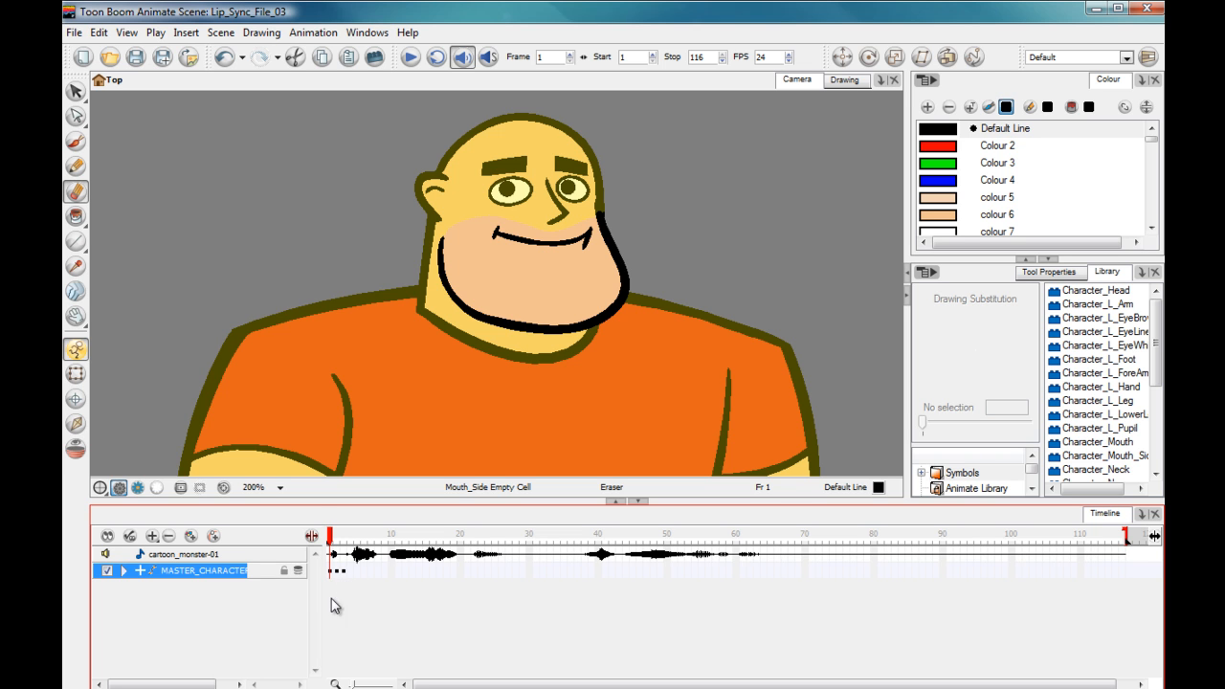
pyautogui.click(342, 572)
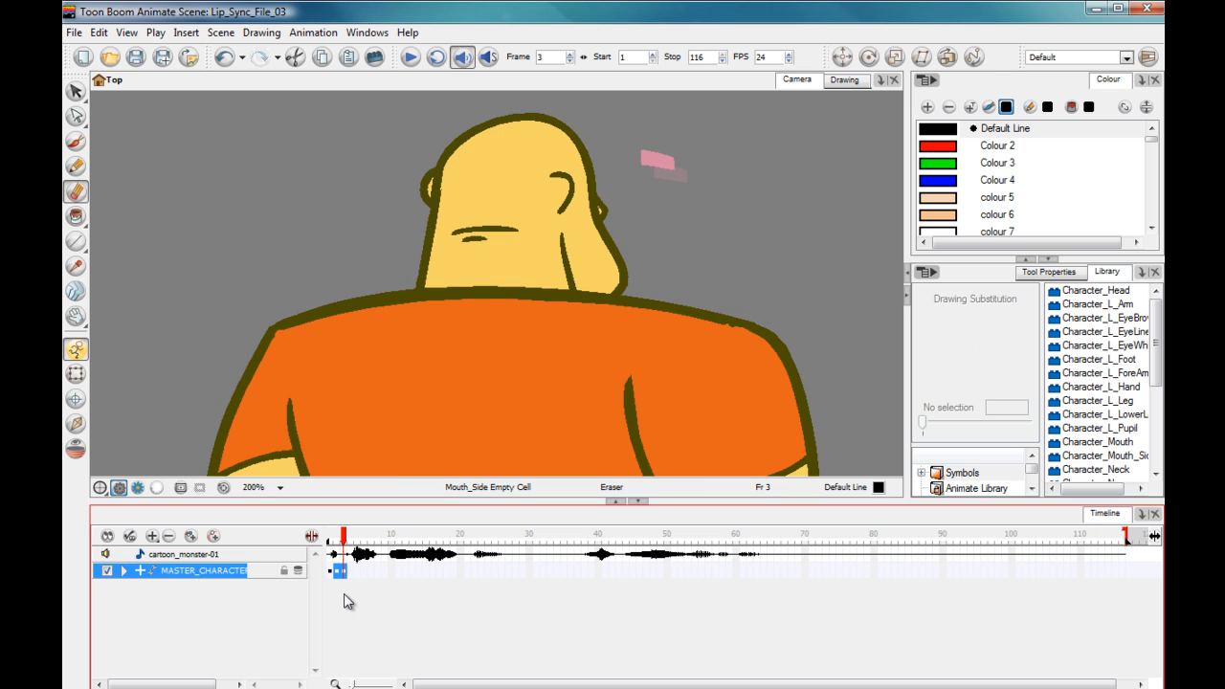
pyautogui.press('ctrl')
pyautogui.hotkey('ctrl', 'z')
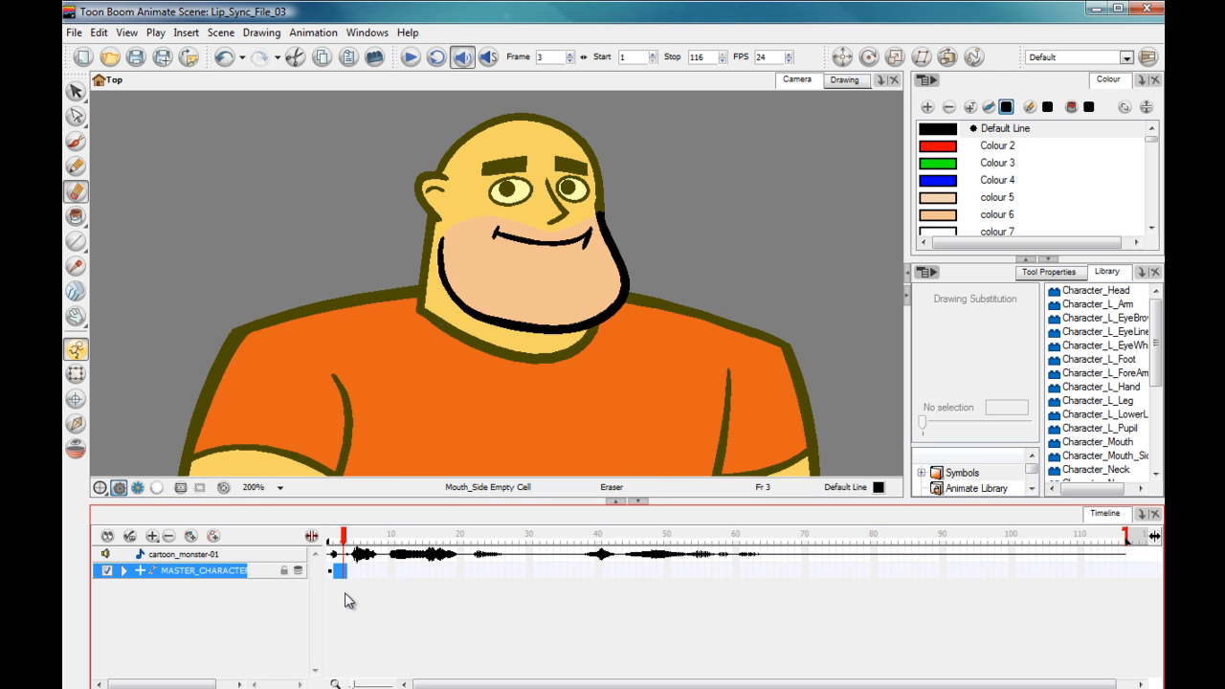
# Extend the MASTER_CHARACTER front view from frame 1 to a keyframe at frame 114.
pyautogui.click(1106, 573)
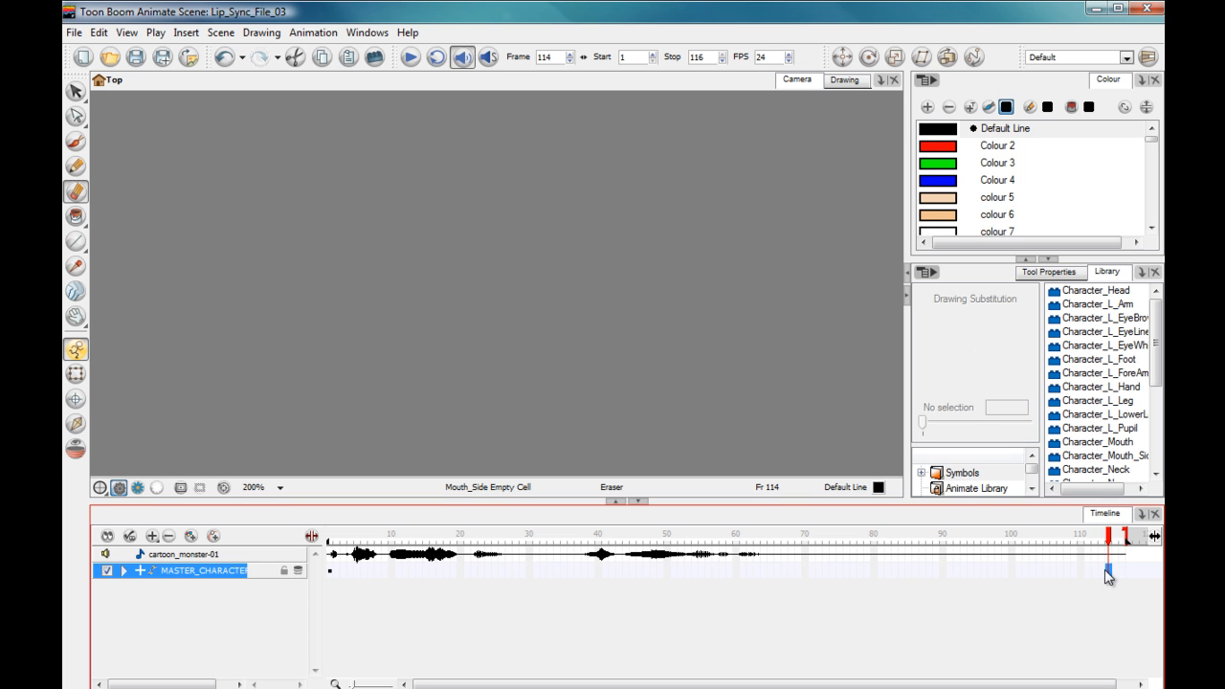
pyautogui.click(331, 572)
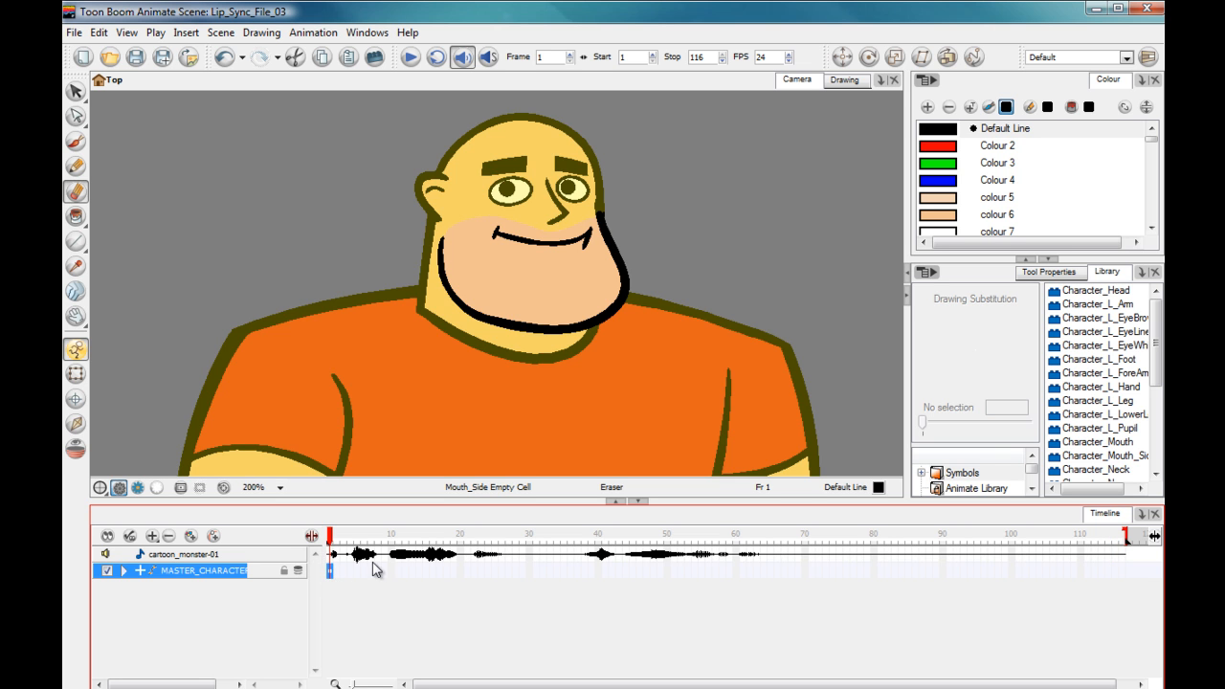
pyautogui.click(1108, 572)
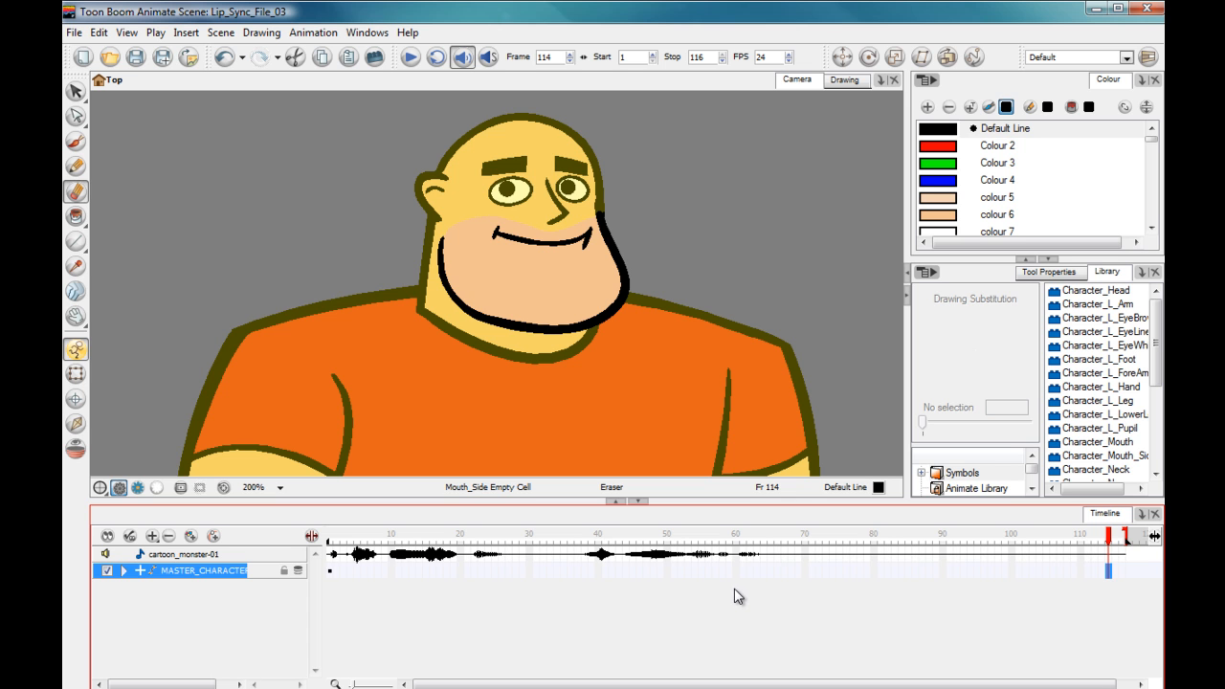
# Try pasting the cut side and back view keyframes at frames 115 and 116 of MASTER_CHARACTER.
pyautogui.moveTo(1108, 536)
pyautogui.mouseDown()
pyautogui.moveTo(327, 544)
pyautogui.moveTo(1110, 553)
pyautogui.moveTo(1124, 578)
pyautogui.mouseUp()
pyautogui.click(1125, 576)
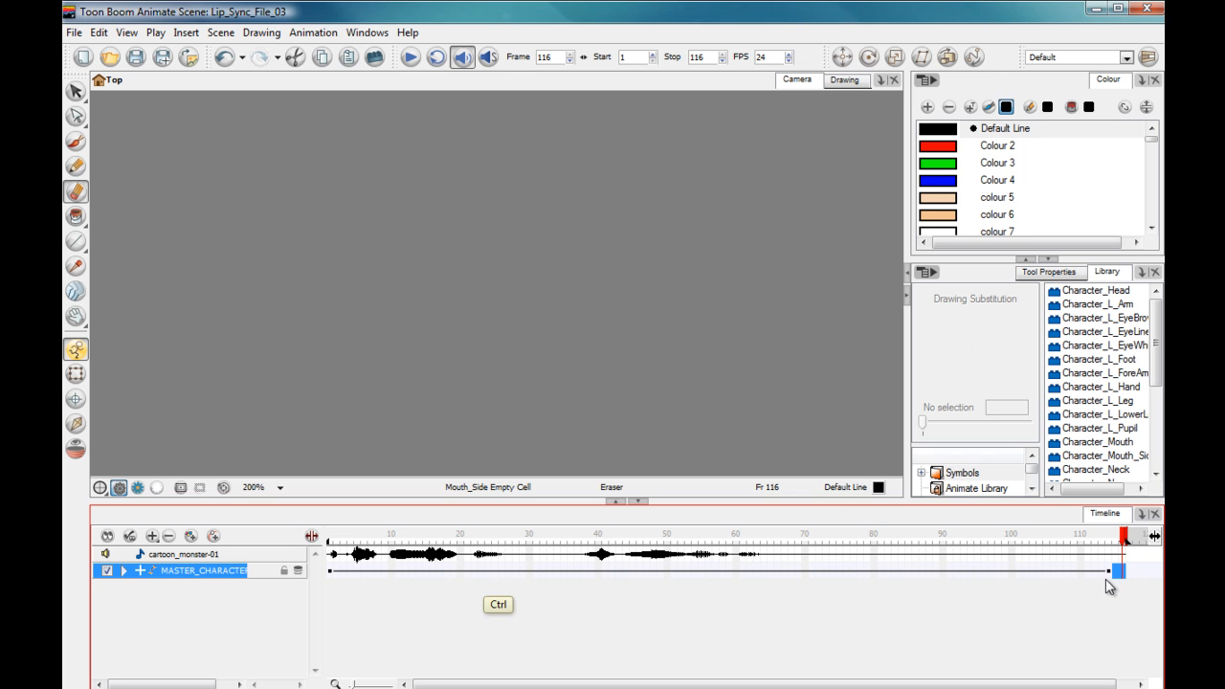
pyautogui.hotkey('ctrl', 'v')
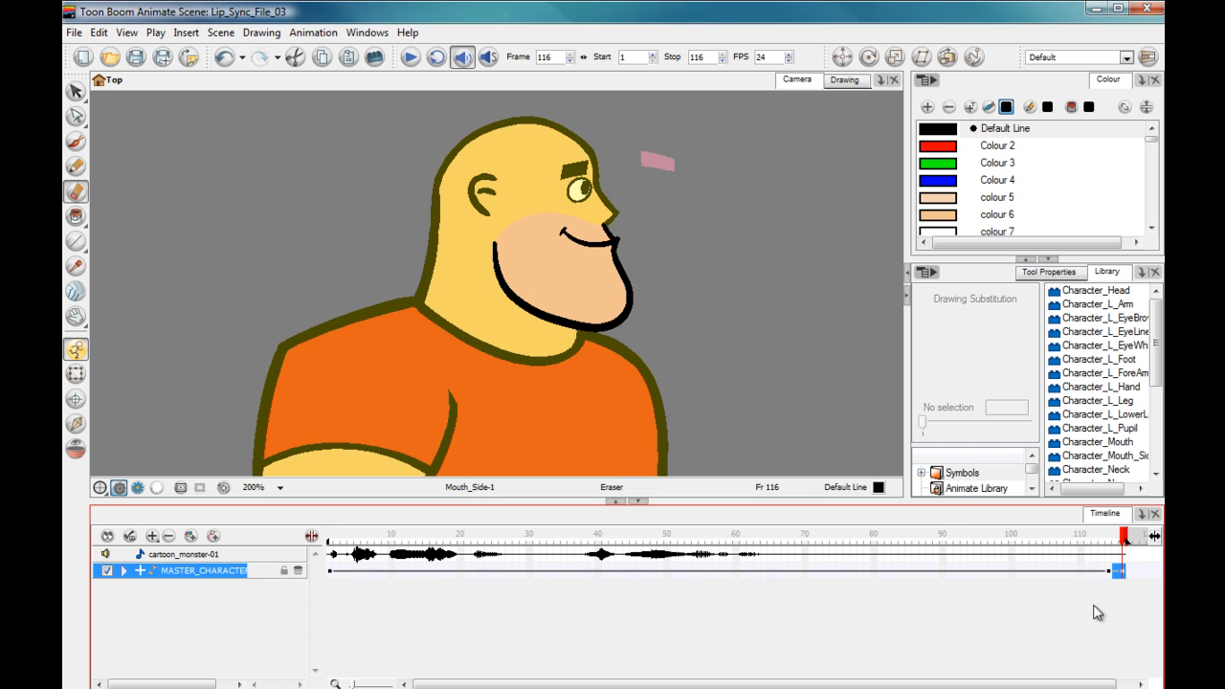
pyautogui.click(1089, 600)
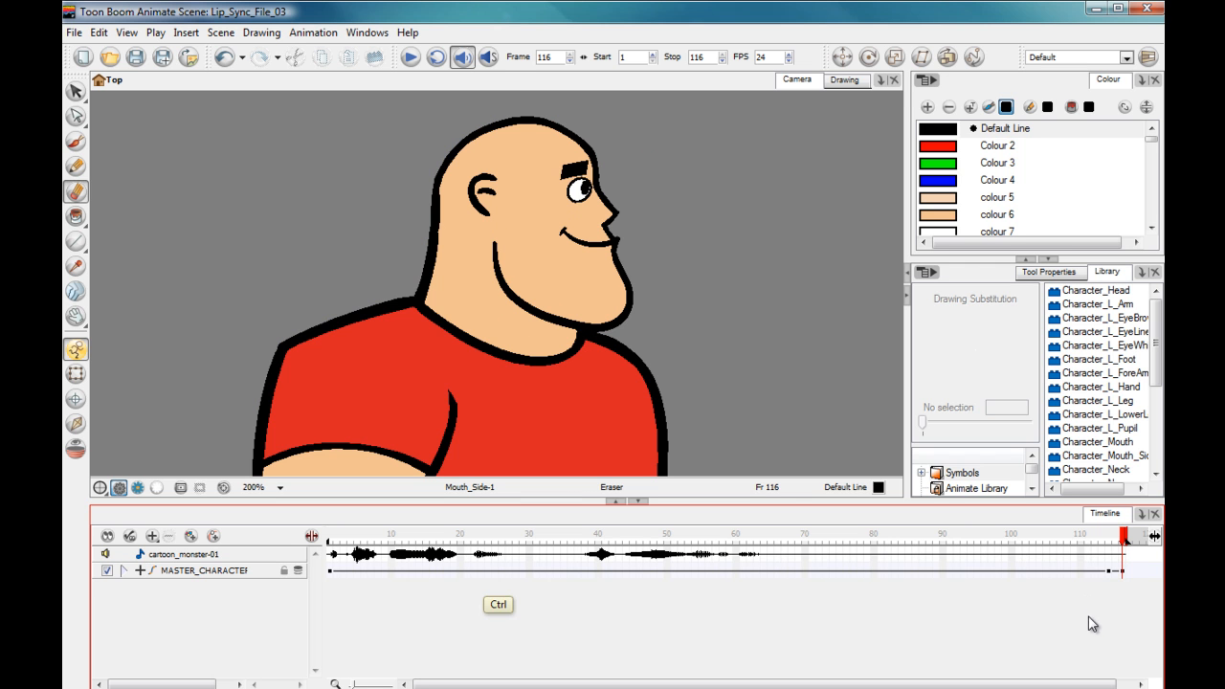
pyautogui.click(1118, 538)
pyautogui.click(1124, 539)
pyautogui.hotkey('ctrl', 'z')
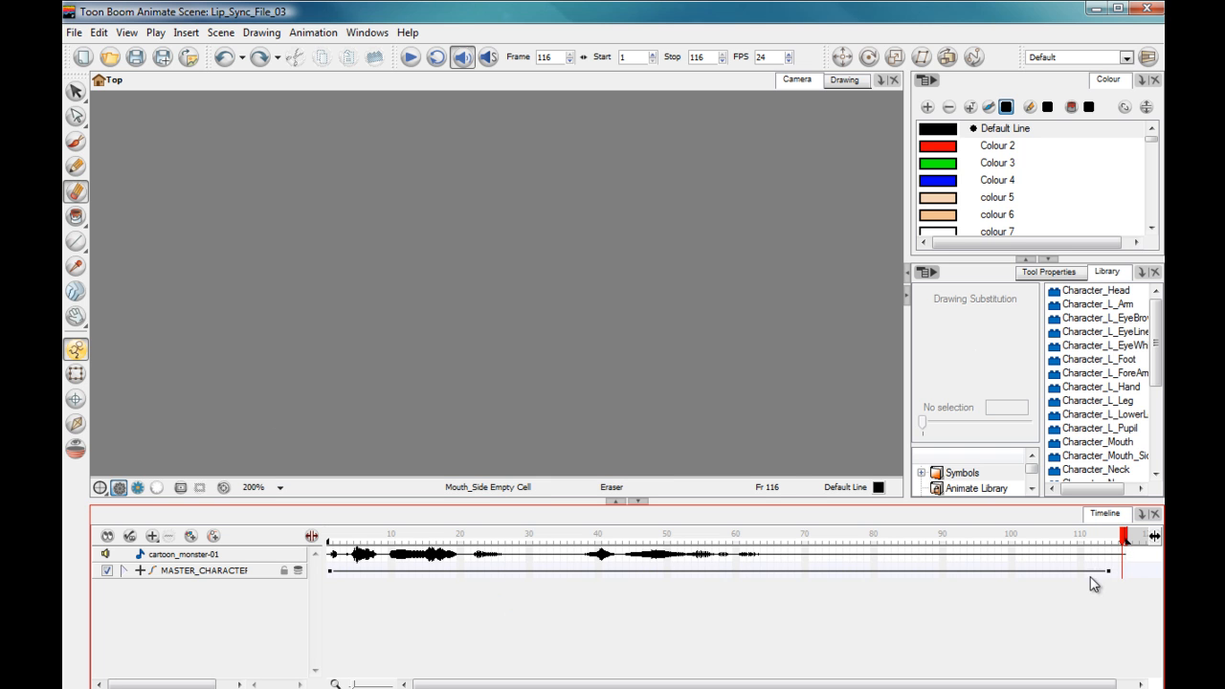
# Paste the cut side and back views into MASTER_CHARACTER, starting at frame 115, and check frame 116.
pyautogui.click(1117, 571)
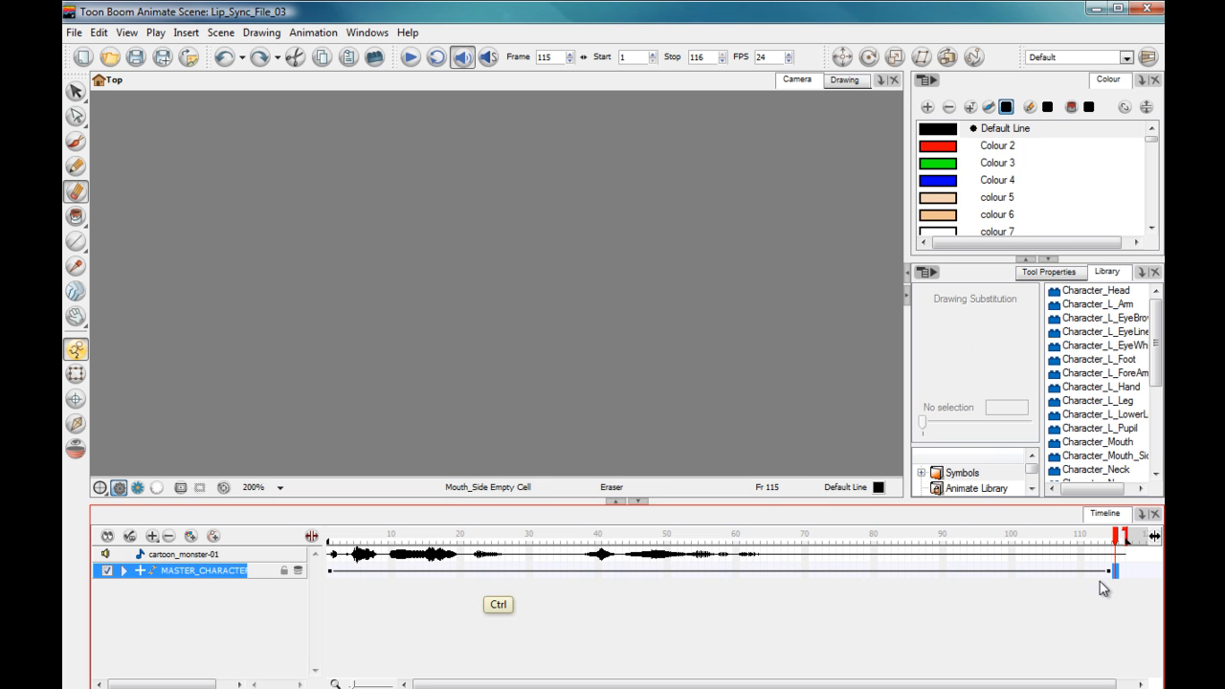
pyautogui.hotkey('ctrl', 'shift', 'z')
pyautogui.moveTo(1118, 539); pyautogui.dragTo(1124, 542)
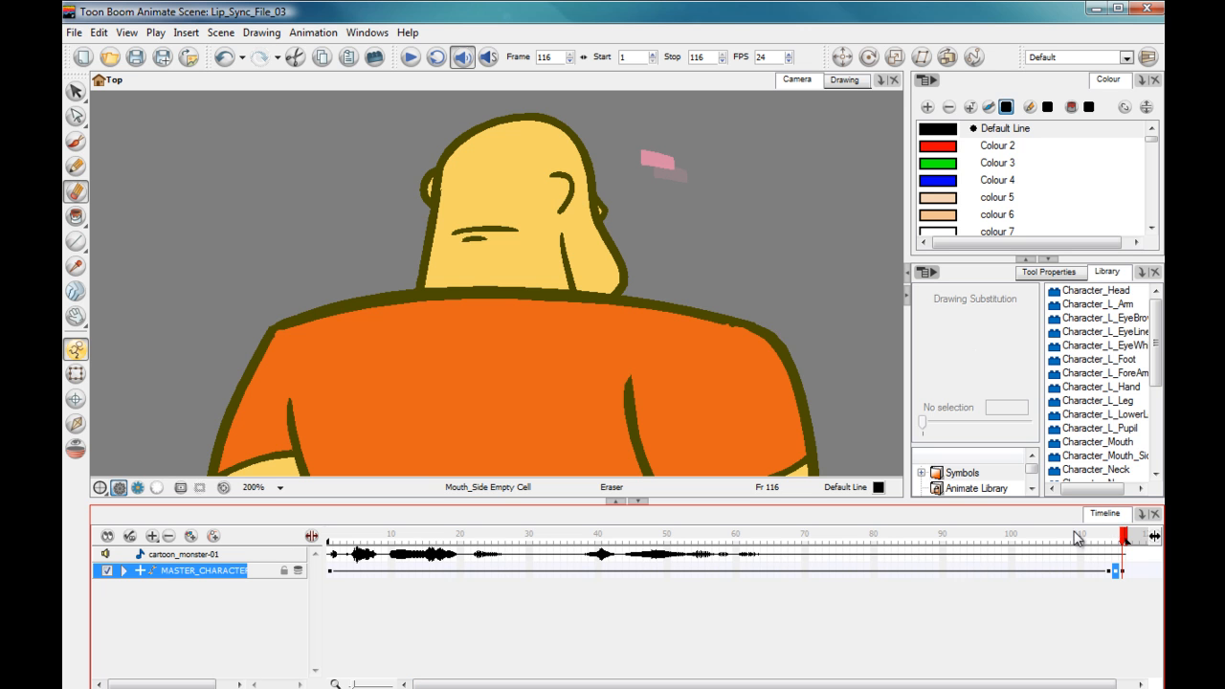
# Delete the back view keyframe at frame 116 of MASTER_CHARACTER and return to frame 1.
pyautogui.moveTo(1122, 542); pyautogui.dragTo(1110, 544)
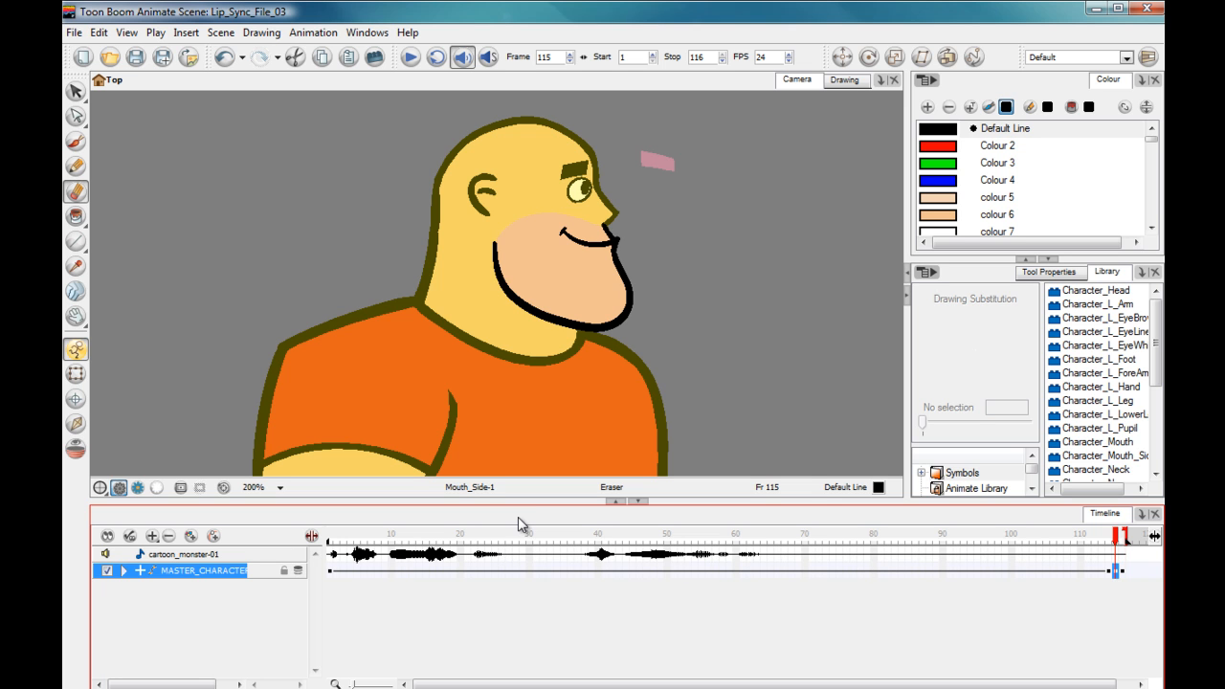
pyautogui.click(1123, 572)
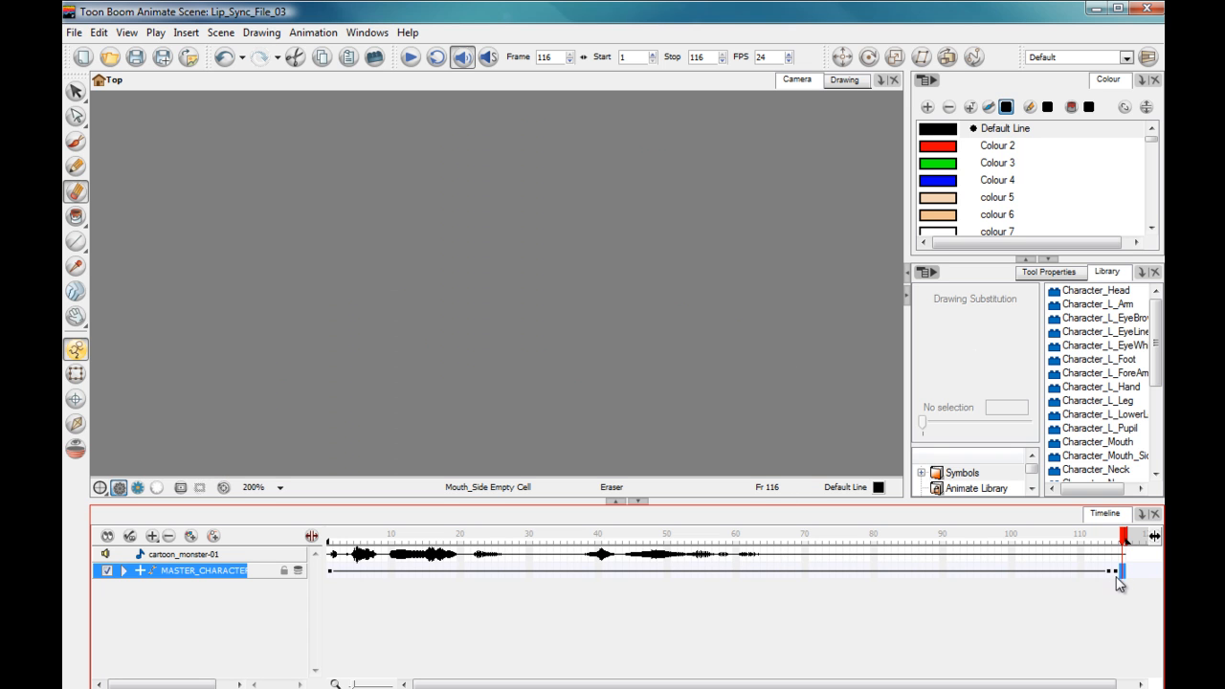
pyautogui.moveTo(1124, 538); pyautogui.dragTo(333, 548)
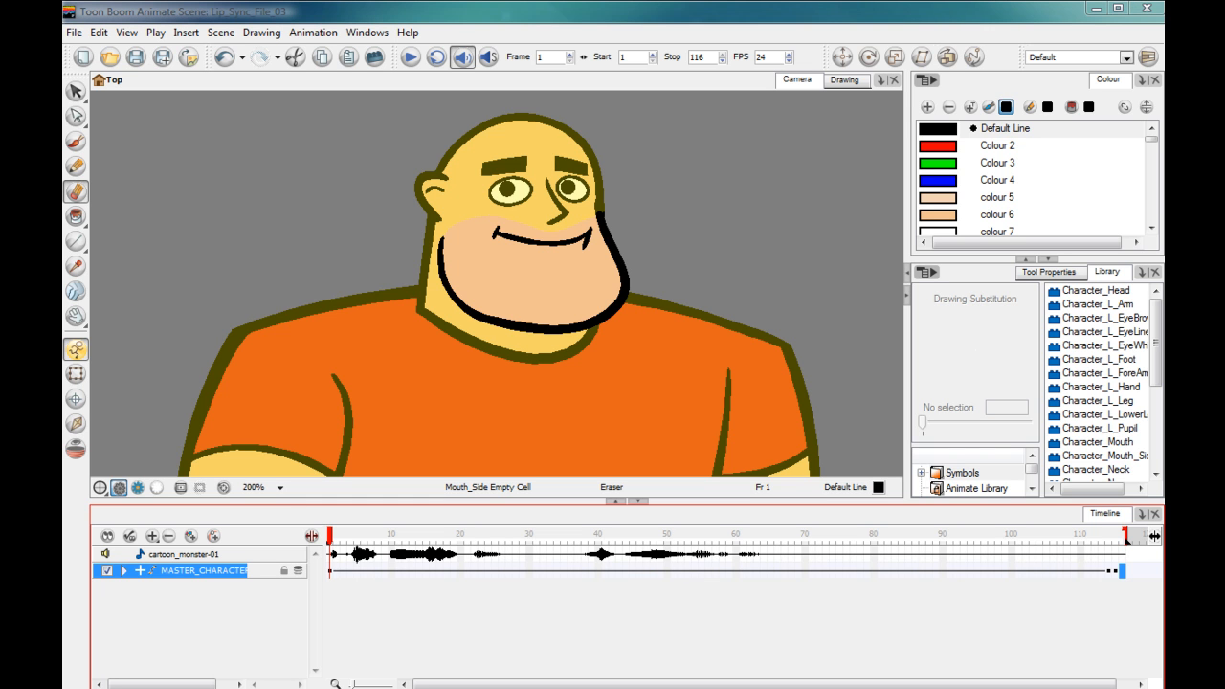
# Expand MASTER_CHARACTER, Character_Neck and Character_Mouth to examine the Mouth_Side and Mouth_Front exposures in the timeline.
pyautogui.click(127, 577)
pyautogui.click(124, 571)
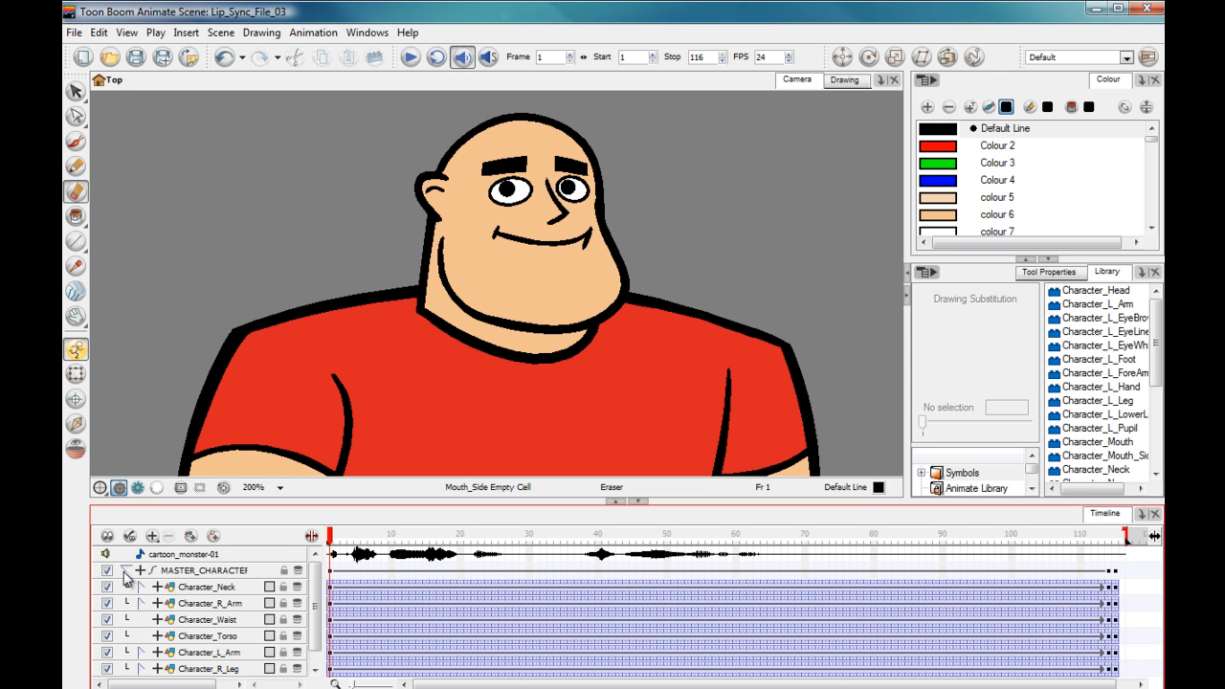
pyautogui.scroll(-1, 314, 595)
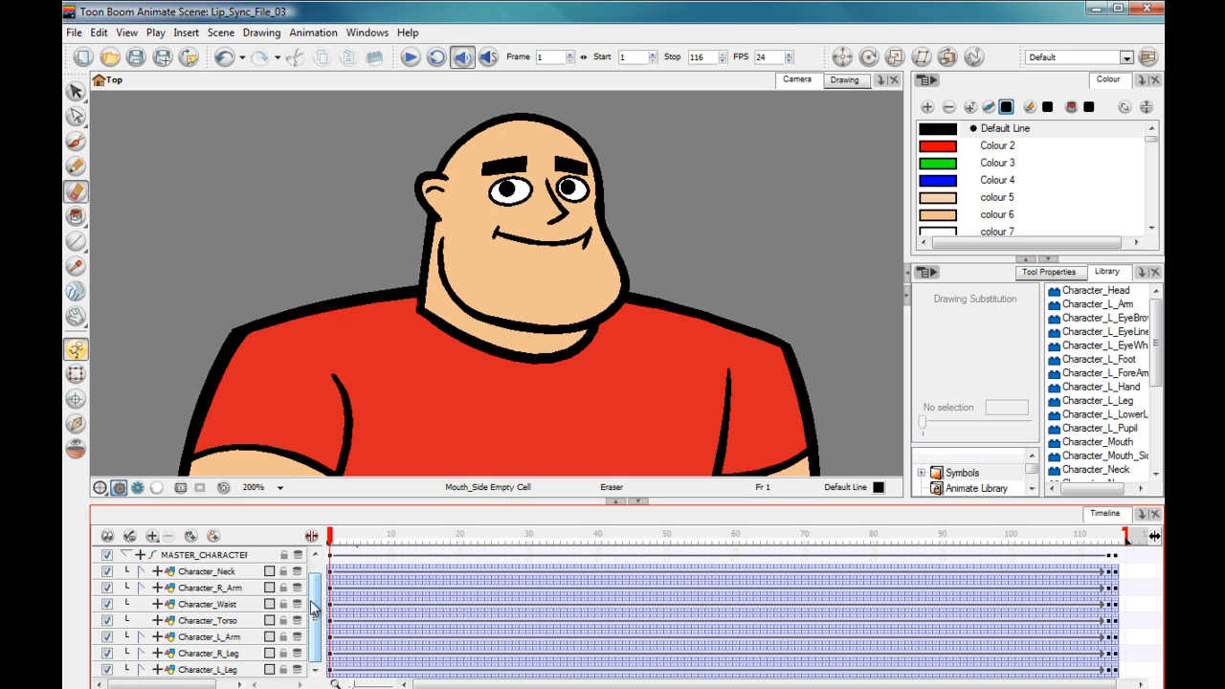
pyautogui.click(141, 572)
pyautogui.click(159, 587)
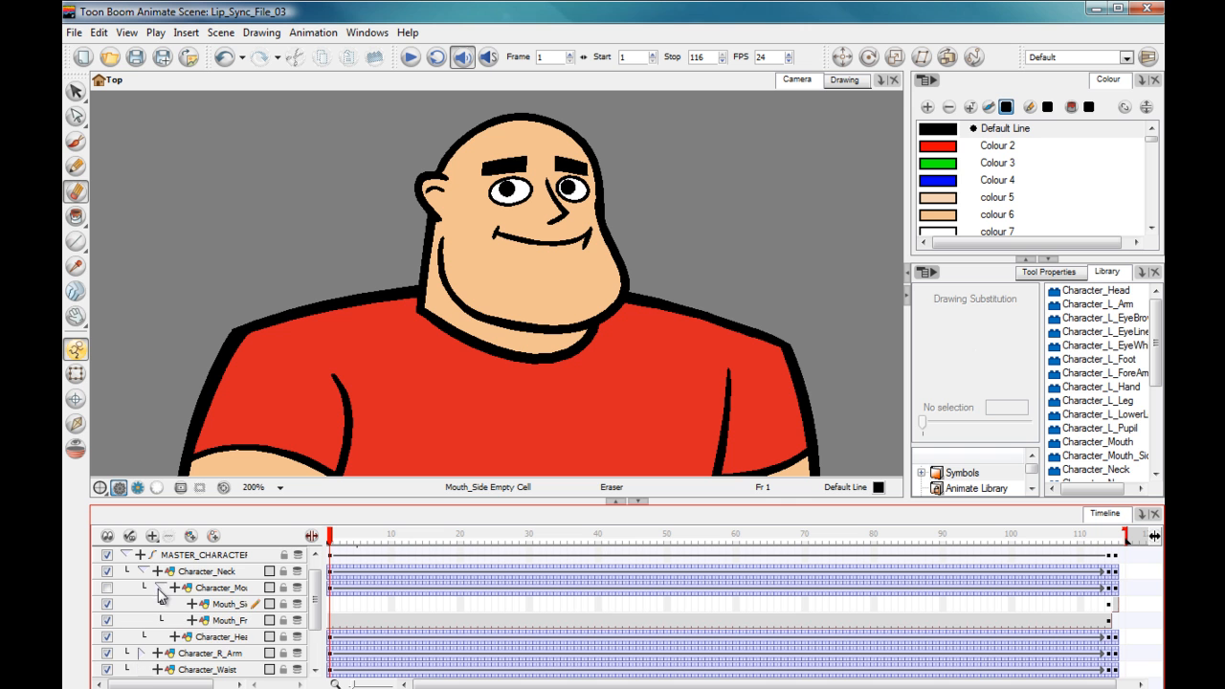
pyautogui.moveTo(317, 601)
pyautogui.mouseDown()
pyautogui.moveTo(317, 613)
pyautogui.moveTo(317, 603)
pyautogui.mouseUp()
pyautogui.scroll(1, 315, 603)
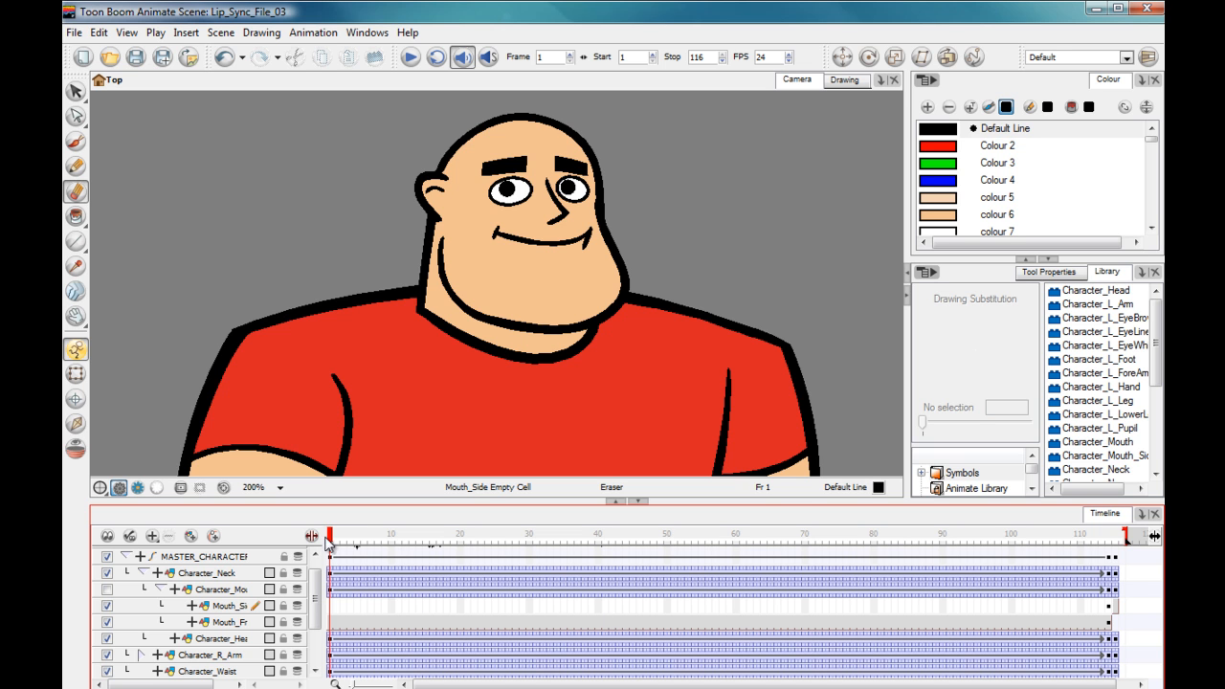
# Inspect the Mouth_Front drawing at frame 1, then collapse the Character_Mouth and MASTER_CHARACTER hierarchies.
pyautogui.moveTo(334, 541)
pyautogui.mouseDown()
pyautogui.moveTo(994, 546)
pyautogui.moveTo(330, 541)
pyautogui.mouseUp()
pyautogui.click(333, 624)
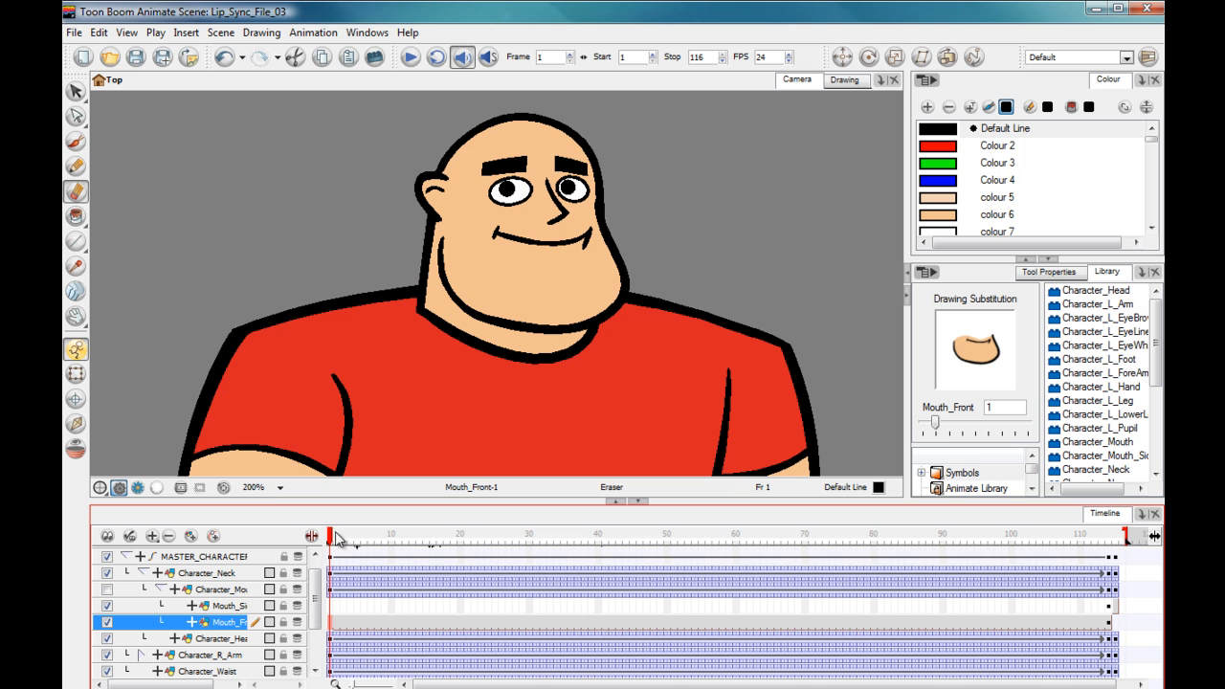
pyautogui.moveTo(331, 537)
pyautogui.mouseDown()
pyautogui.moveTo(406, 539)
pyautogui.moveTo(330, 538)
pyautogui.mouseUp()
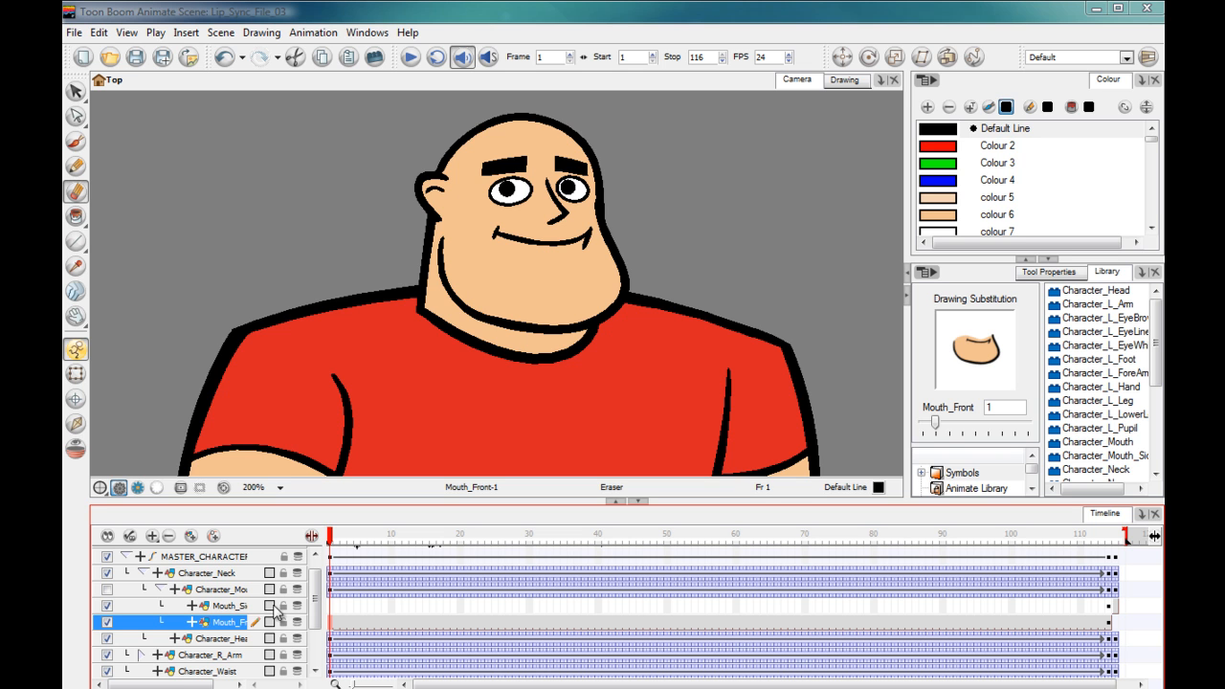
pyautogui.click(160, 589)
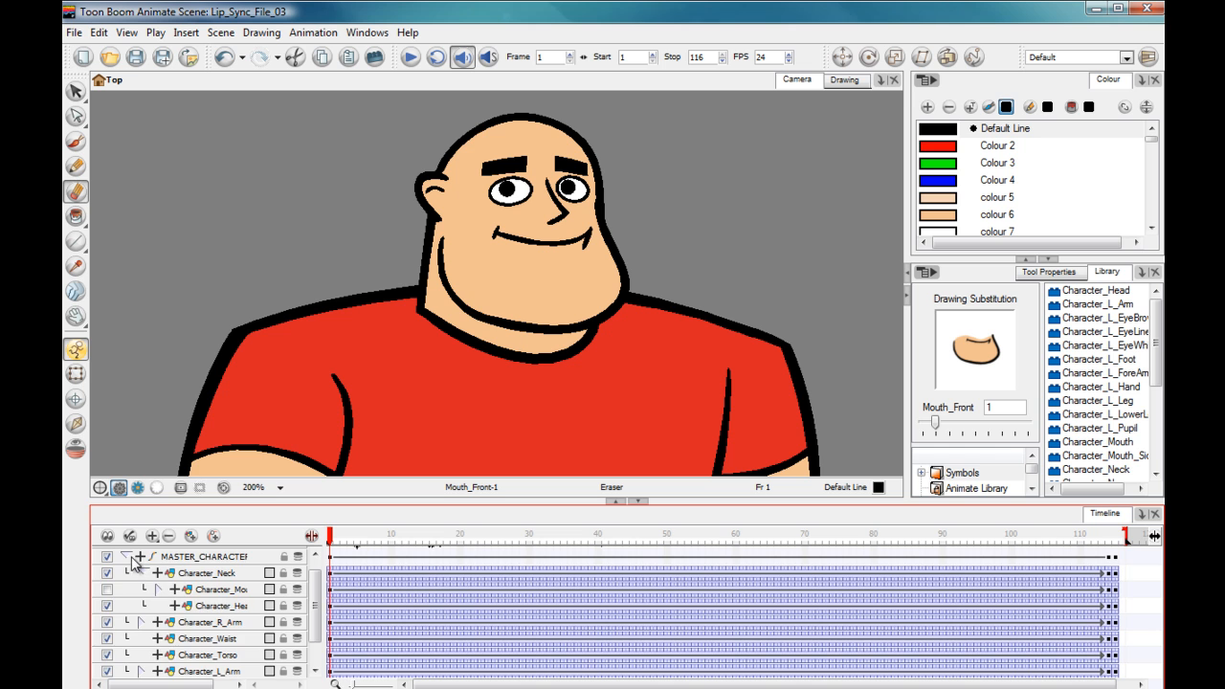
pyautogui.click(127, 557)
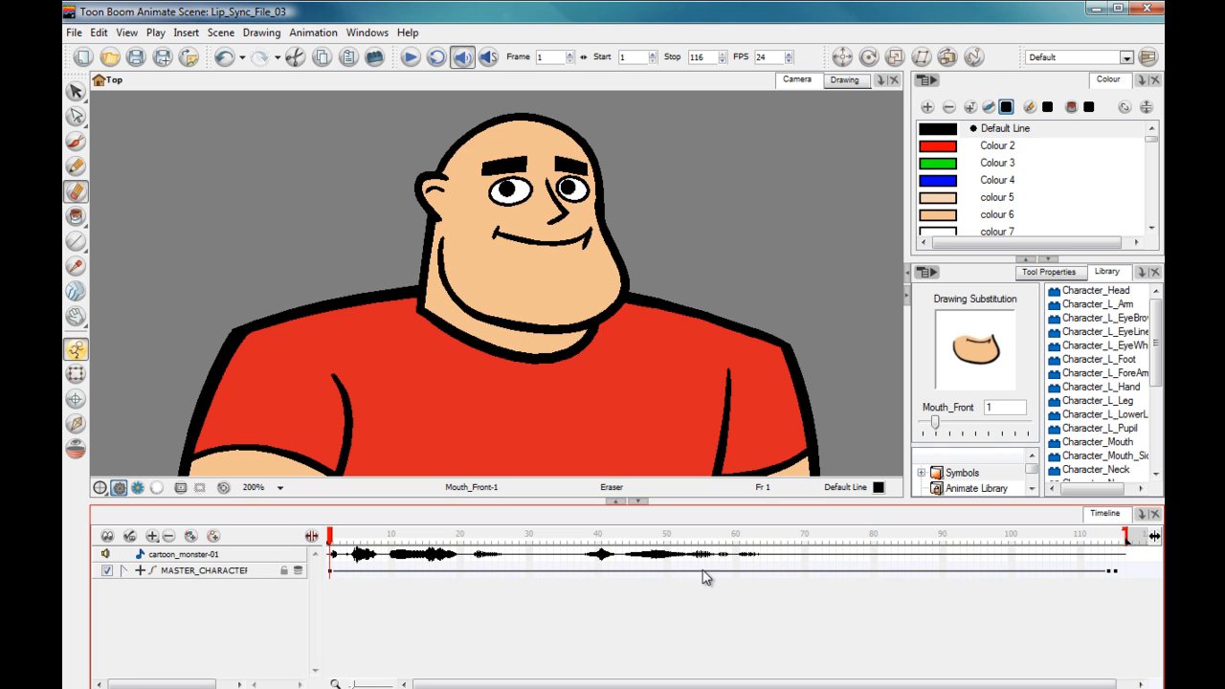
# Move the MASTER_CHARACTER front and side view keyframes from frames 114 and 115 to frames 33 and 34.
pyautogui.click(1109, 570)
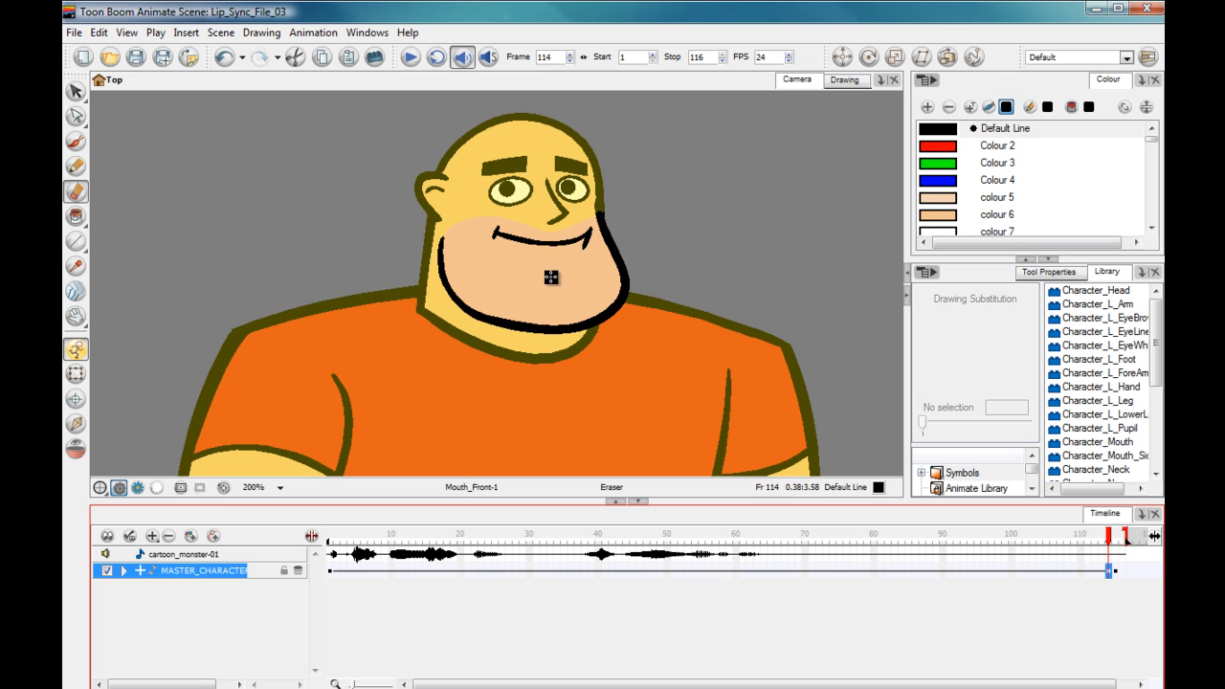
pyautogui.click(1117, 572)
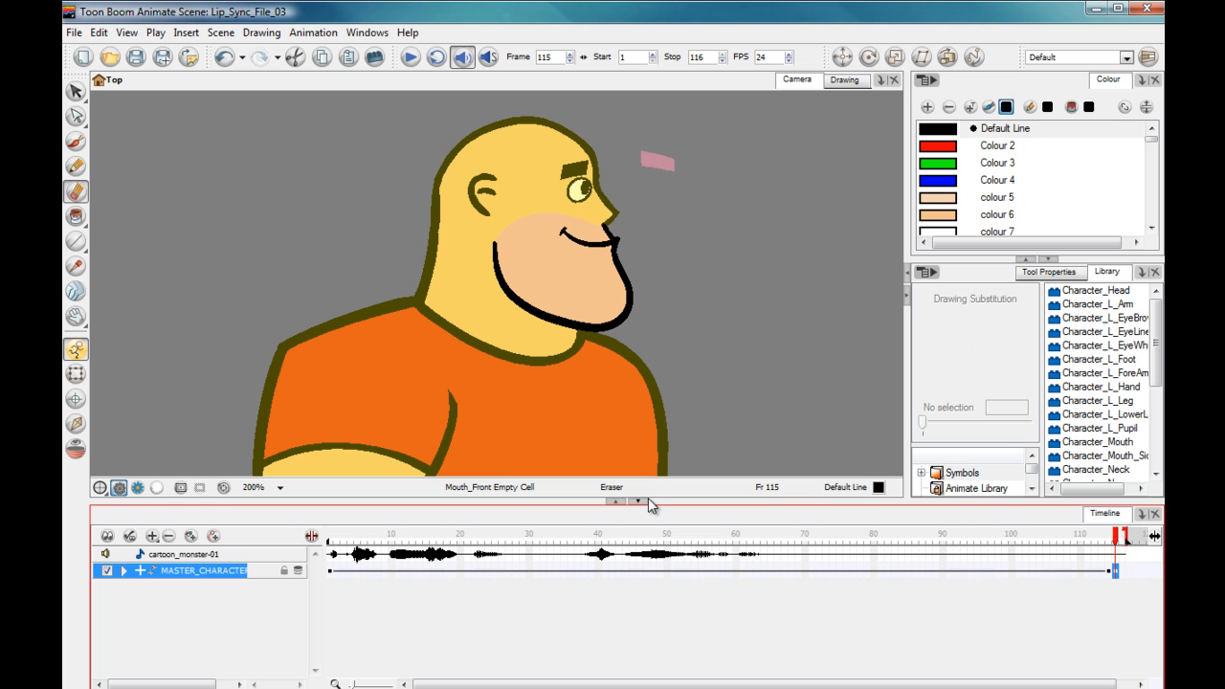
pyautogui.click(1109, 572)
pyautogui.click(1116, 573)
pyautogui.moveTo(1096, 570)
pyautogui.mouseDown()
pyautogui.moveTo(555, 574)
pyautogui.moveTo(559, 584)
pyautogui.mouseUp()
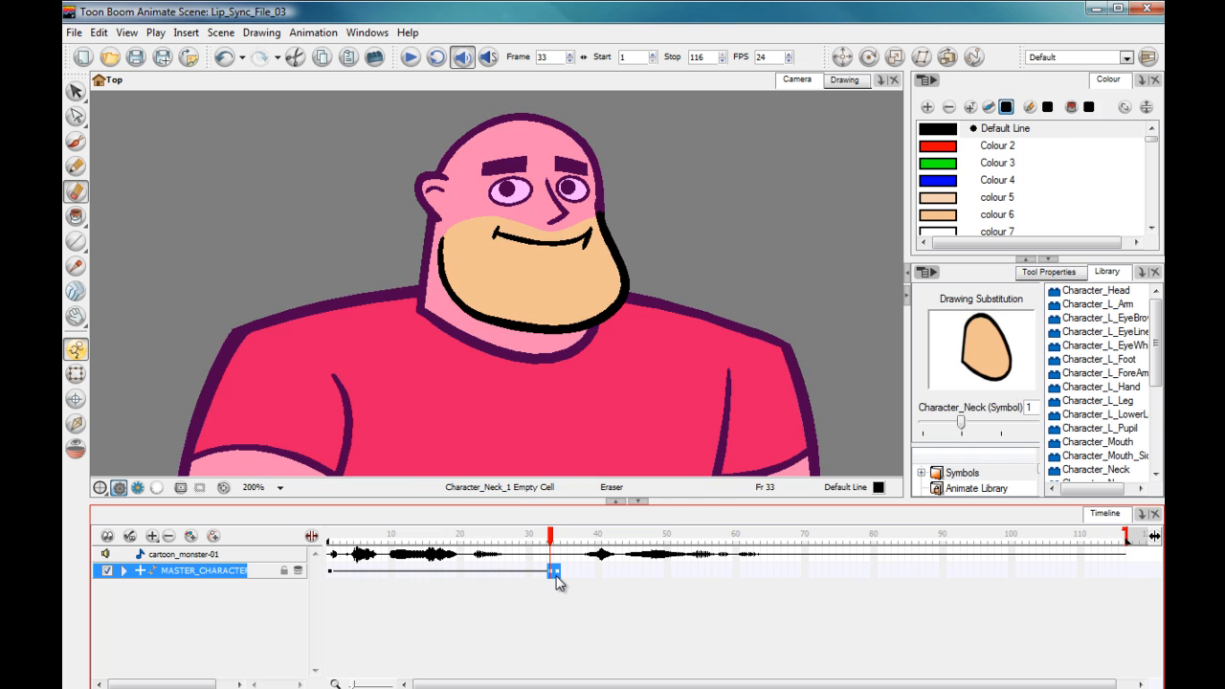
# Check the turn between frames 33 and 34, then extend the side view from frame 34 to a keyframe at frame 116.
pyautogui.click(336, 539)
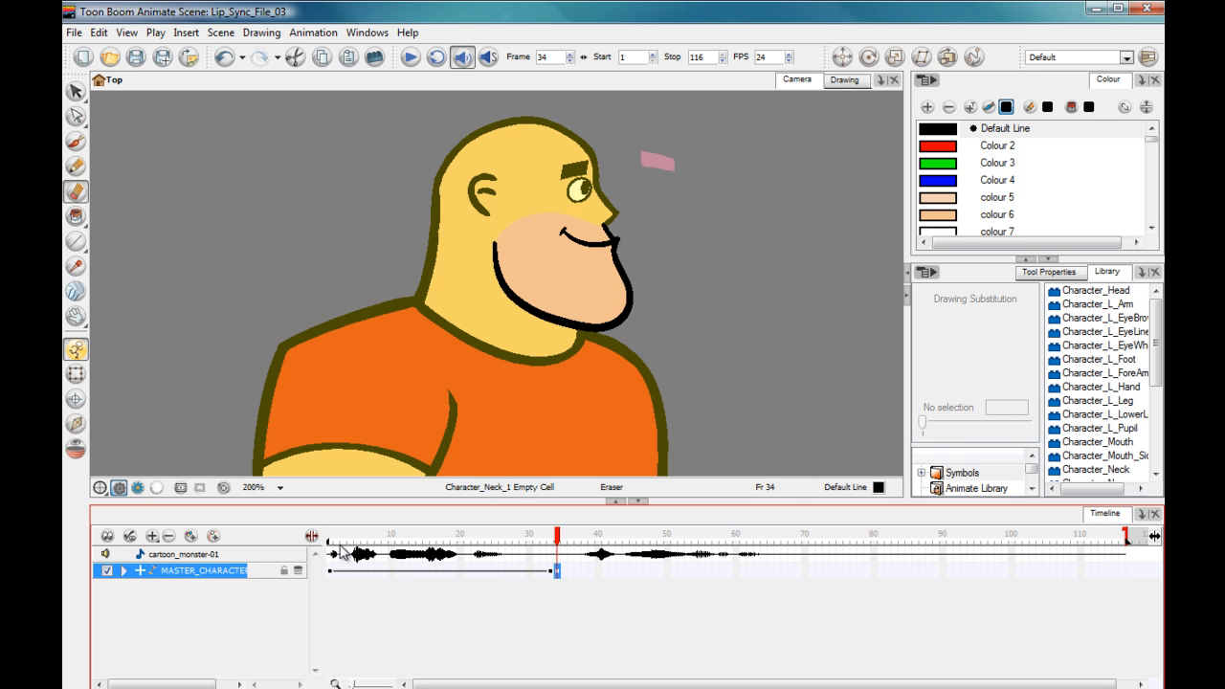
pyautogui.moveTo(342, 543); pyautogui.dragTo(553, 550)
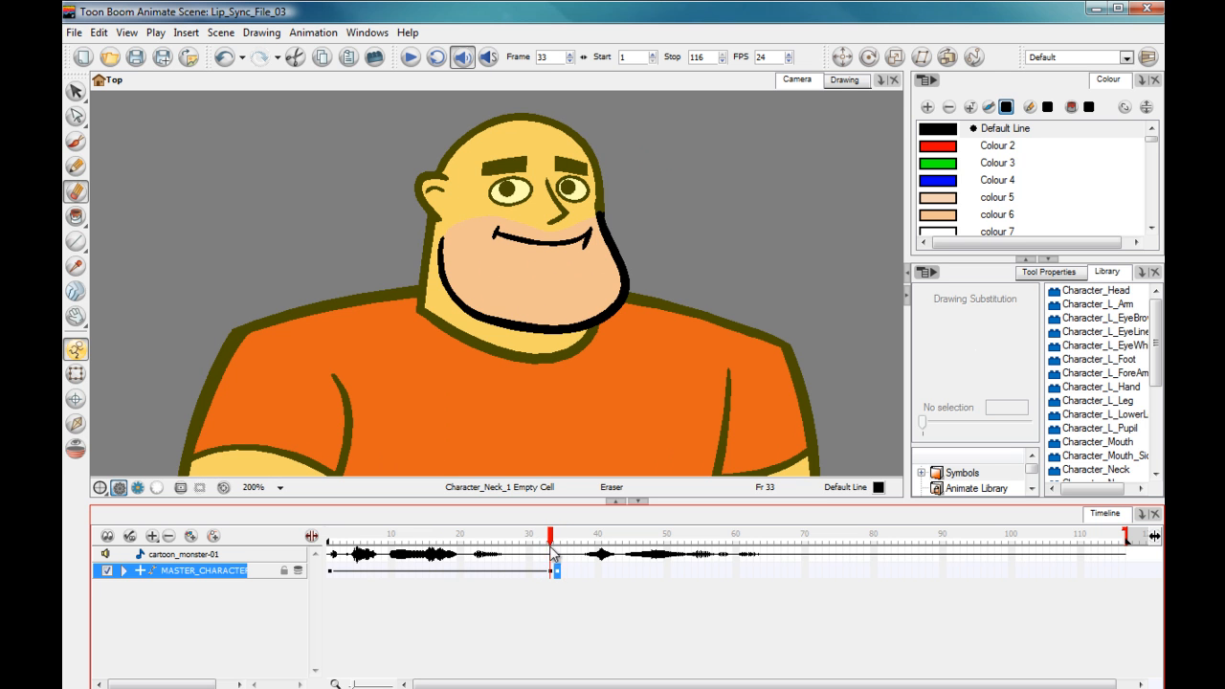
pyautogui.click(558, 574)
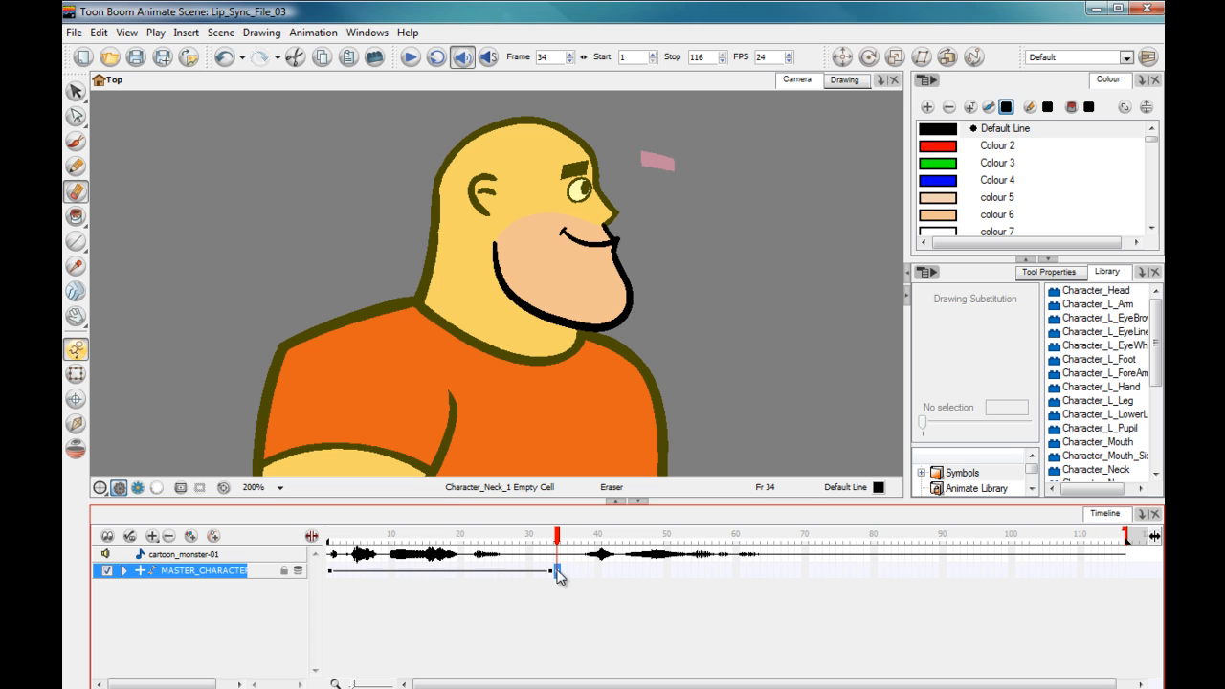
pyautogui.click(1125, 572)
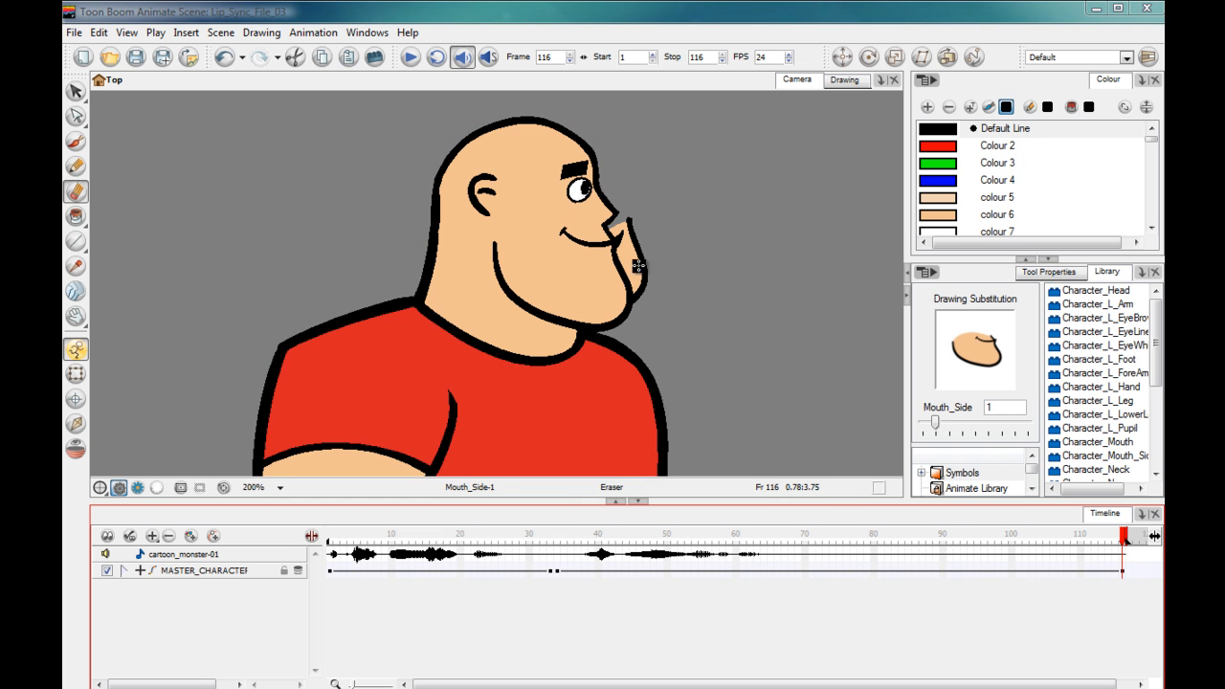
# Switch to the Select tool and expand MASTER_CHARACTER, Character_Neck and Character_Mouth to reveal the Mouth_Side and Mouth_Front layers.
pyautogui.click(74, 91)
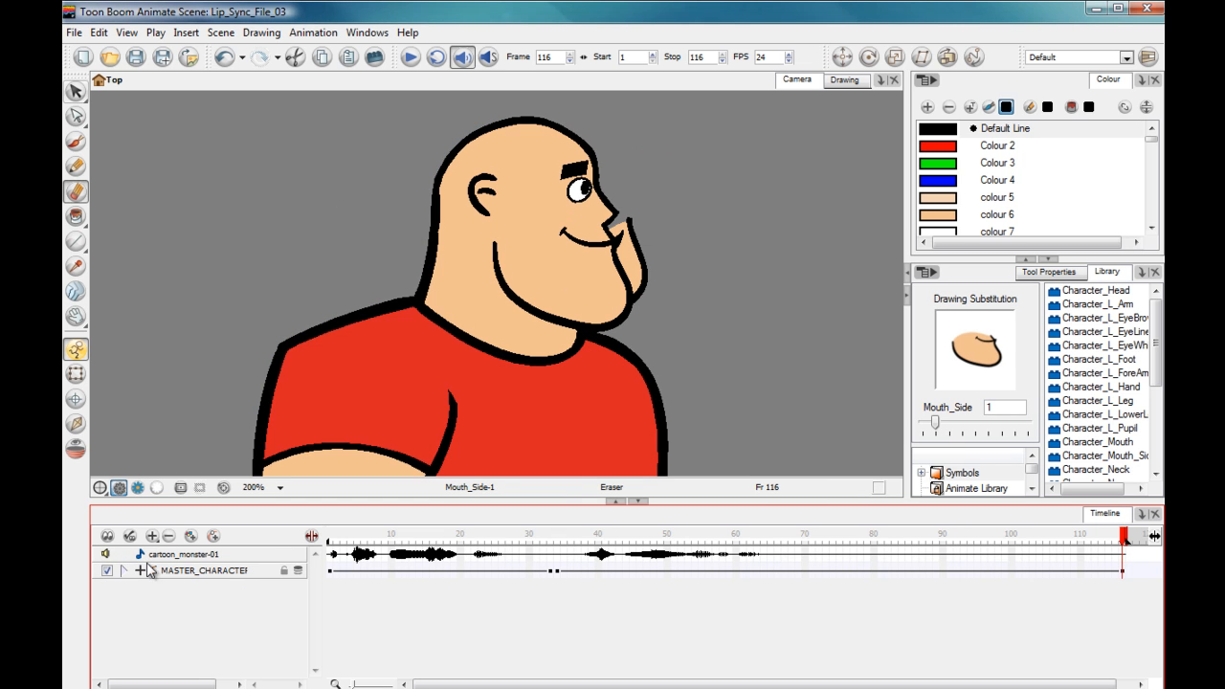
pyautogui.click(125, 572)
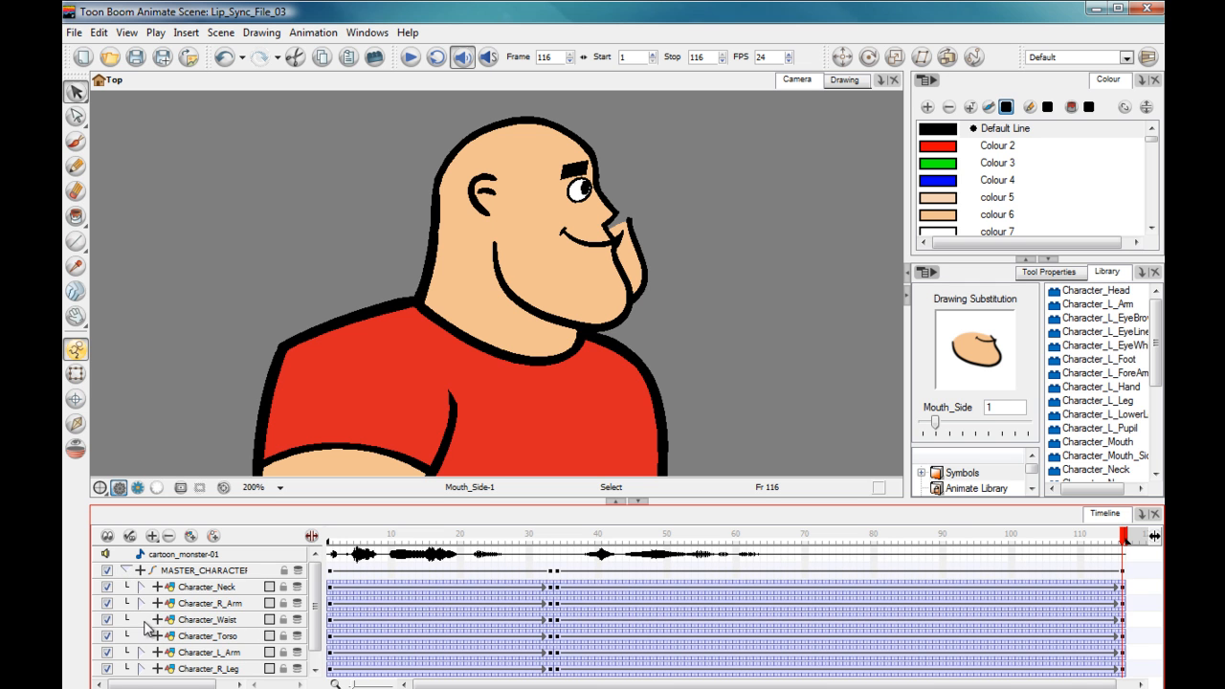
pyautogui.click(140, 587)
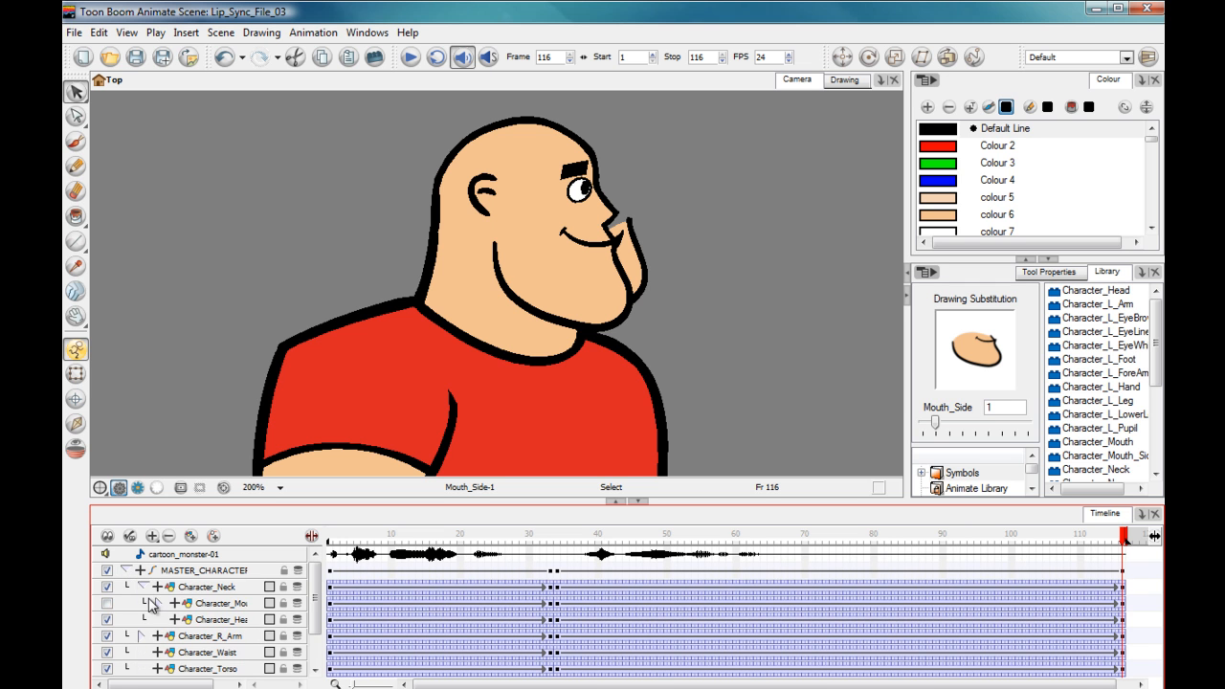
pyautogui.scroll(-1, 316, 613)
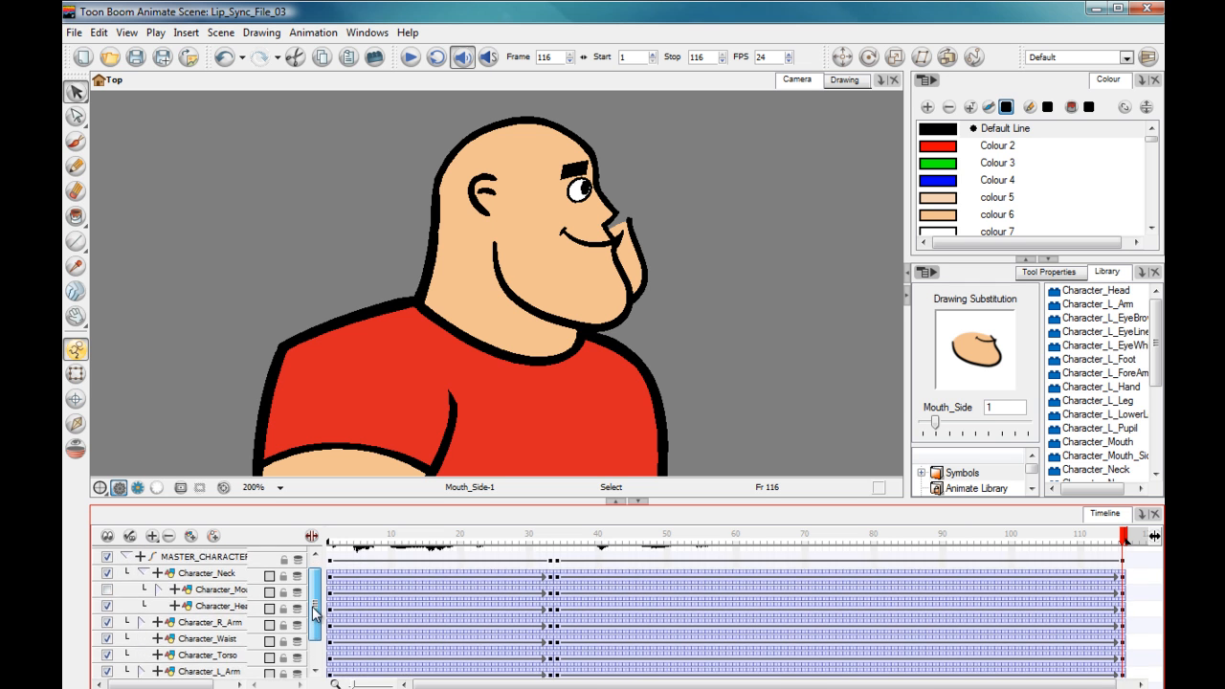
pyautogui.click(158, 583)
pyautogui.click(168, 599)
pyautogui.moveTo(315, 603); pyautogui.dragTo(347, 618)
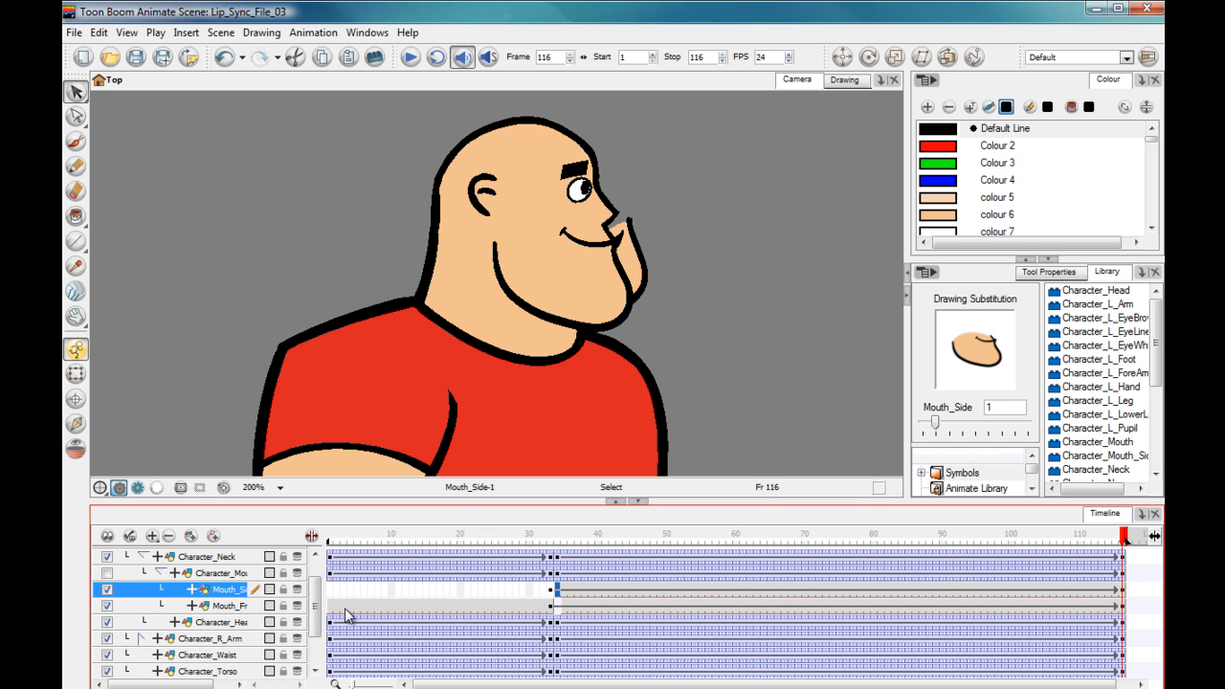
# Clear the Mouth_Front cells and keyframes from frame 34 to frame 116.
pyautogui.moveTo(333, 541)
pyautogui.mouseDown()
pyautogui.moveTo(609, 552)
pyautogui.moveTo(557, 554)
pyautogui.mouseUp()
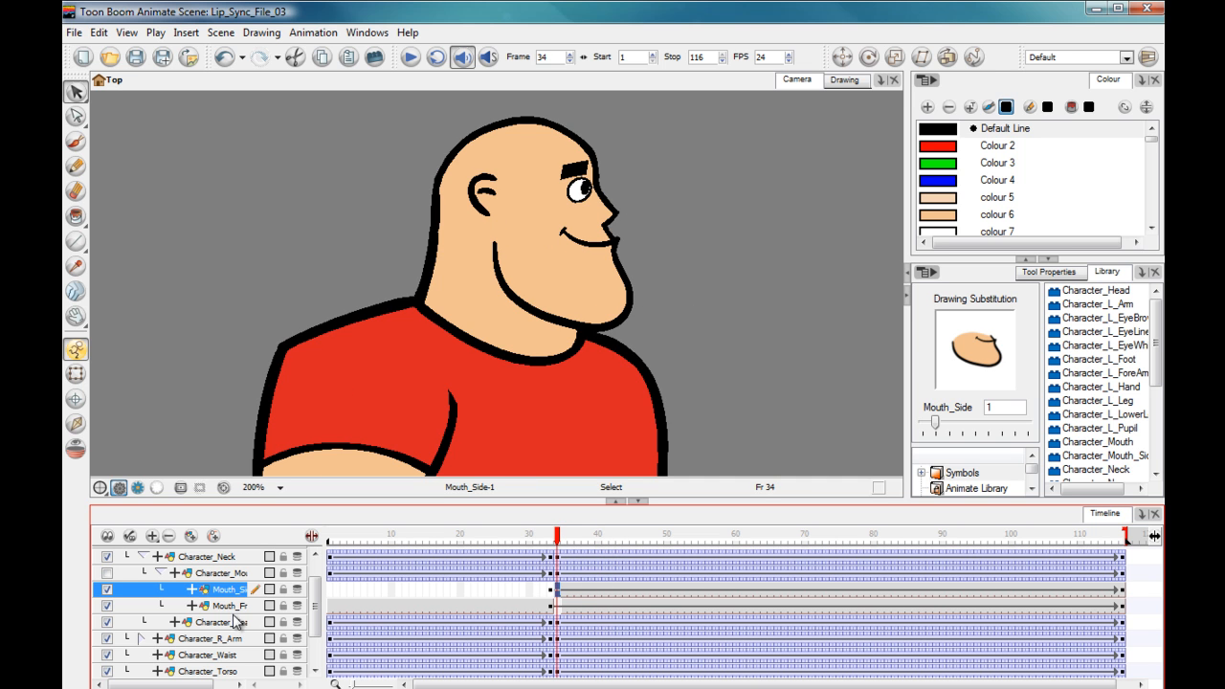
pyautogui.moveTo(558, 606); pyautogui.dragTo(1130, 612)
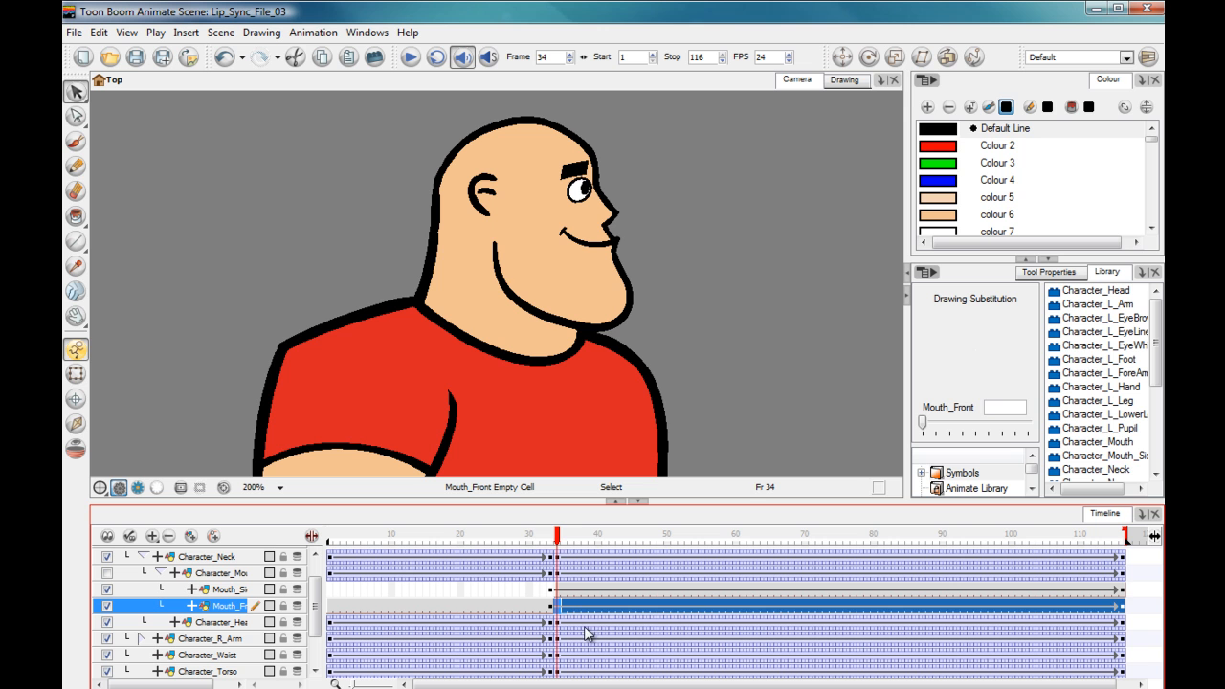
pyautogui.click(548, 536)
pyautogui.moveTo(549, 538); pyautogui.dragTo(325, 552)
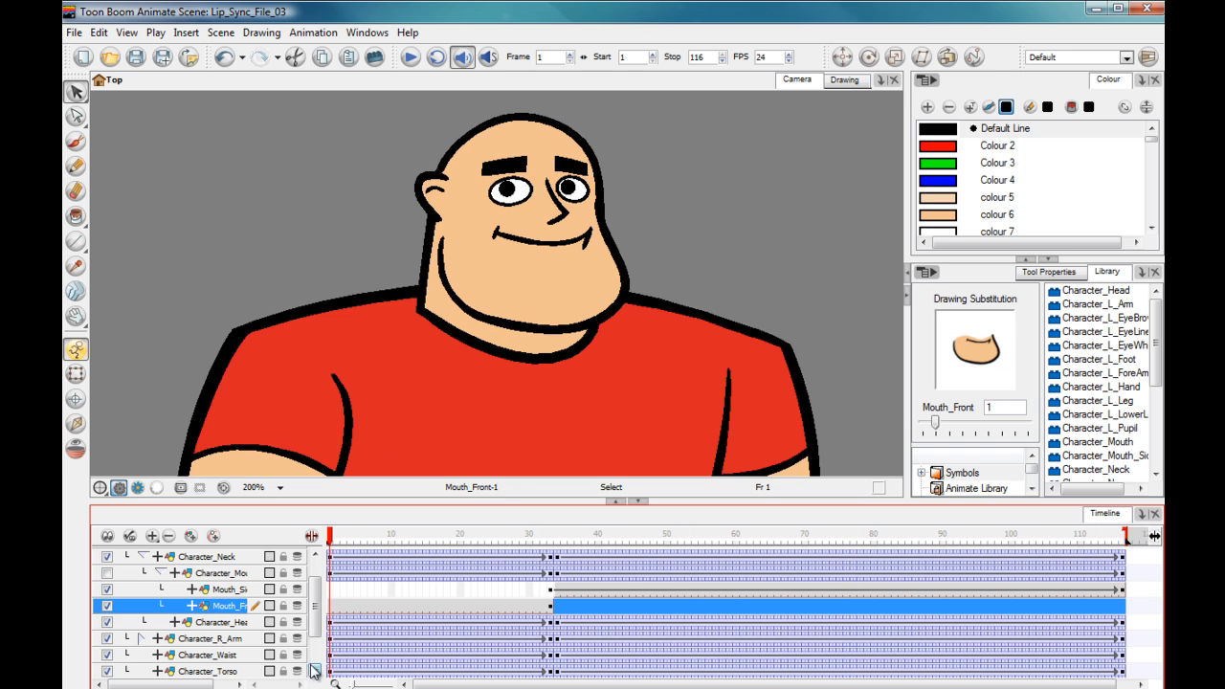
# Add a keyframe at frame 1 of Mouth_Front and check the front-to-side turn between frames 33 and 34.
pyautogui.click(329, 609)
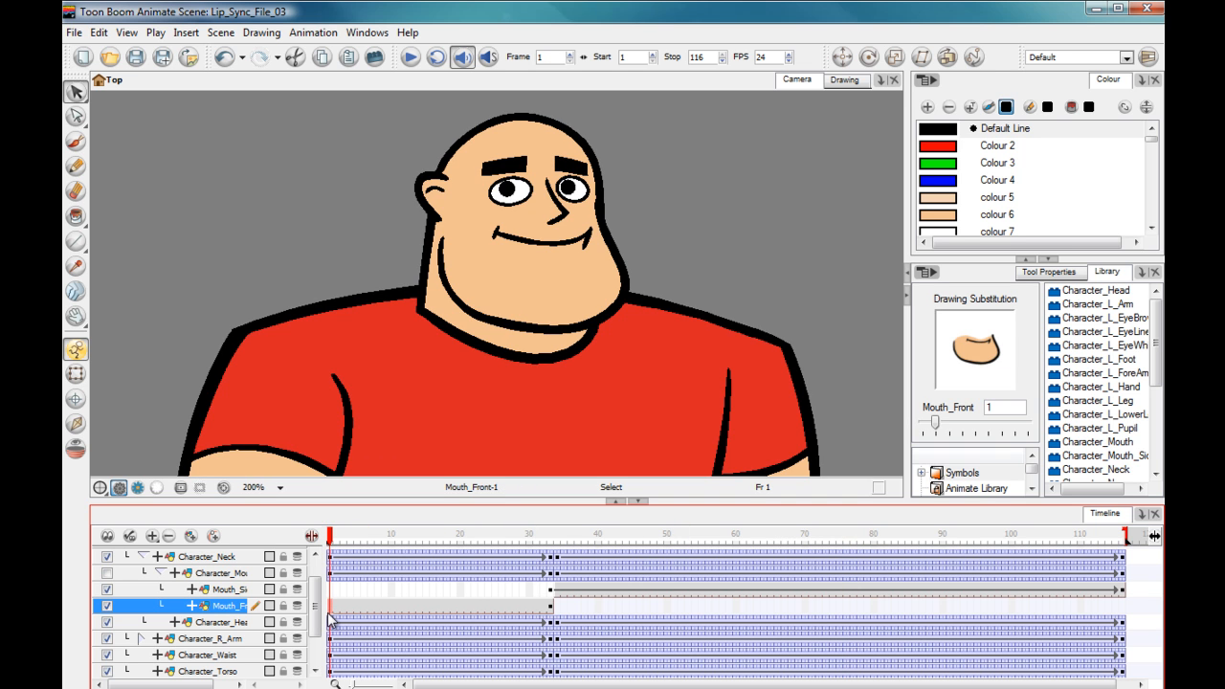
pyautogui.press('F5')
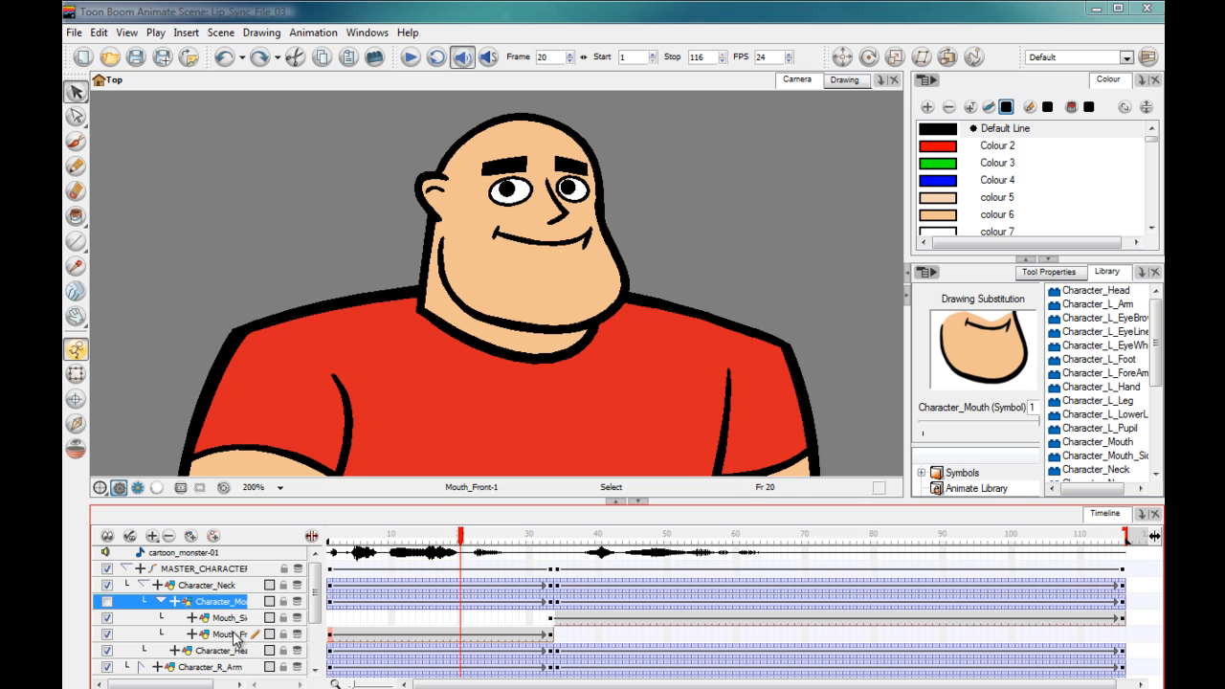
pyautogui.click(462, 543)
pyautogui.moveTo(462, 543); pyautogui.dragTo(491, 558)
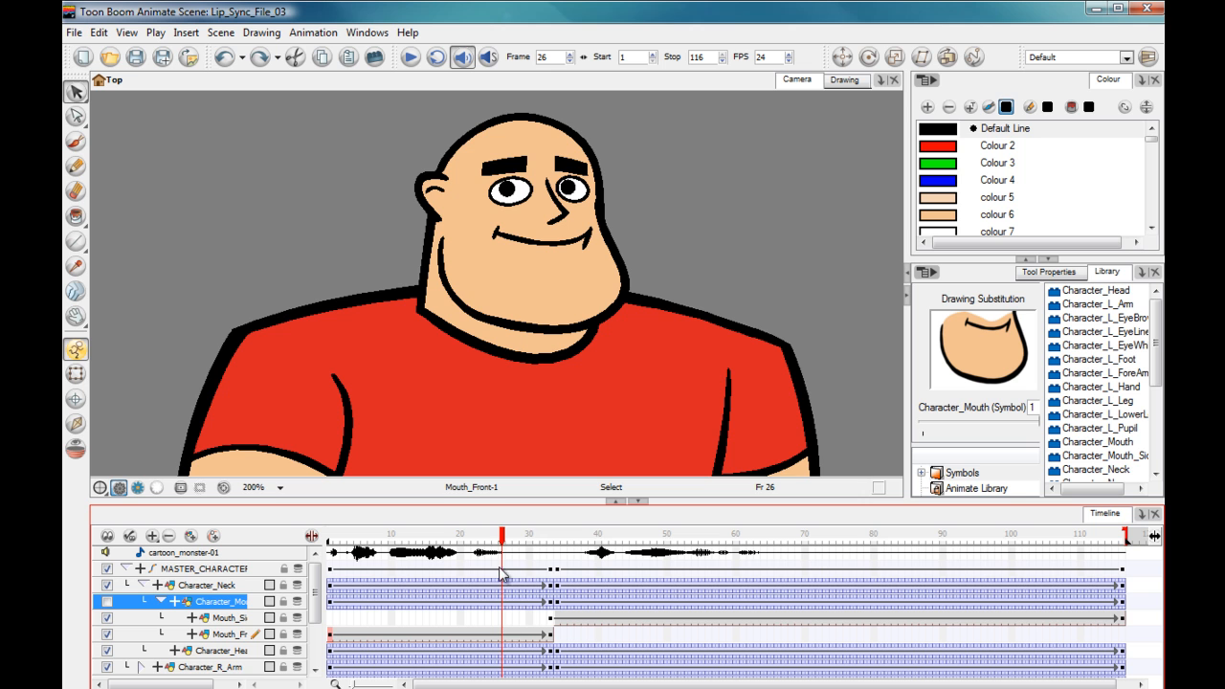
pyautogui.moveTo(504, 542); pyautogui.dragTo(557, 542)
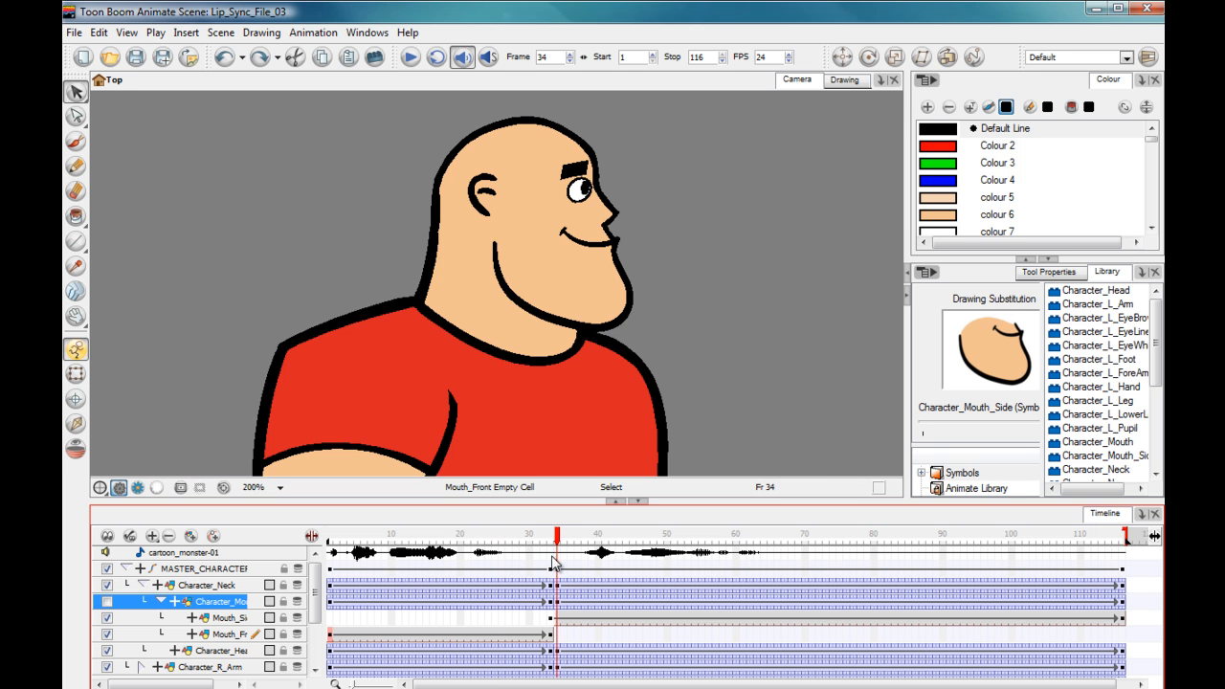
pyautogui.moveTo(563, 541); pyautogui.dragTo(536, 543)
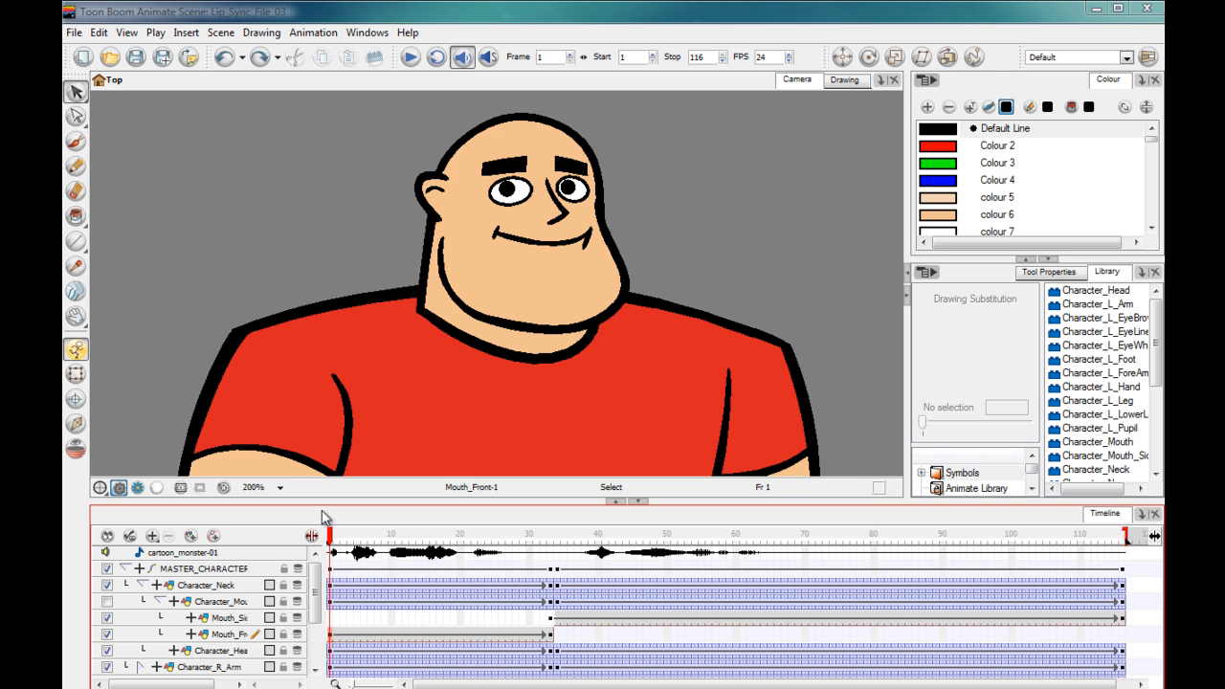
# Show the Timeline View toolbar.
pyautogui.click(442, 30)
pyautogui.click(372, 35)
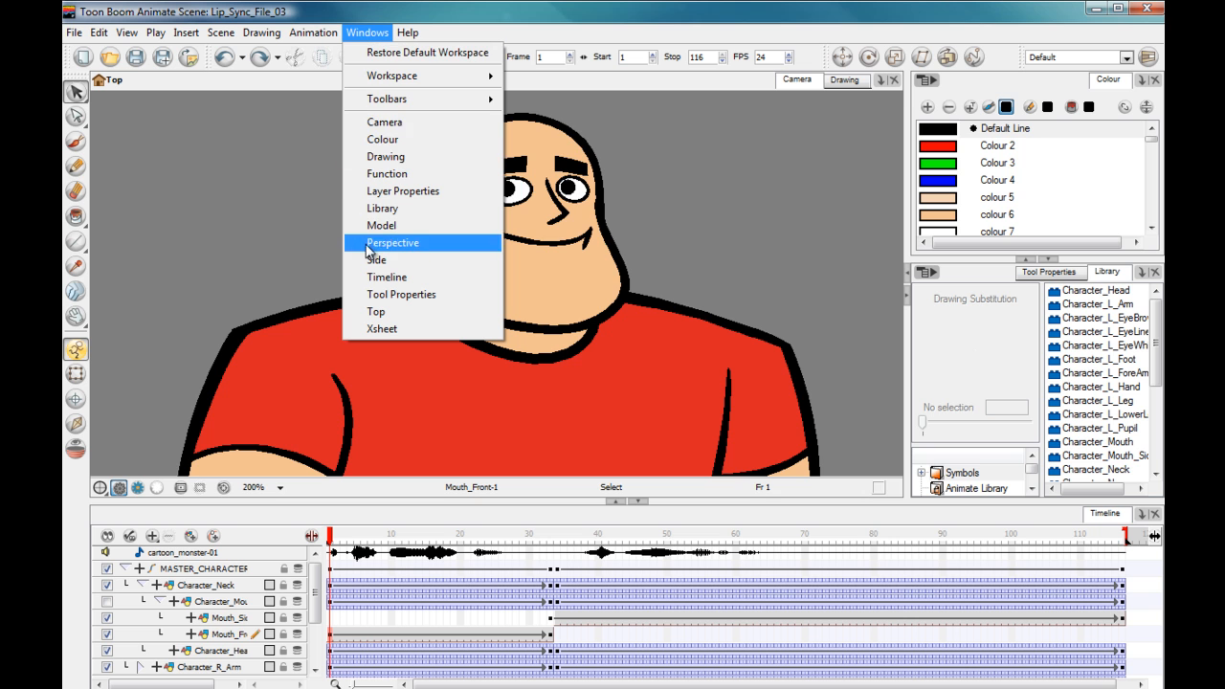
pyautogui.moveTo(394, 100)
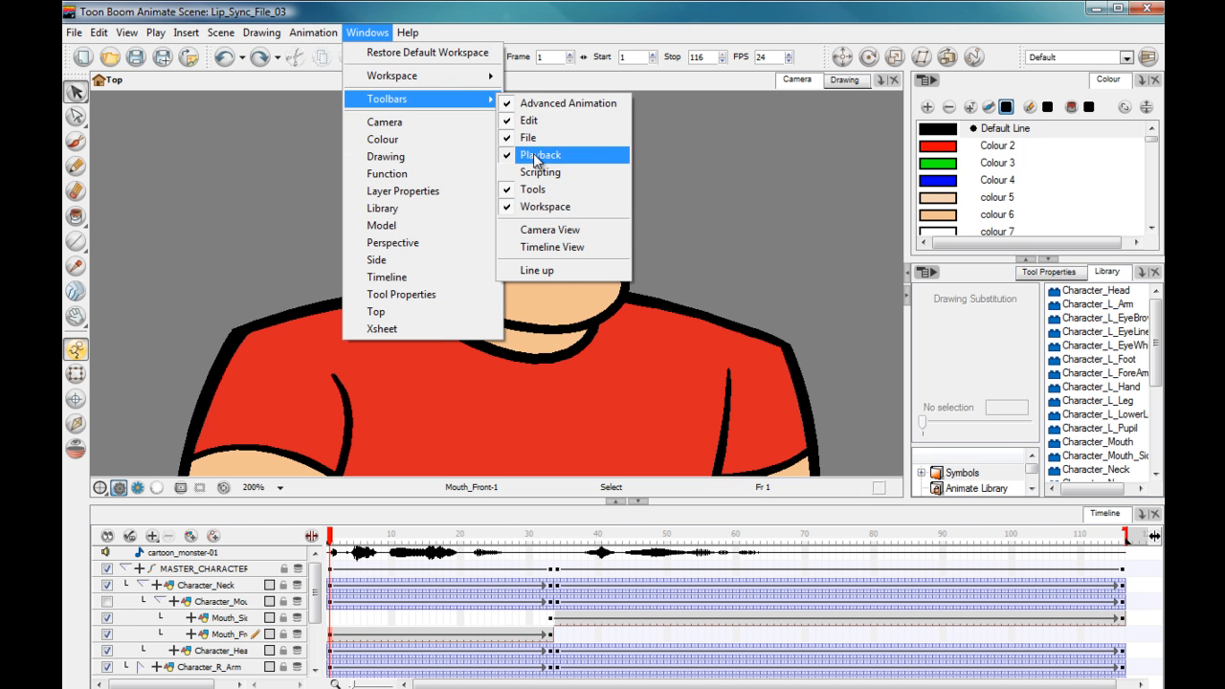
pyautogui.click(550, 247)
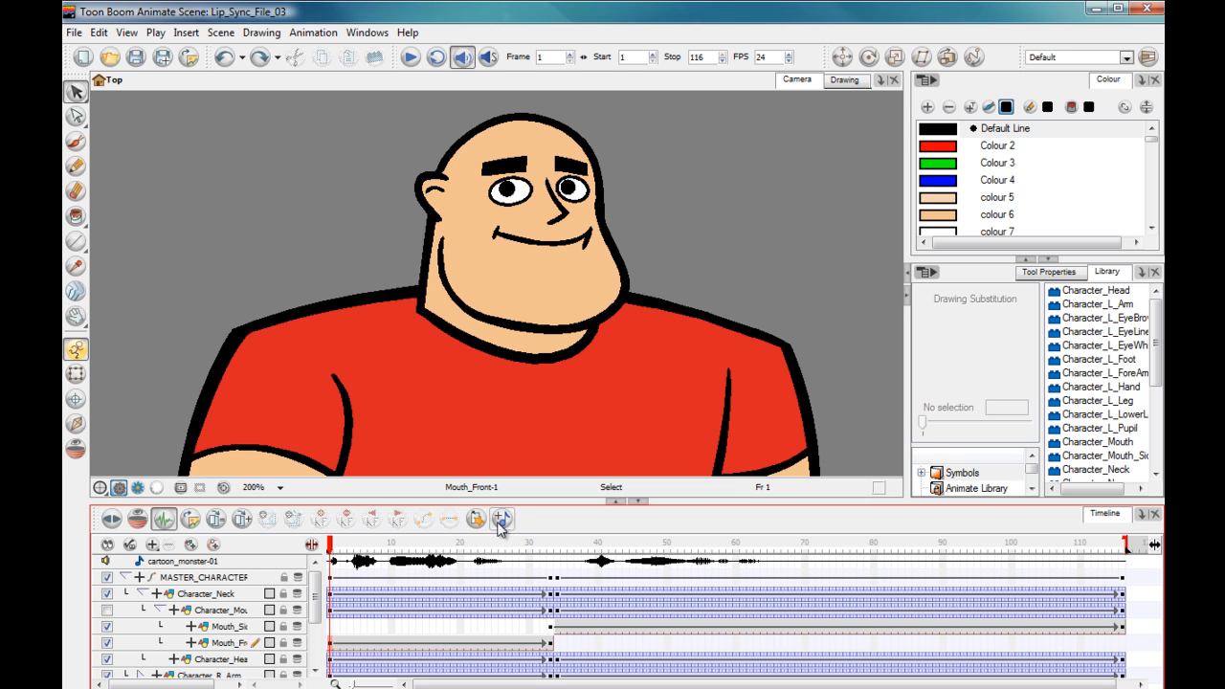
# Review the tools available for the Timeline View toolbar in the Toolbar Manager and cancel the dialog.
pyautogui.click(110, 519)
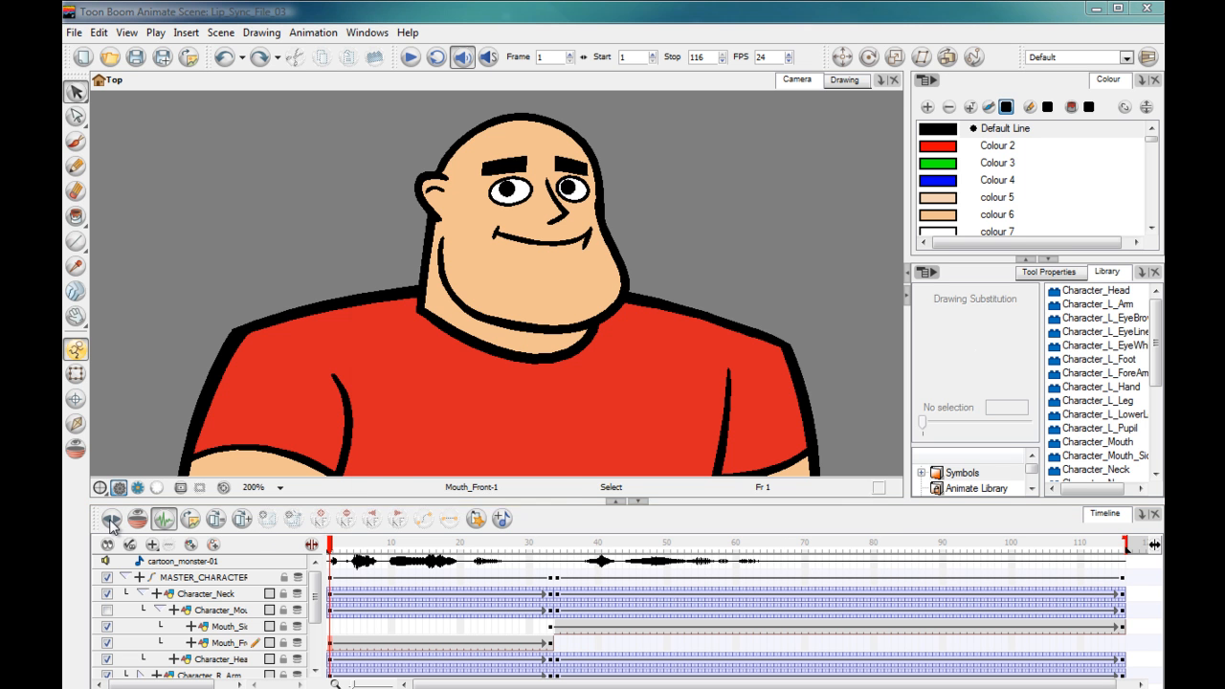
pyautogui.moveTo(401, 143); pyautogui.dragTo(387, 110)
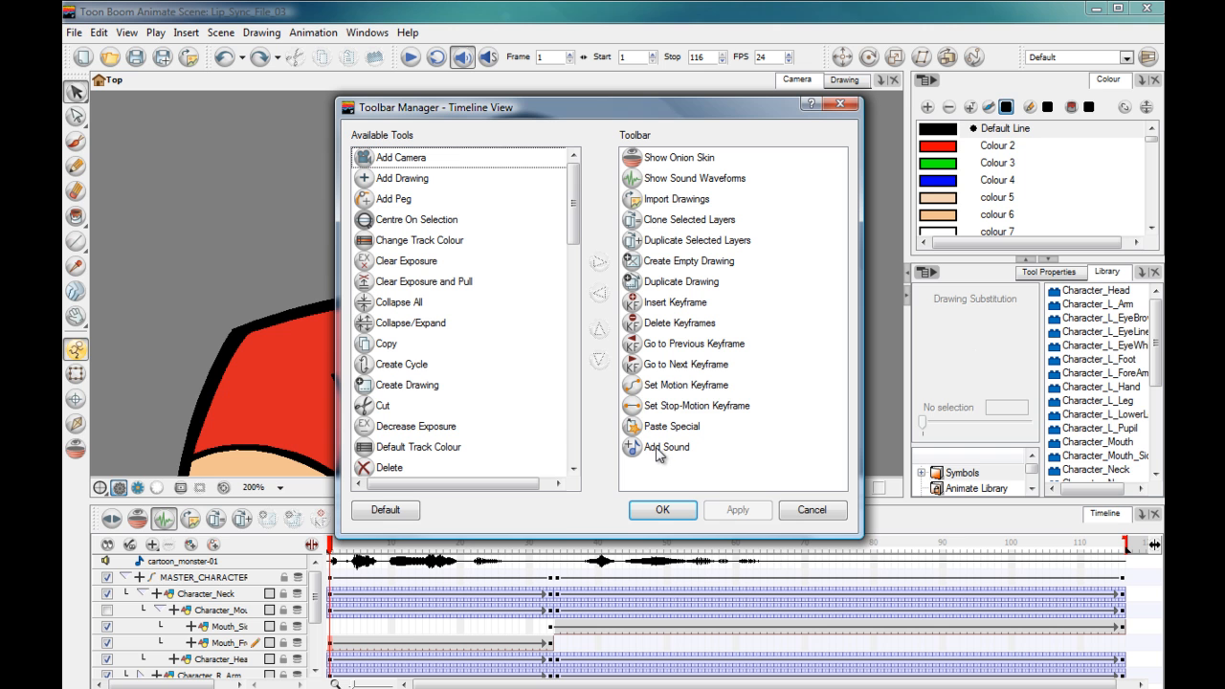
pyautogui.click(364, 203)
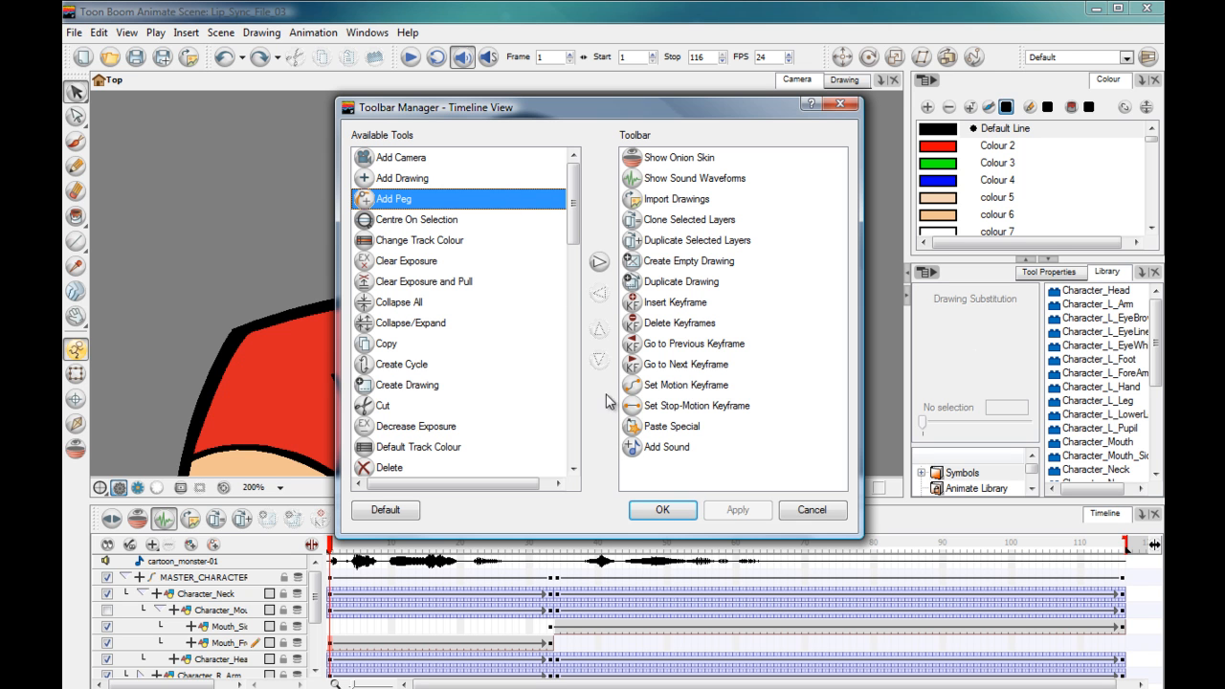
pyautogui.click(810, 511)
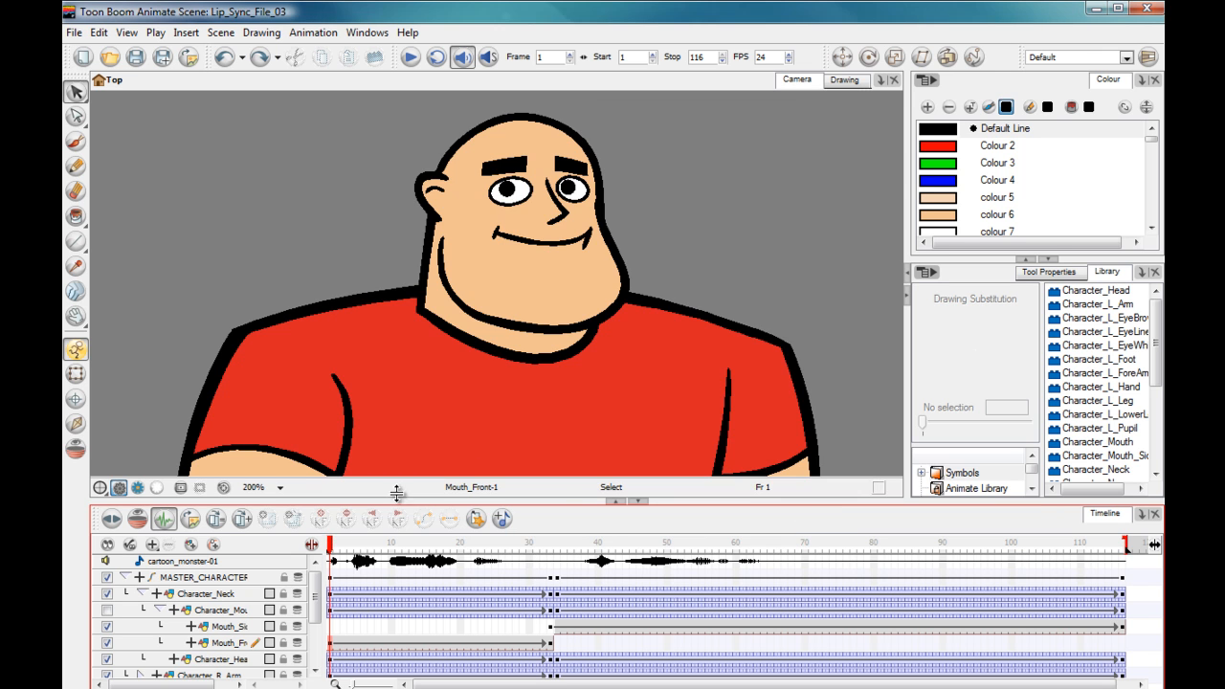
# Add a new, empty sound layer below cartoon_monster-01 in the timeline.
pyautogui.click(213, 563)
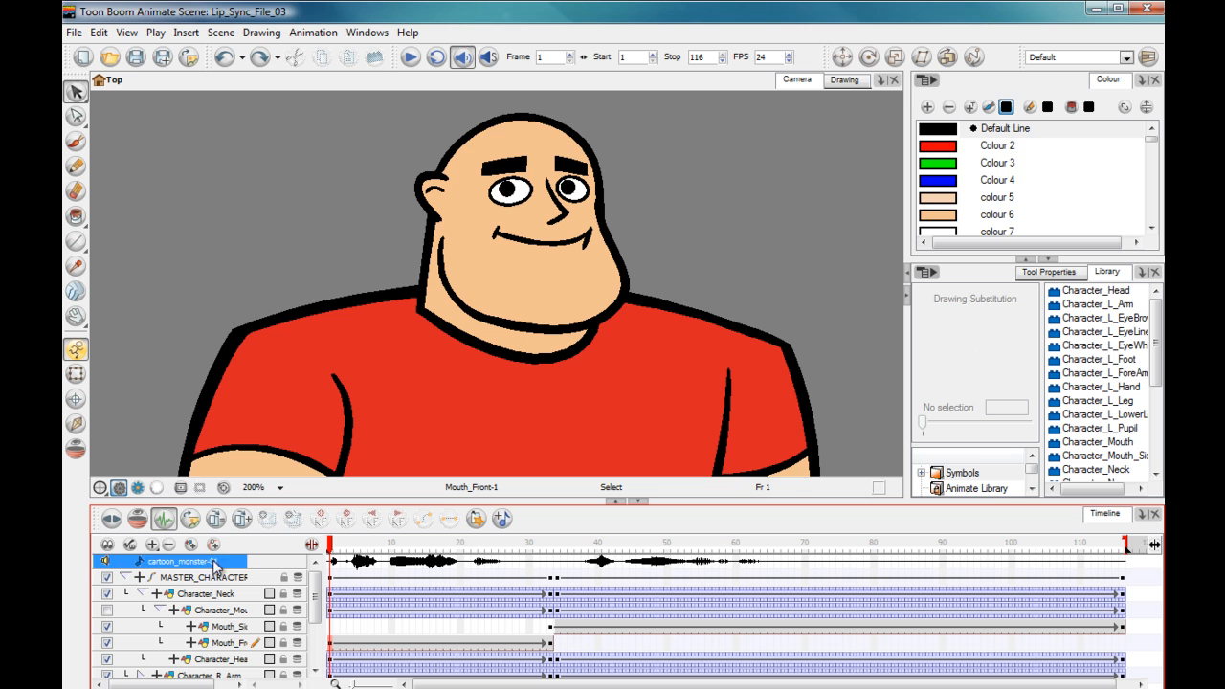
pyautogui.click(501, 518)
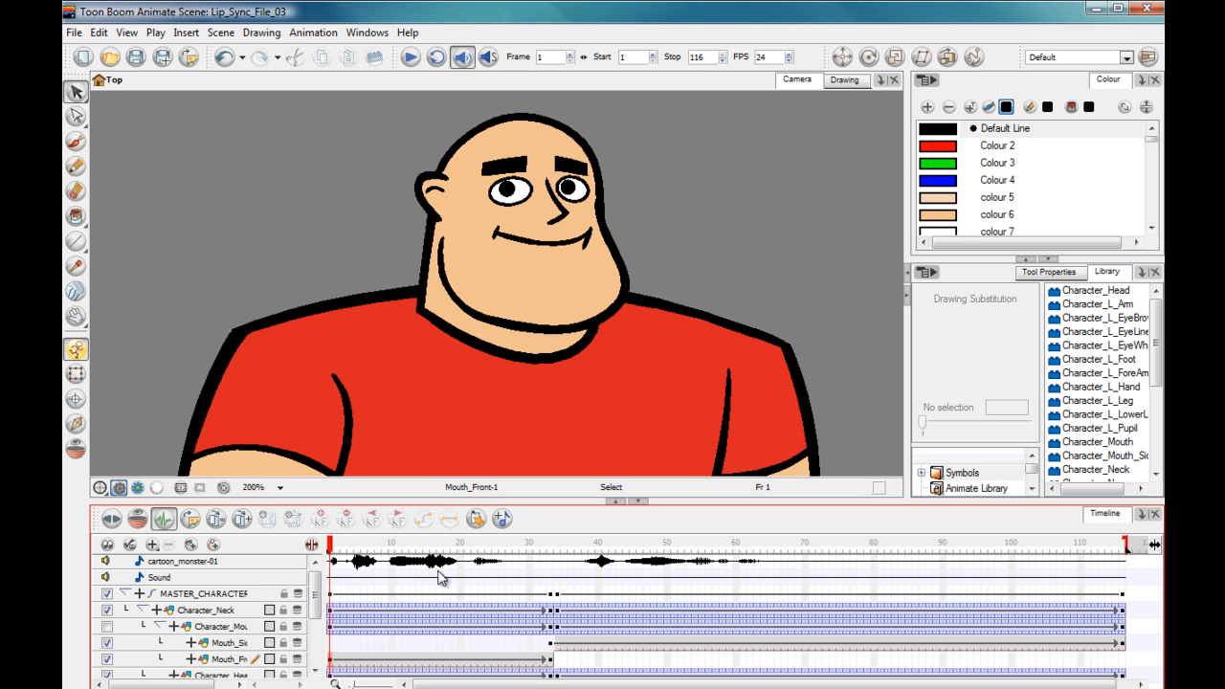
pyautogui.click(546, 592)
# Move frames 1 to 33 of the cartoon_monster-01 audio onto the new Sound layer and check the split against the turn at frame 34.
pyautogui.click(334, 564)
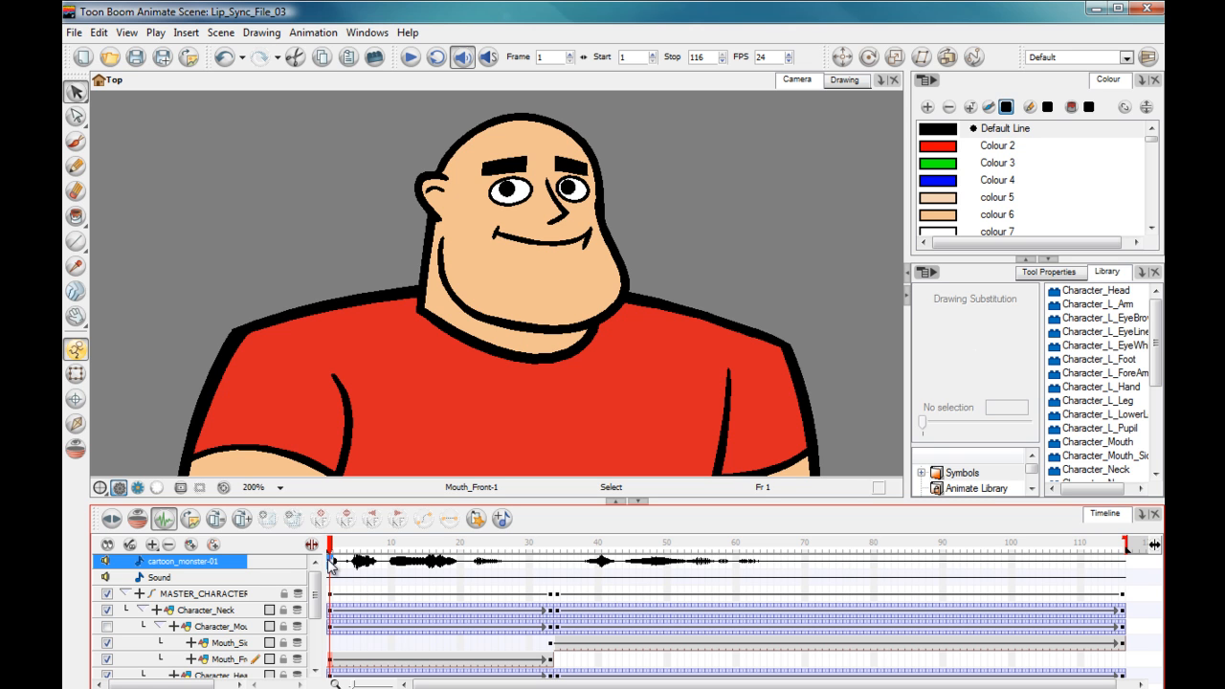
pyautogui.press('shift')
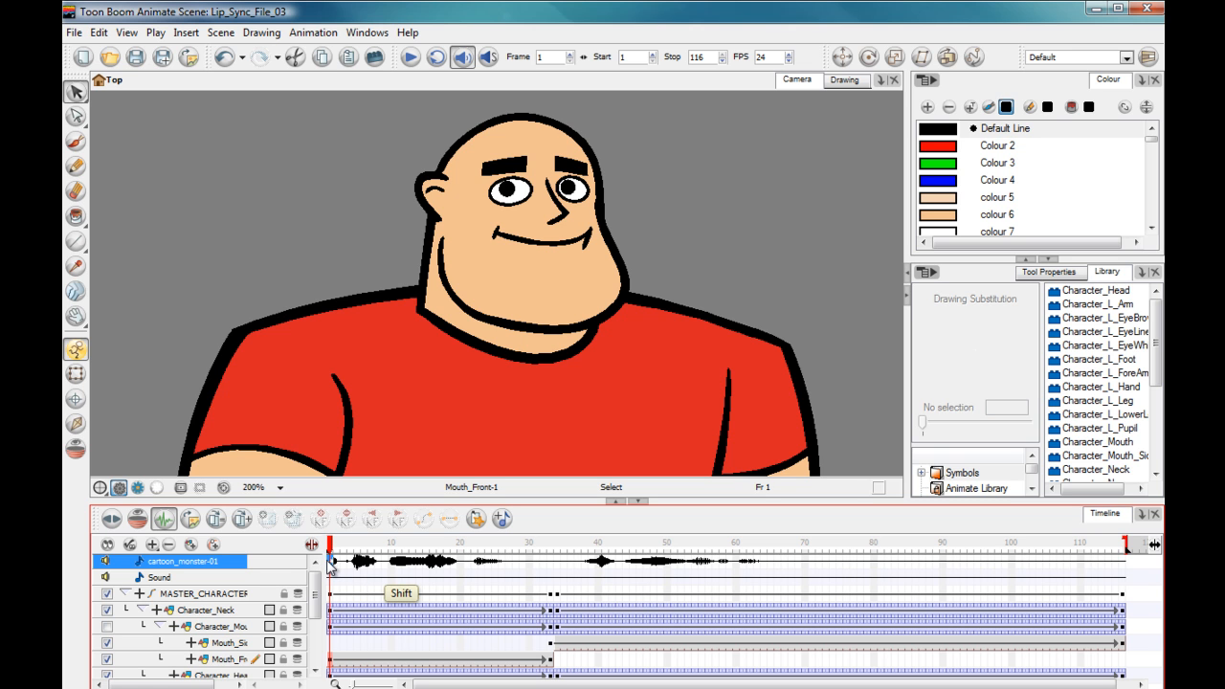
pyautogui.keyDown('shift'); pyautogui.click(550, 562); pyautogui.keyUp('shift')
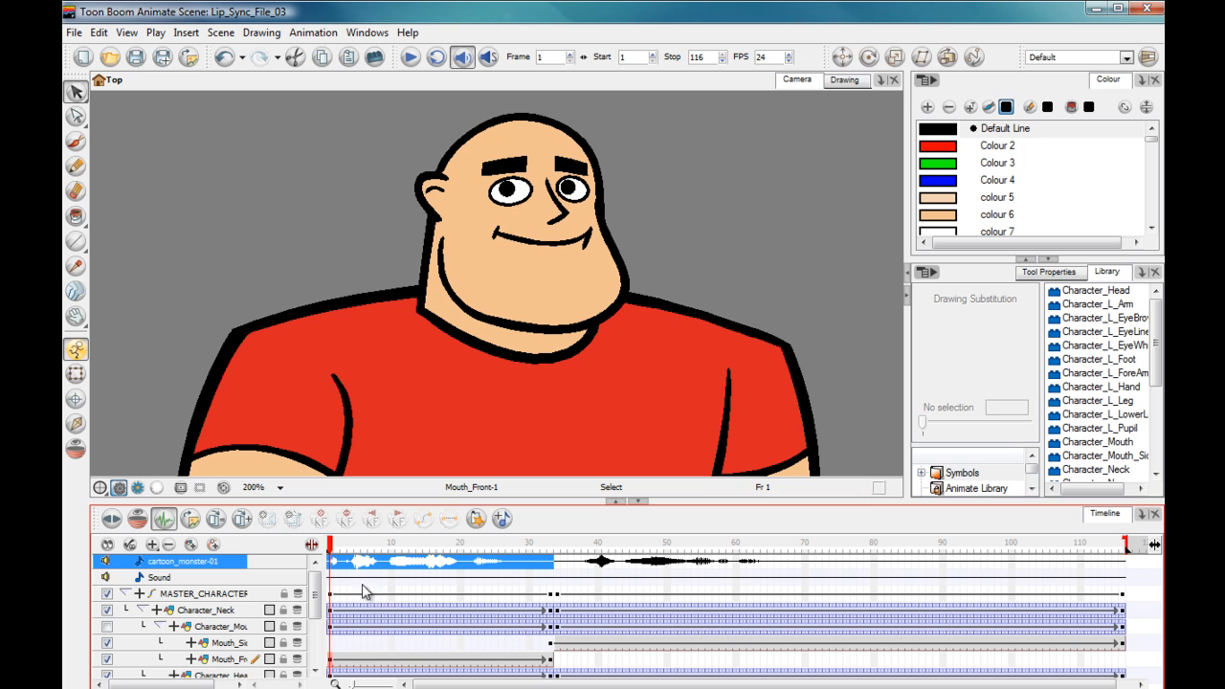
pyautogui.moveTo(406, 559); pyautogui.dragTo(407, 575)
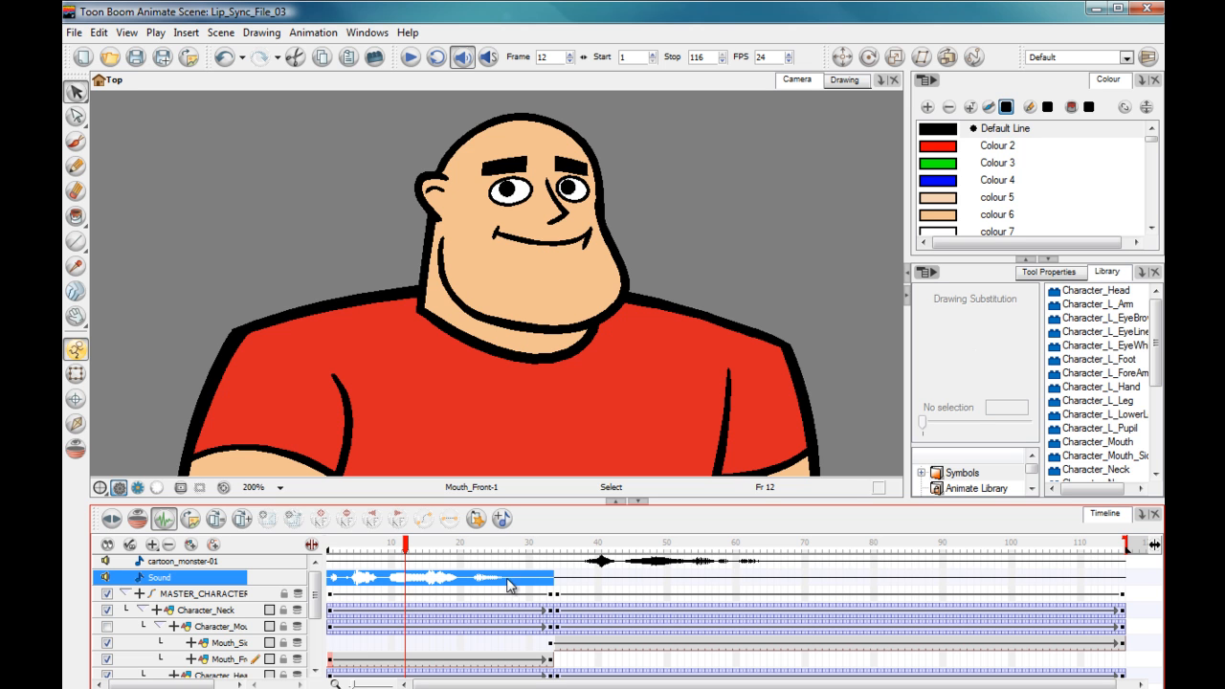
pyautogui.click(398, 548)
pyautogui.moveTo(398, 550); pyautogui.dragTo(334, 552)
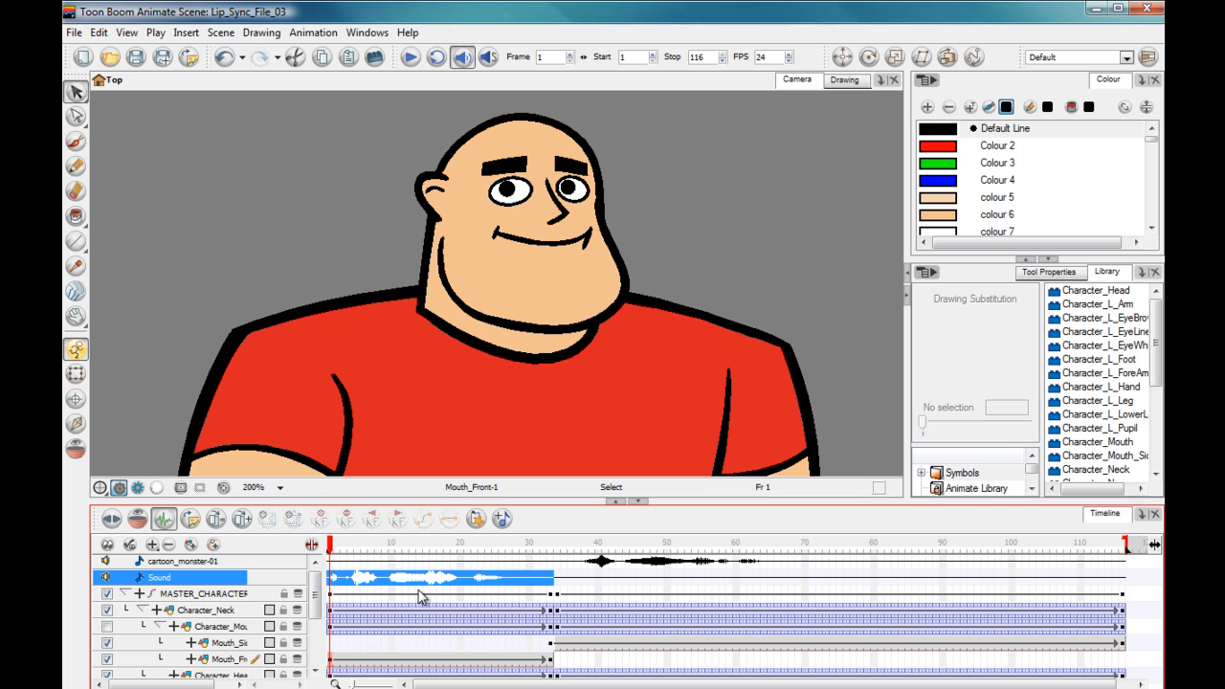
pyautogui.click(516, 578)
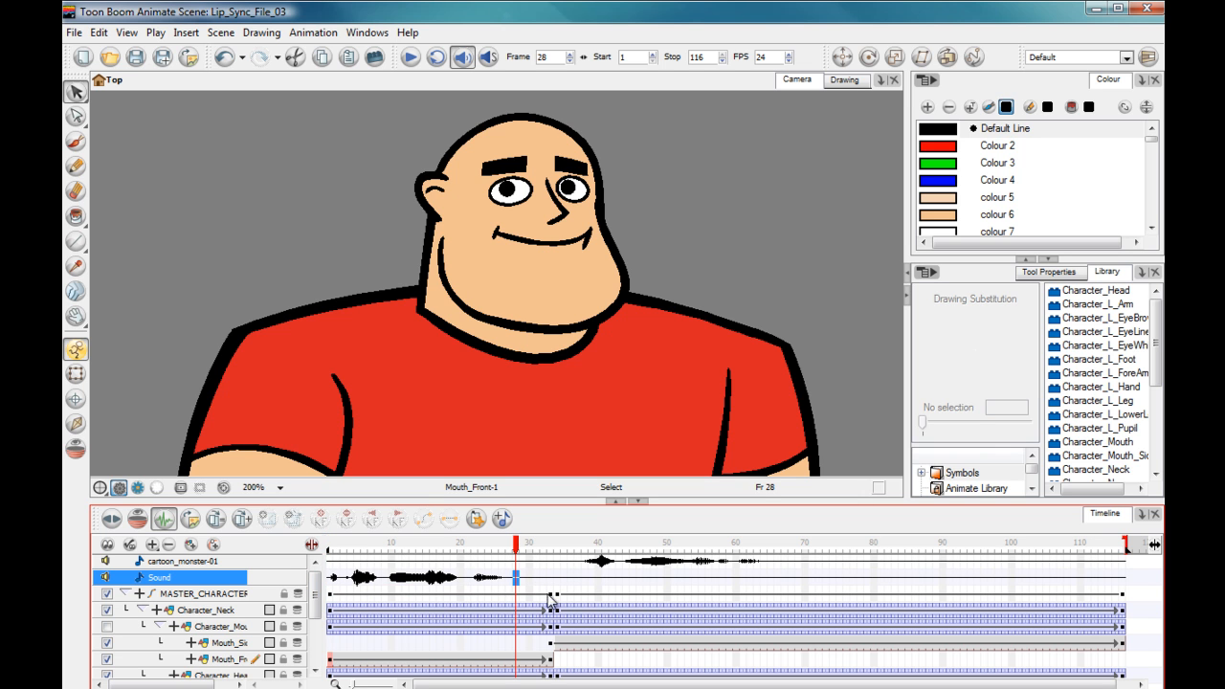
pyautogui.moveTo(518, 546); pyautogui.dragTo(560, 554)
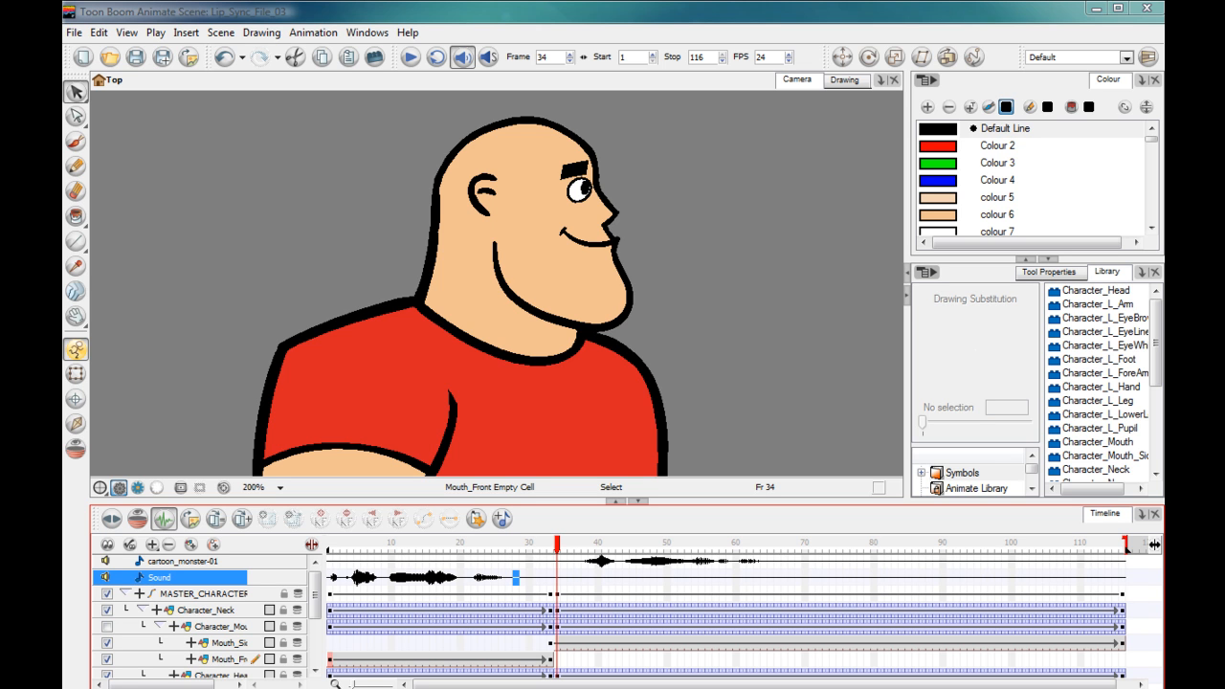
# Run Auto Lip-Sync Detection on the Sound layer that holds the front-view dialogue.
pyautogui.click(397, 580)
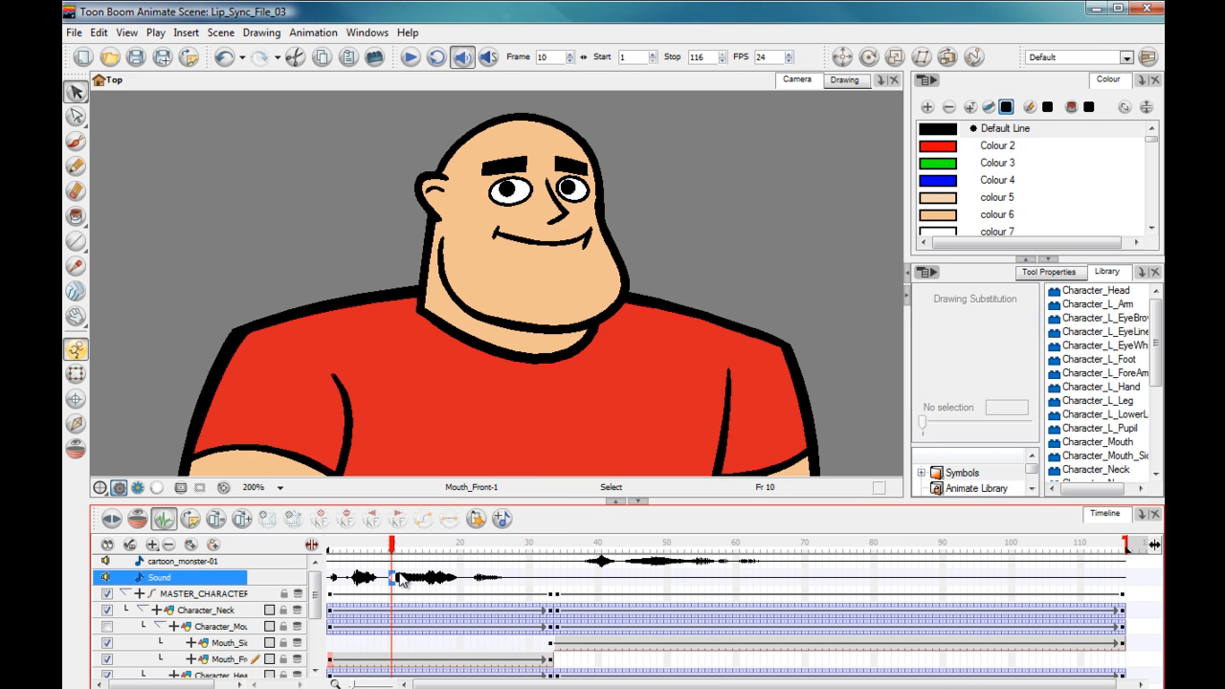
pyautogui.rightClick(462, 581)
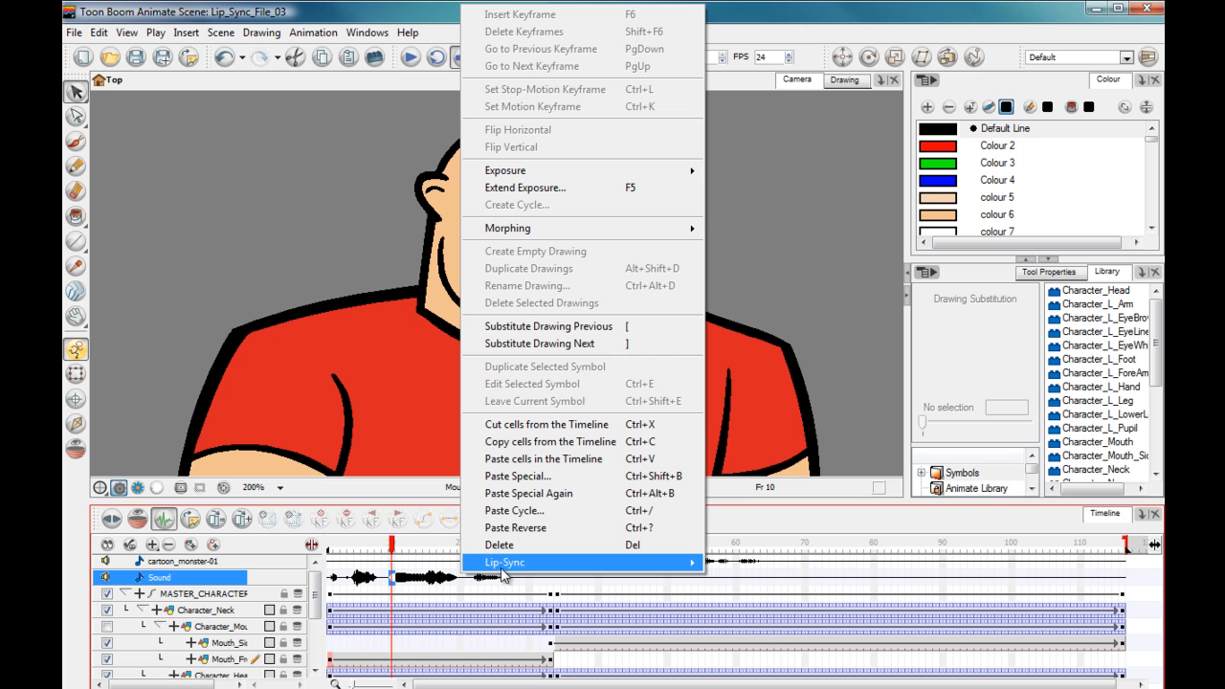
pyautogui.moveTo(613, 565)
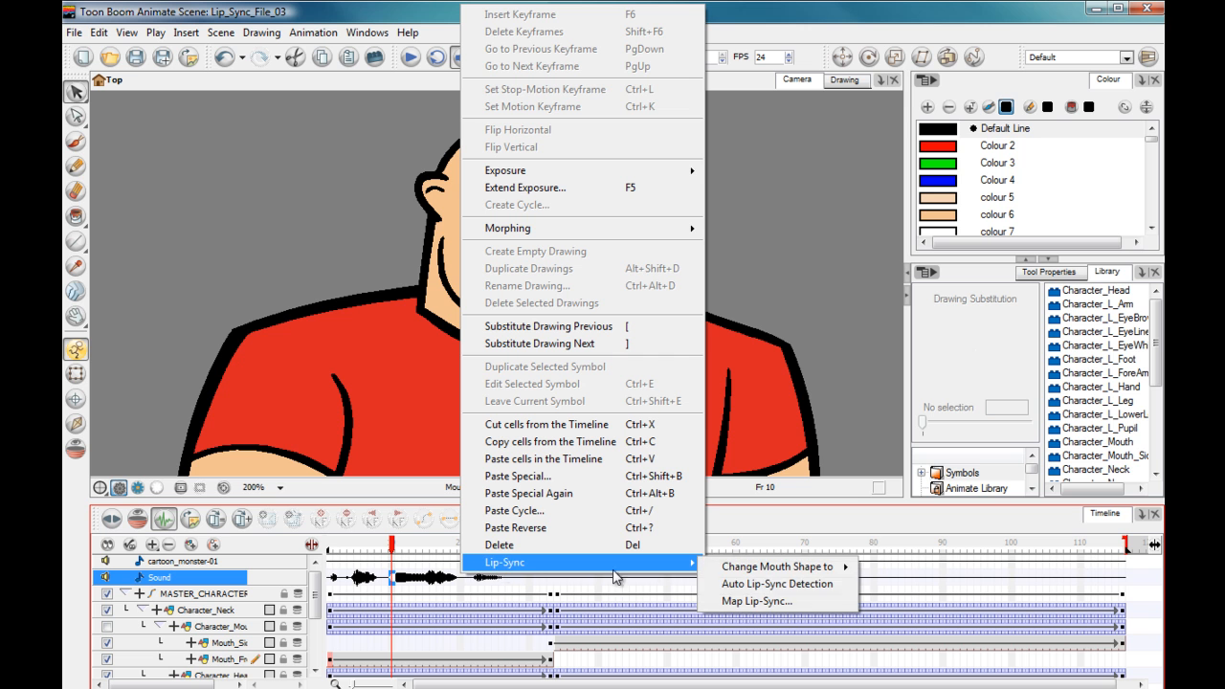
pyautogui.click(732, 585)
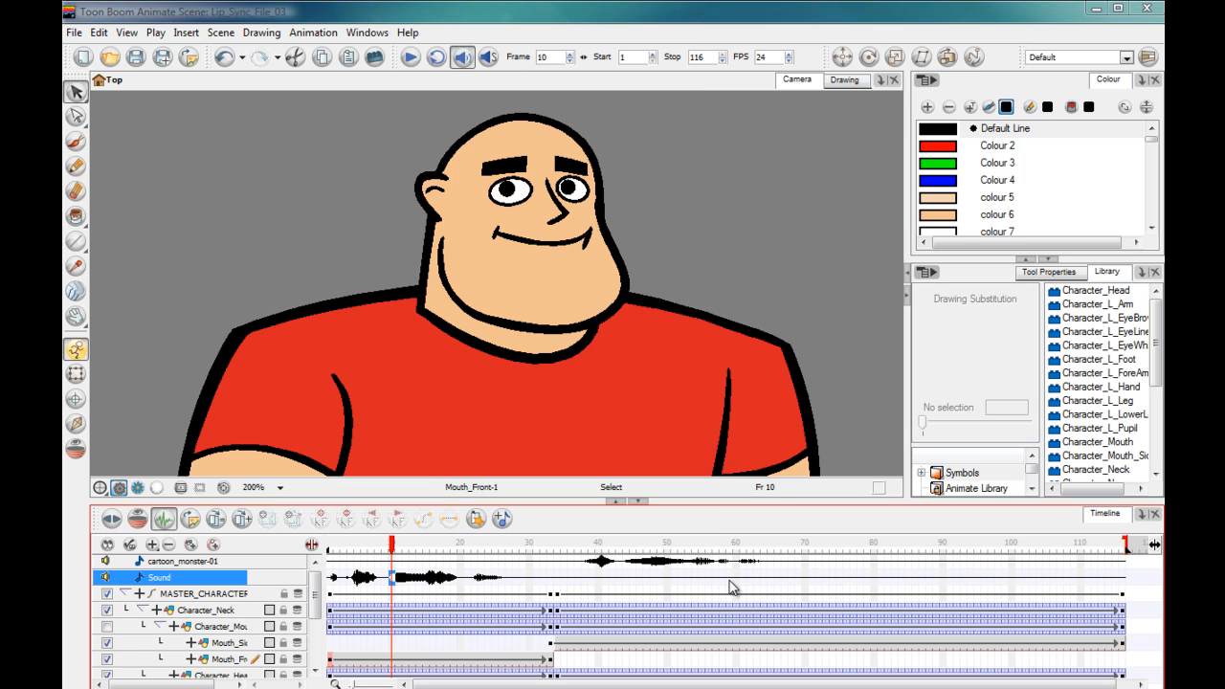
# Start Map Lip-Sync for the Sound layer and choose Mouth_Front as the destination layer.
pyautogui.rightClick(394, 580)
pyautogui.moveTo(490, 575)
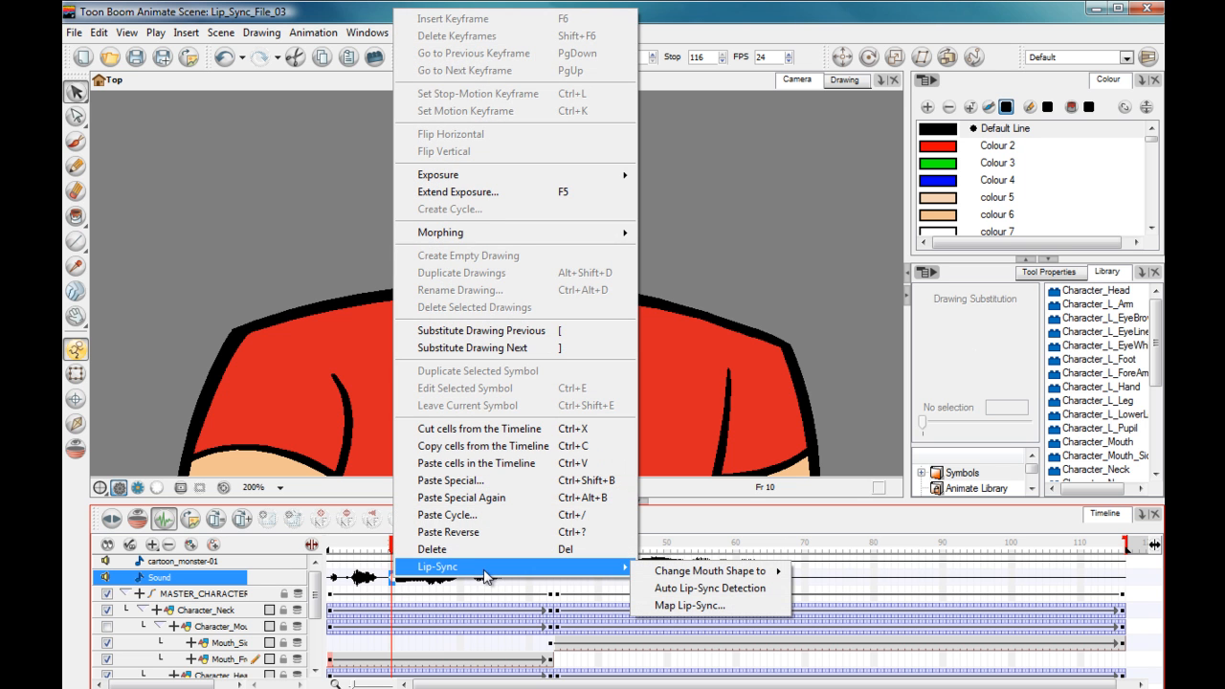
pyautogui.click(671, 610)
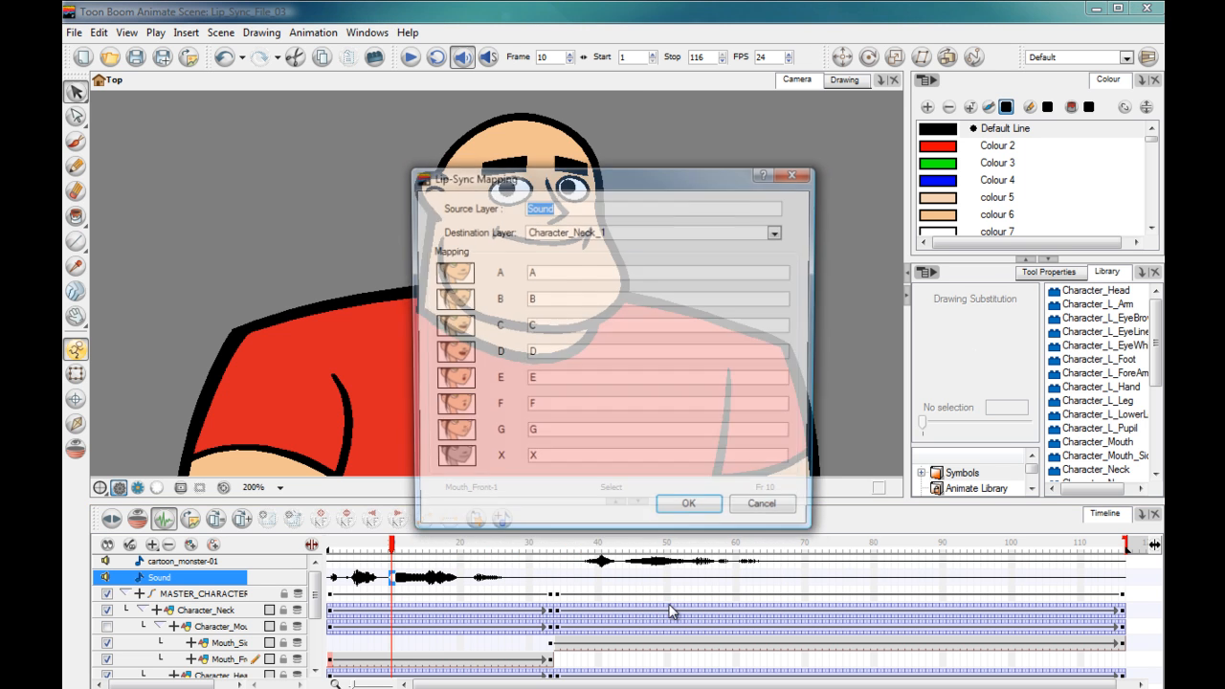
pyautogui.click(669, 235)
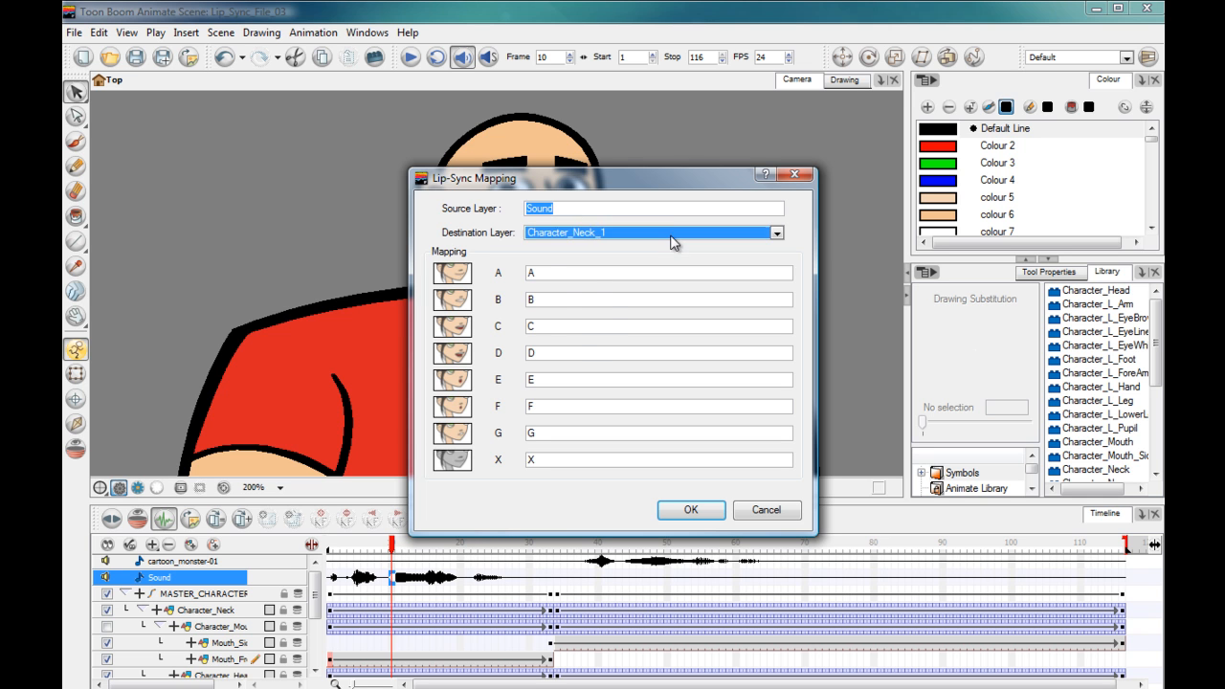
pyautogui.moveTo(775, 276)
pyautogui.mouseDown()
pyautogui.moveTo(780, 334)
pyautogui.moveTo(772, 266)
pyautogui.mouseUp()
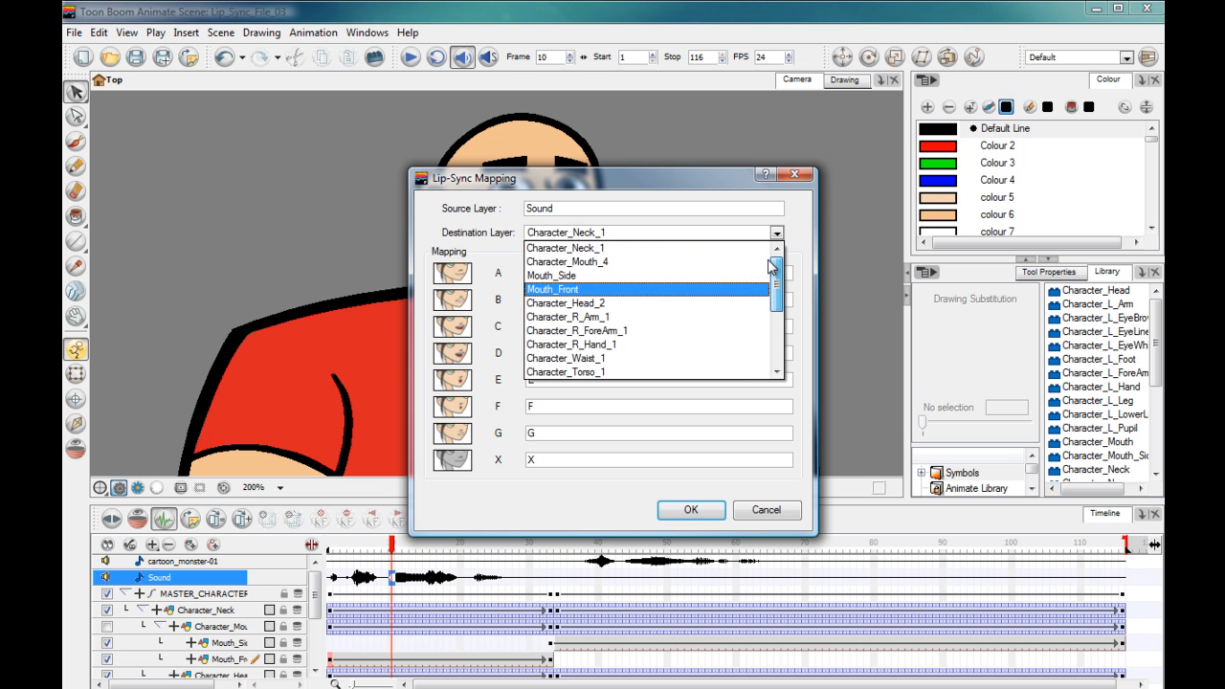
pyautogui.click(575, 290)
# Map mouth shapes A to G and X to drawings 1 to 8, apply the mapping, and check the front-view frames up to 31.
pyautogui.moveTo(561, 275); pyautogui.dragTo(527, 354)
pyautogui.write('1')
pyautogui.write('2')
pyautogui.write('3')
pyautogui.write('4')
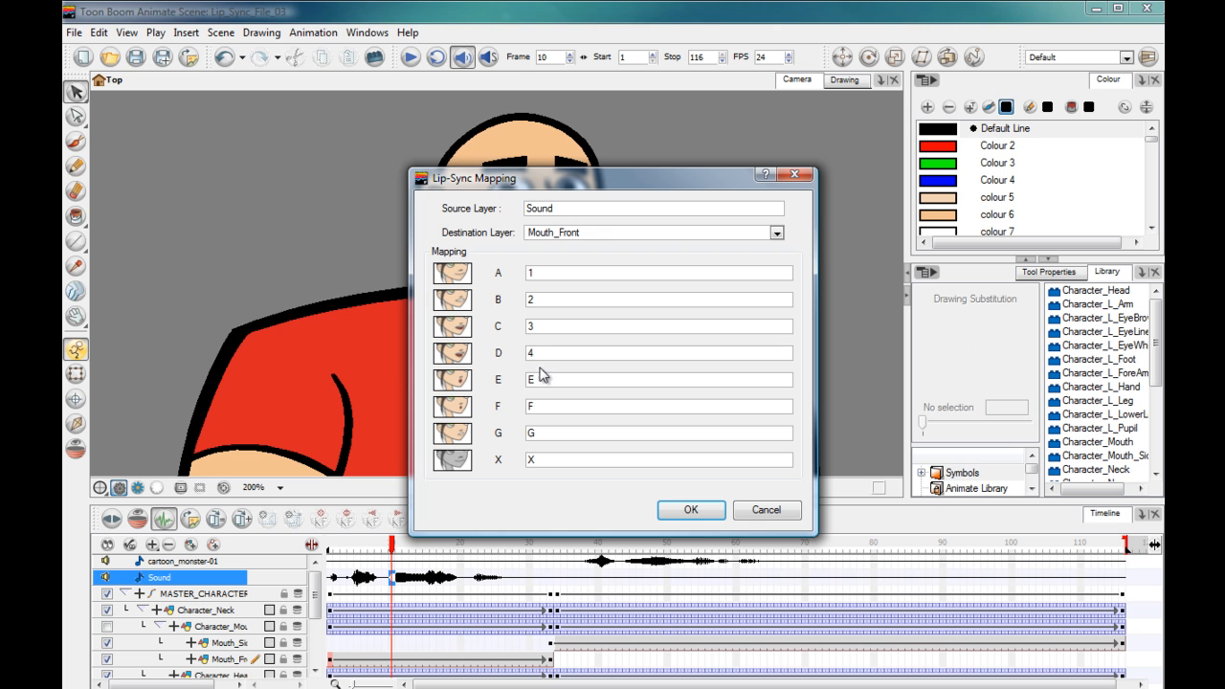
pyautogui.click(529, 380)
pyautogui.write('5')
pyautogui.moveTo(547, 379); pyautogui.dragTo(539, 399)
pyautogui.press('Delete')
pyautogui.press('Tab')
pyautogui.write('6')
pyautogui.write('7')
pyautogui.press('Tab')
pyautogui.write('8')
pyautogui.click(665, 514)
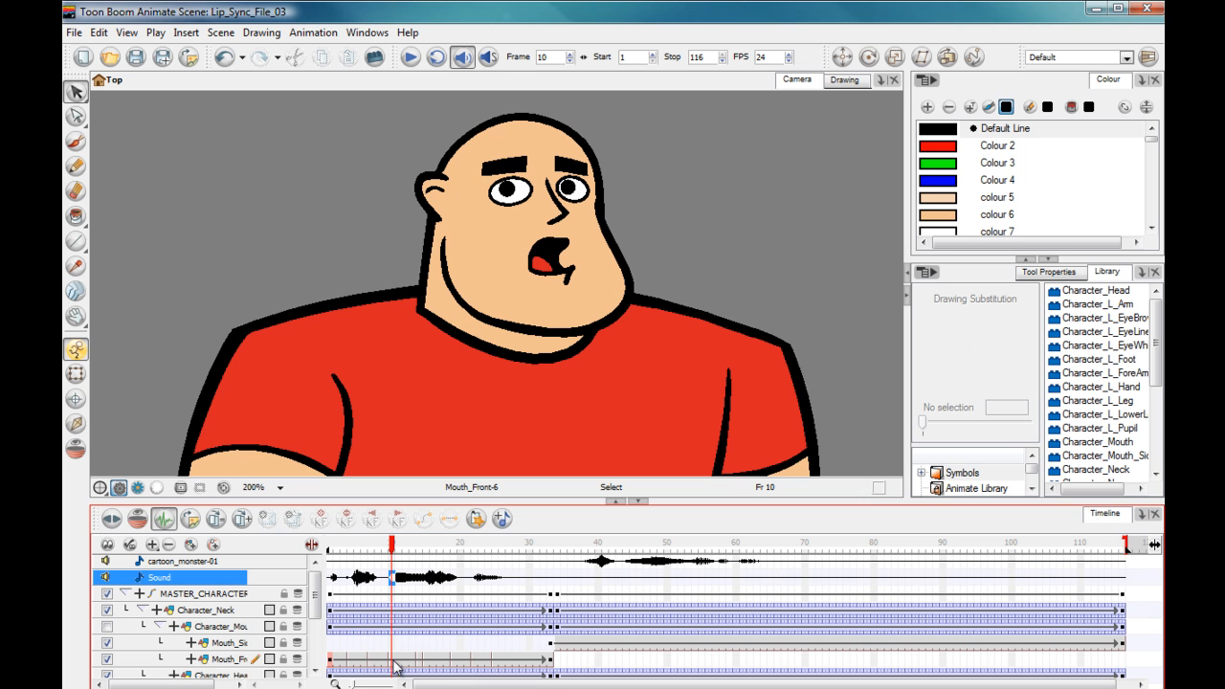
pyautogui.moveTo(392, 545)
pyautogui.mouseDown()
pyautogui.moveTo(356, 545)
pyautogui.moveTo(566, 552)
pyautogui.moveTo(532, 554)
pyautogui.mouseUp()
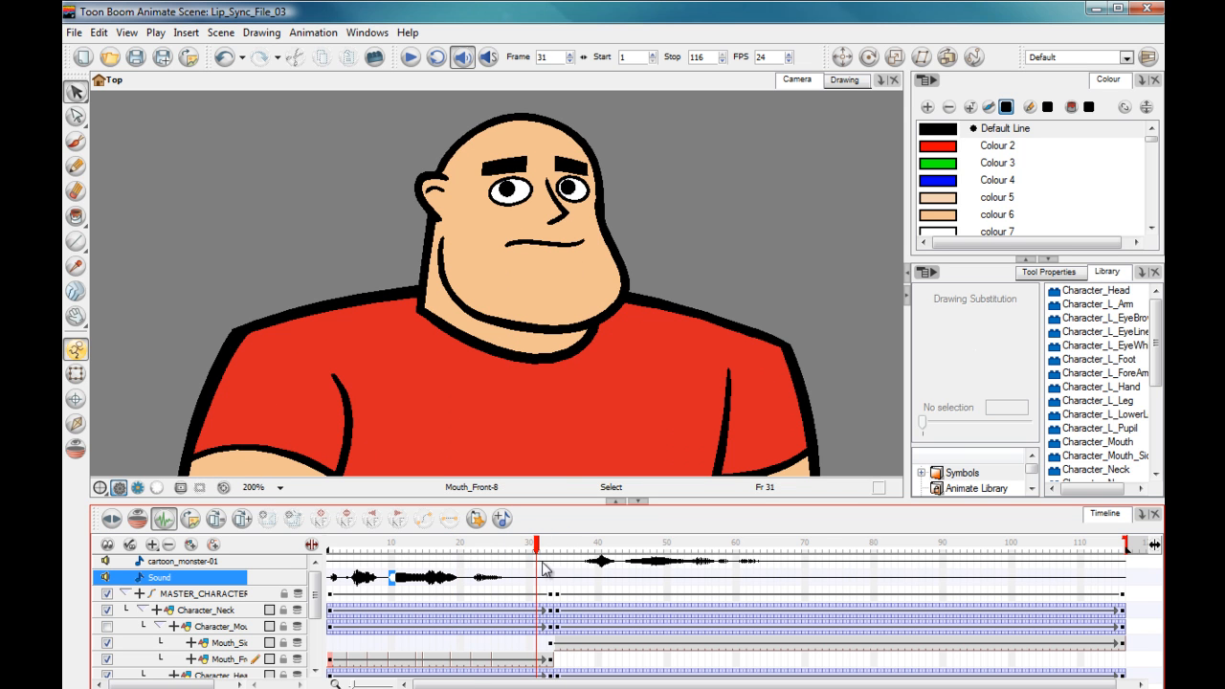
# Run Auto Lip-Sync Detection on the cartoon_monster-01 layer that holds the side-view dialogue.
pyautogui.click(606, 563)
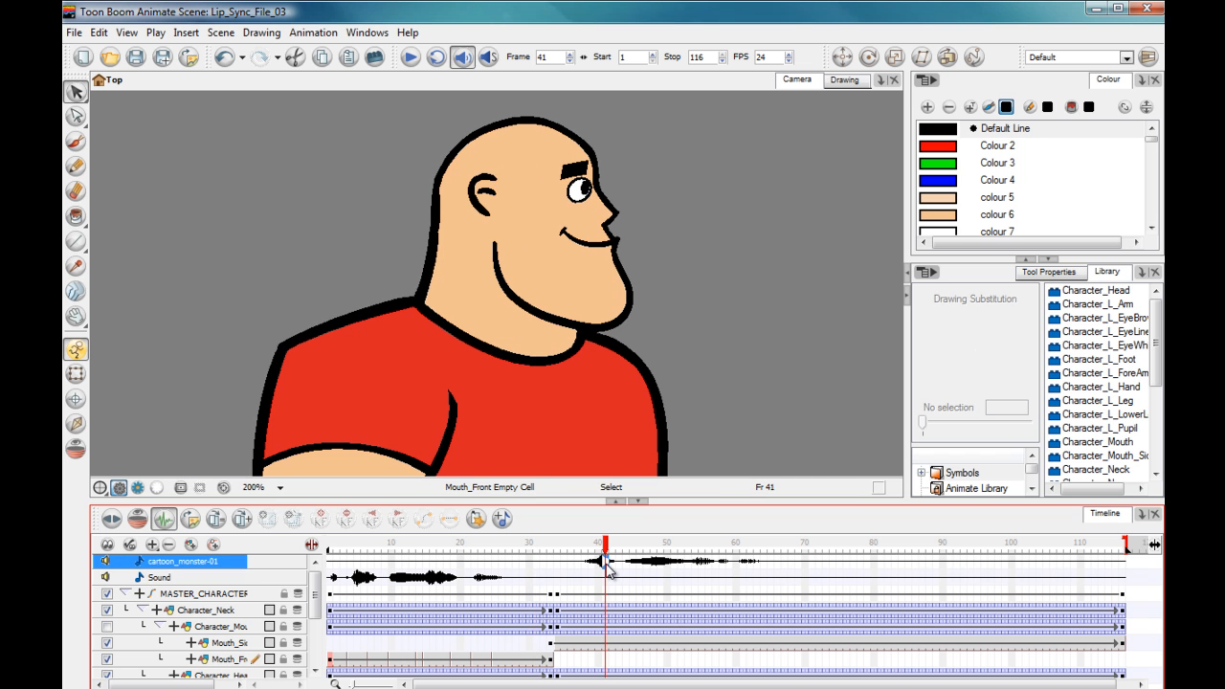
pyautogui.rightClick(609, 572)
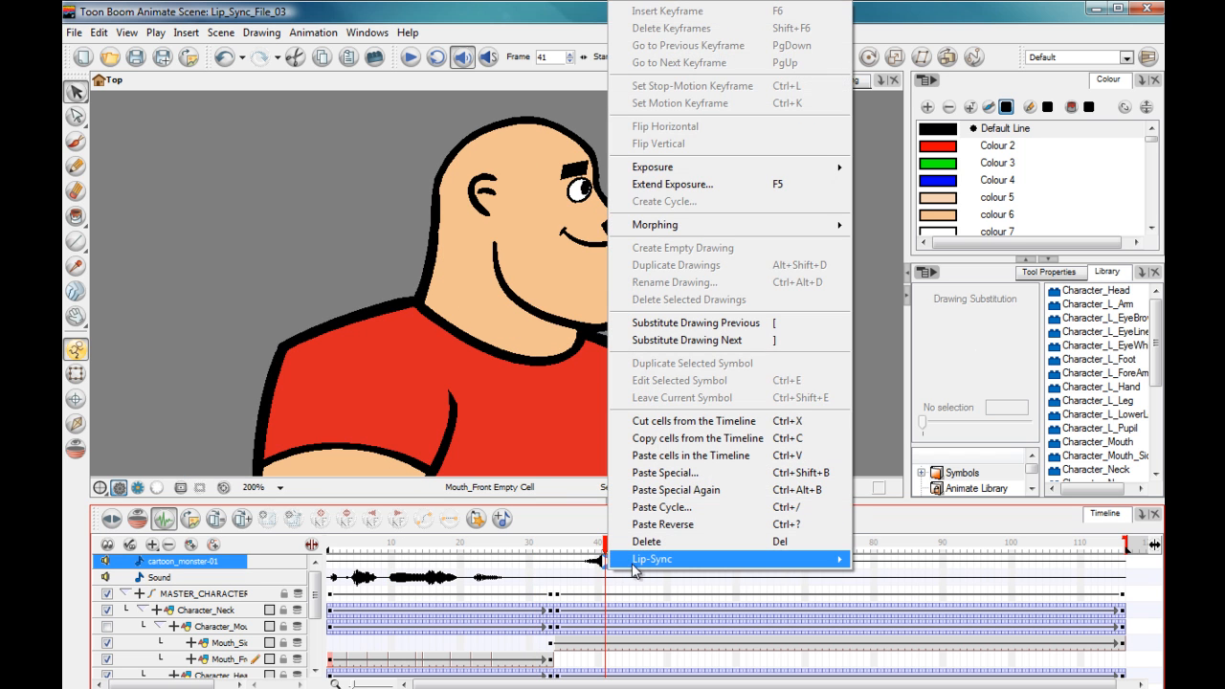
pyautogui.moveTo(805, 561)
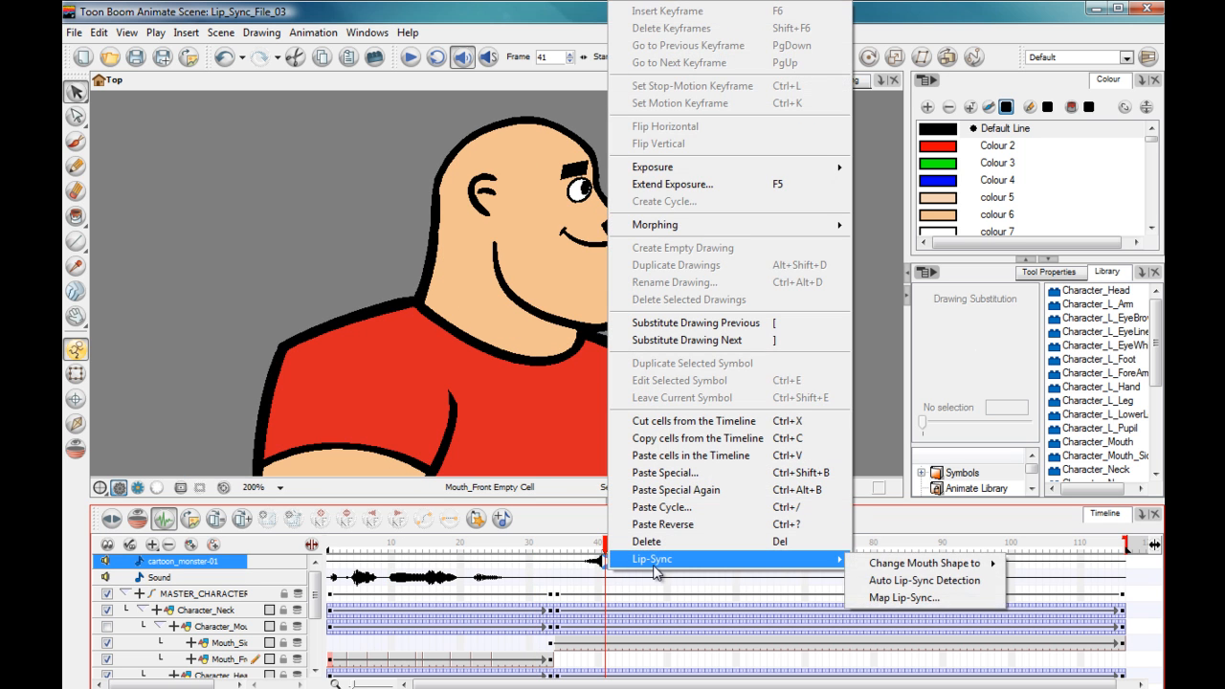
pyautogui.click(891, 581)
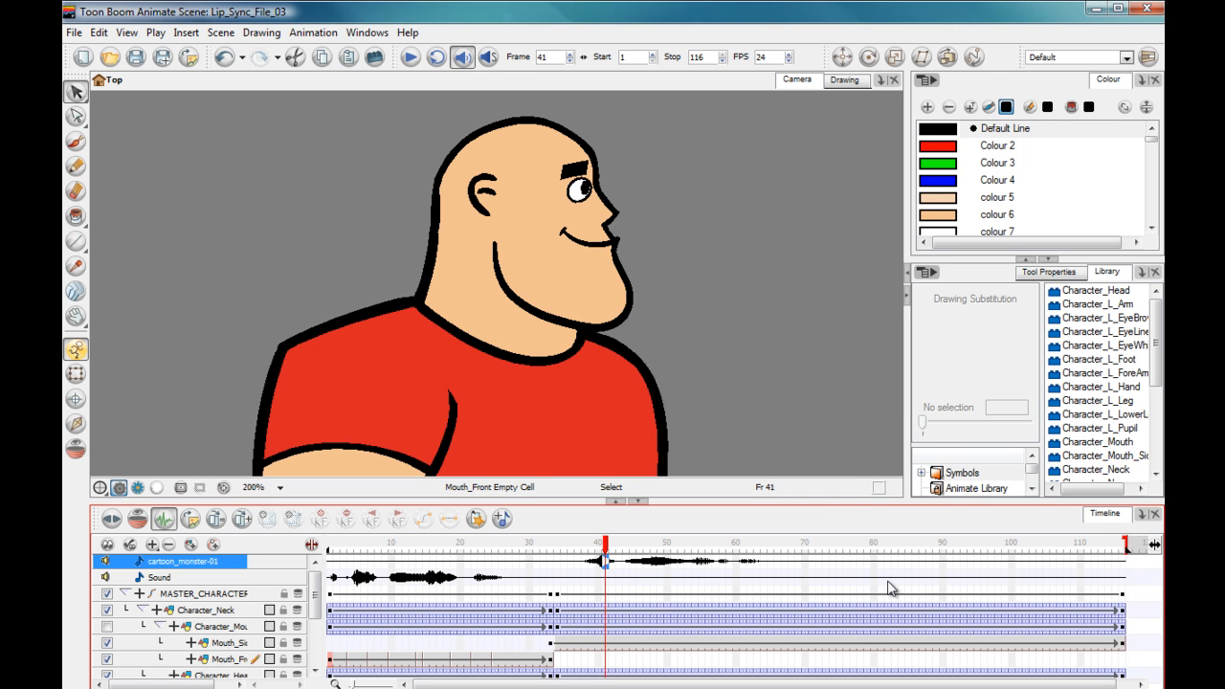
# Start Map Lip-Sync for the cartoon_monster-01 layer and choose Mouth_Side as the destination layer.
pyautogui.rightClick(605, 571)
pyautogui.moveTo(633, 564)
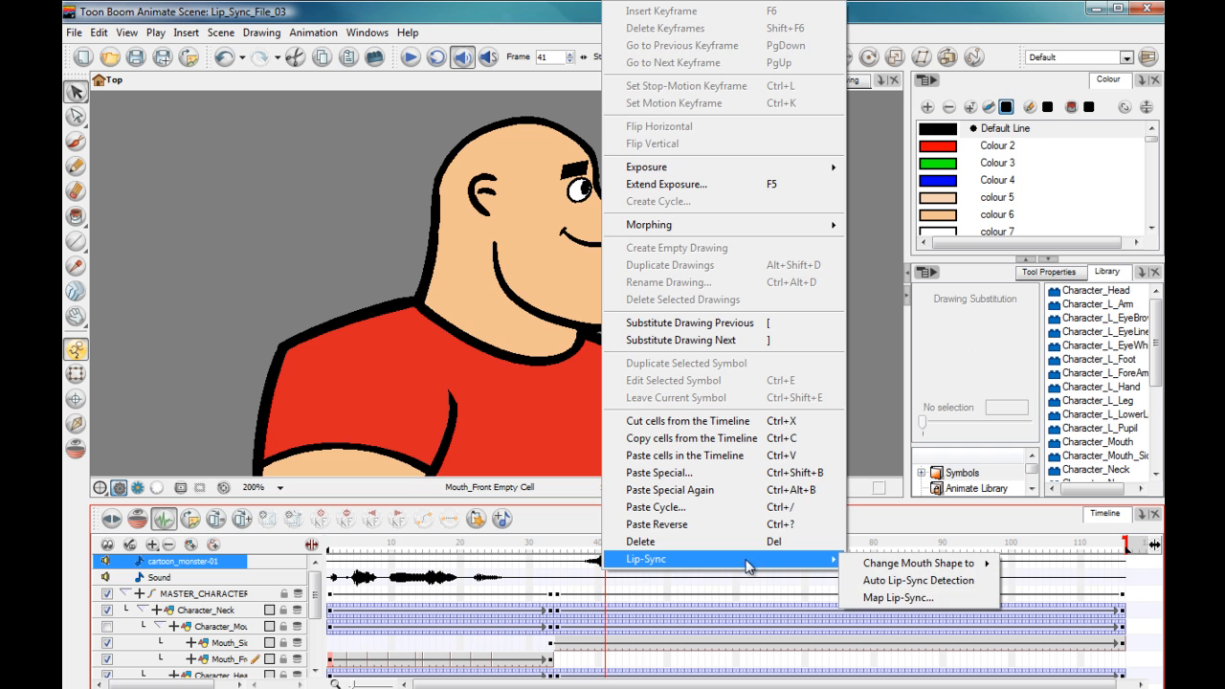
pyautogui.click(884, 598)
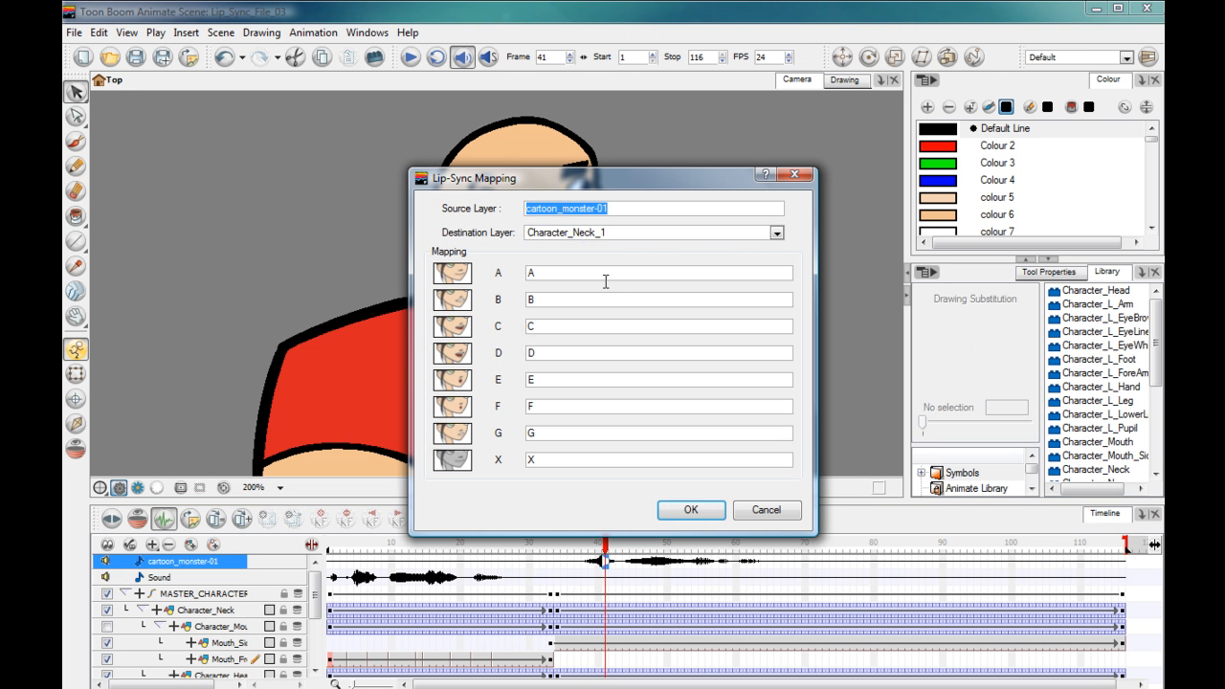
pyautogui.click(747, 232)
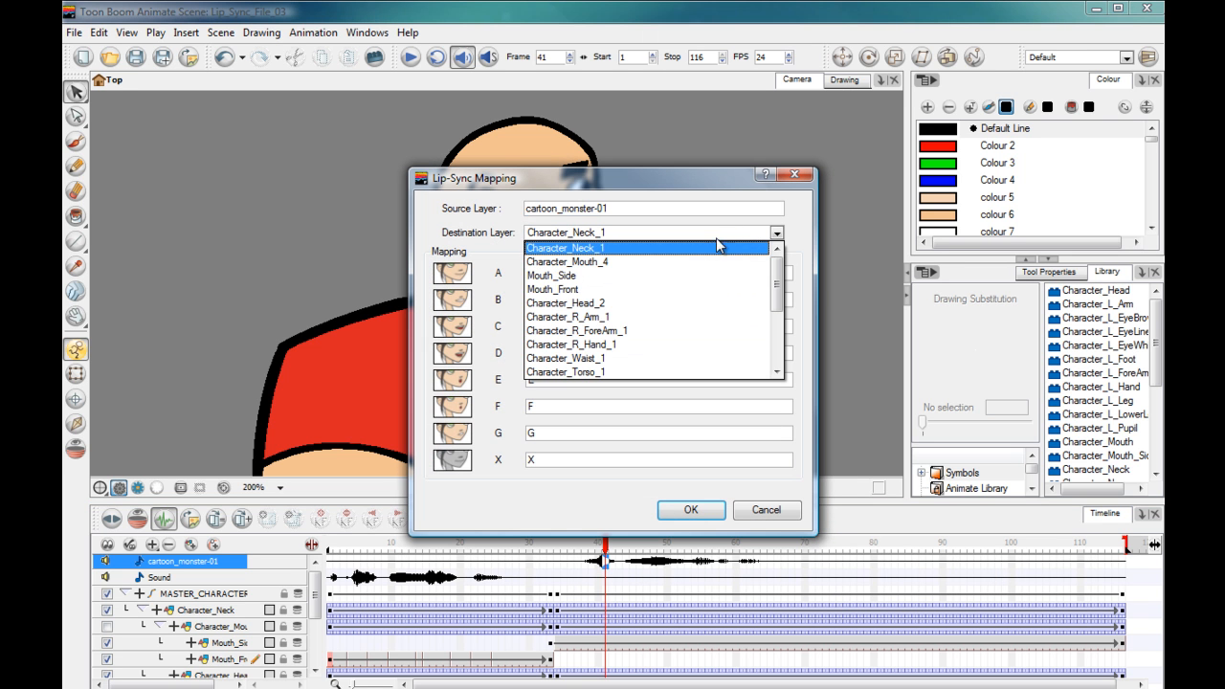
pyautogui.click(603, 275)
pyautogui.press('Tab')
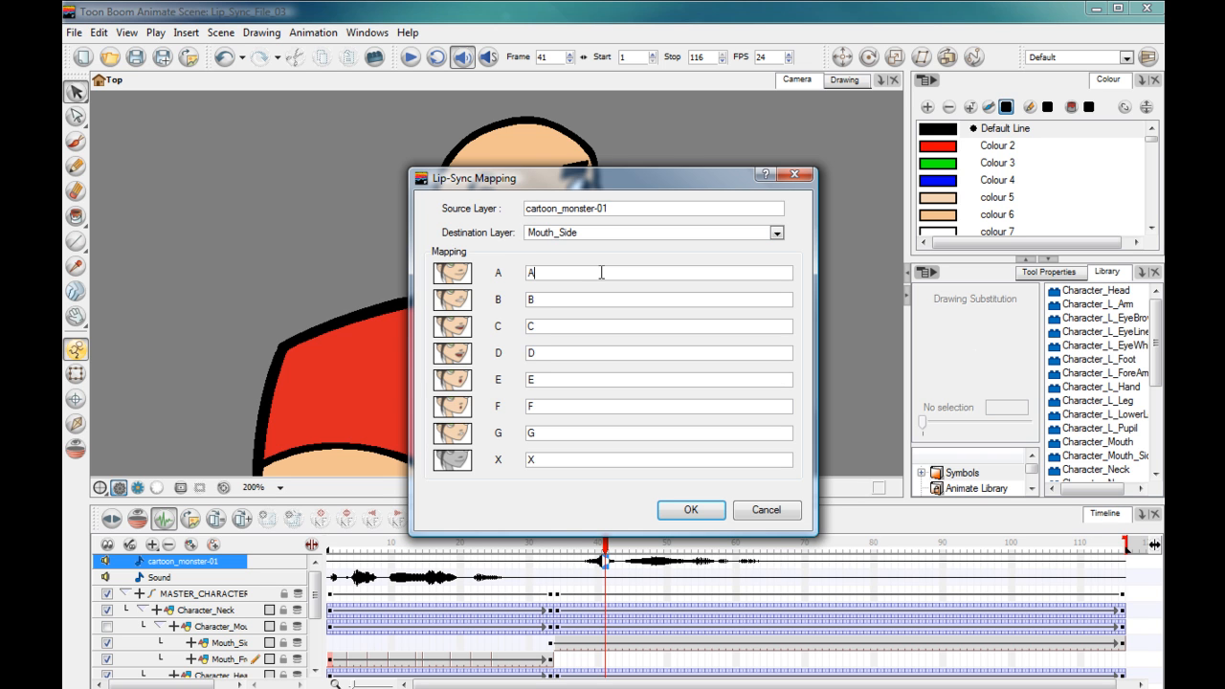
# Map the side-view mouth shapes A to G and X to drawings 1 to 8 and apply the mapping.
pyautogui.write('1')
pyautogui.press('Tab')
pyautogui.write('2')
pyautogui.write('3')
pyautogui.write('4')
pyautogui.press('Tab')
pyautogui.write('5')
pyautogui.doubleClick(545, 406)
pyautogui.write('6')
pyautogui.doubleClick(544, 433)
pyautogui.write('7')
pyautogui.doubleClick(543, 459)
pyautogui.write('8')
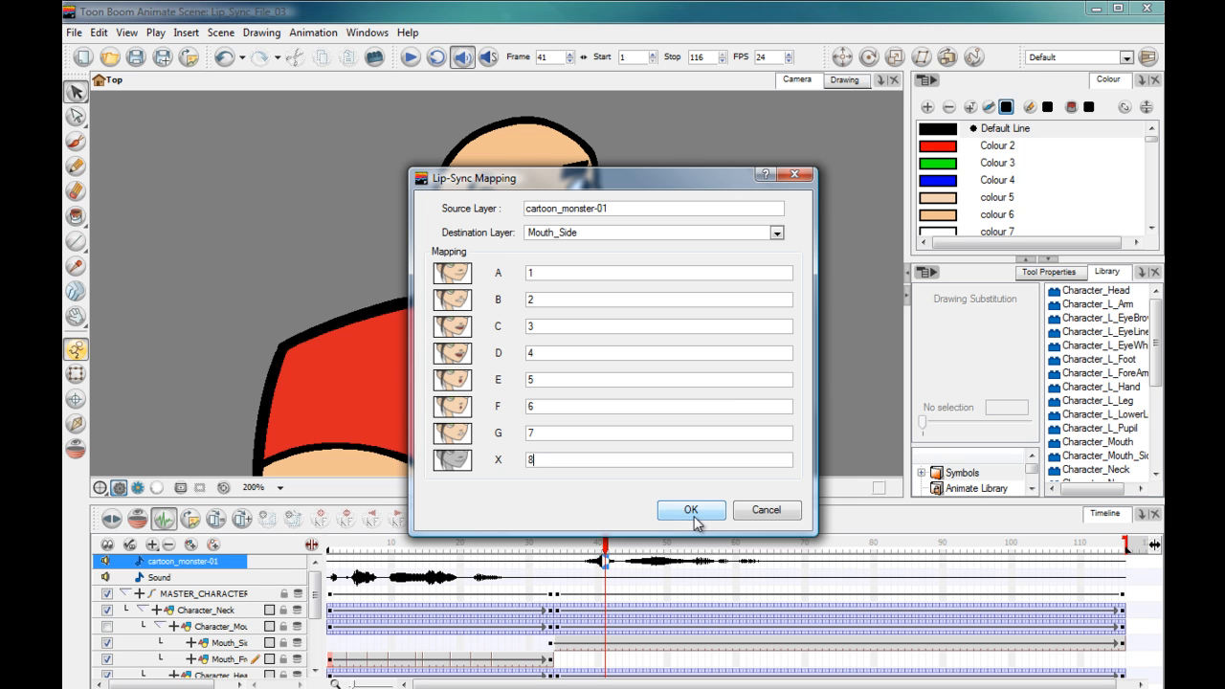
pyautogui.click(691, 510)
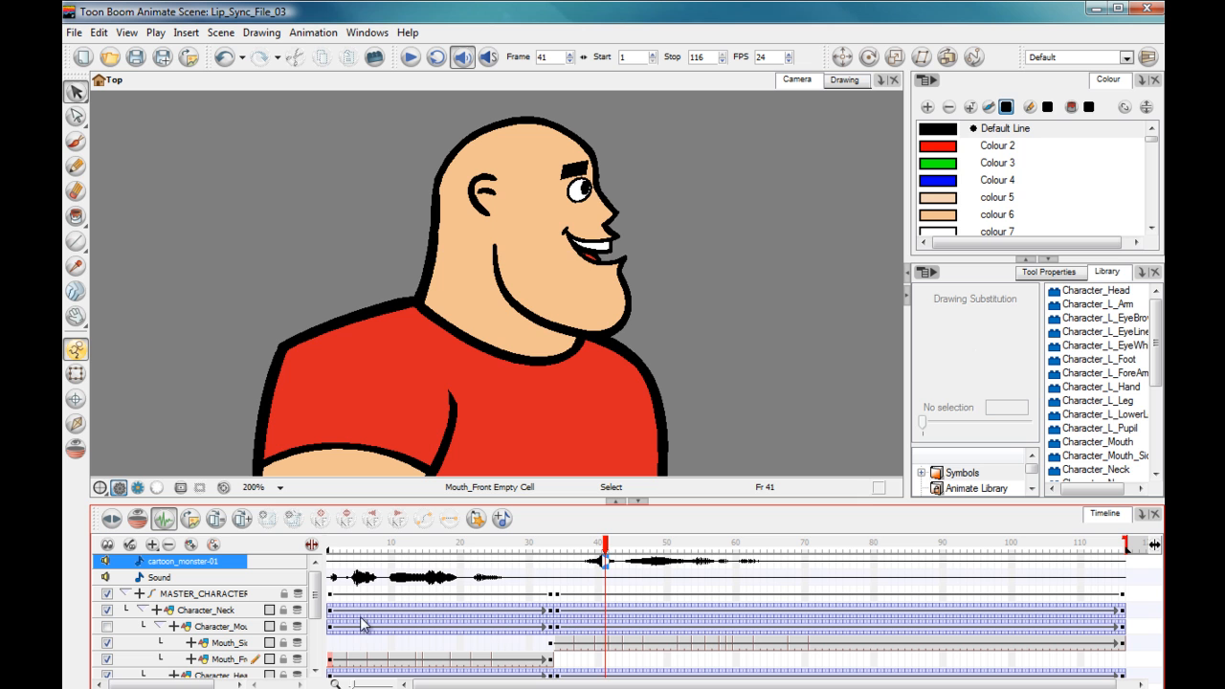
# Play back the whole scene with sound from frame 1 to check the lip-sync.
pyautogui.moveTo(600, 551); pyautogui.dragTo(331, 553)
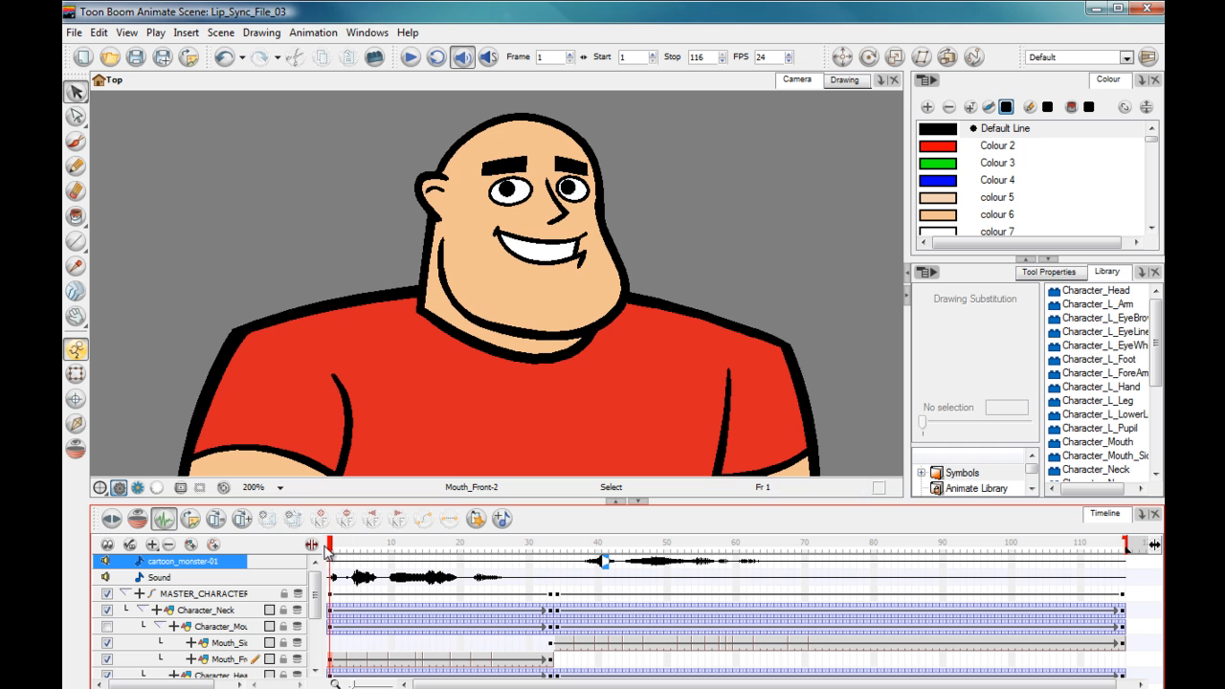
pyautogui.click(463, 60)
pyautogui.click(411, 59)
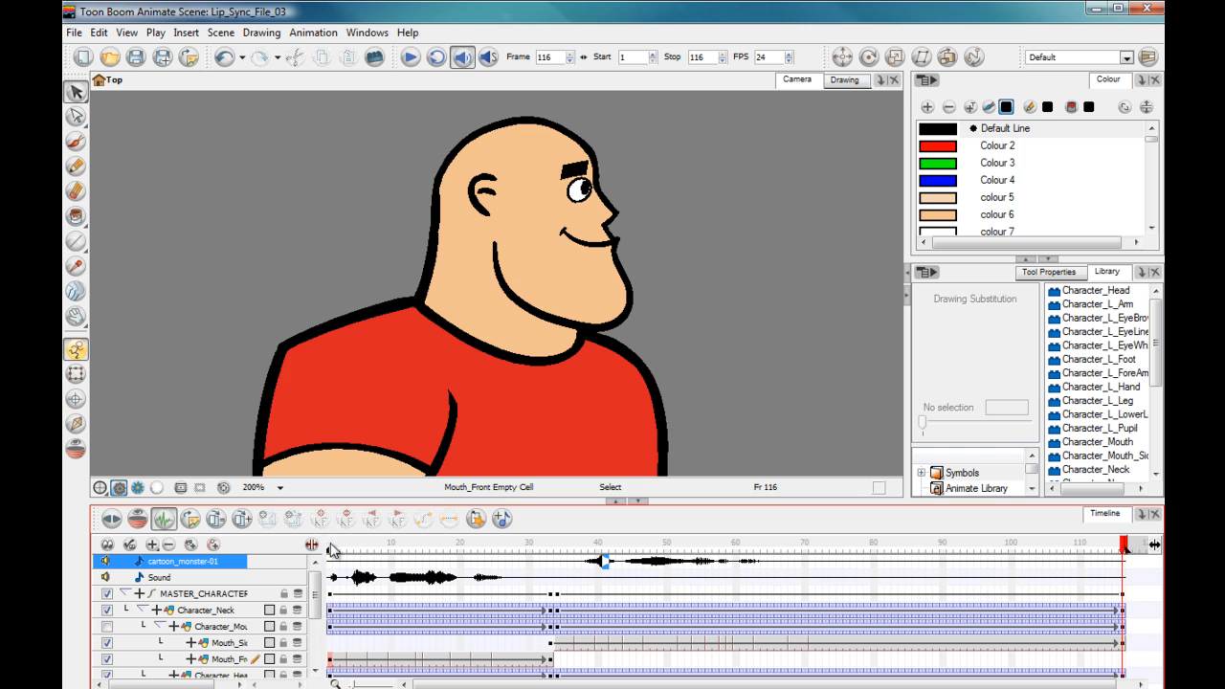
pyautogui.click(410, 60)
# Enable sound scrubbing and scrub the Mouth_Front layer from frame 1 to 32 to check its mouth drawings.
pyautogui.click(226, 658)
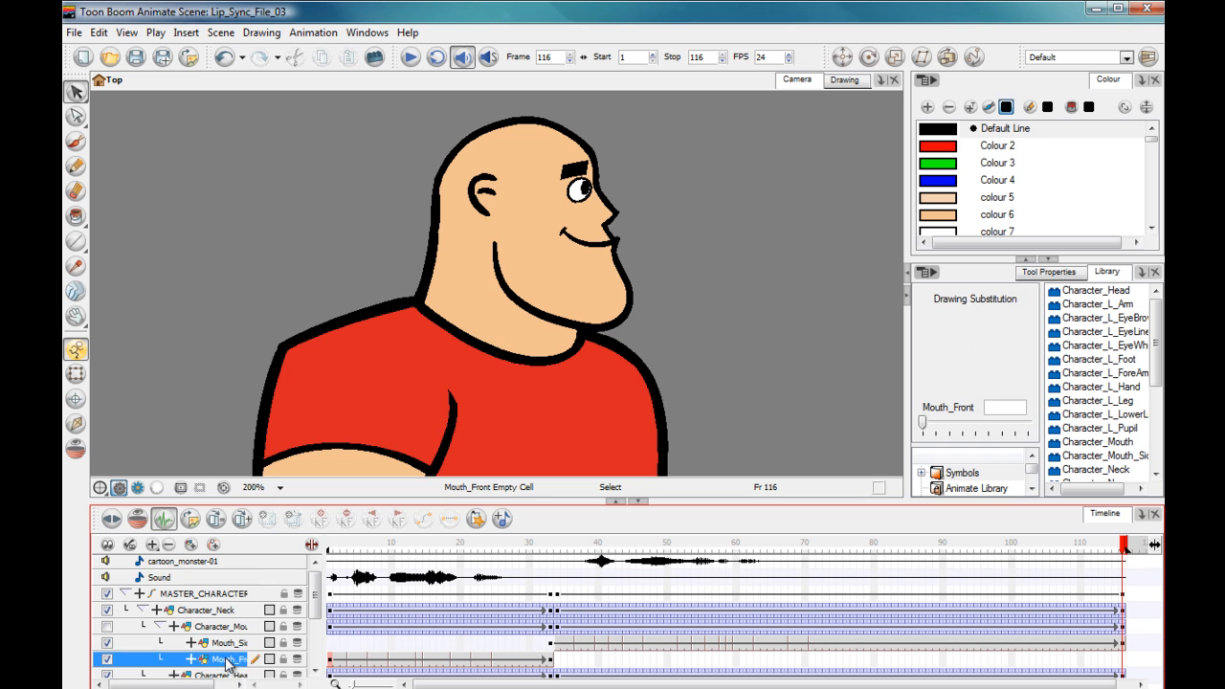
pyautogui.click(328, 663)
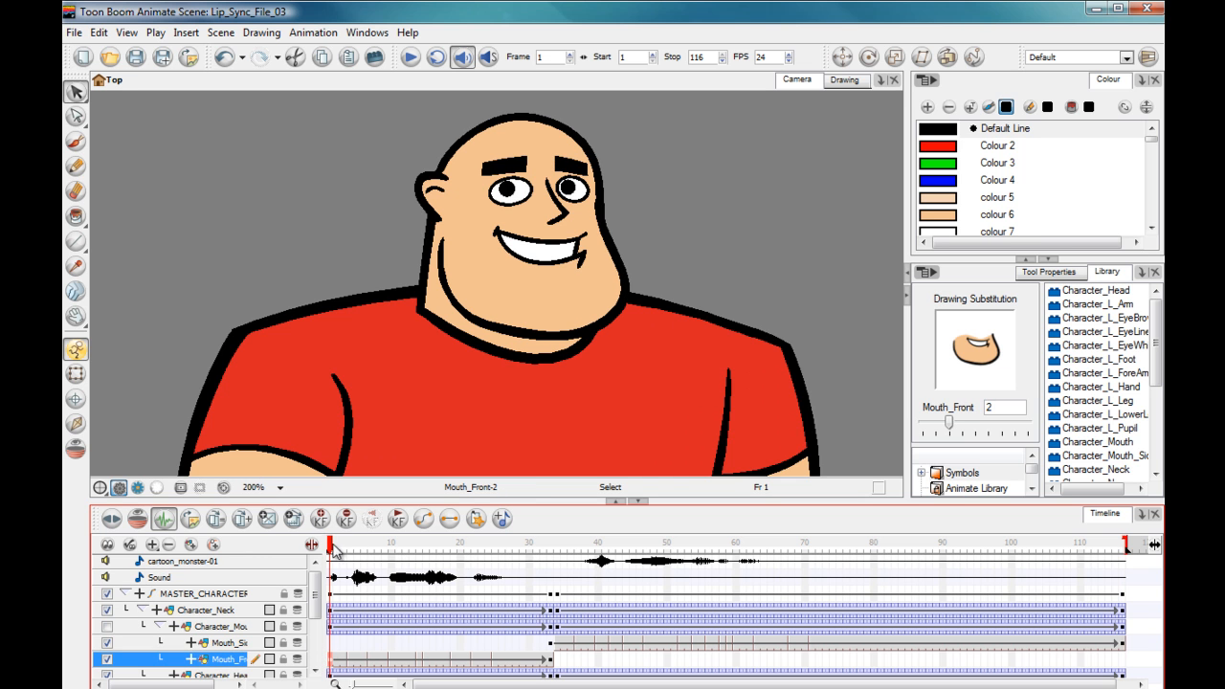
pyautogui.click(488, 58)
pyautogui.moveTo(344, 549); pyautogui.dragTo(543, 544)
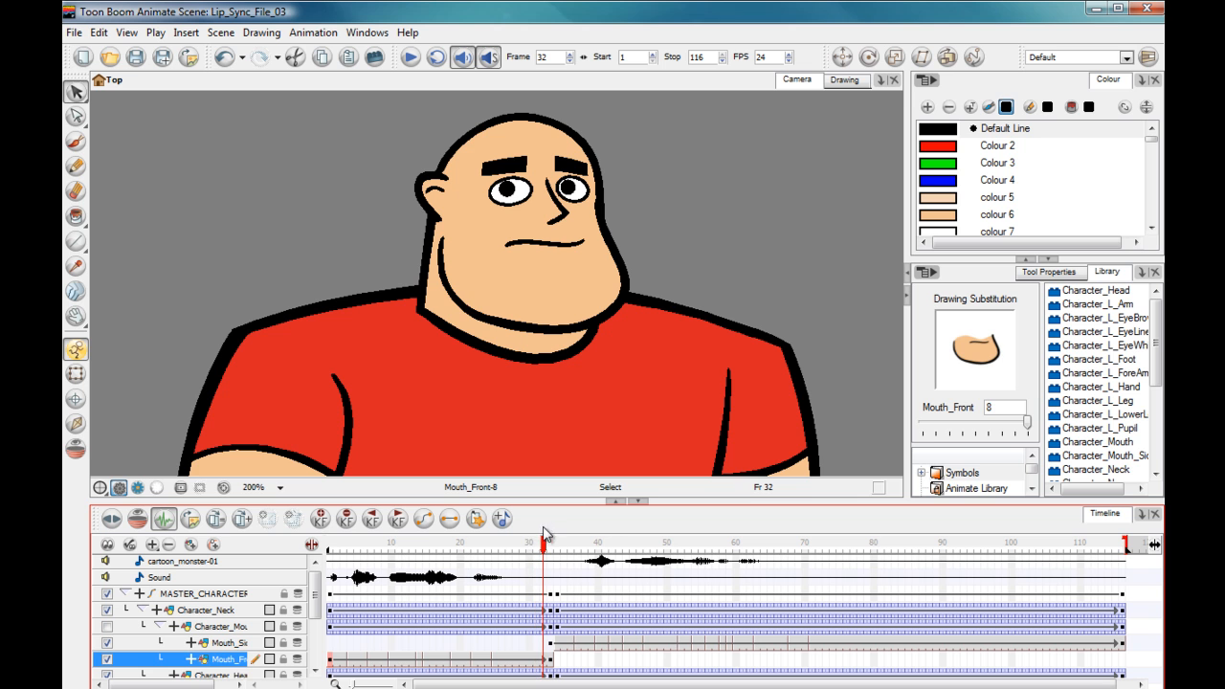
# Scrub the Mouth_Side layer, substitute drawing 8 at frame 44, and check the surrounding frames up to 56.
pyautogui.click(228, 645)
pyautogui.moveTo(549, 546)
pyautogui.mouseDown()
pyautogui.moveTo(742, 554)
pyautogui.moveTo(611, 551)
pyautogui.mouseUp()
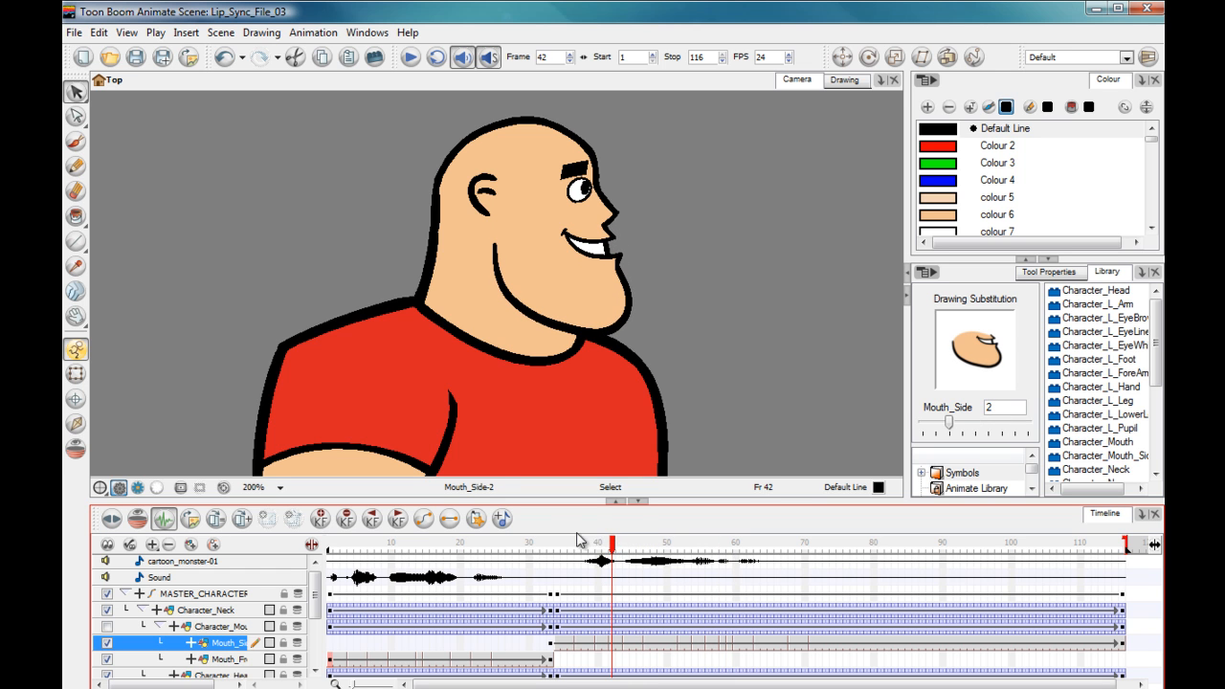
pyautogui.moveTo(632, 549)
pyautogui.mouseDown()
pyautogui.moveTo(656, 549)
pyautogui.moveTo(612, 551)
pyautogui.moveTo(629, 552)
pyautogui.mouseUp()
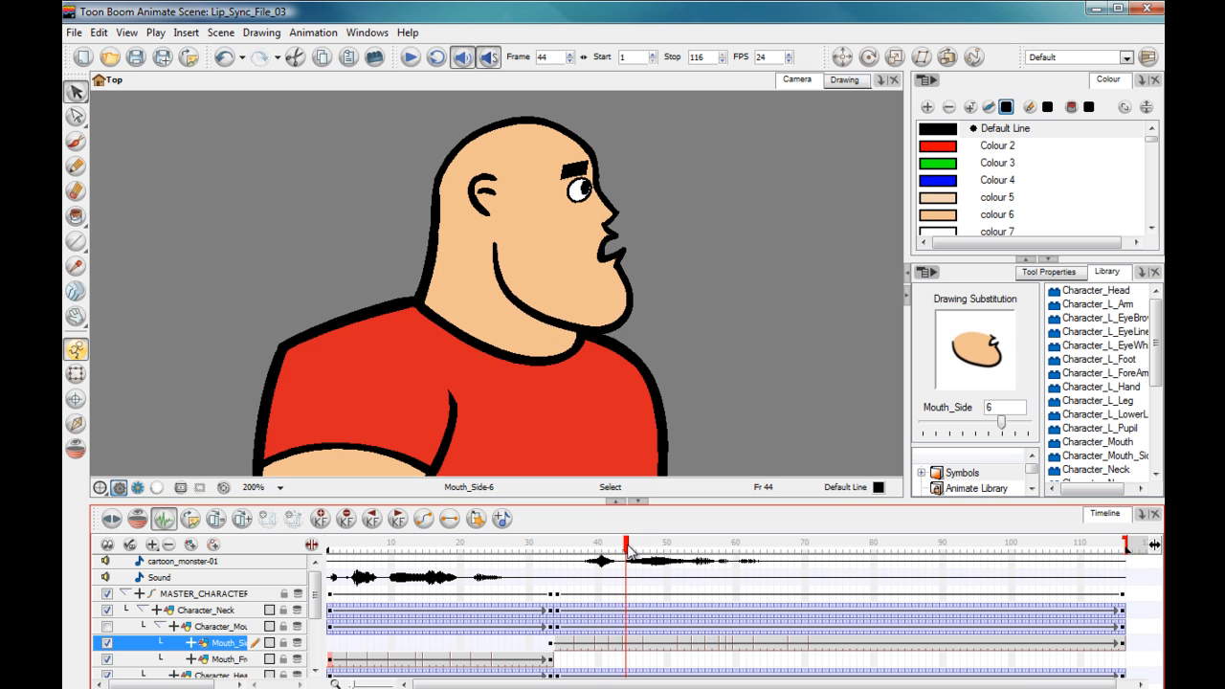
pyautogui.click(626, 643)
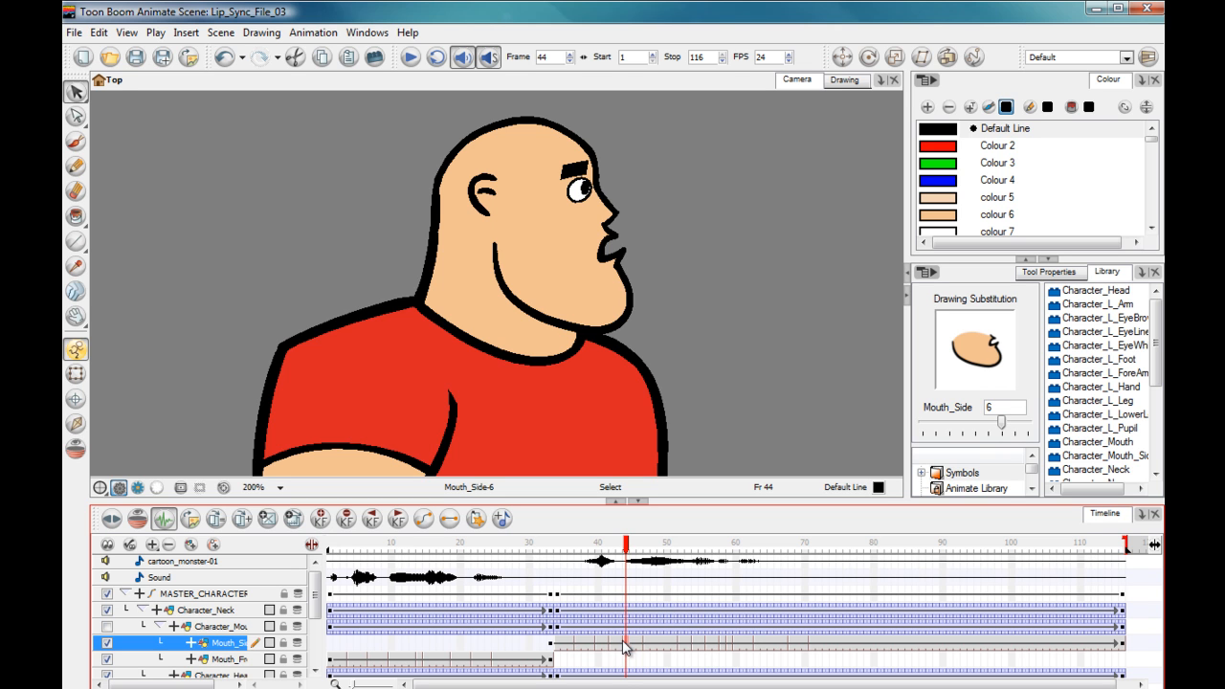
pyautogui.moveTo(1001, 424); pyautogui.dragTo(1025, 428)
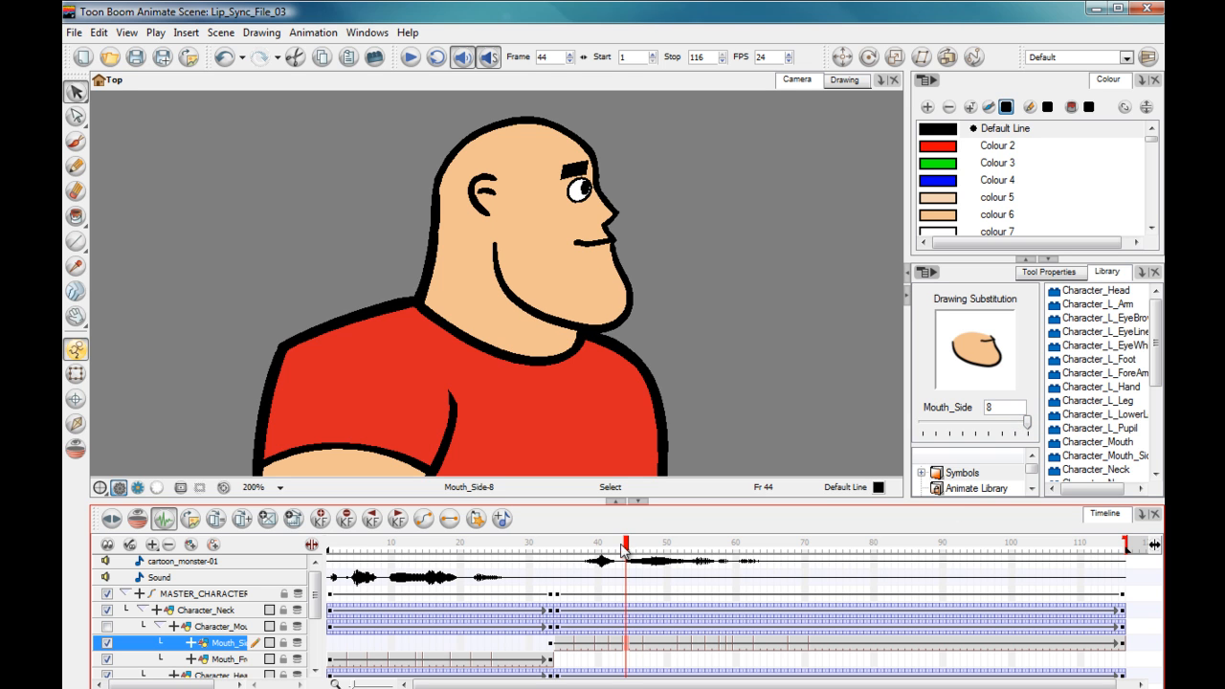
pyautogui.moveTo(572, 549)
pyautogui.mouseDown()
pyautogui.moveTo(735, 559)
pyautogui.moveTo(670, 558)
pyautogui.moveTo(711, 551)
pyautogui.mouseUp()
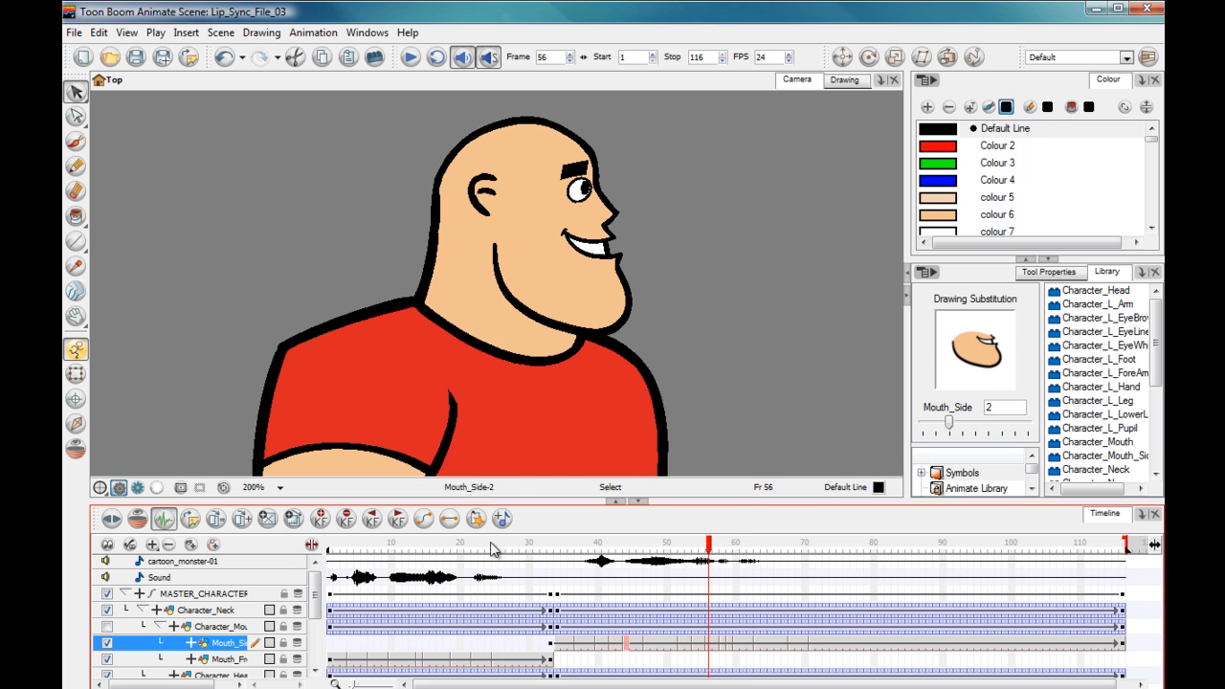
# Play the scene again and scrub the dialogue with sound from frame 1 to 64.
pyautogui.click(331, 548)
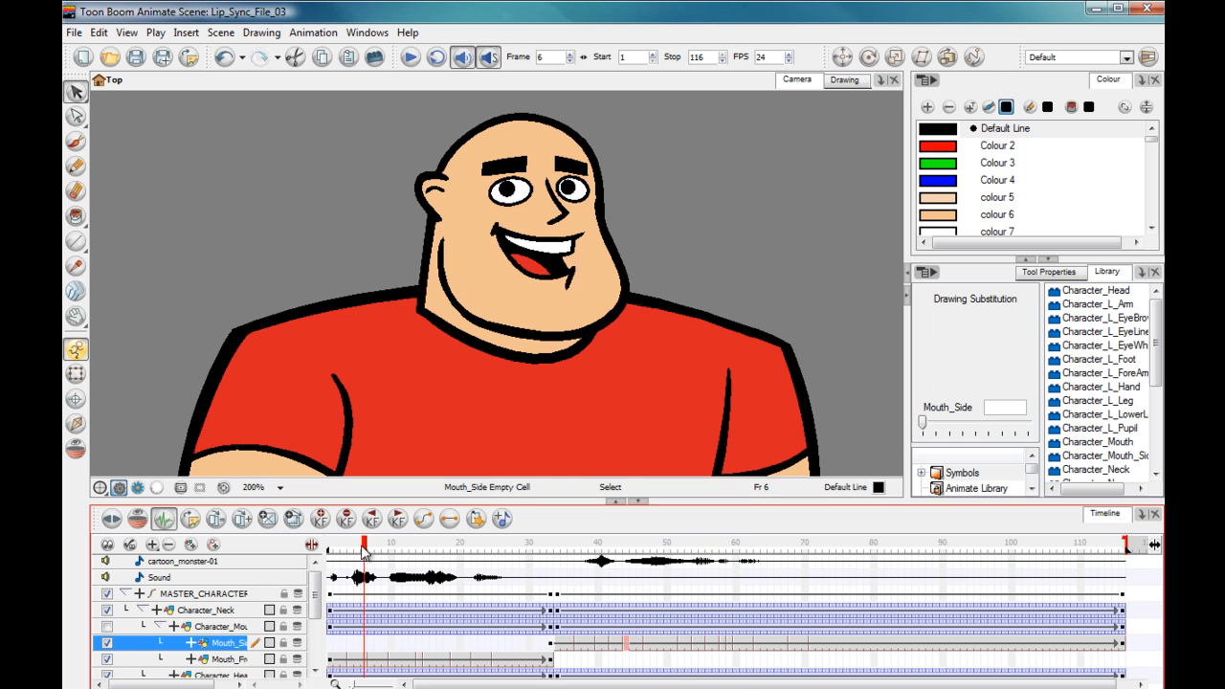
pyautogui.click(403, 58)
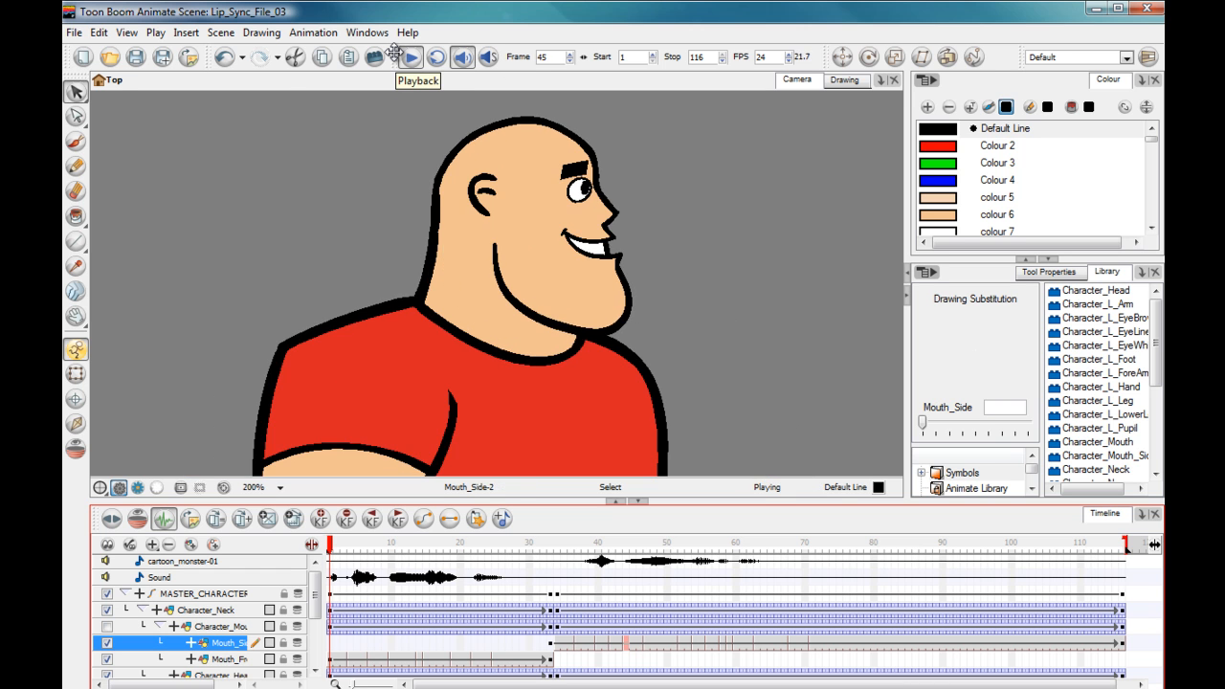
pyautogui.moveTo(333, 550)
pyautogui.mouseDown()
pyautogui.moveTo(494, 536)
pyautogui.moveTo(764, 548)
pyautogui.mouseUp()
pyautogui.click(488, 60)
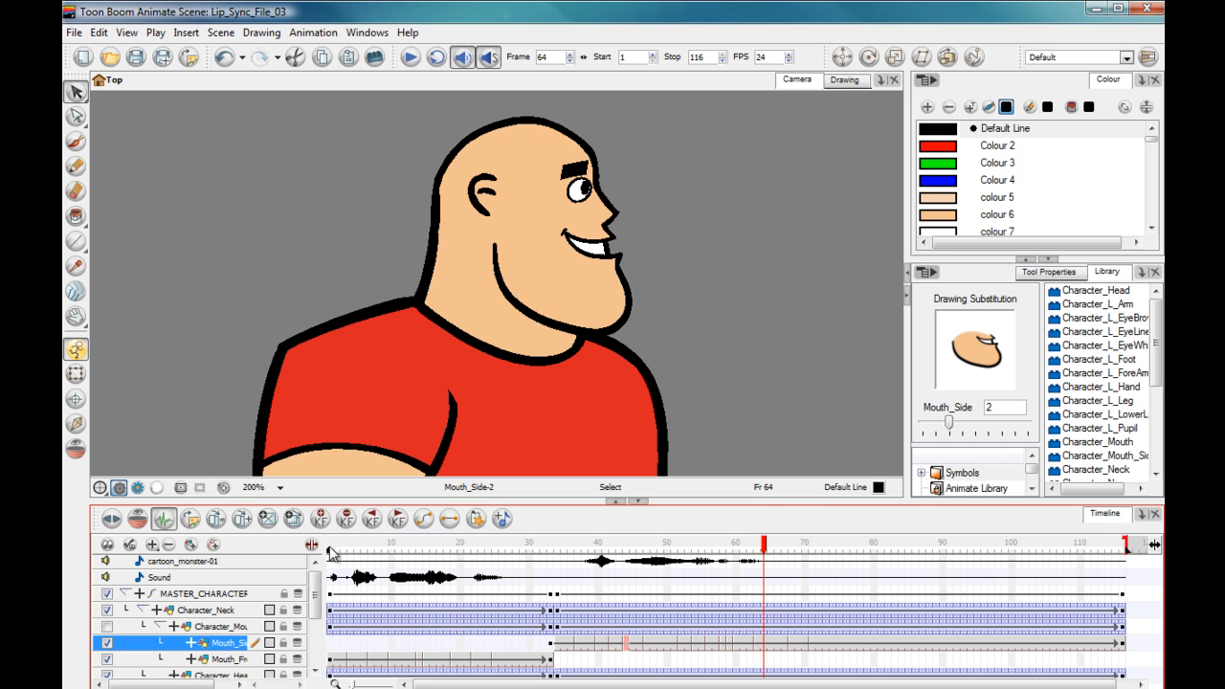
# Return to frame 1, frame the whole character at 66% zoom, turn off sound scrubbing, and play back the scene.
pyautogui.hotkey('shift', ',')
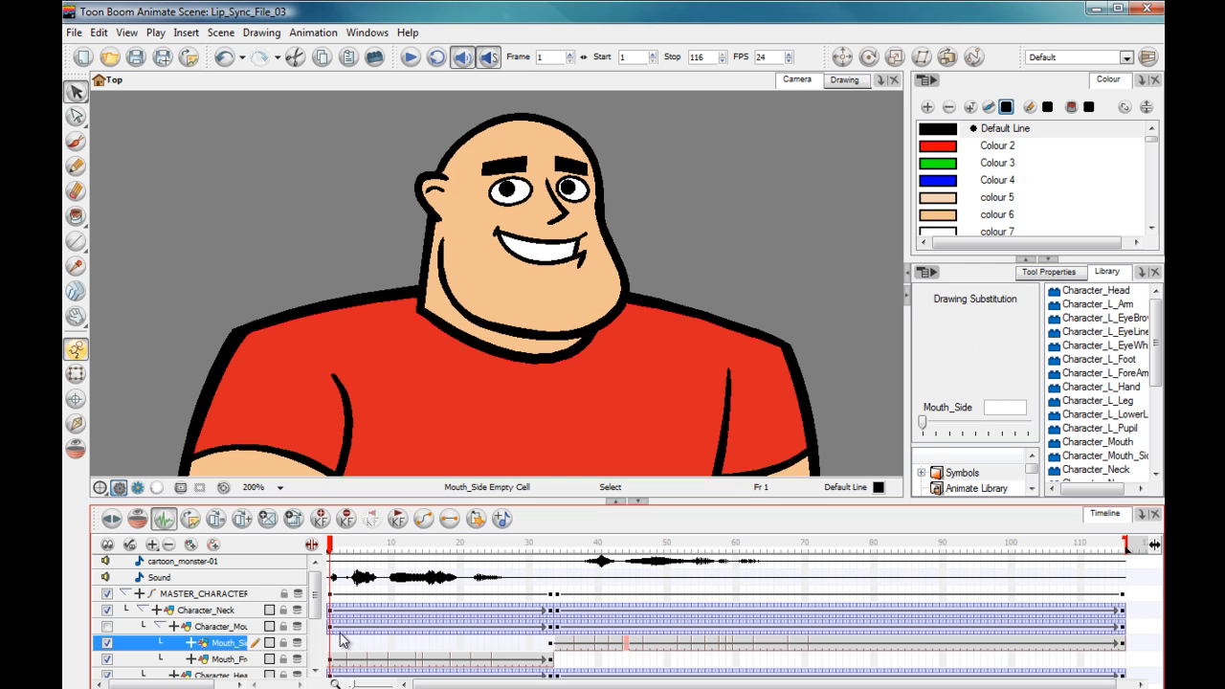
pyautogui.click(192, 188)
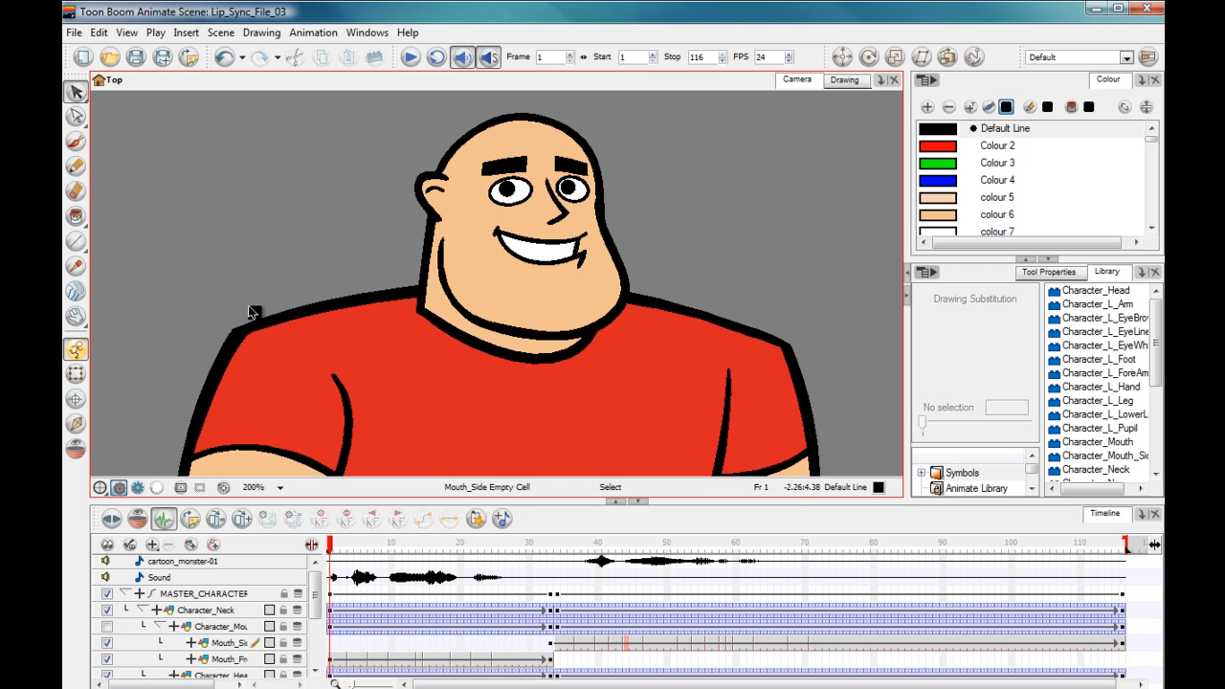
pyautogui.press('2')
pyautogui.press('2')
pyautogui.press('2')
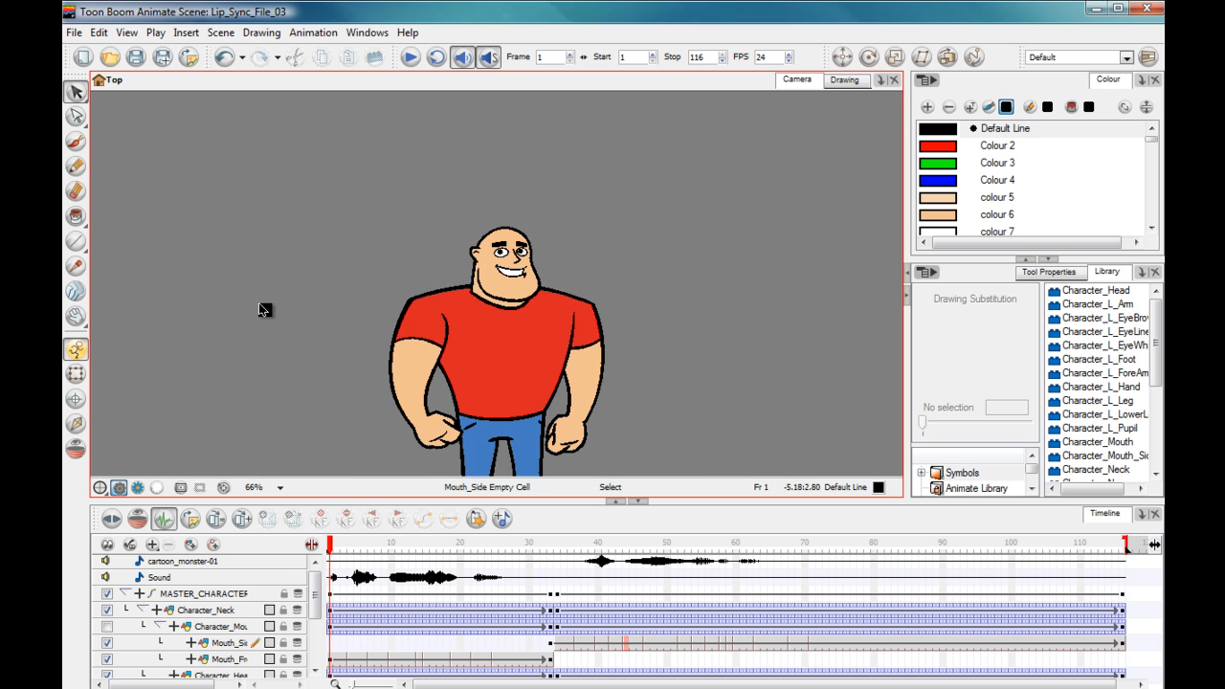
pyautogui.moveTo(266, 314); pyautogui.dragTo(271, 239)
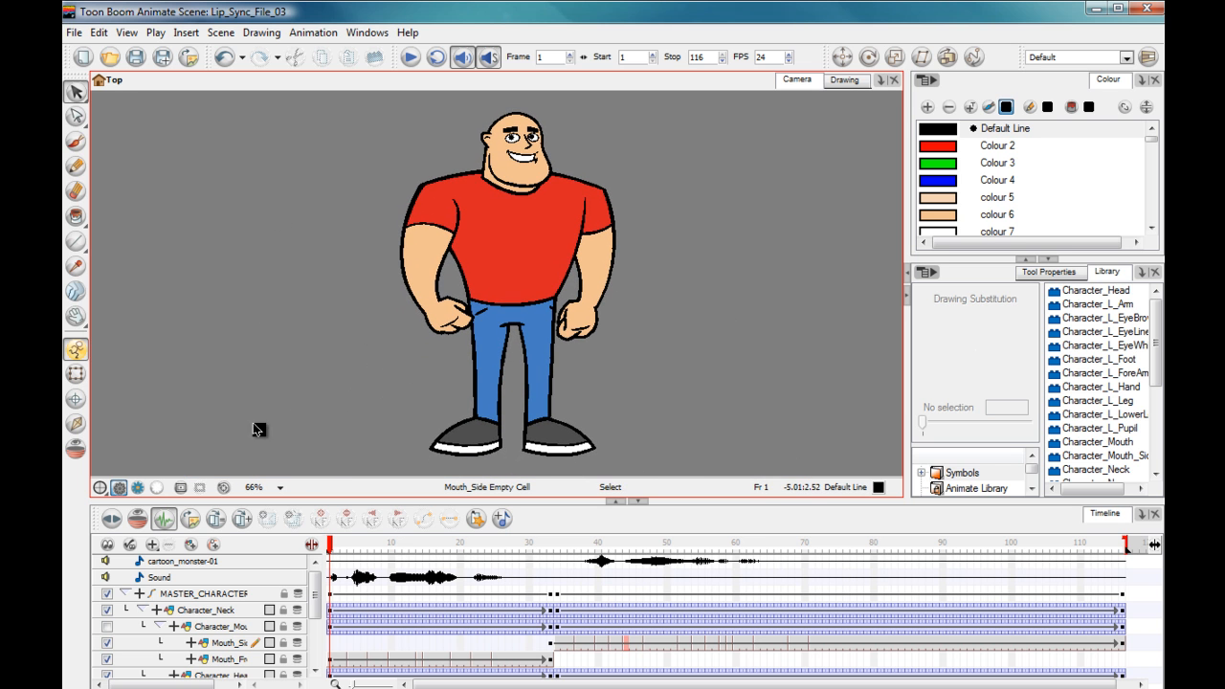
pyautogui.click(488, 59)
pyautogui.click(410, 58)
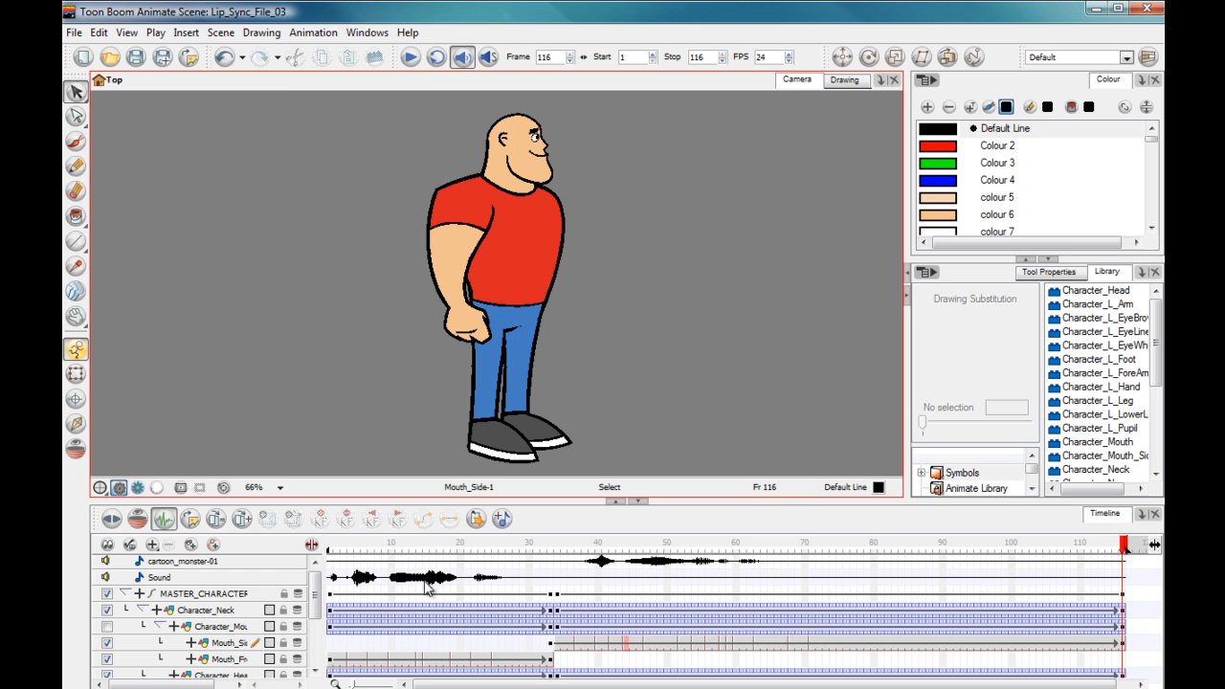
# Scrub the front-view dialogue from frame 4 to 31 and back to frame 1 to check the mouth shapes.
pyautogui.click(350, 554)
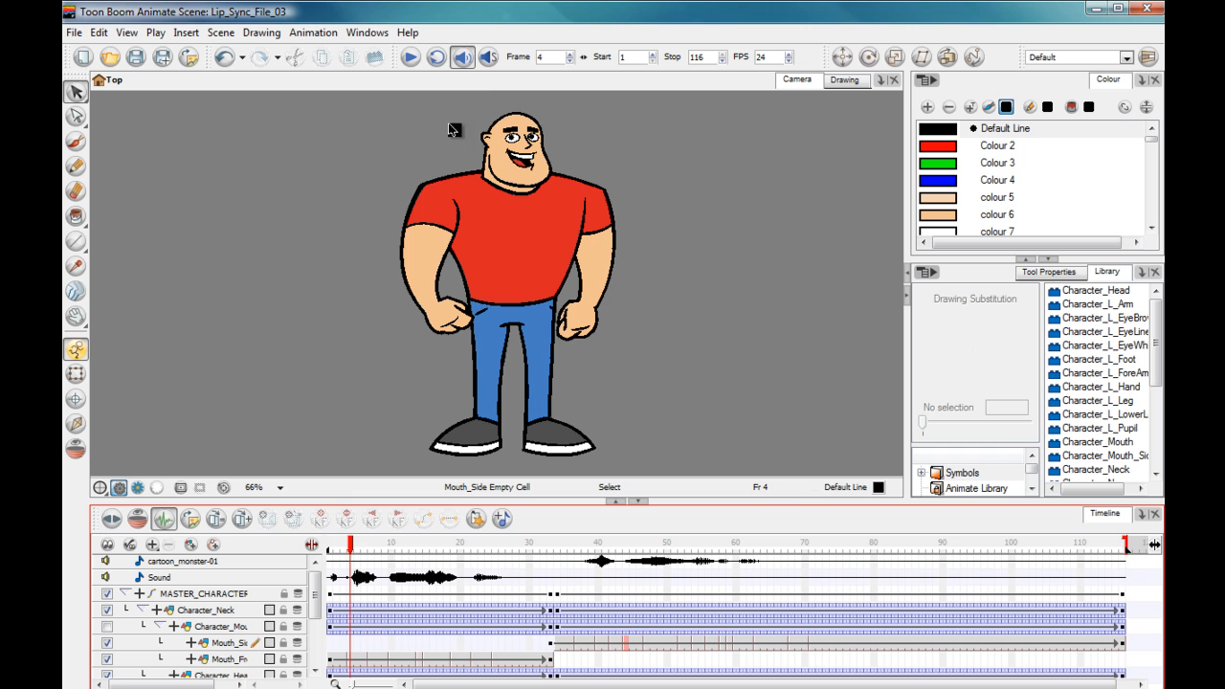
pyautogui.moveTo(355, 555); pyautogui.dragTo(537, 553)
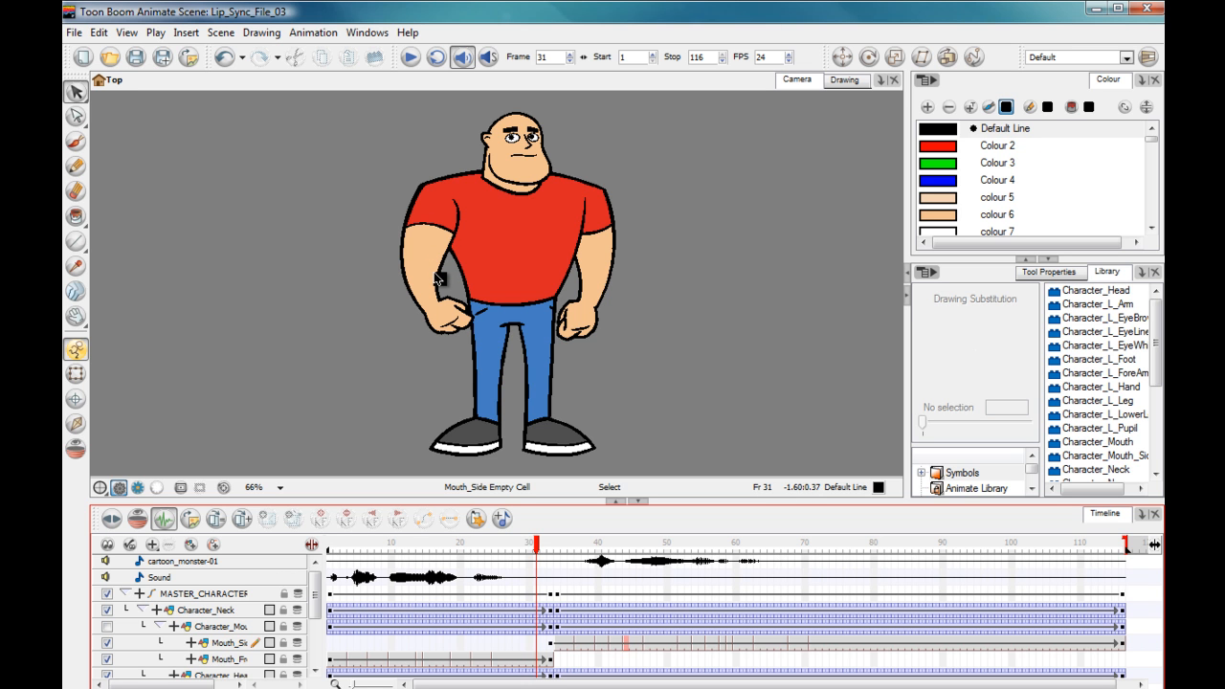
pyautogui.moveTo(538, 551); pyautogui.dragTo(329, 549)
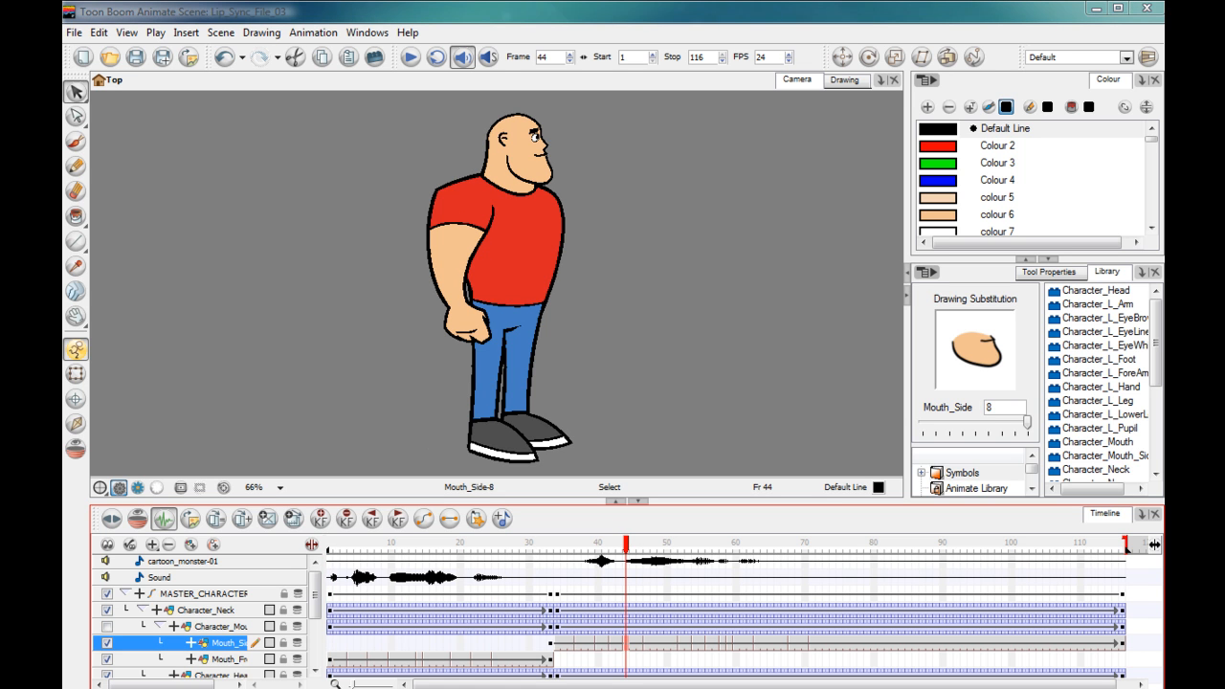
# Collapse the Character_Mouth, Character_Neck and MASTER_CHARACTER layers in the timeline.
pyautogui.click(159, 627)
pyautogui.click(143, 611)
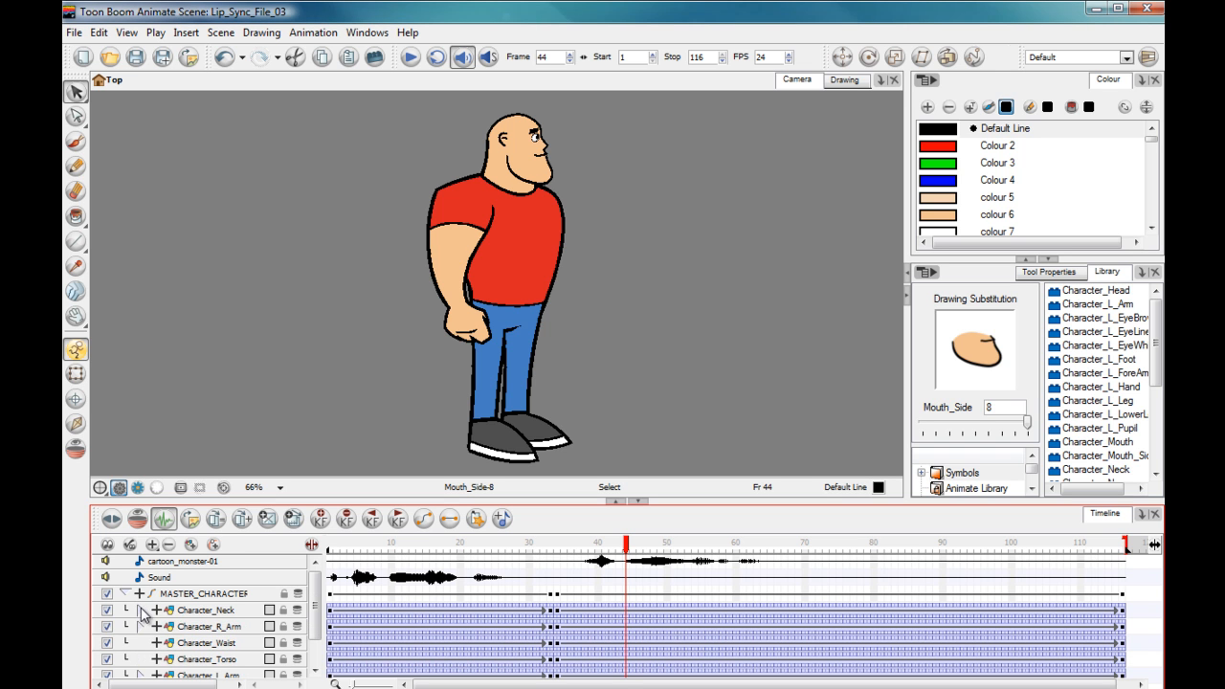
pyautogui.click(125, 595)
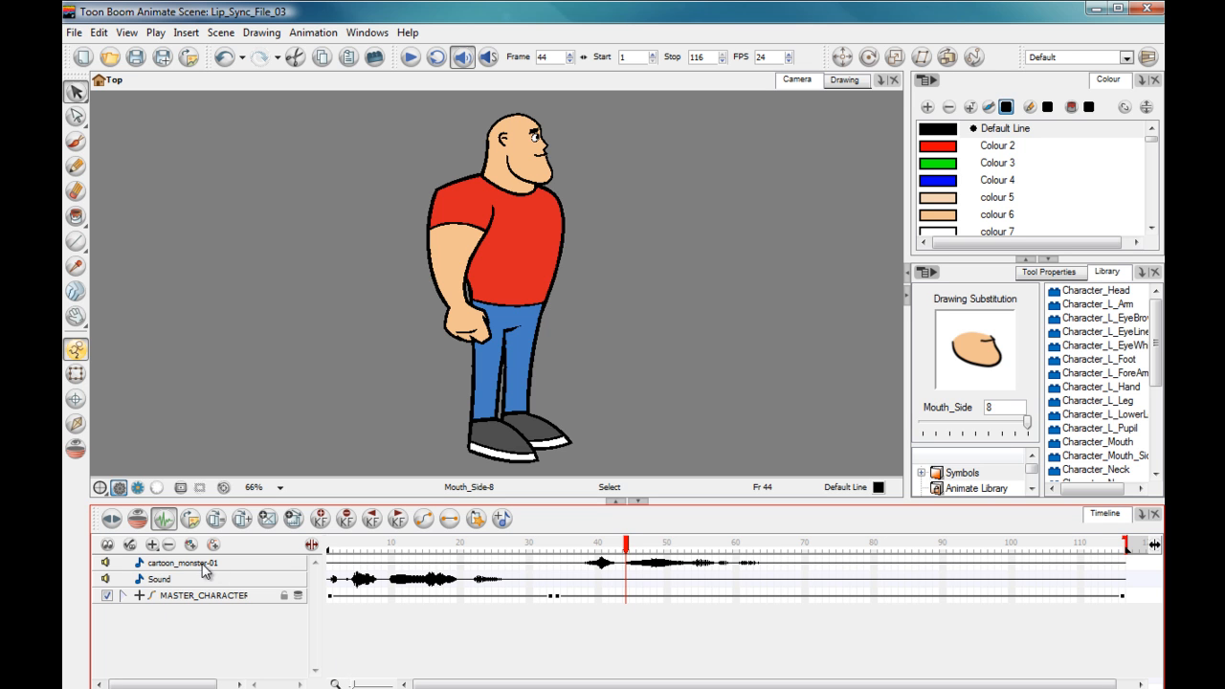
pyautogui.click(107, 563)
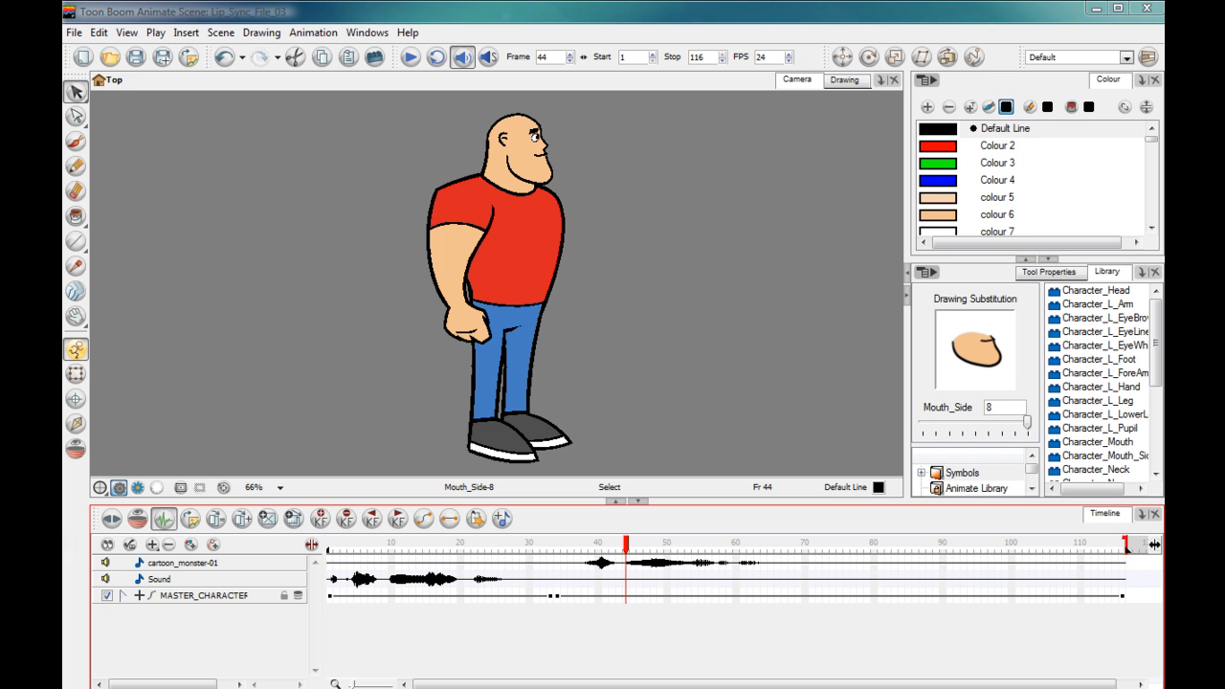
# Frame the character's head and torso at 125% zoom, play the scene from frame 1, and return to the first frame.
pyautogui.click(332, 547)
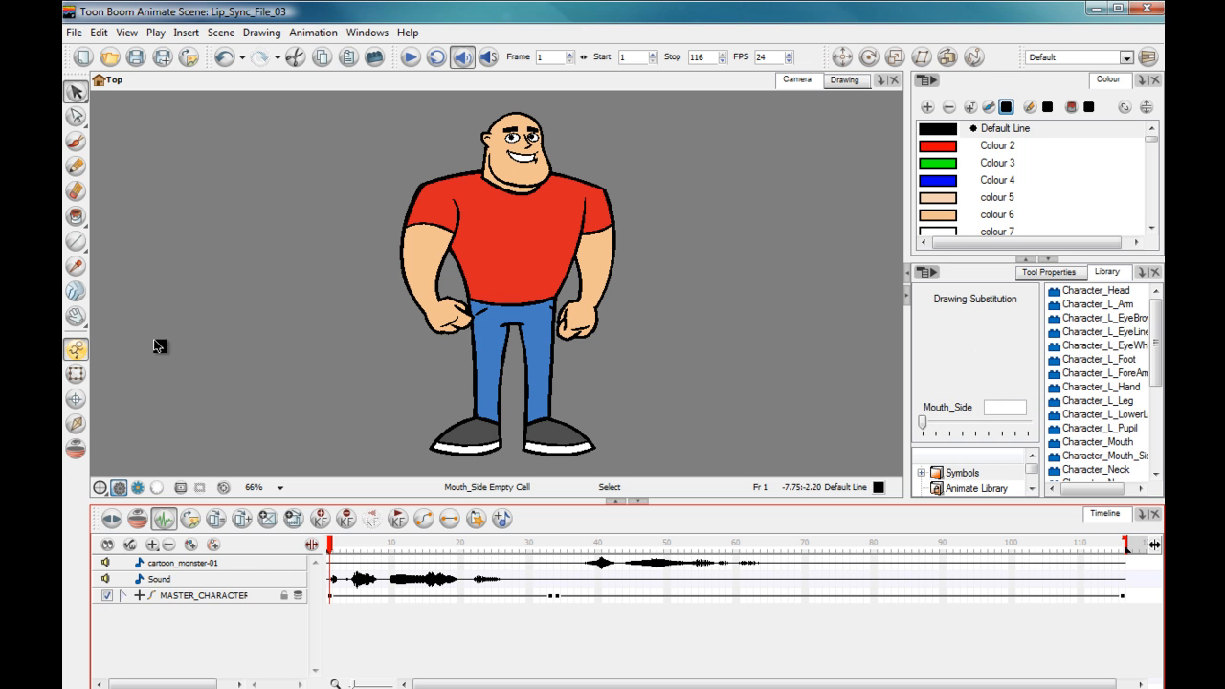
pyautogui.click(158, 391)
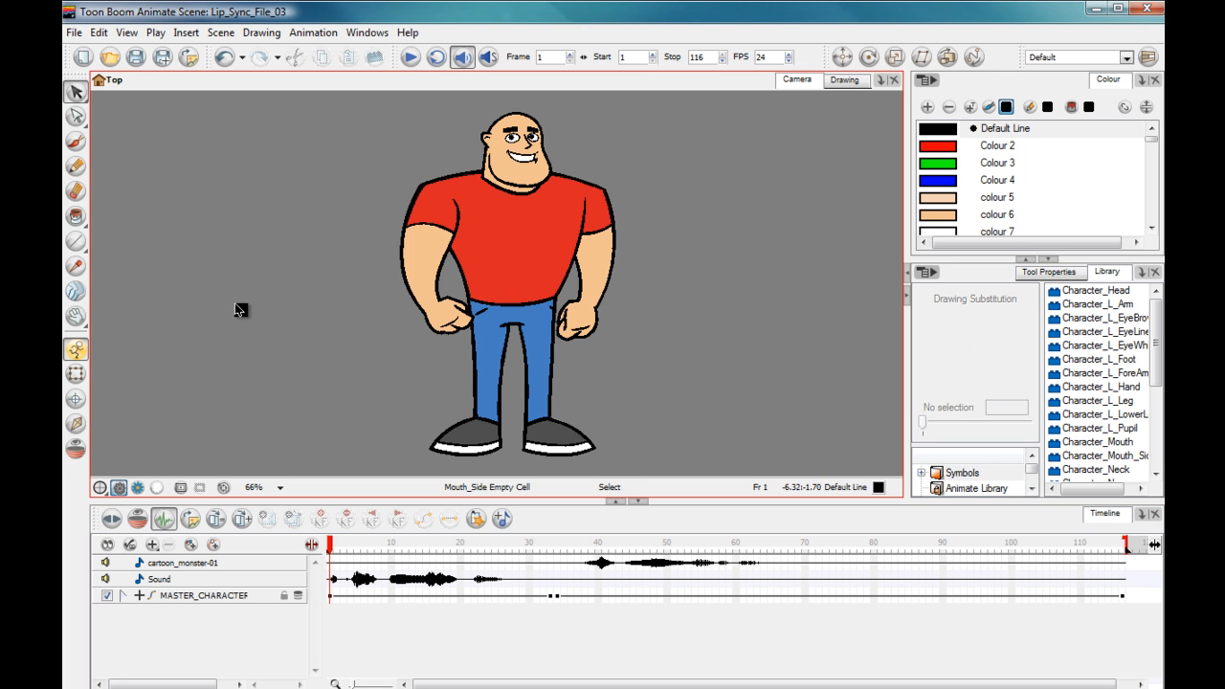
pyautogui.scroll(3, 213, 326)
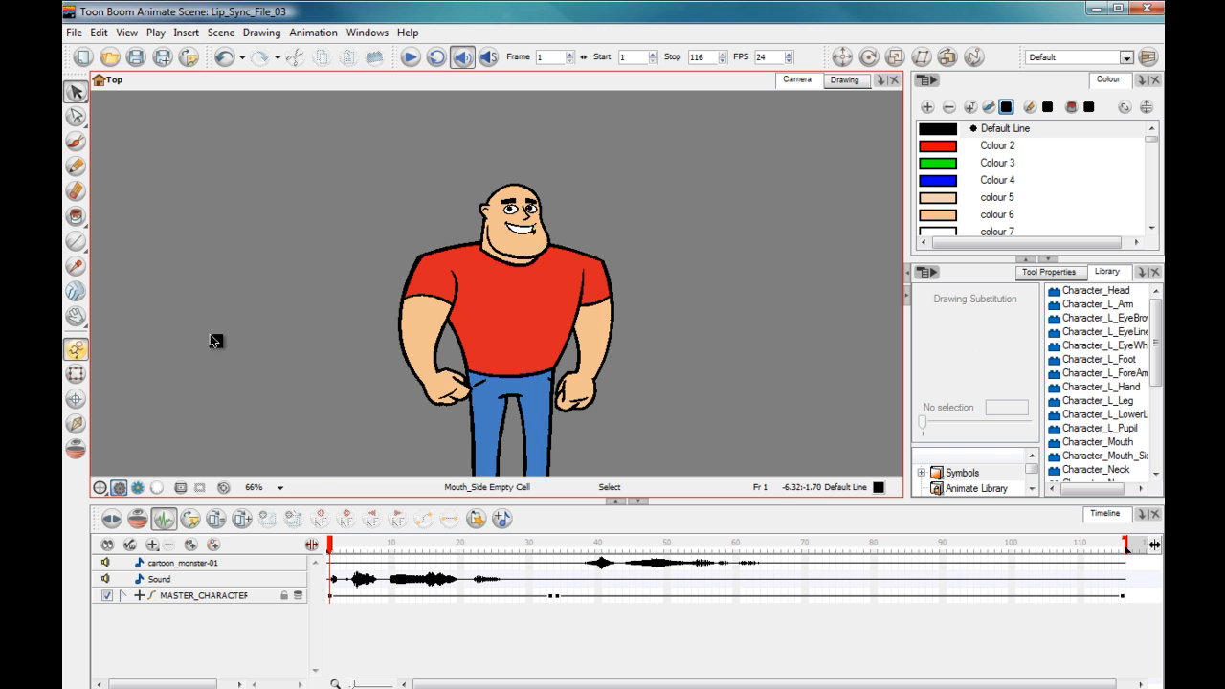
pyautogui.press('2')
pyautogui.press('2')
pyautogui.moveTo(214, 310)
pyautogui.mouseDown()
pyautogui.moveTo(212, 335)
pyautogui.moveTo(208, 324)
pyautogui.mouseUp()
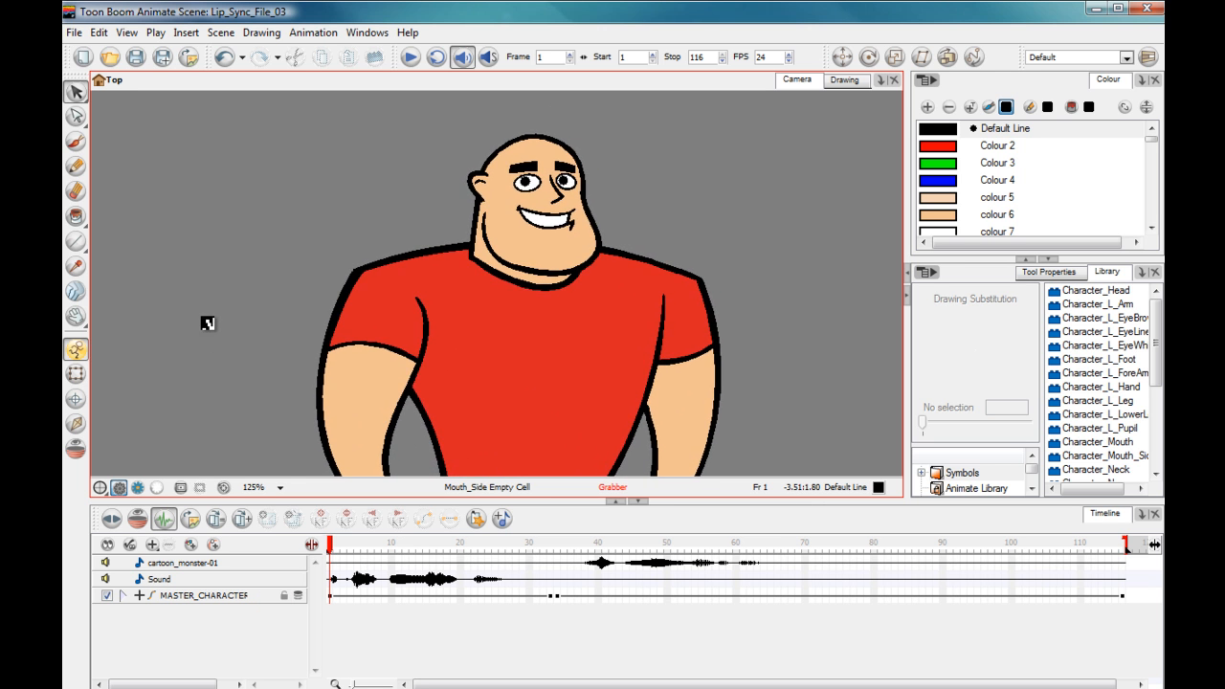
pyautogui.click(409, 59)
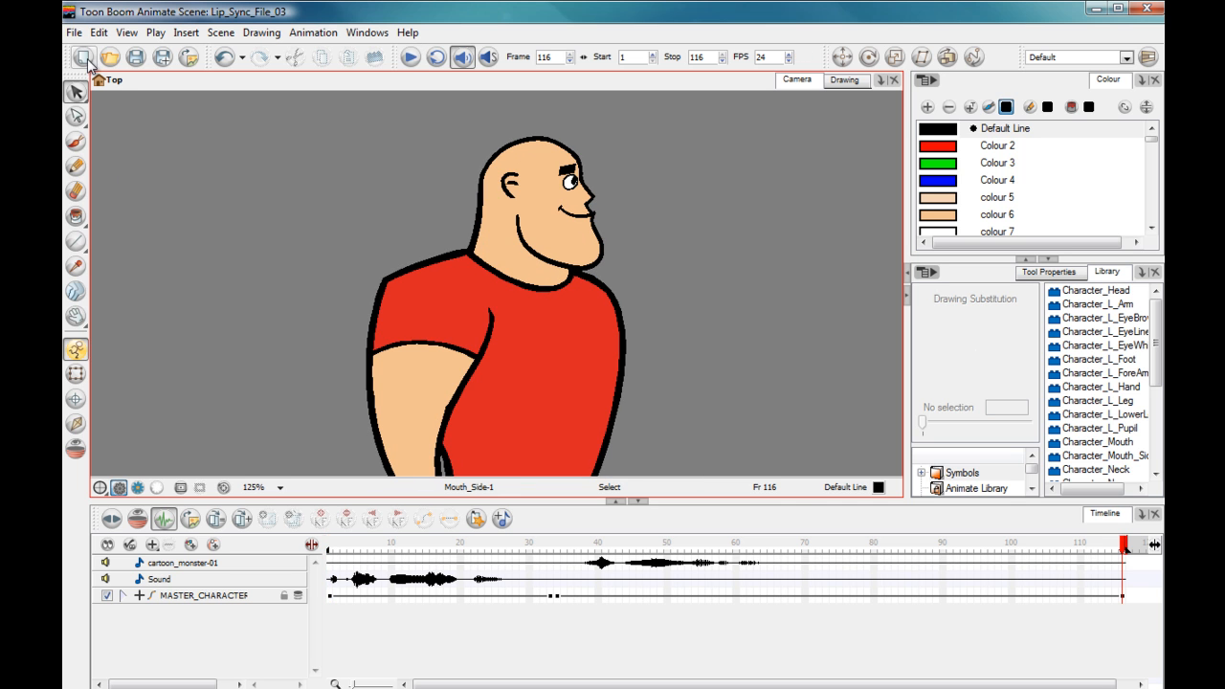
pyautogui.click(334, 548)
pyautogui.click(330, 548)
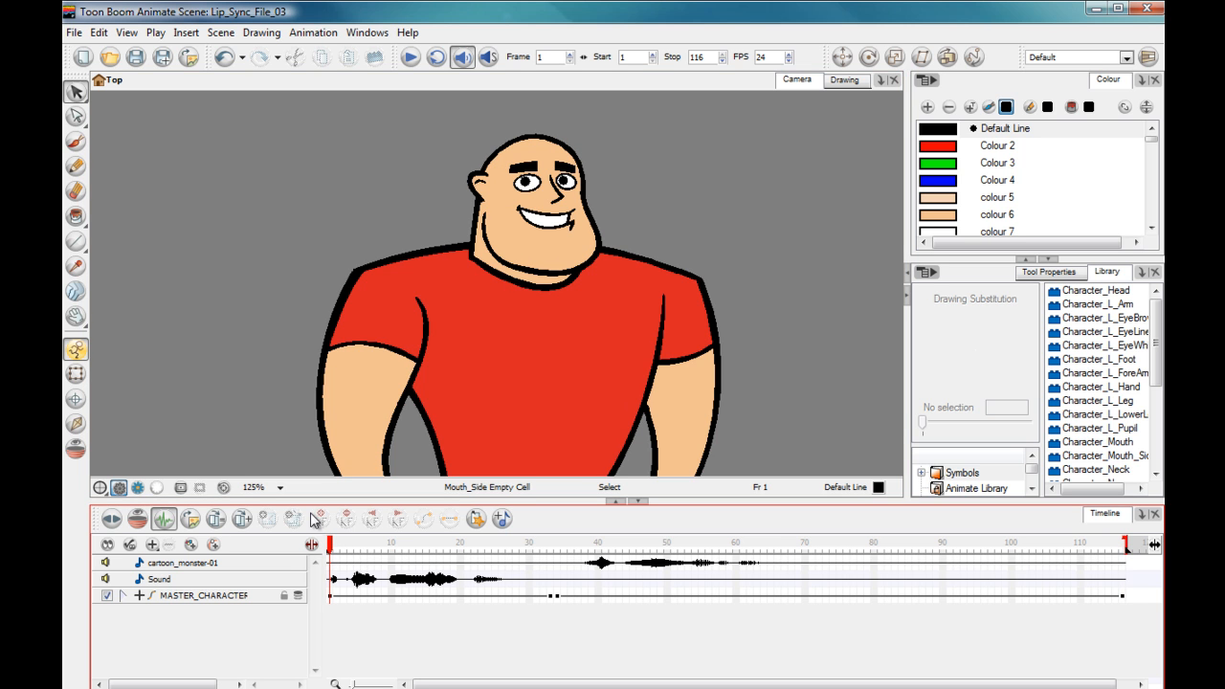
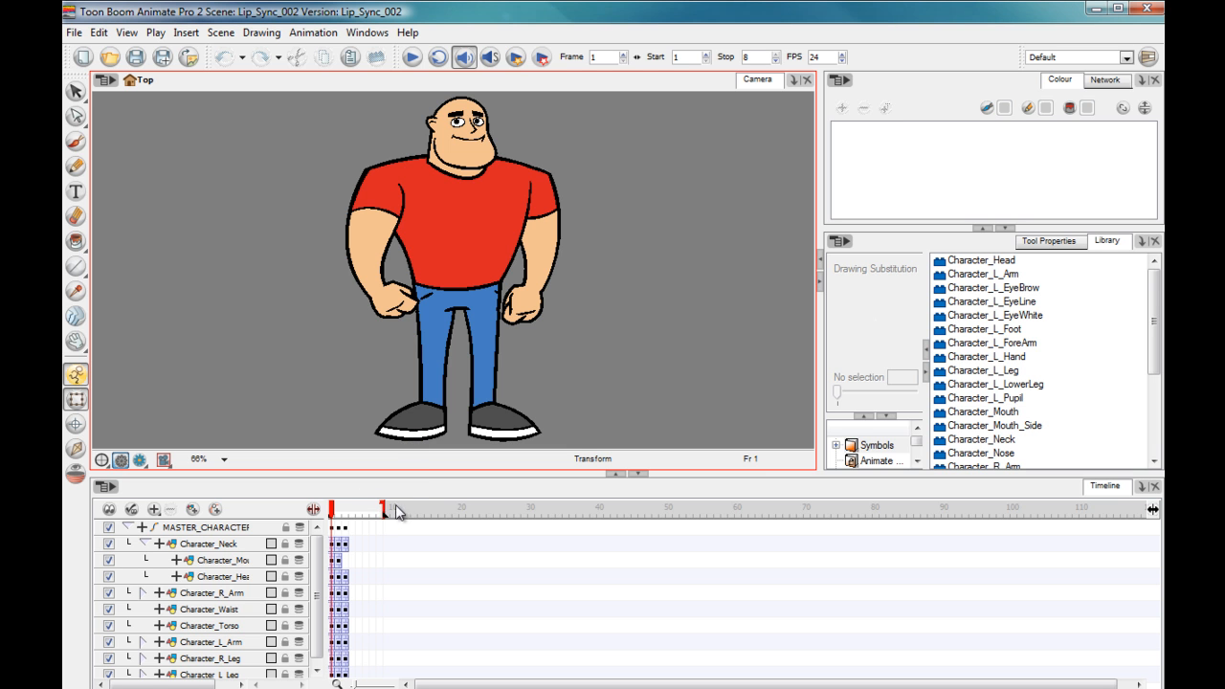
# In the Lip_Sync_002 scene in Toon Boom Animate Pro 2, extend the scene to 108 frames and import the cartoon_monster-01 sound.
pyautogui.moveTo(417, 514); pyautogui.dragTo(1073, 514)
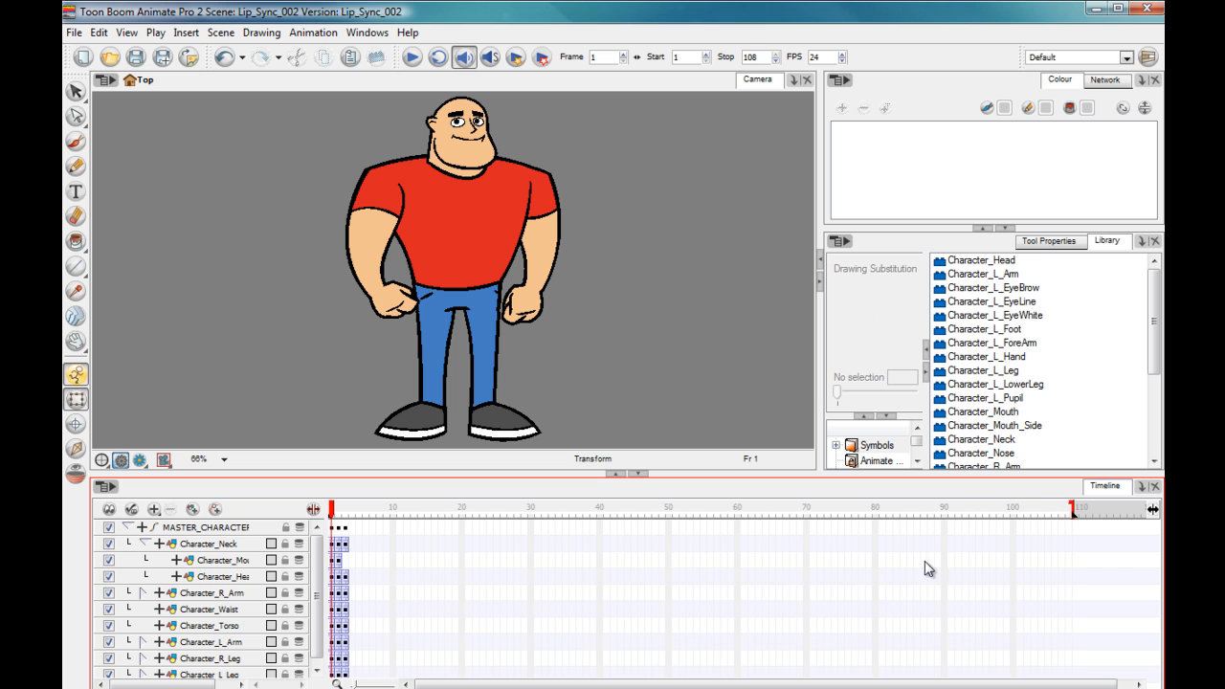
pyautogui.click(74, 32)
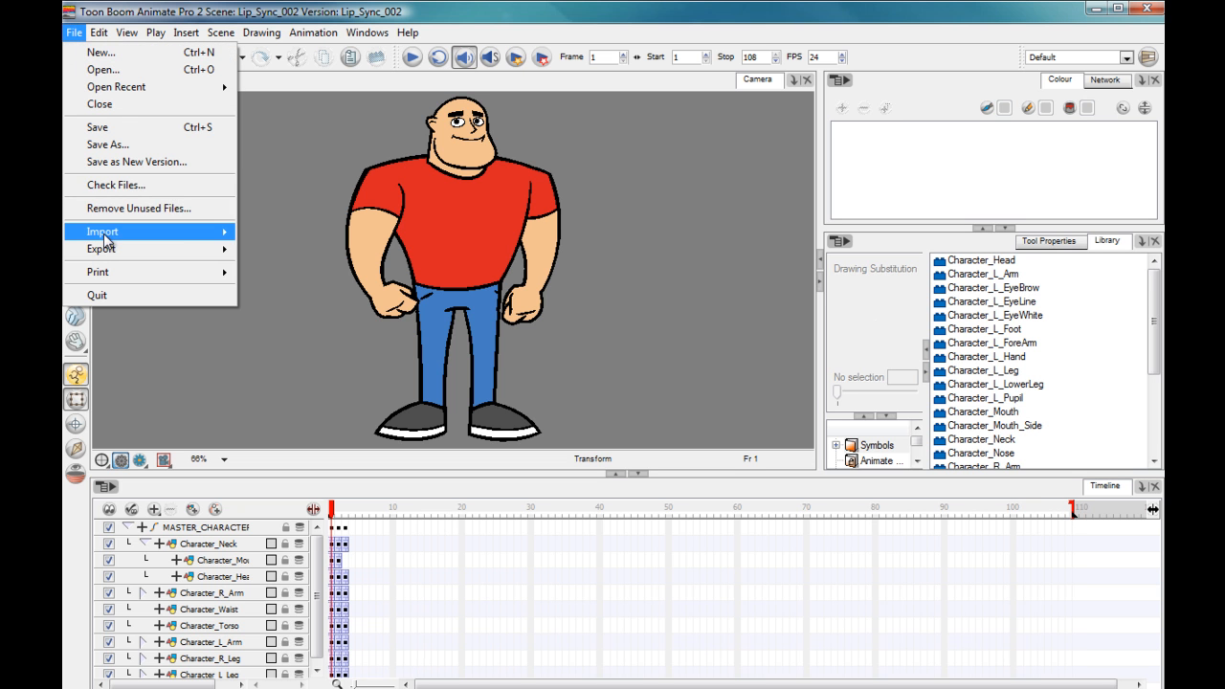
pyautogui.moveTo(105, 239)
pyautogui.click(270, 282)
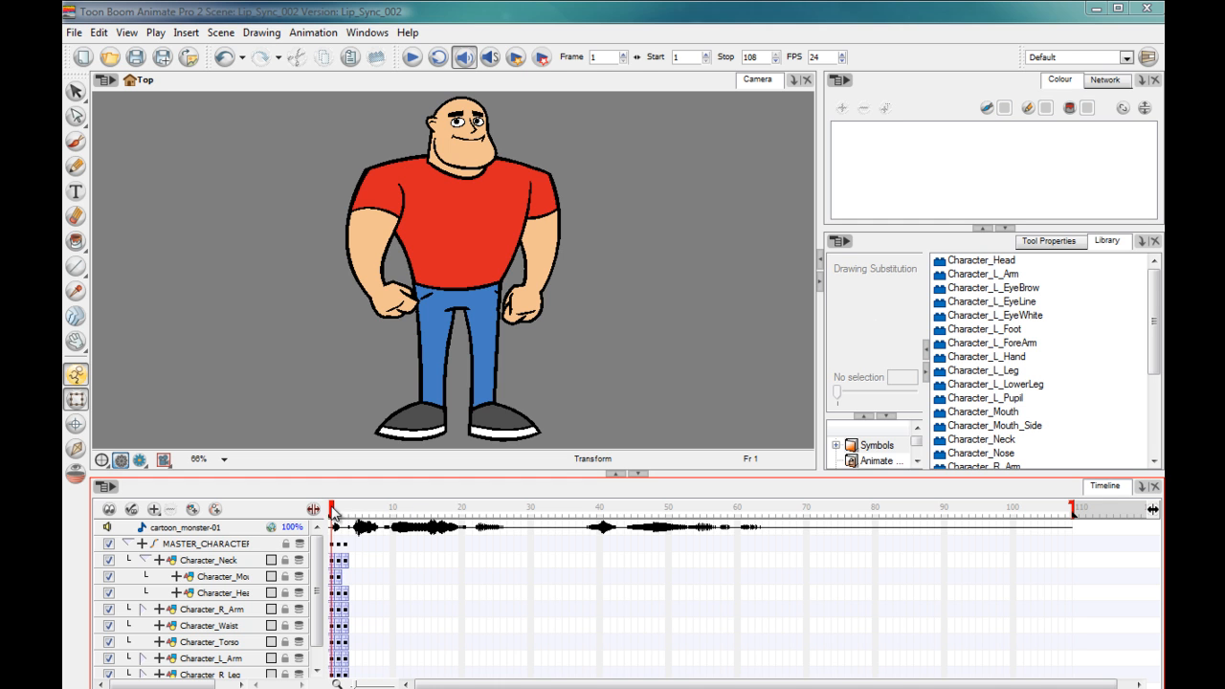
# Delete the frame 3 cells of all the character's layers and return to frame 1 with nothing selected.
pyautogui.moveTo(335, 512); pyautogui.dragTo(361, 631)
pyautogui.press('Delete')
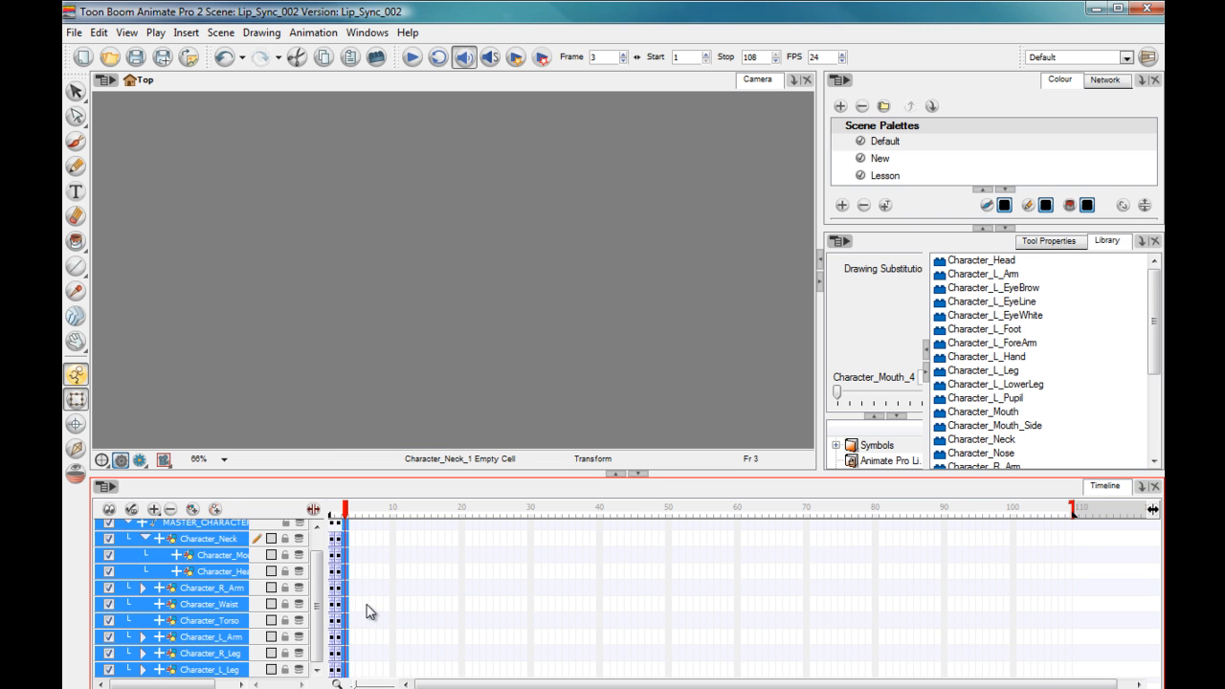
pyautogui.click(332, 524)
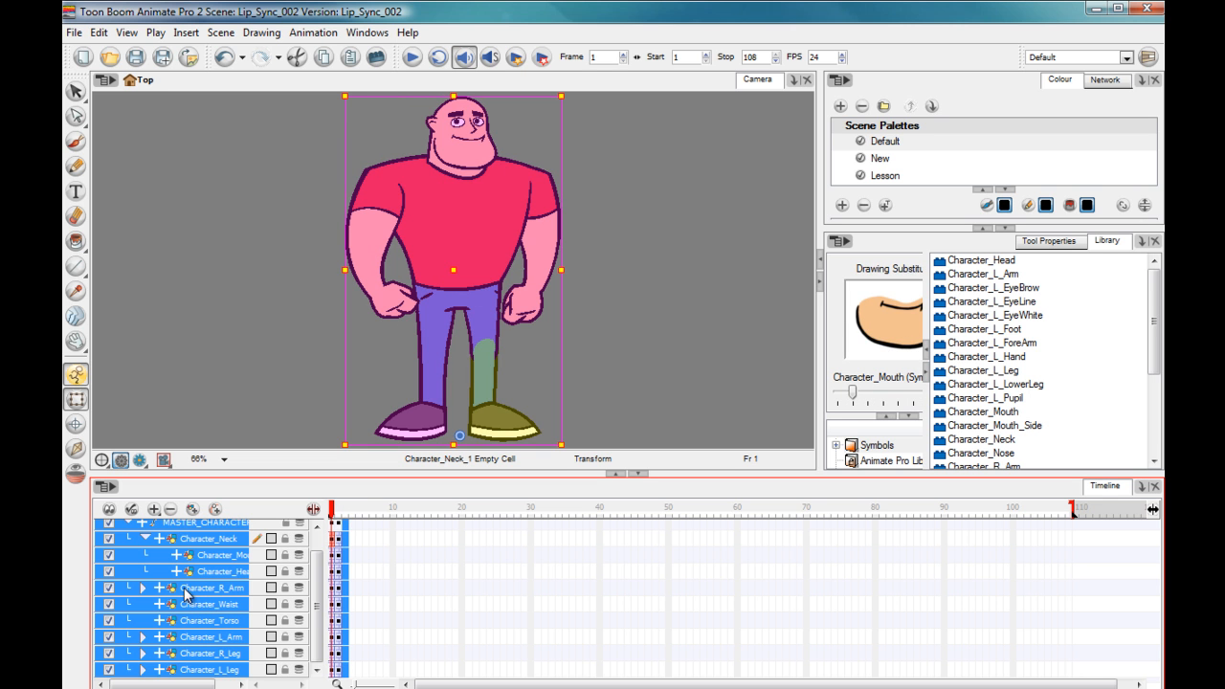
pyautogui.doubleClick(200, 540)
pyautogui.doubleClick(203, 556)
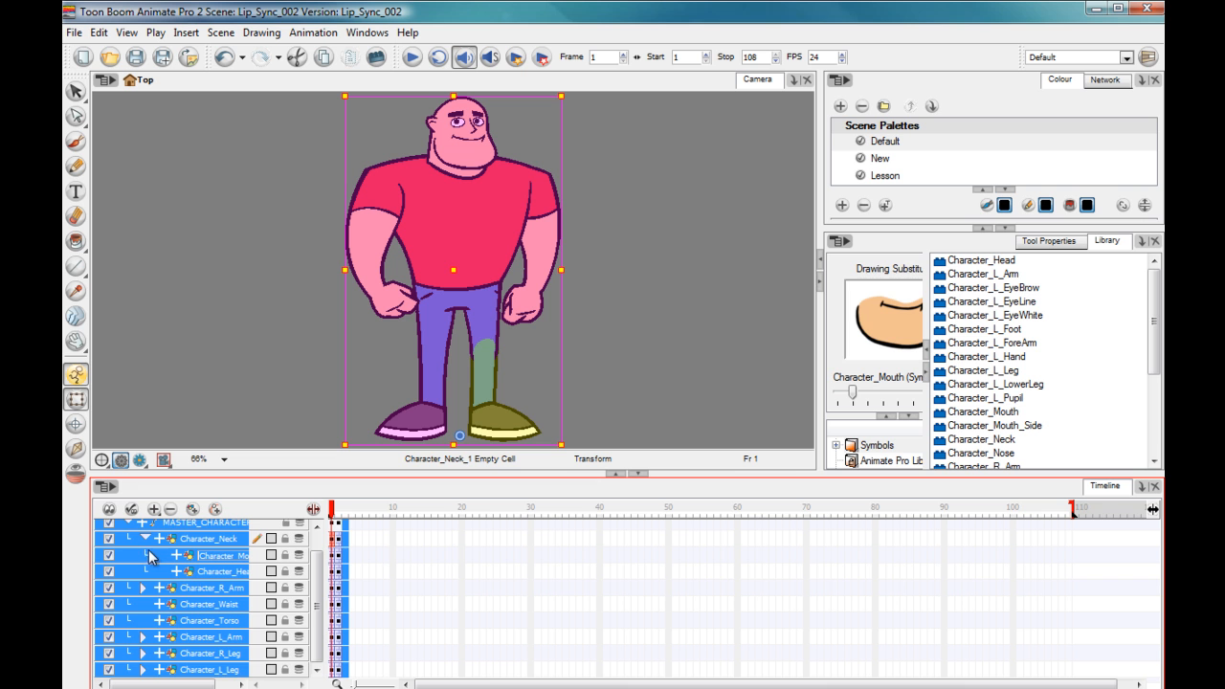
pyautogui.click(228, 362)
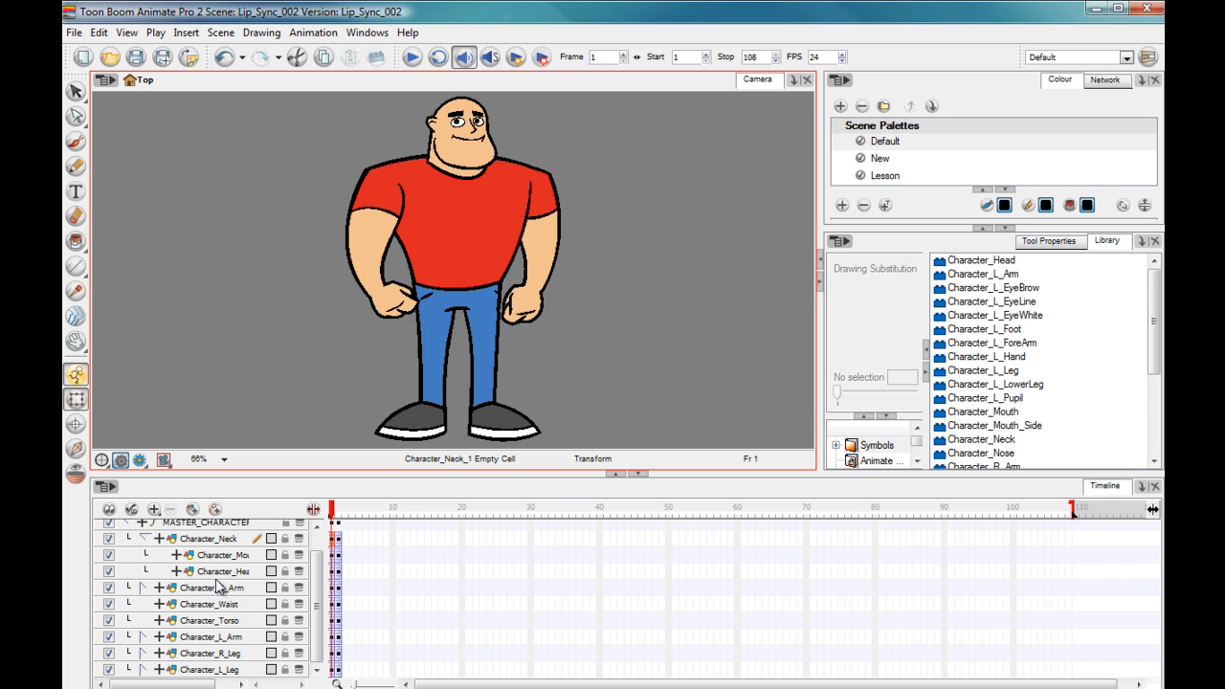
# Enter the Character_Mouth symbol from the front view, scrub its mouth drawings, and return to the top level.
pyautogui.click(337, 556)
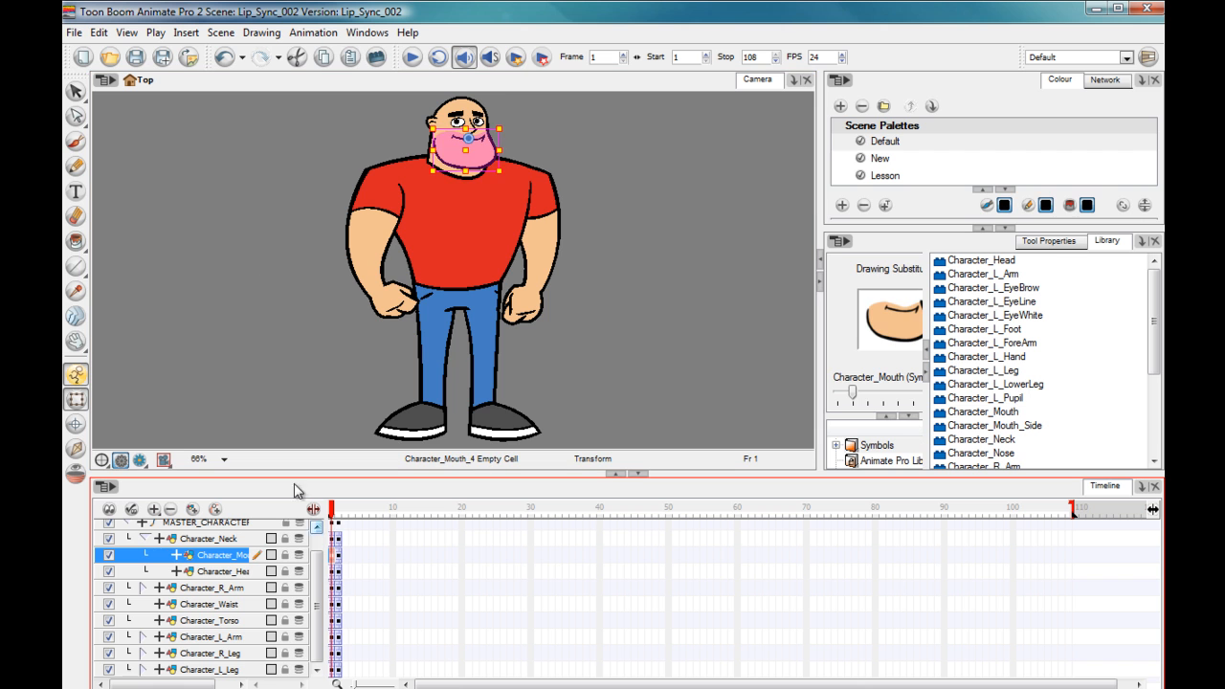
pyautogui.doubleClick(447, 155)
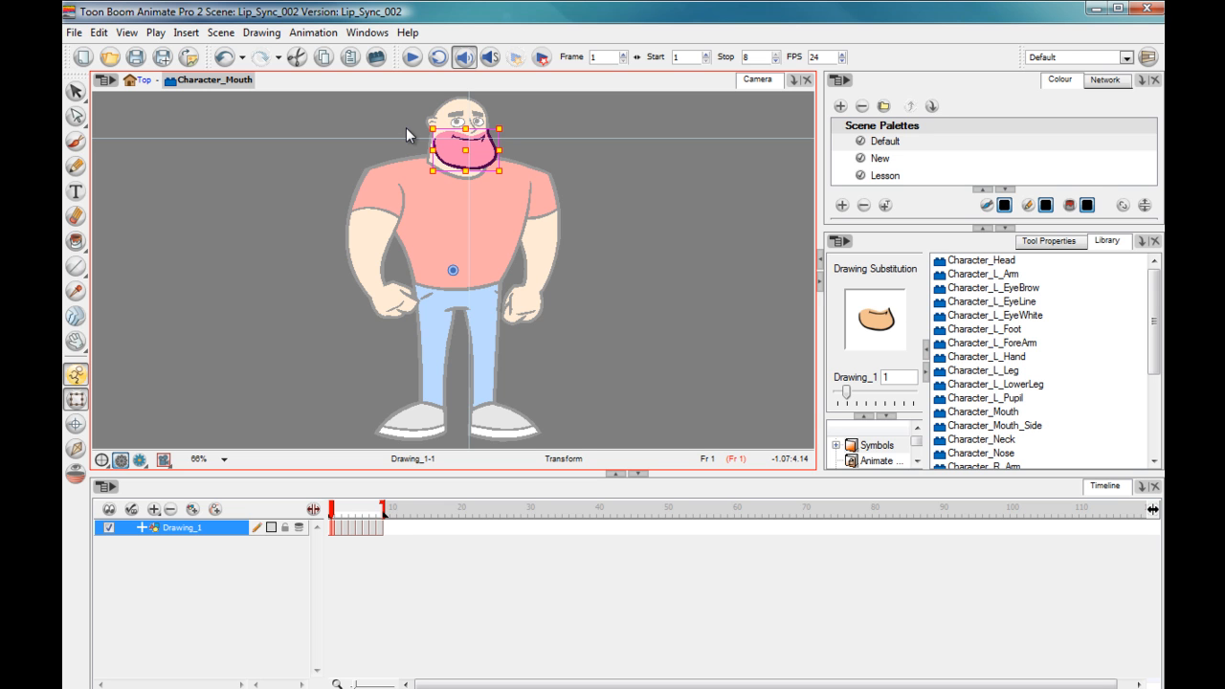
pyautogui.click(339, 512)
pyautogui.moveTo(341, 513); pyautogui.dragTo(346, 512)
pyautogui.moveTo(350, 514)
pyautogui.mouseDown()
pyautogui.moveTo(380, 514)
pyautogui.moveTo(347, 514)
pyautogui.mouseUp()
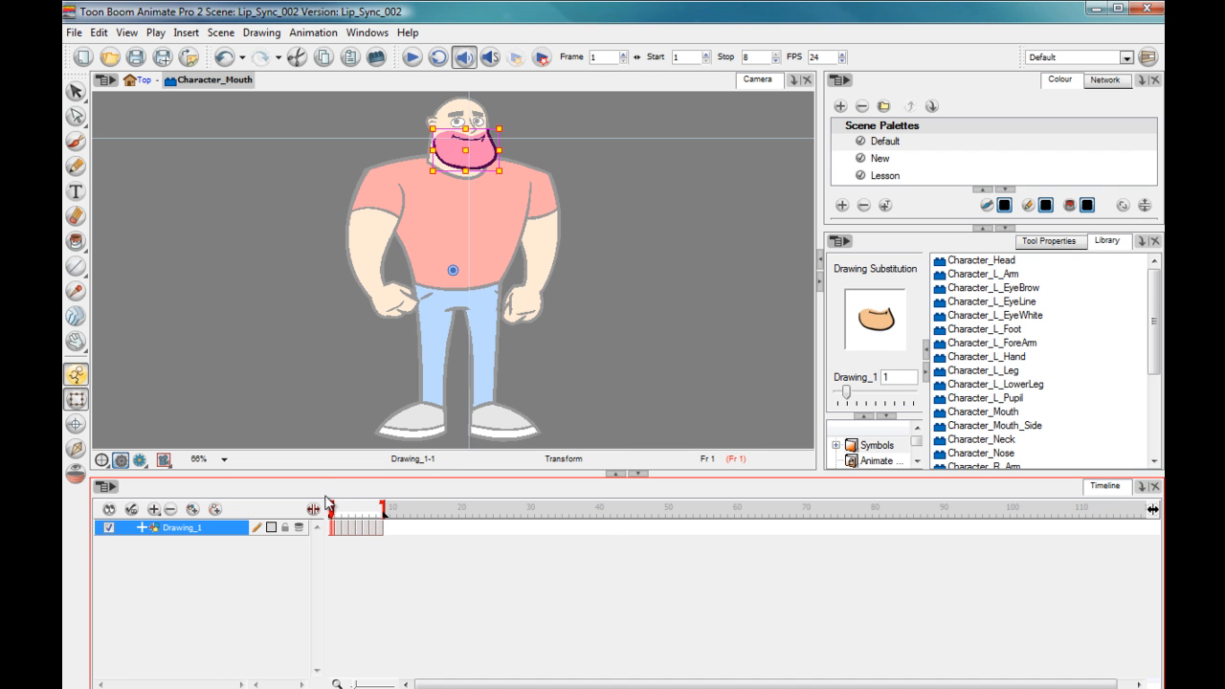
pyautogui.click(144, 80)
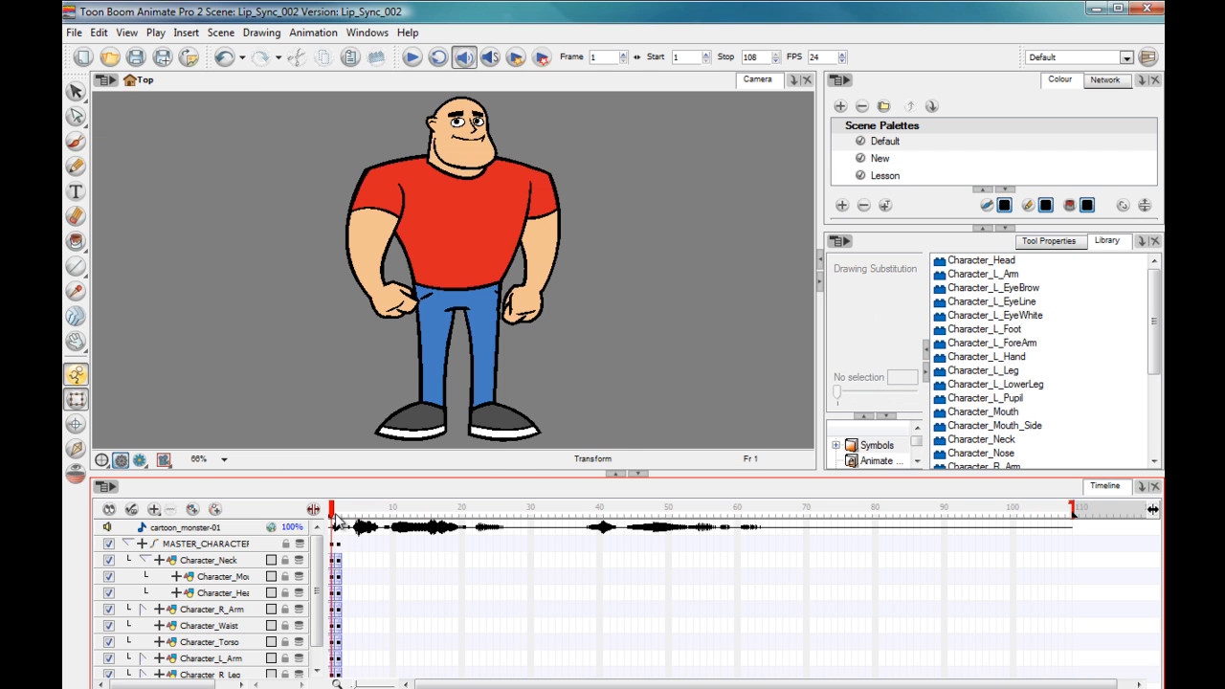
# Enter the Character_Mouth_Side symbol from the side view at frame 2, inspect its mouth drawings, and return to the top level.
pyautogui.click(339, 514)
pyautogui.doubleClick(475, 150)
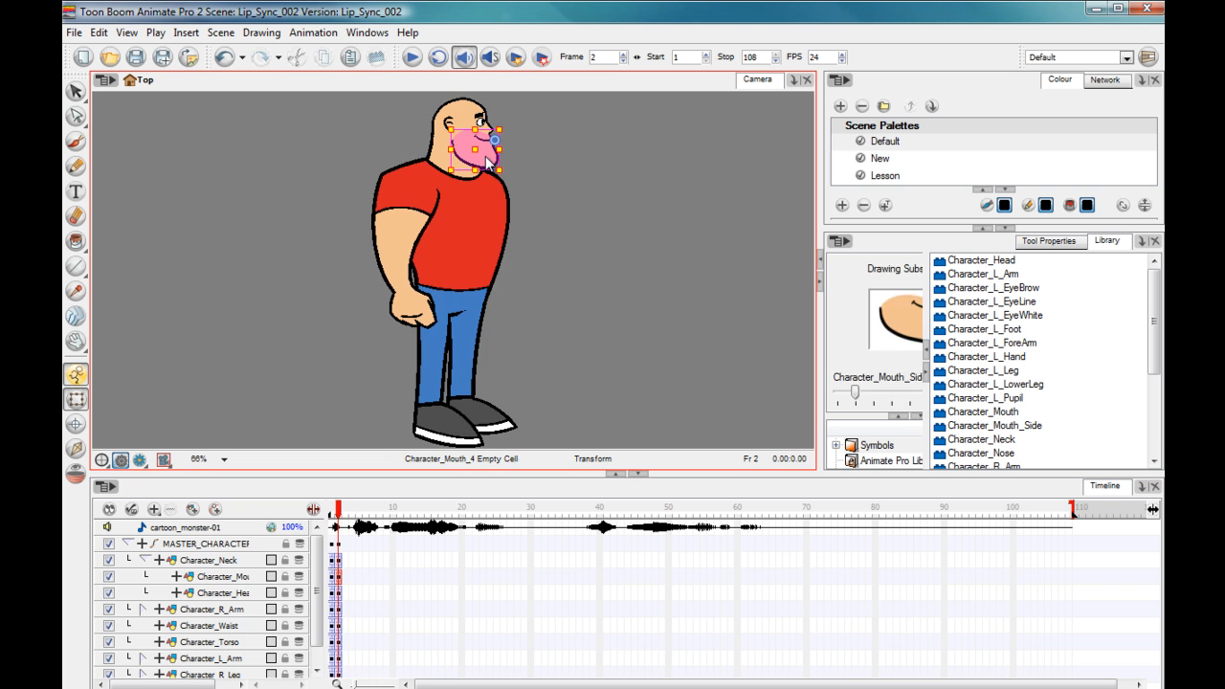
pyautogui.moveTo(332, 512)
pyautogui.mouseDown()
pyautogui.moveTo(381, 512)
pyautogui.moveTo(332, 512)
pyautogui.mouseUp()
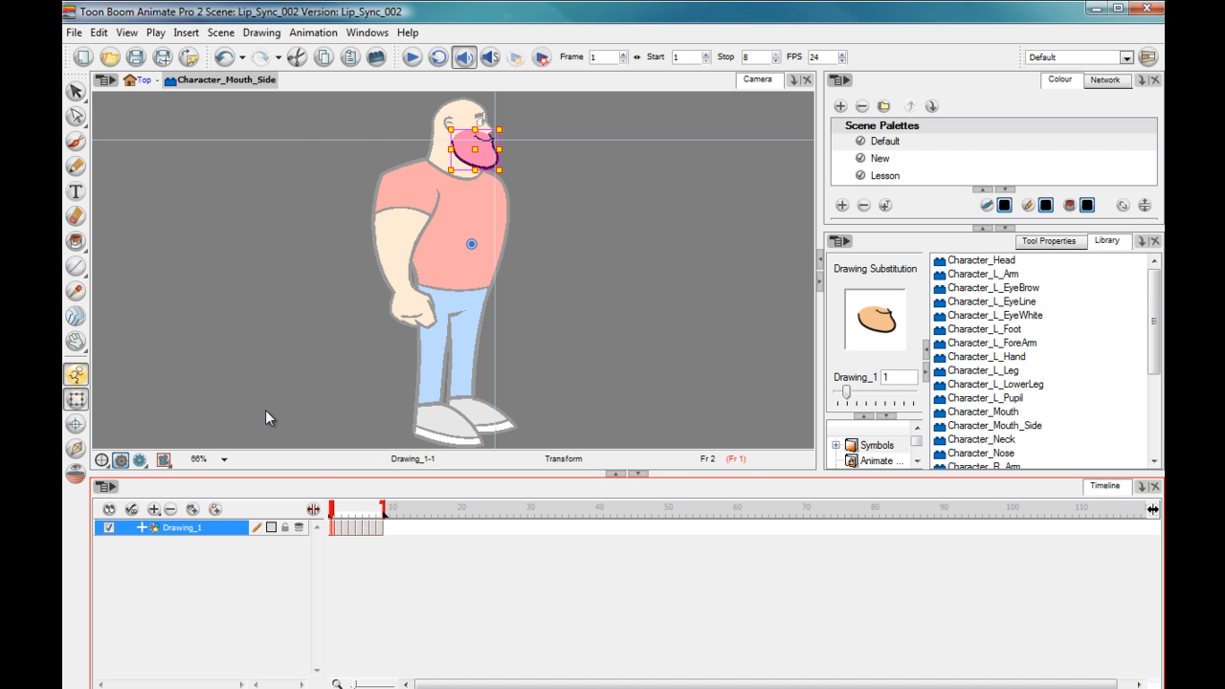
pyautogui.click(144, 81)
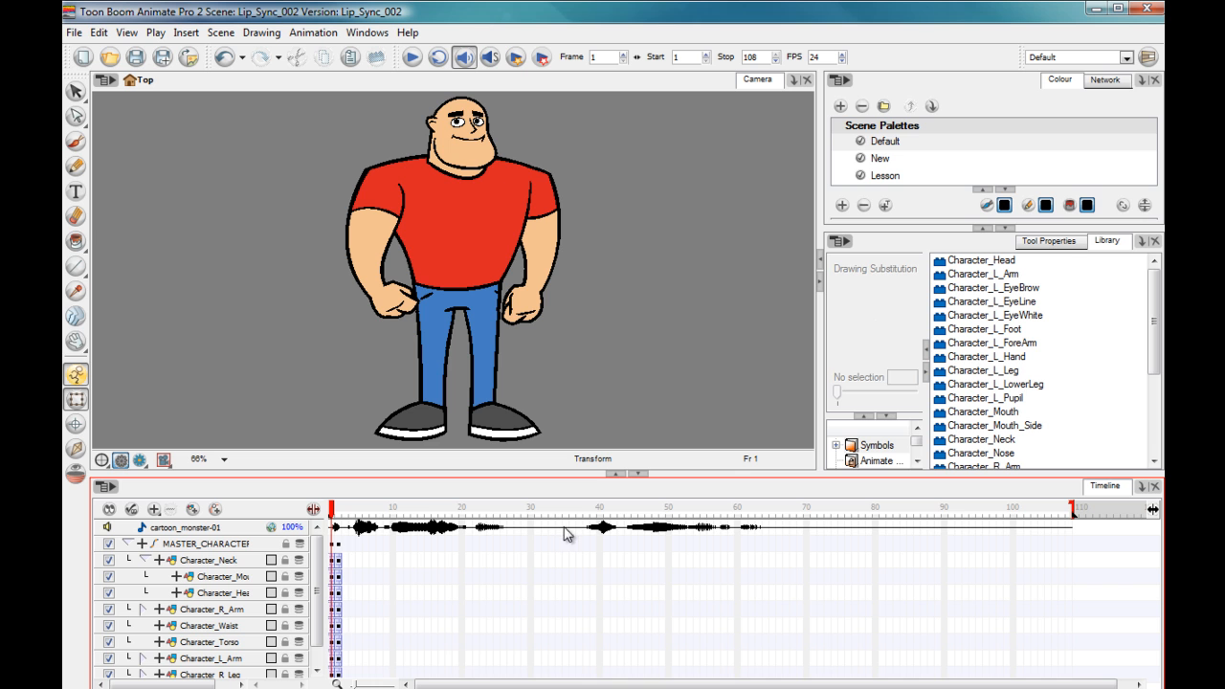
# Collapse the Character_Neck layer and cut the side-view pose at frame 2 from all the character's layers.
pyautogui.click(146, 561)
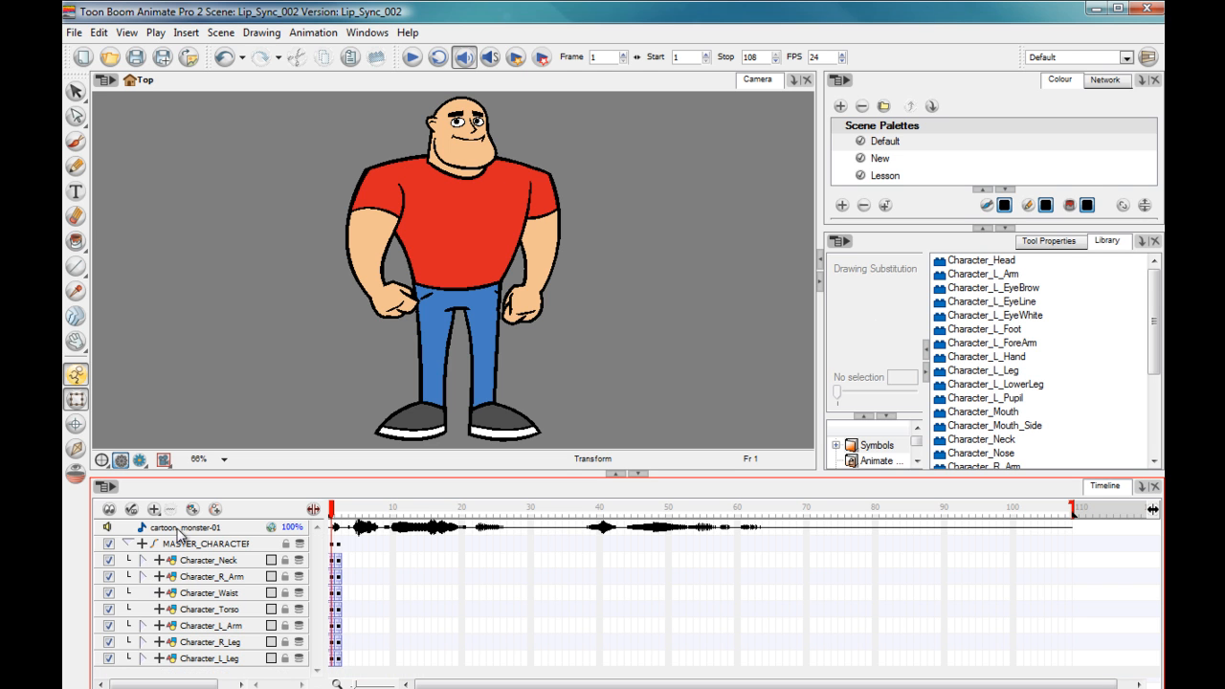
pyautogui.moveTo(340, 551); pyautogui.dragTo(344, 670)
pyautogui.keyDown('ctrl'); pyautogui.click(333, 659); pyautogui.keyUp('ctrl')
pyautogui.hotkey('ctrl', 'x')
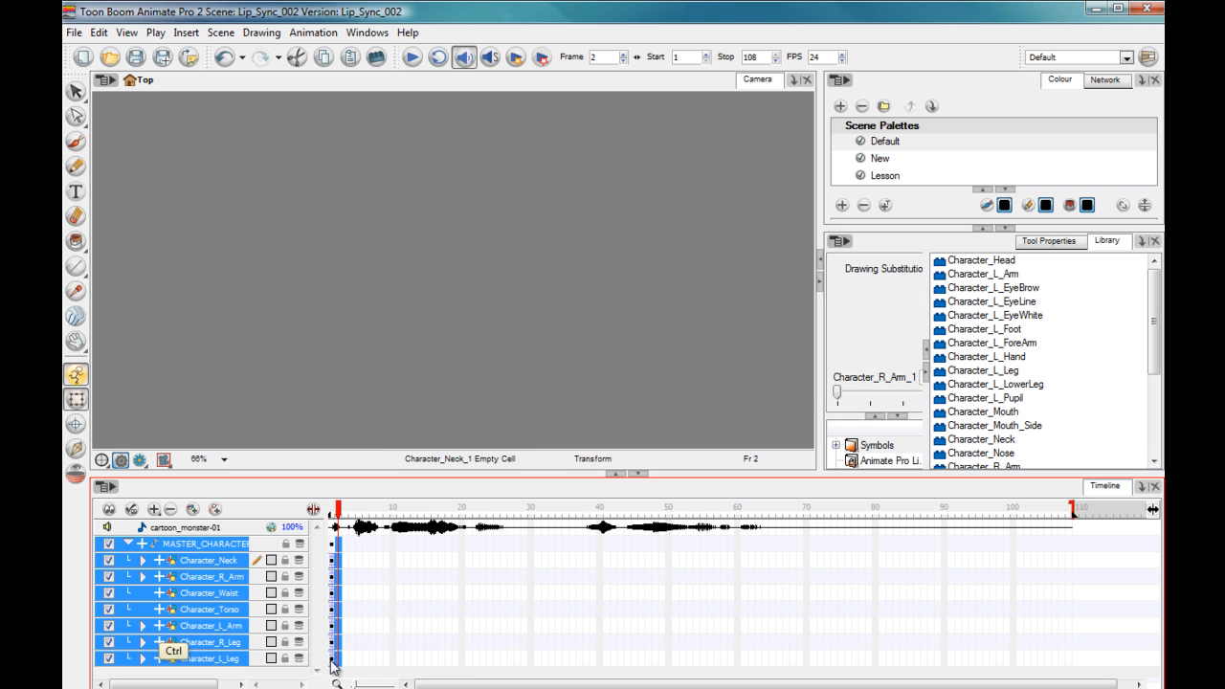
# Extend the front-view pose of all the character's layers to frame 36 and add keyframes there.
pyautogui.click(332, 543)
pyautogui.moveTo(573, 546); pyautogui.dragTo(575, 672)
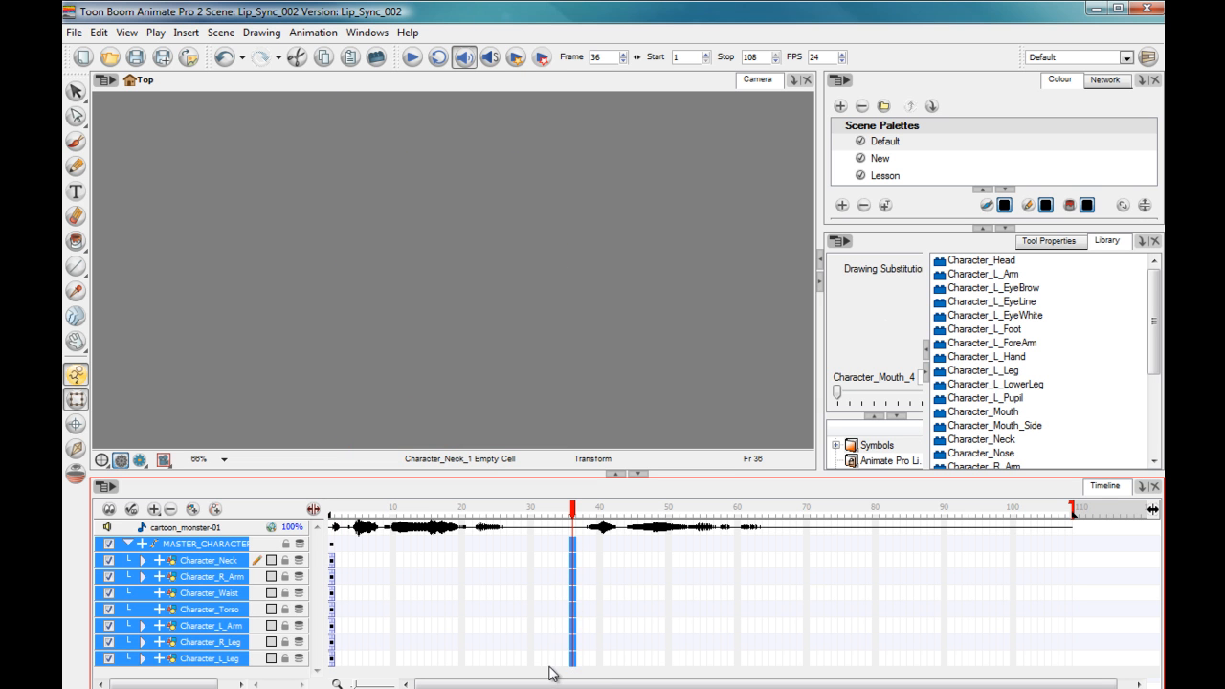
pyautogui.press('F5')
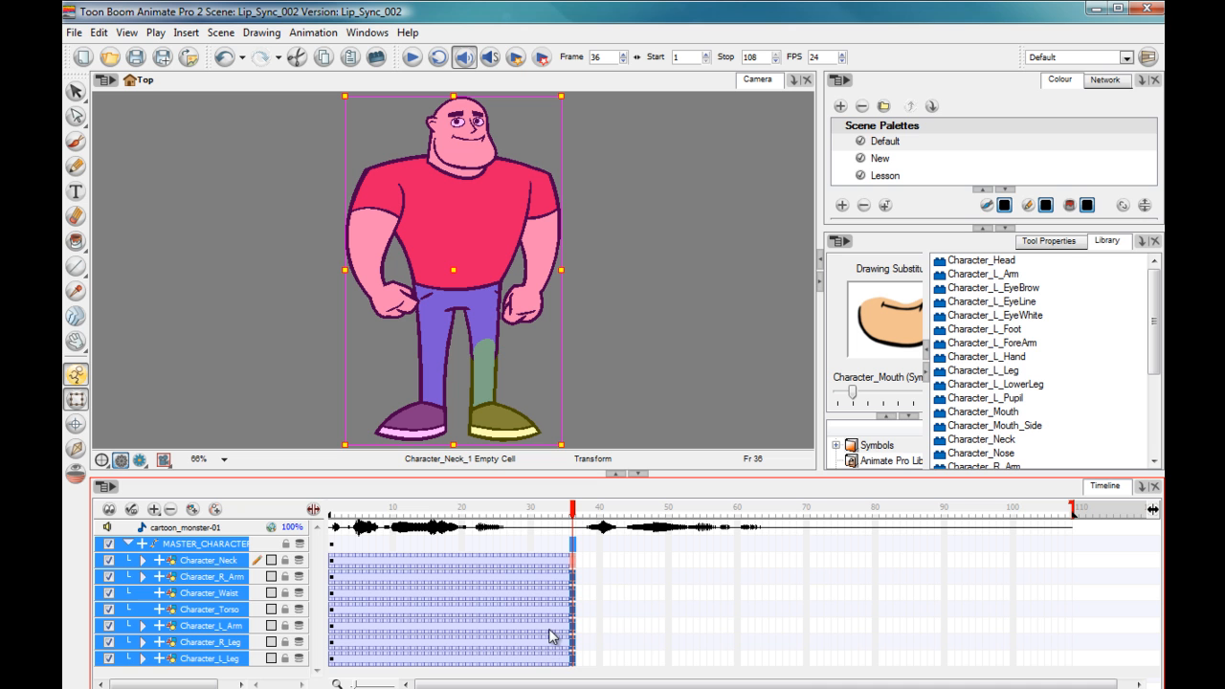
pyautogui.press('F6')
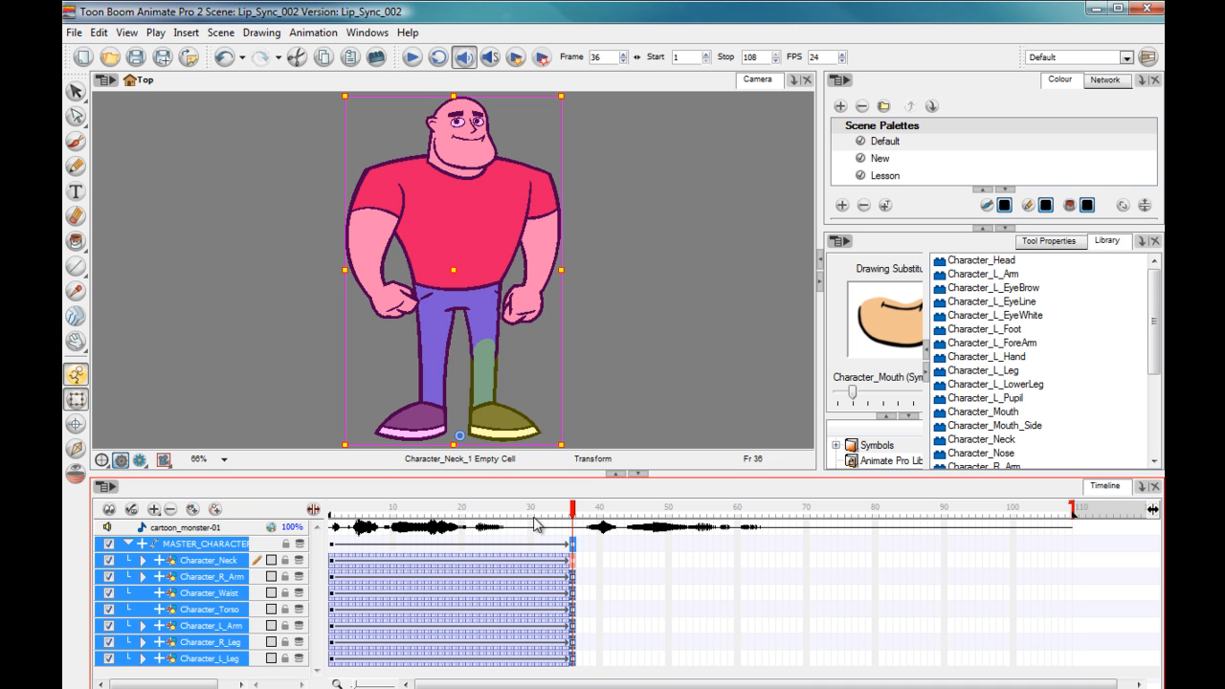
pyautogui.moveTo(544, 513); pyautogui.dragTo(531, 523)
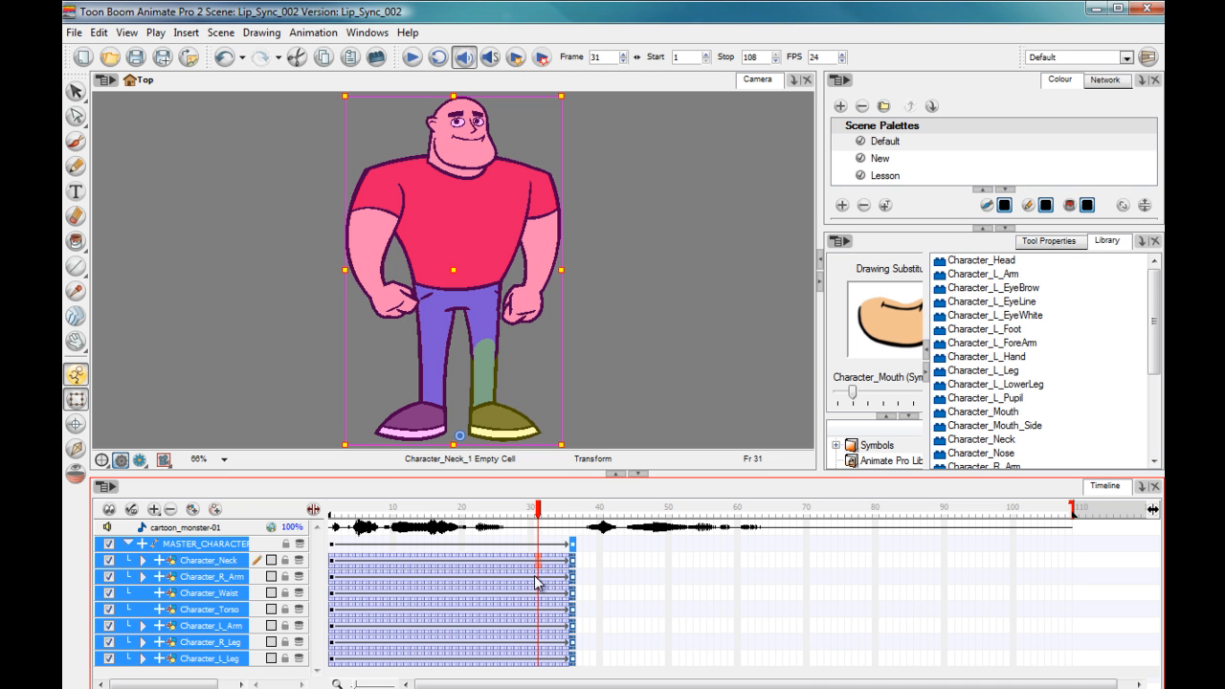
# Paste the cut side-view pose at frame 37, starting from the MASTER_CHARACTER layer.
pyautogui.click(580, 546)
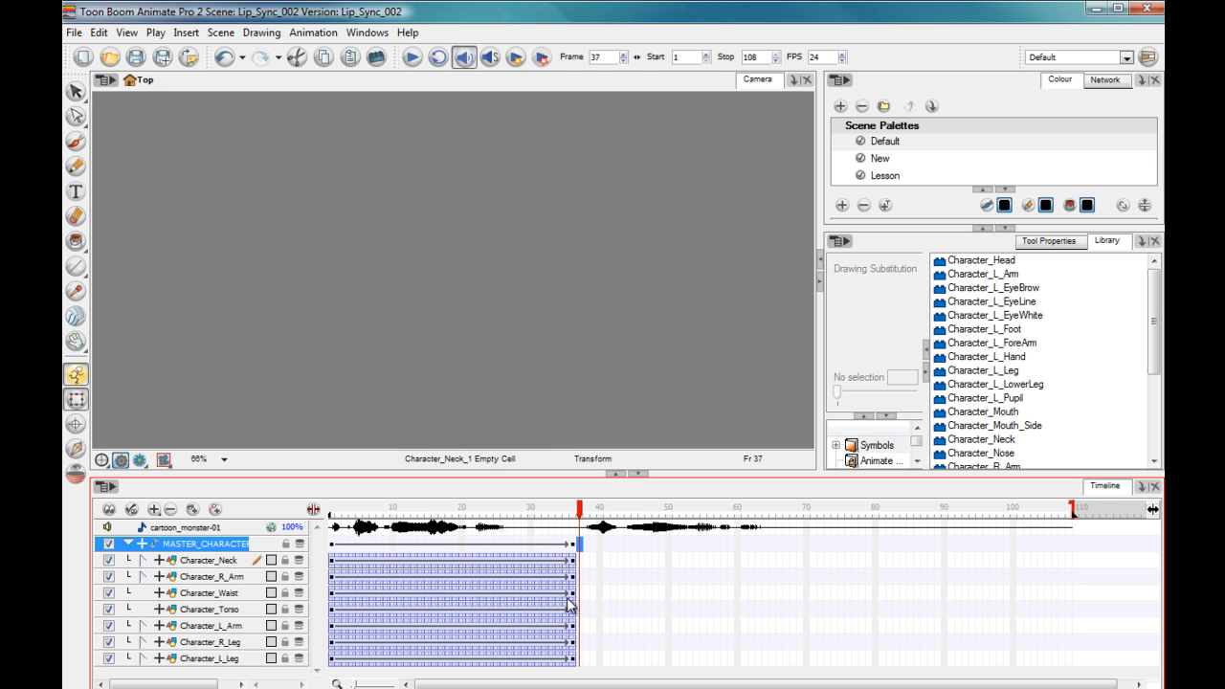
pyautogui.press('ctrl')
pyautogui.press('F6')
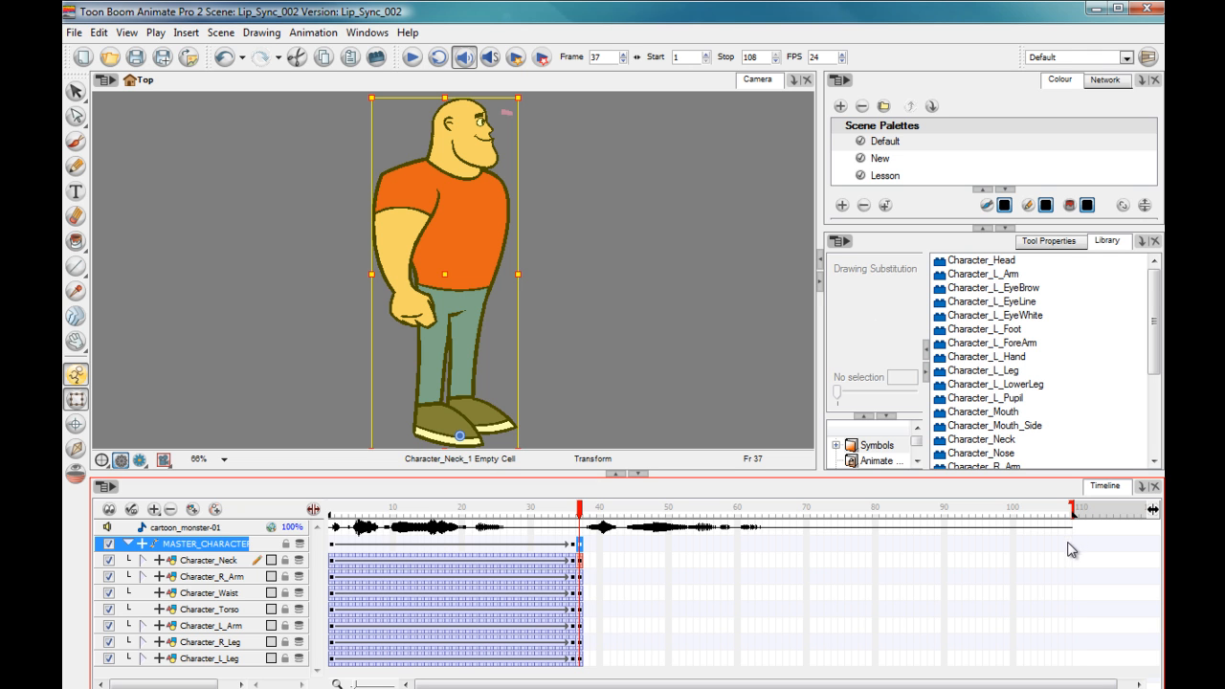
# Extend the side-view pose of all the character's layers to frame 108 with keyframes there, and return to frame 1.
pyautogui.moveTo(1071, 546); pyautogui.dragTo(1072, 674)
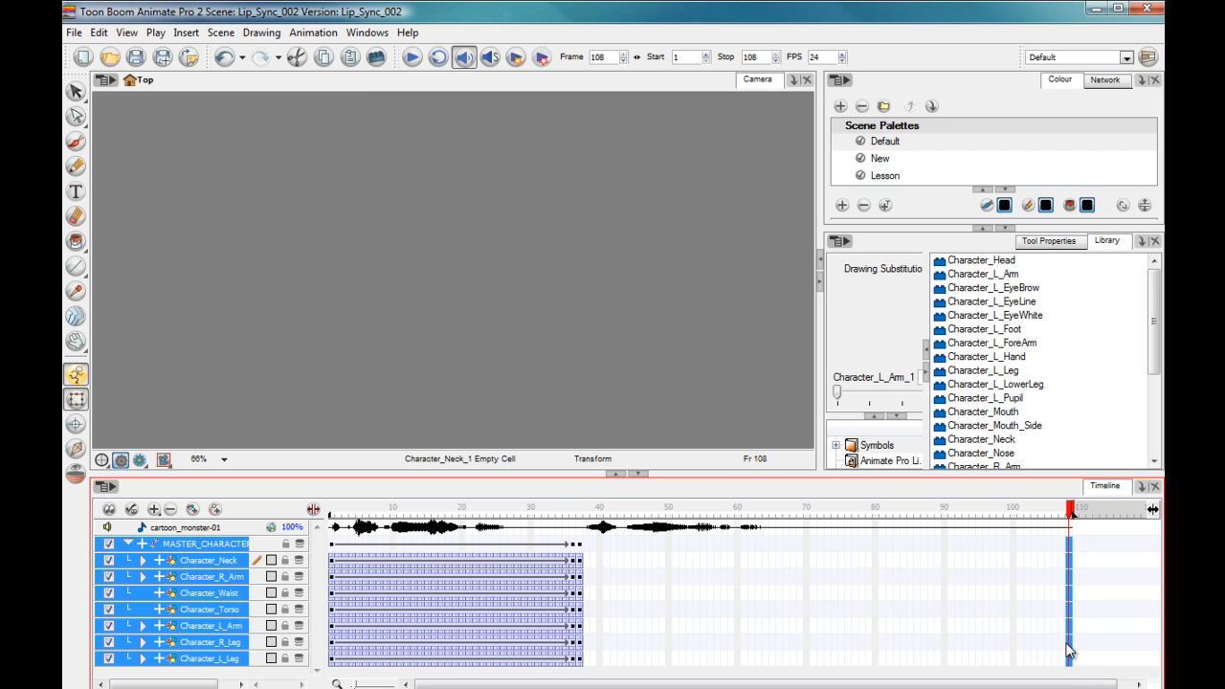
pyautogui.press('F5')
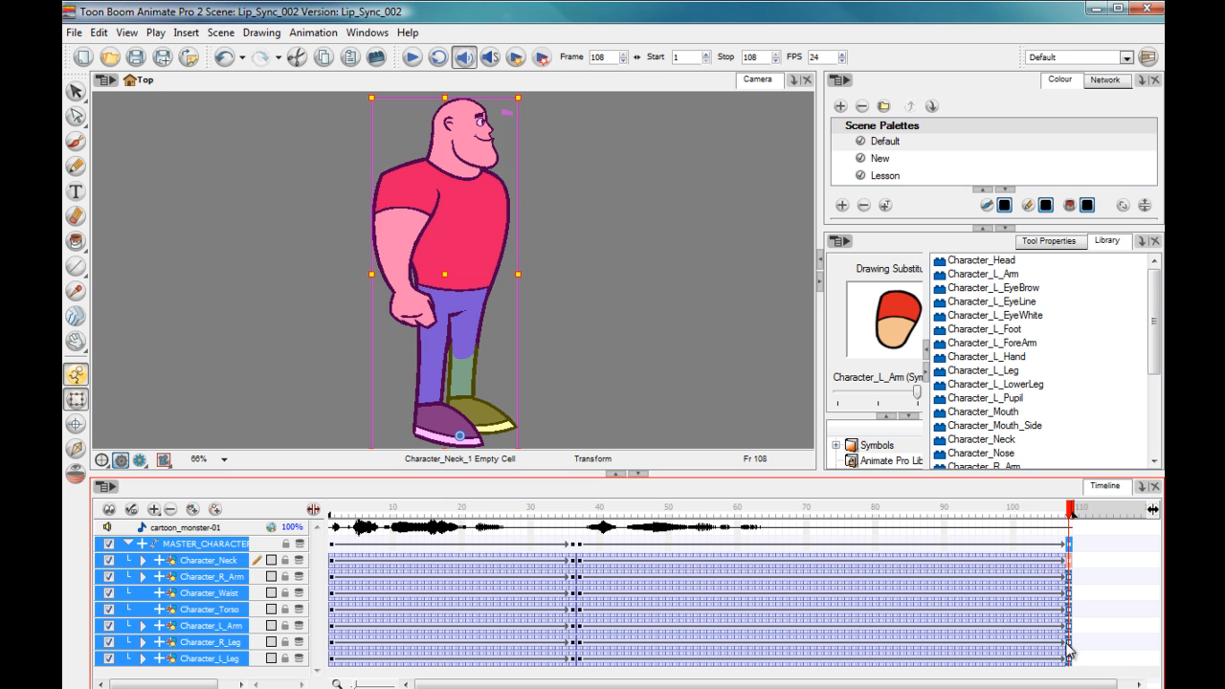
pyautogui.click(1058, 511)
pyautogui.moveTo(1059, 511); pyautogui.dragTo(332, 514)
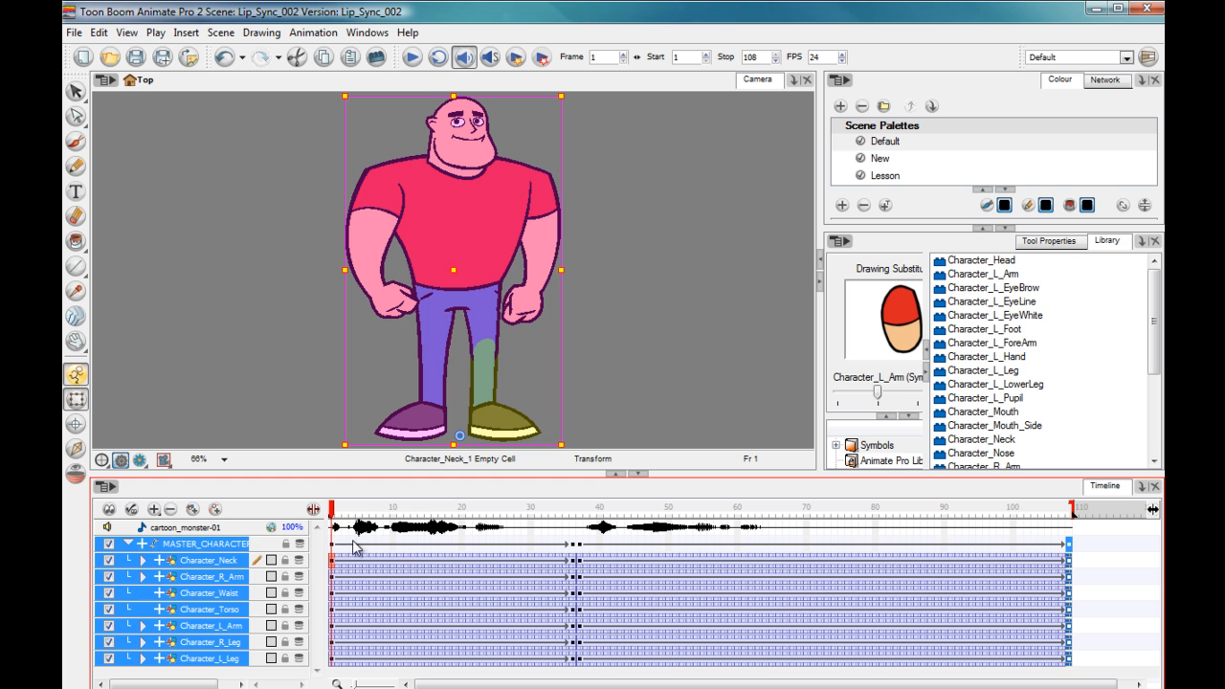
# Add a new sound layer below the cartoon_monster-01 layer.
pyautogui.click(244, 528)
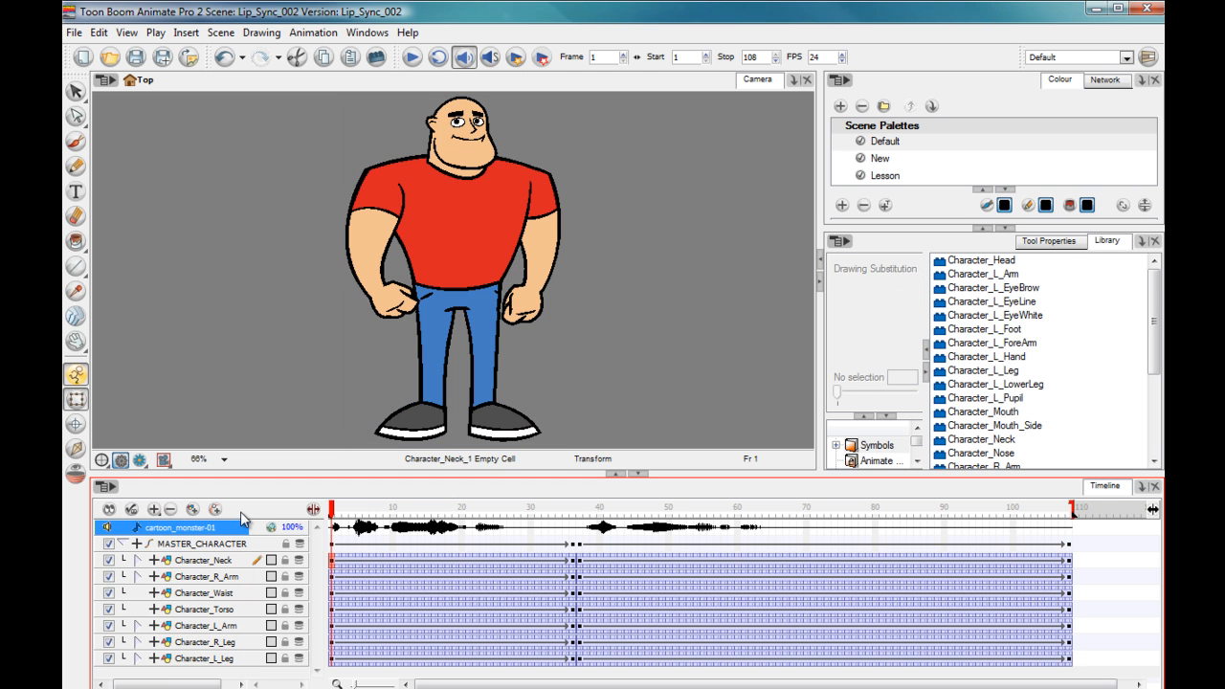
pyautogui.click(155, 512)
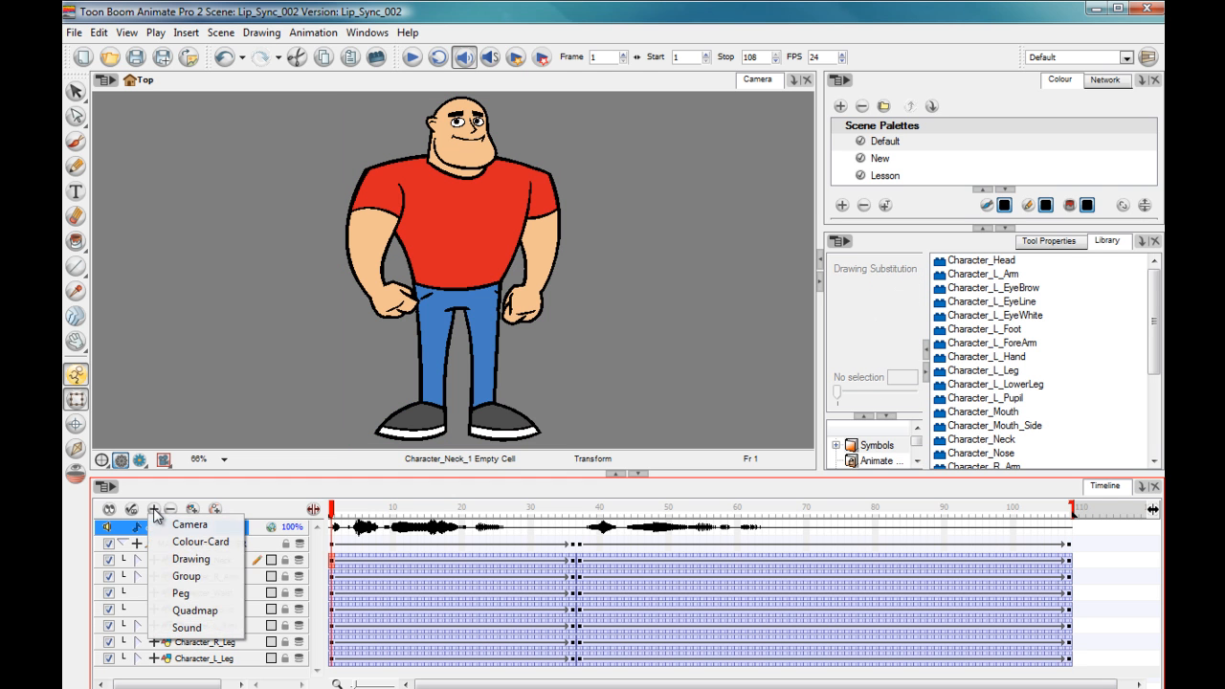
pyautogui.click(187, 628)
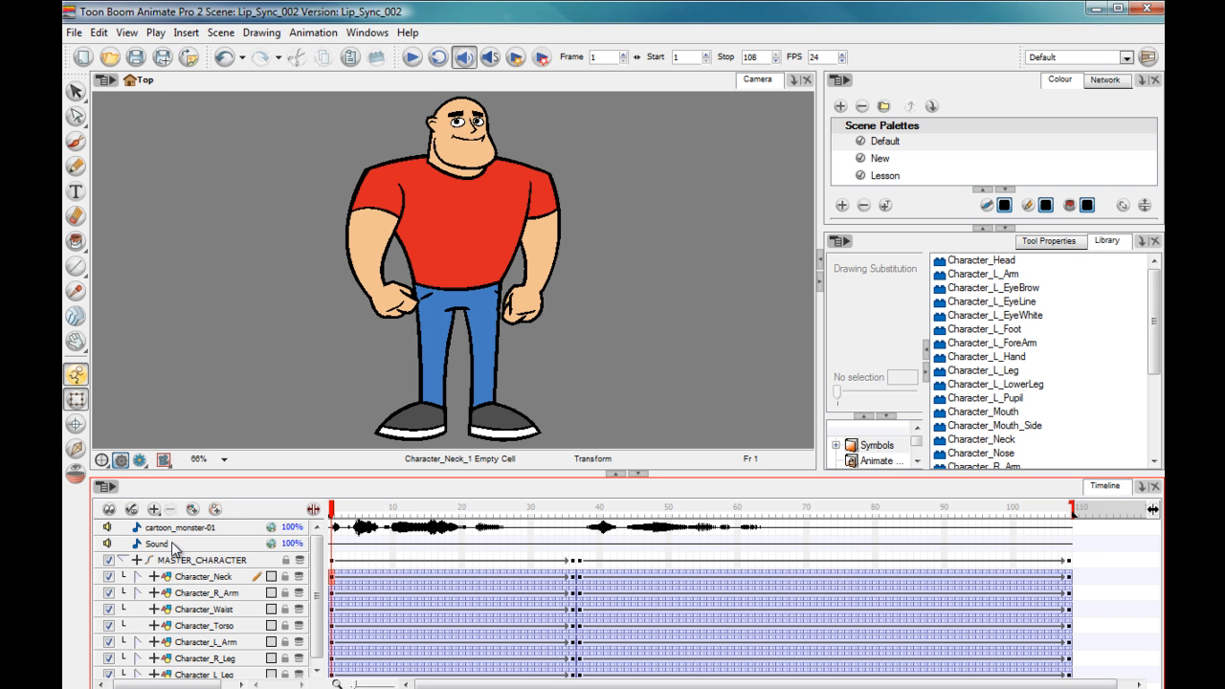
# Move frames 1 to 36 of the cartoon_monster-01 sound onto the new Sound layer and return to frame 1.
pyautogui.click(335, 532)
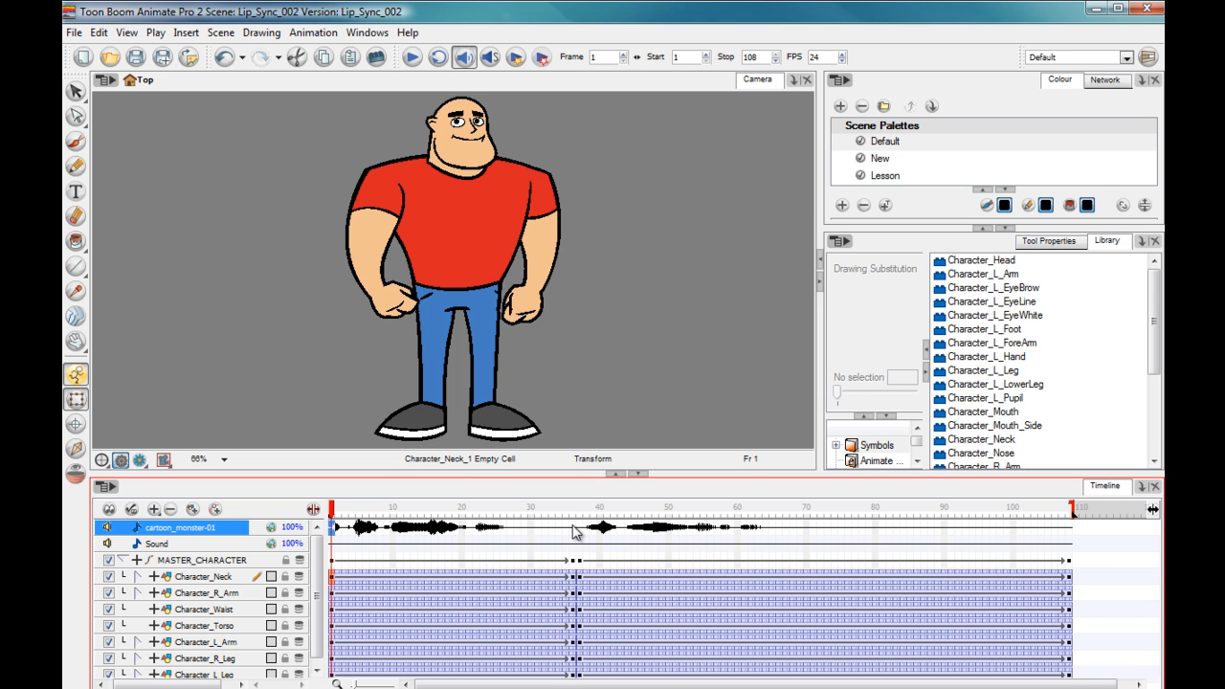
pyautogui.keyDown('shift'); pyautogui.click(574, 532); pyautogui.keyUp('shift')
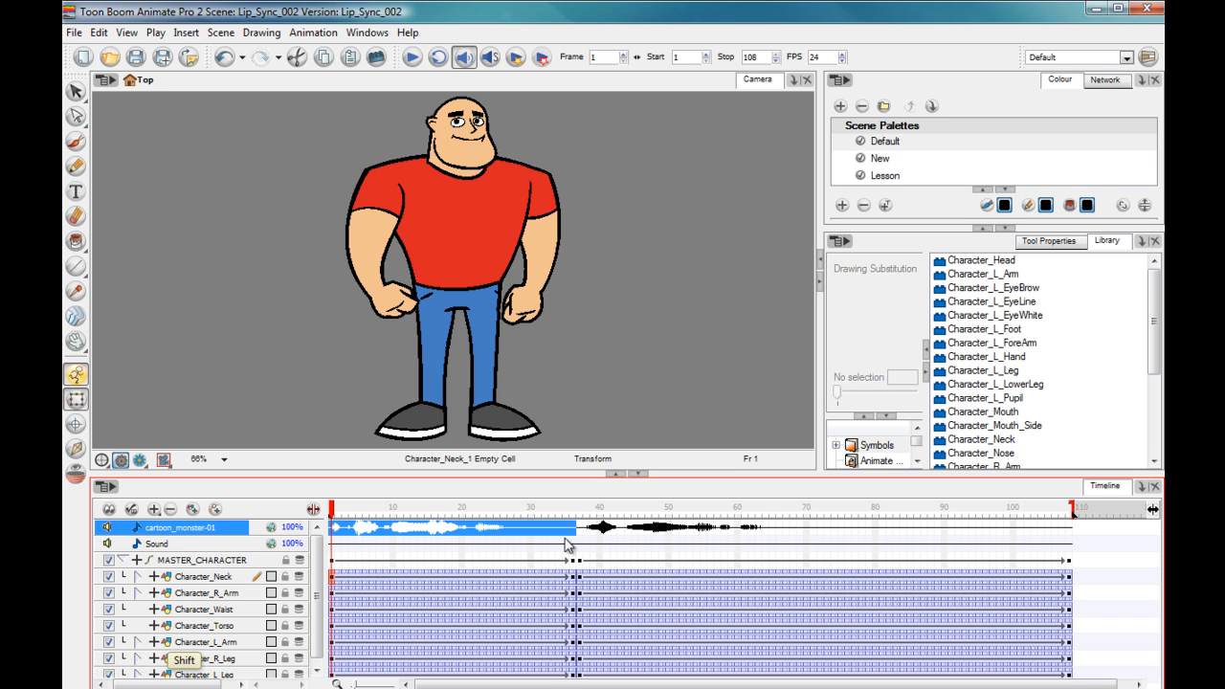
pyautogui.moveTo(365, 534); pyautogui.dragTo(365, 542)
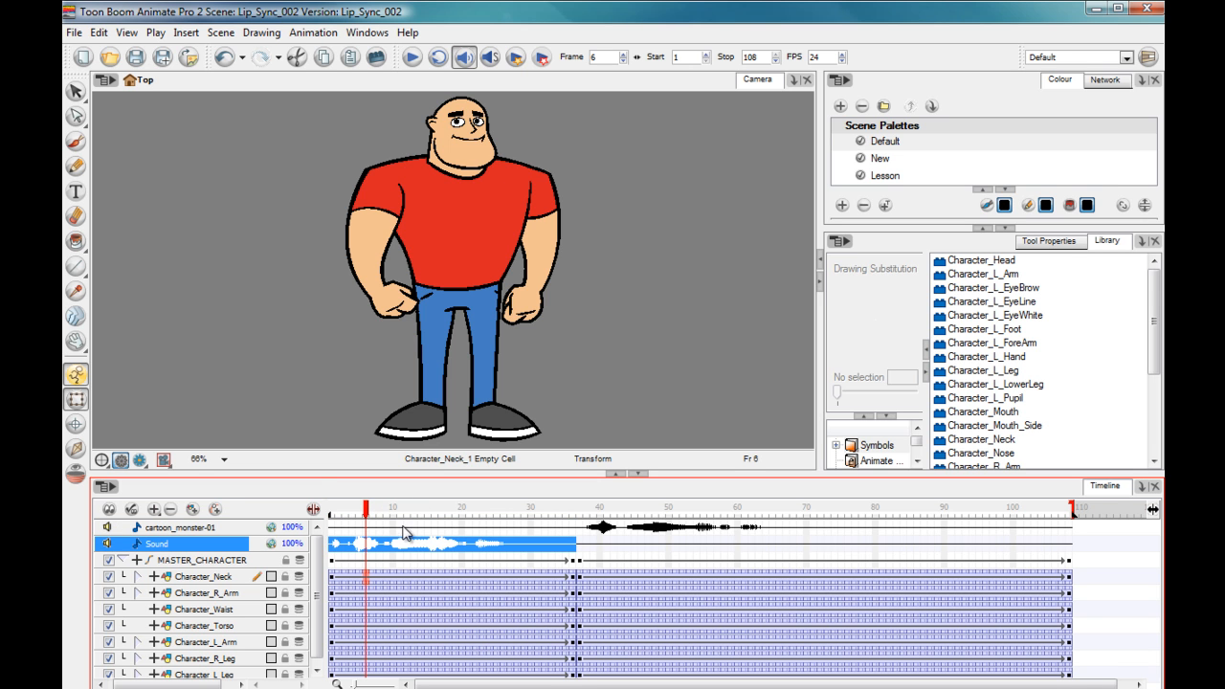
pyautogui.click(594, 544)
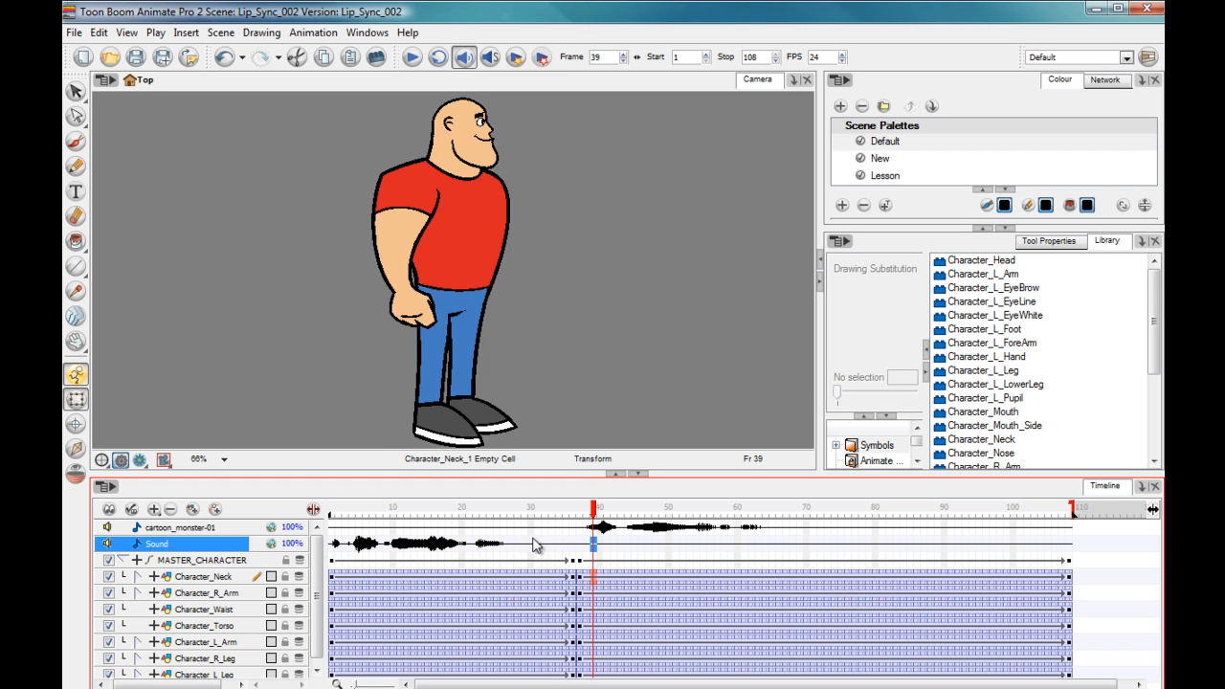
pyautogui.moveTo(593, 509); pyautogui.dragTo(326, 528)
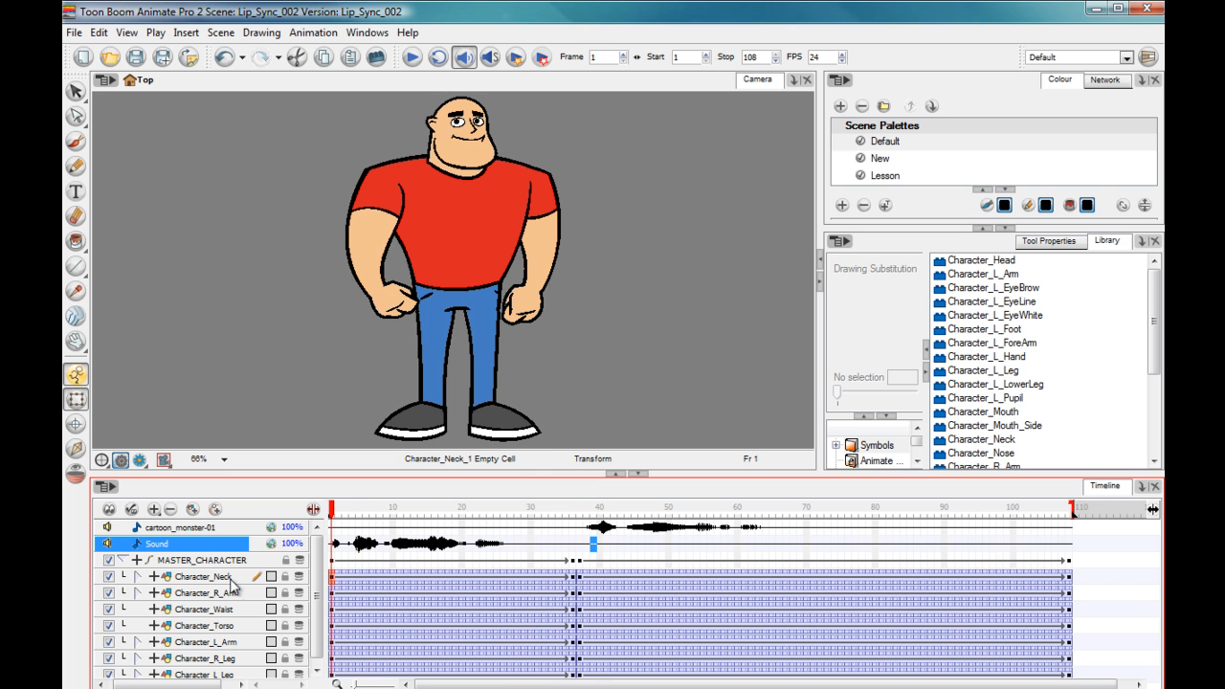
# Expand the Character_Neck layer, check its Character_Mouth layer against the sound layers, and clear the selection.
pyautogui.click(137, 576)
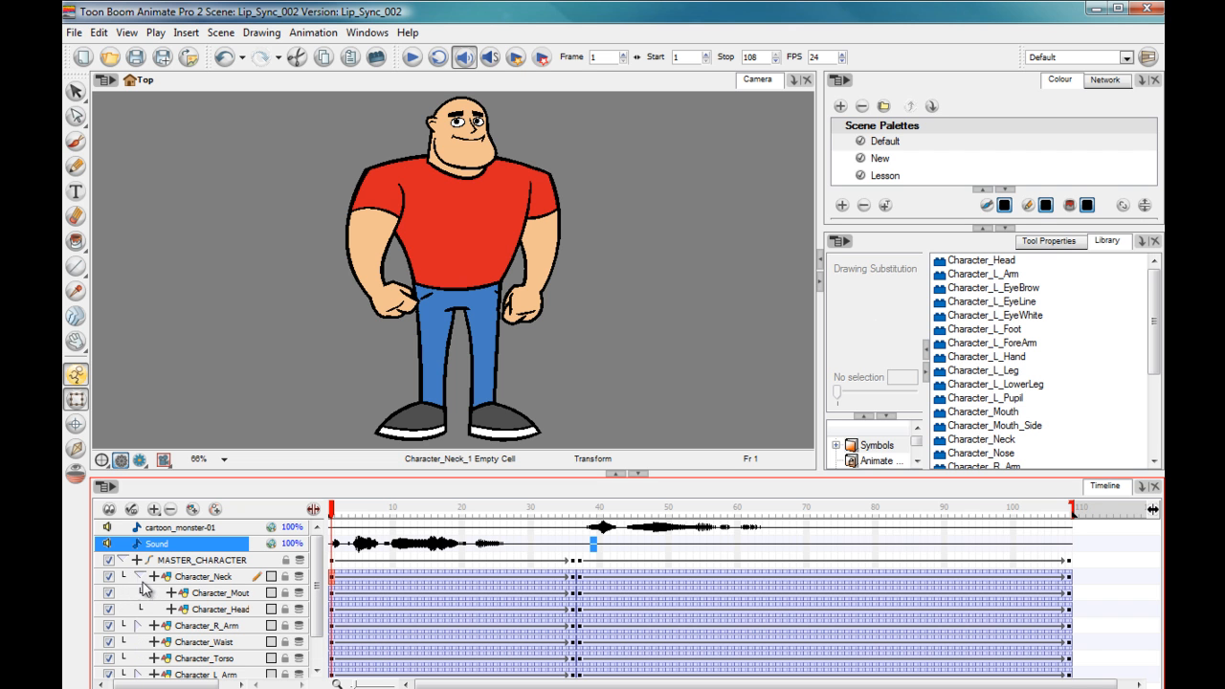
pyautogui.moveTo(318, 603); pyautogui.dragTo(319, 619)
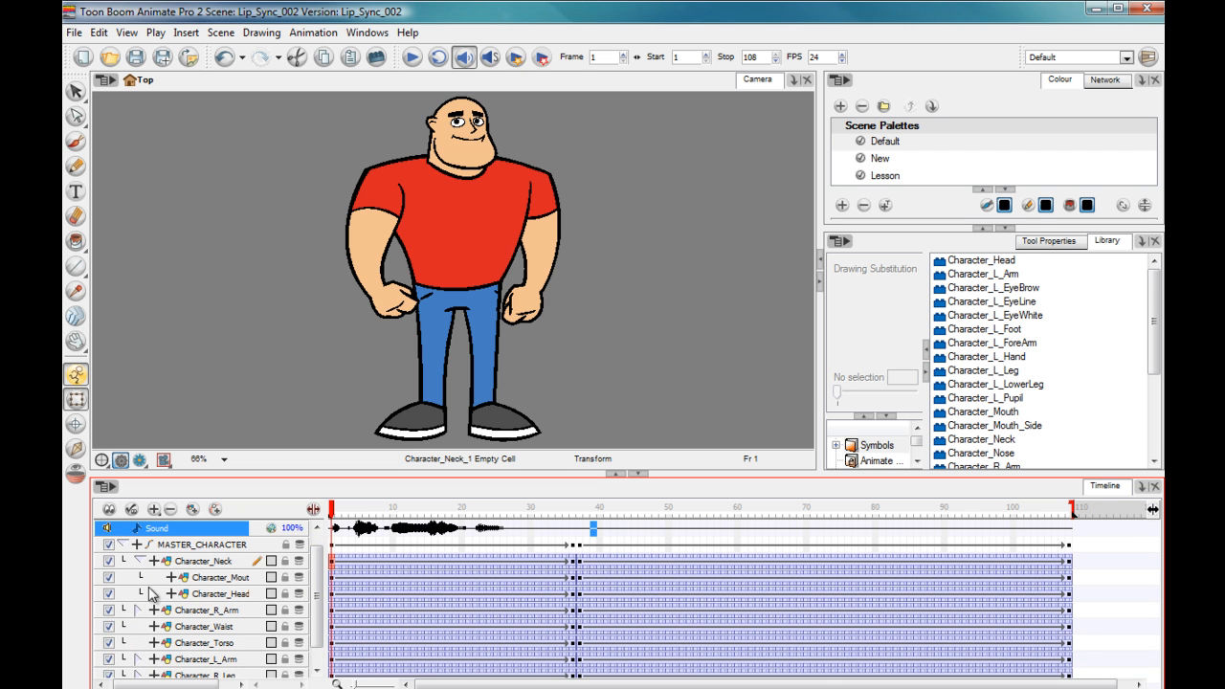
pyautogui.click(210, 584)
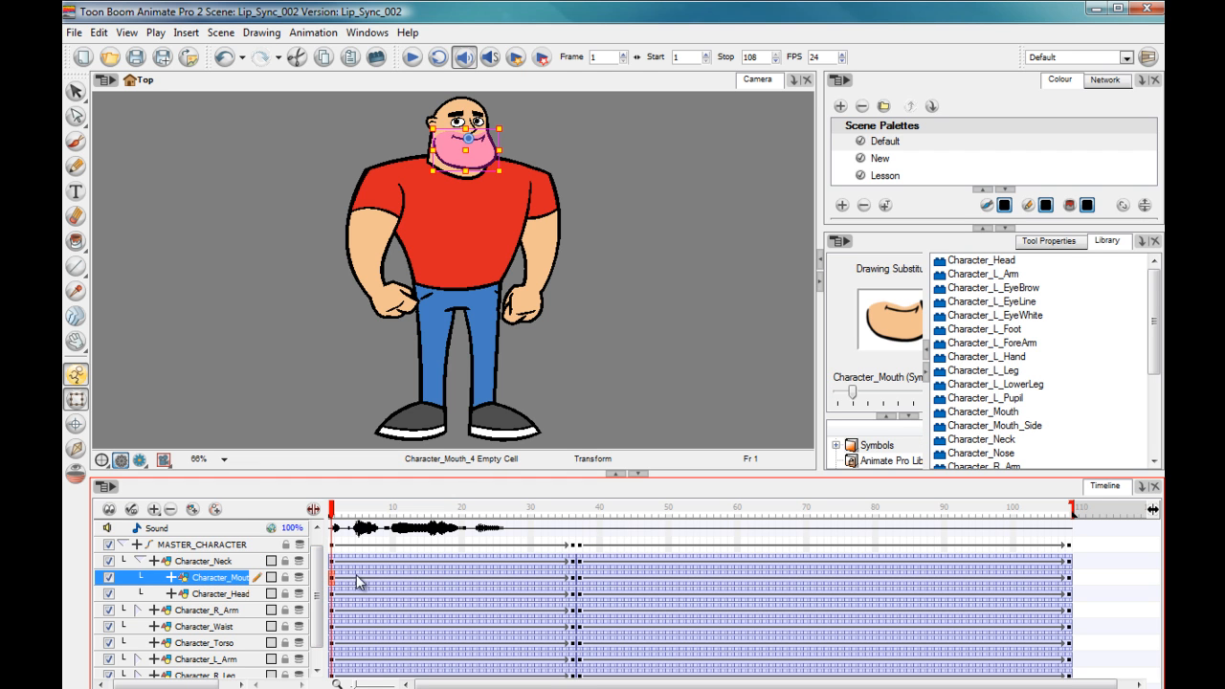
pyautogui.scroll(2, 318, 589)
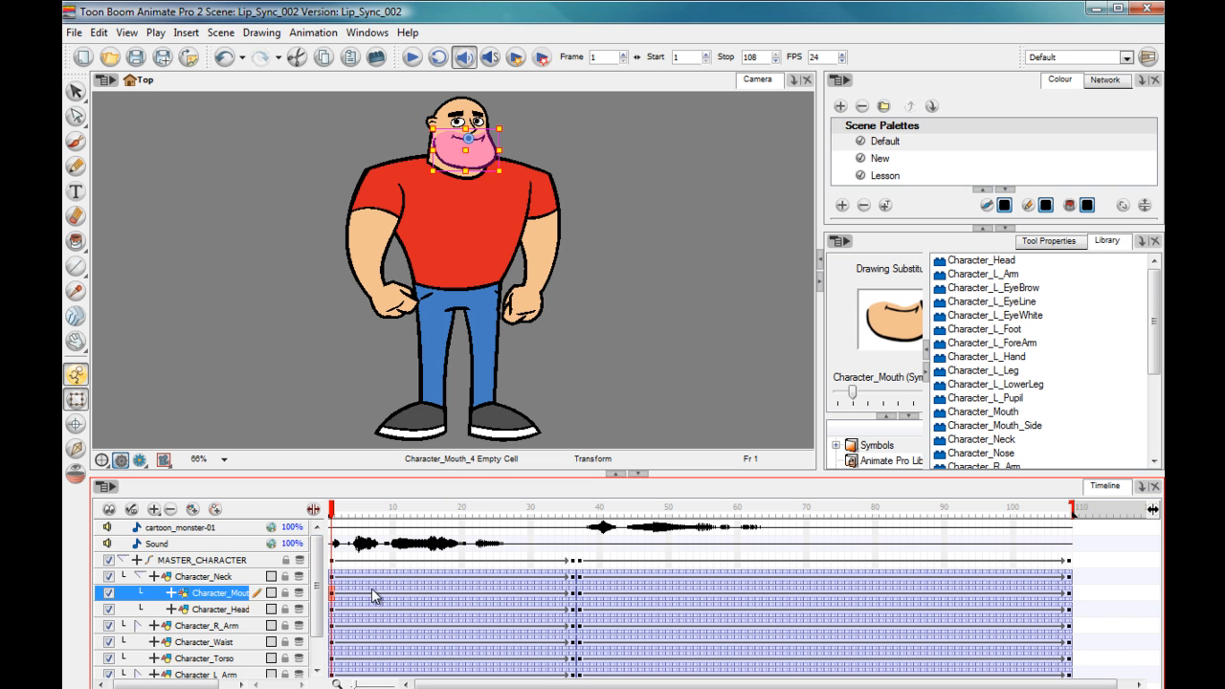
pyautogui.click(229, 384)
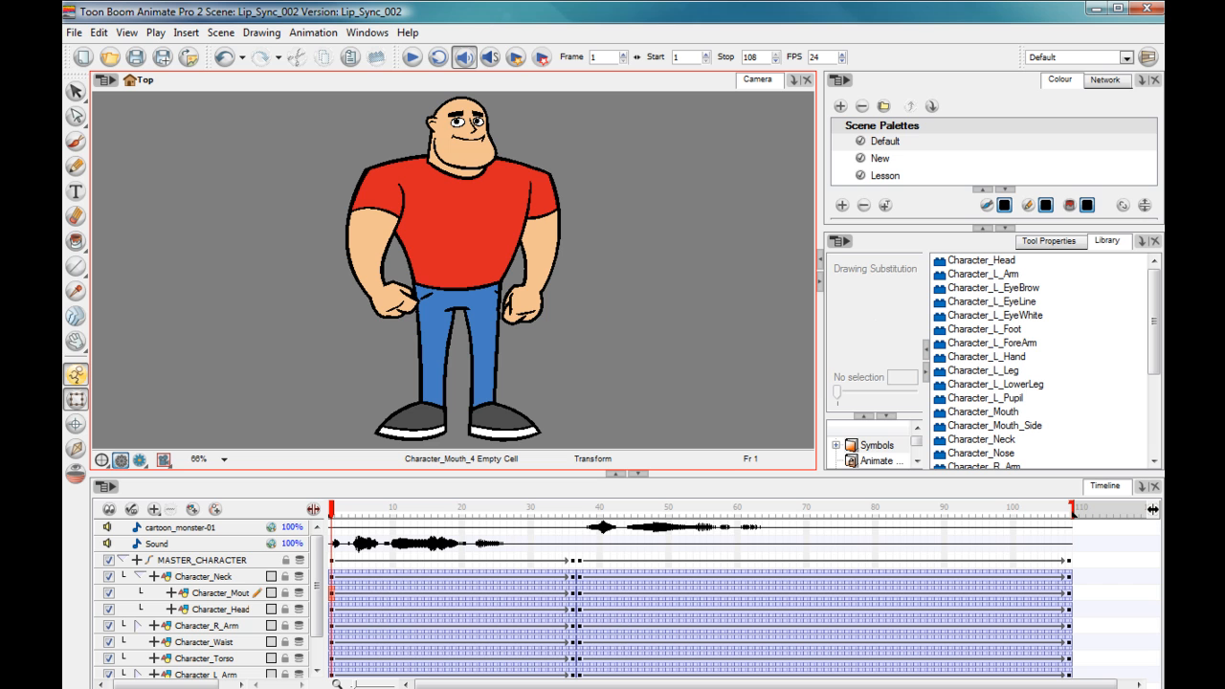
# Run automatic lip-sync detection on the Sound layer.
pyautogui.click(414, 545)
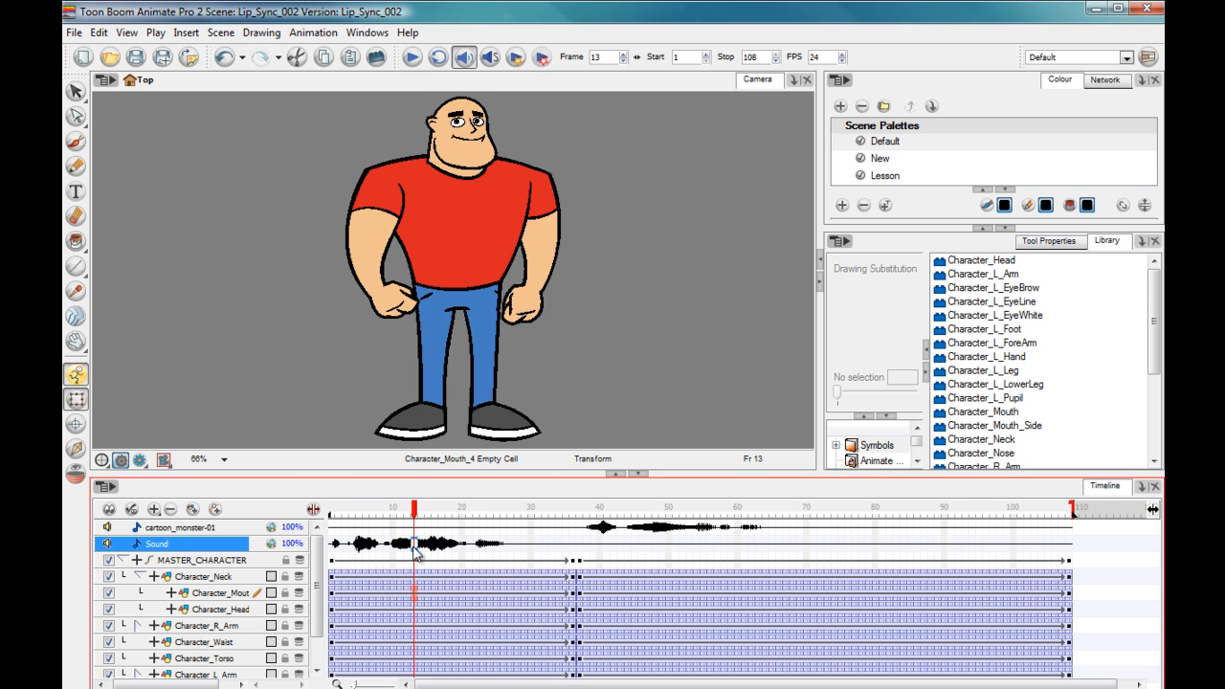
pyautogui.rightClick(414, 551)
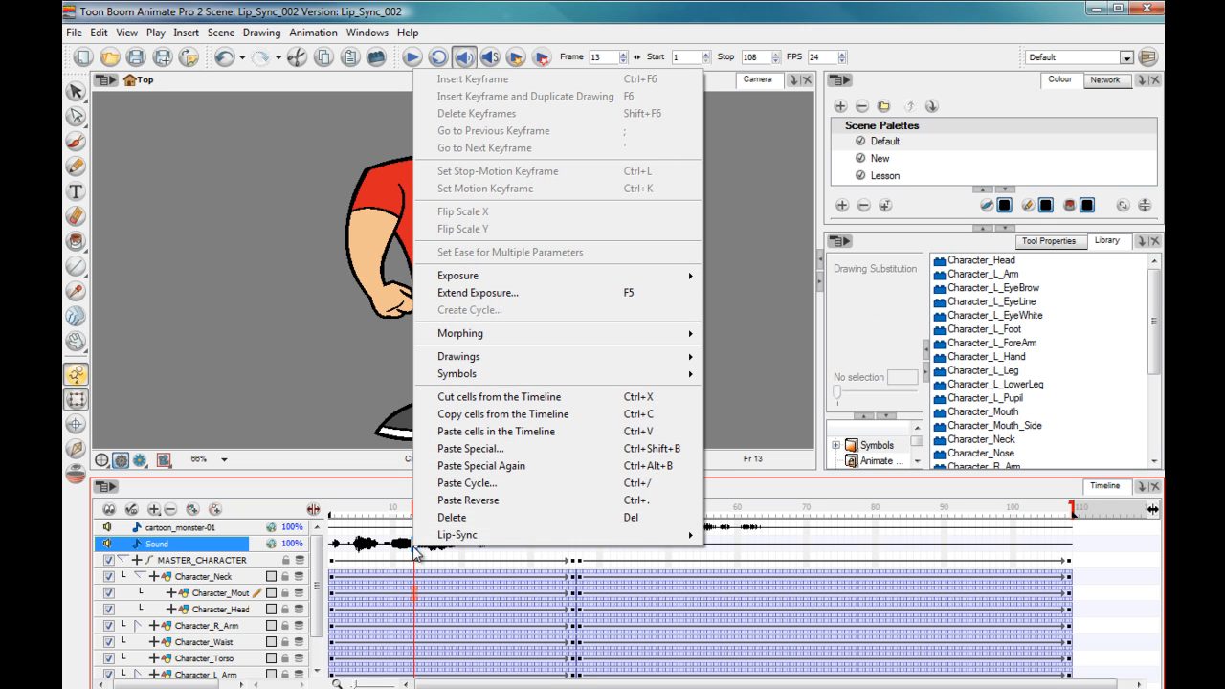
pyautogui.moveTo(478, 536)
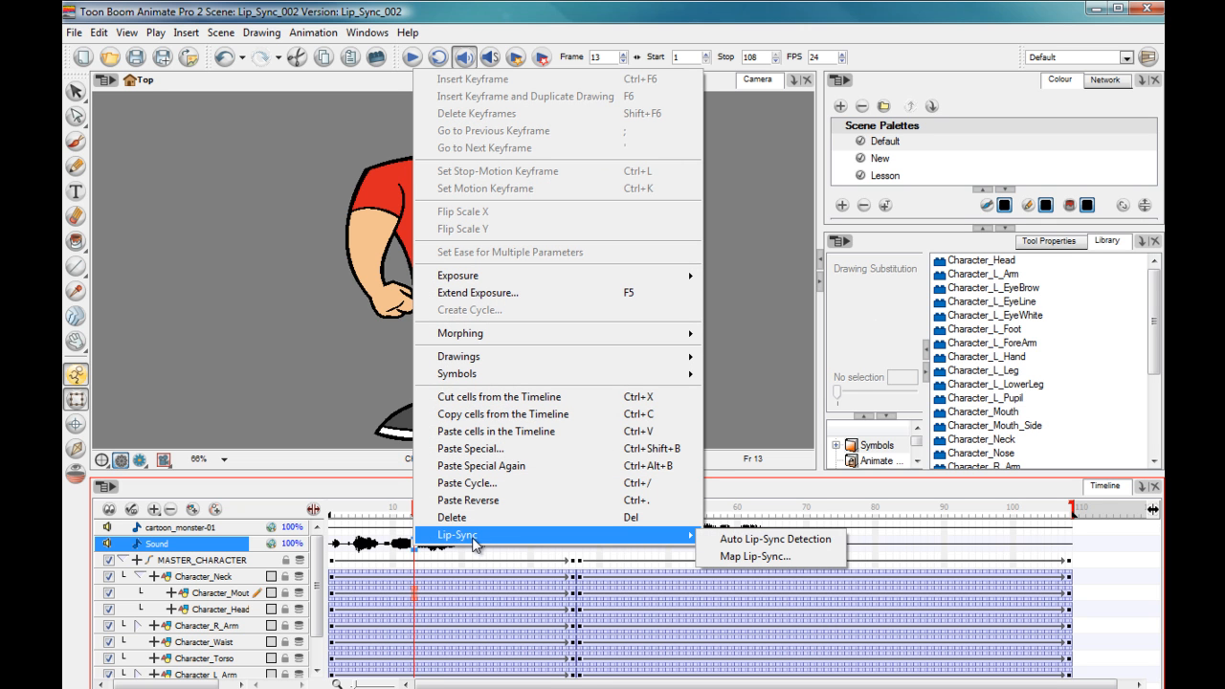
pyautogui.click(753, 541)
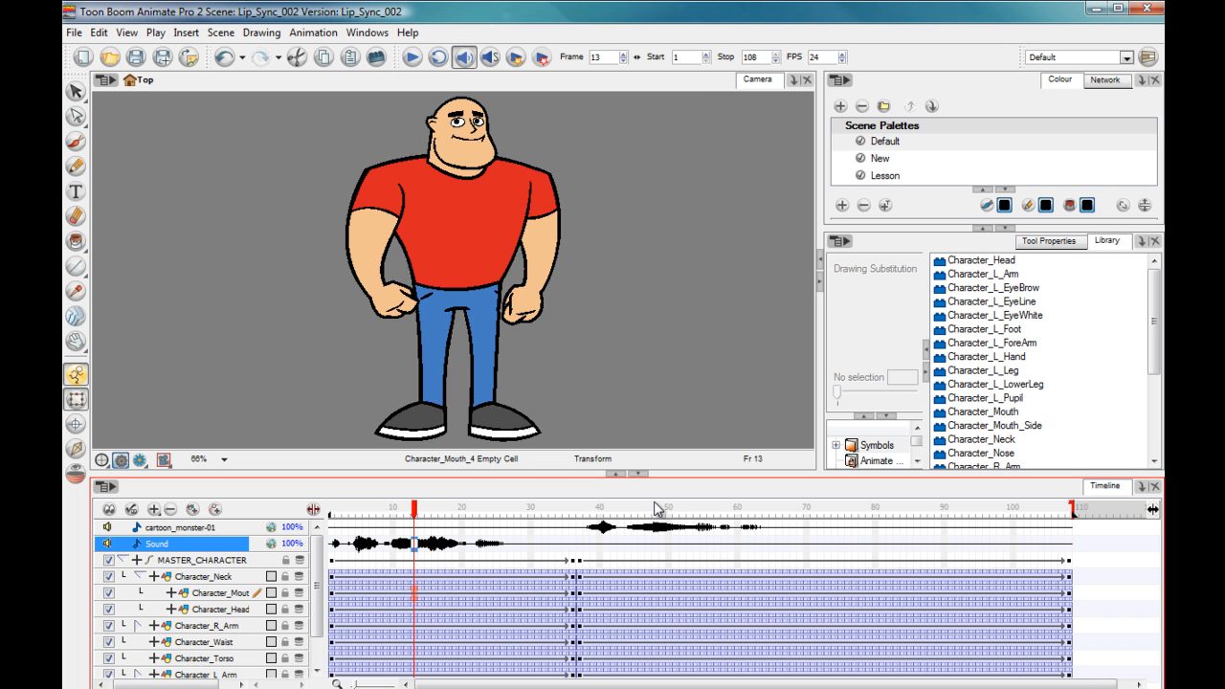
# Map the Sound layer's lip-sync to the Character_Mouth layer using the Character_Mouth symbol, with mouth shapes A to X on drawings 1 to 8.
pyautogui.rightClick(414, 554)
pyautogui.moveTo(474, 538)
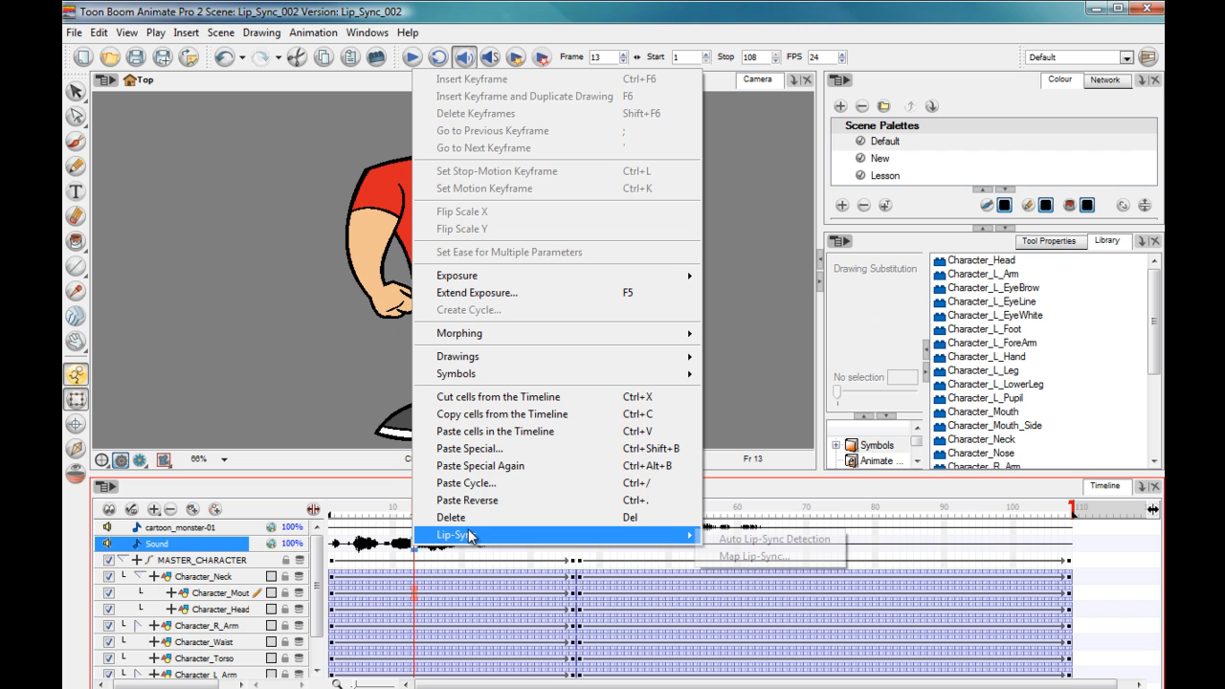
pyautogui.click(732, 557)
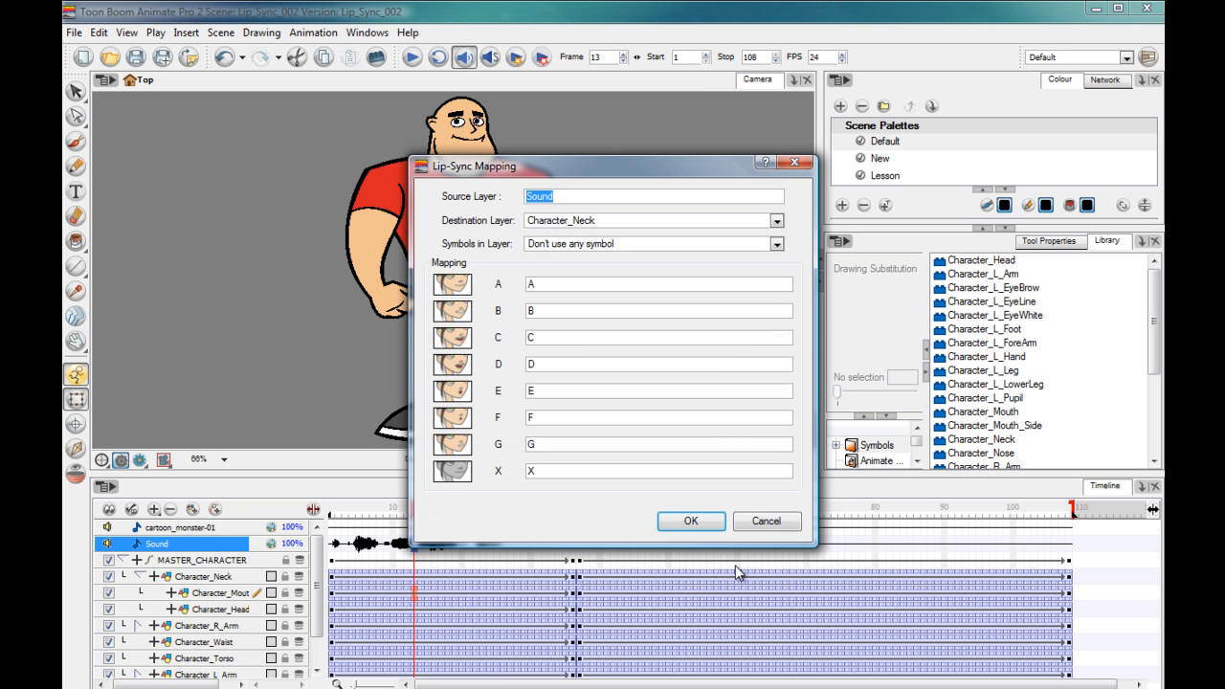
pyautogui.click(533, 222)
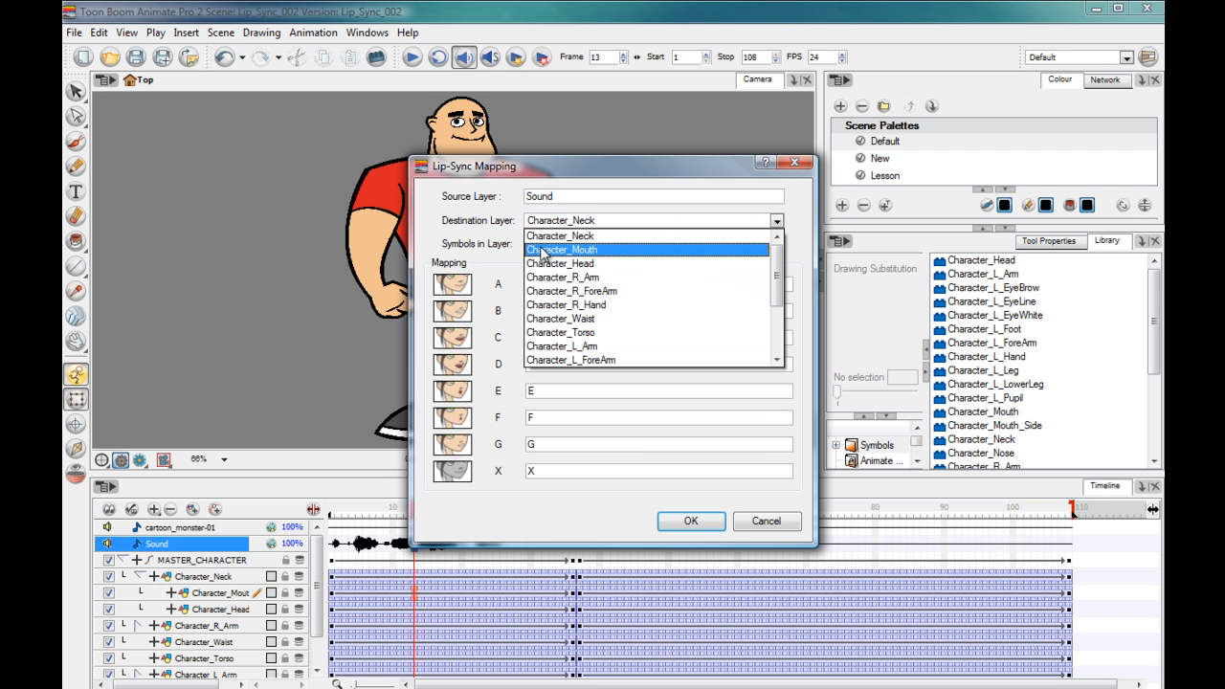
pyautogui.click(533, 250)
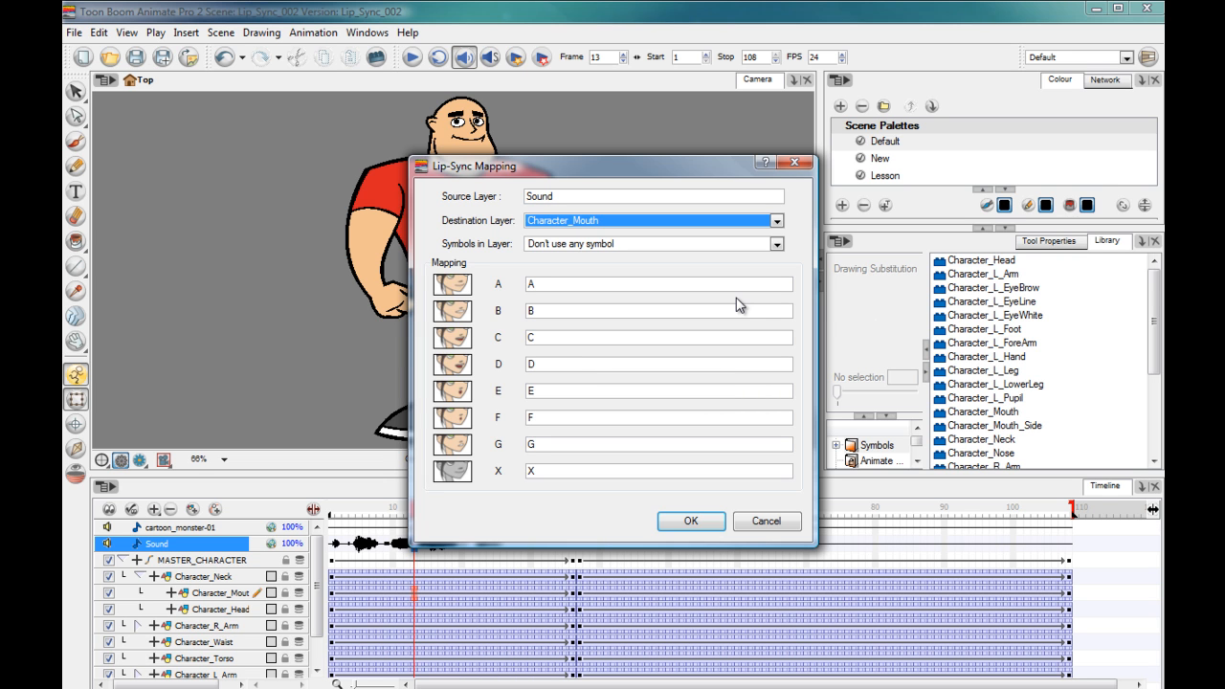
pyautogui.click(542, 250)
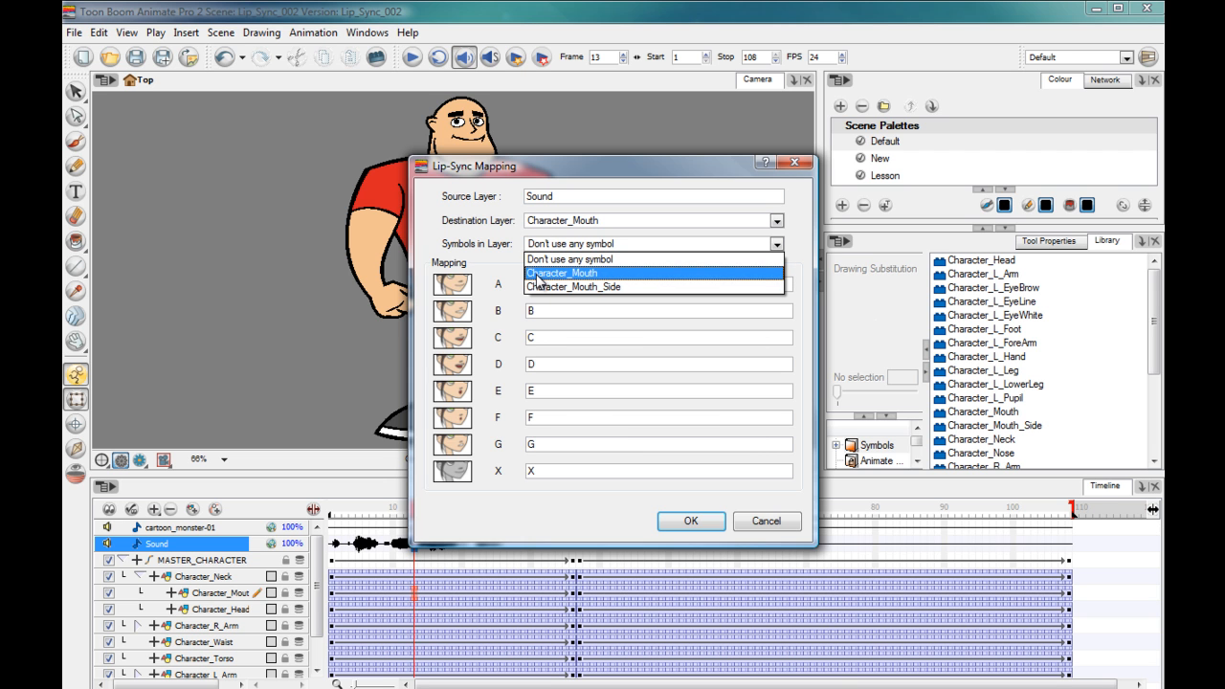
pyautogui.click(538, 275)
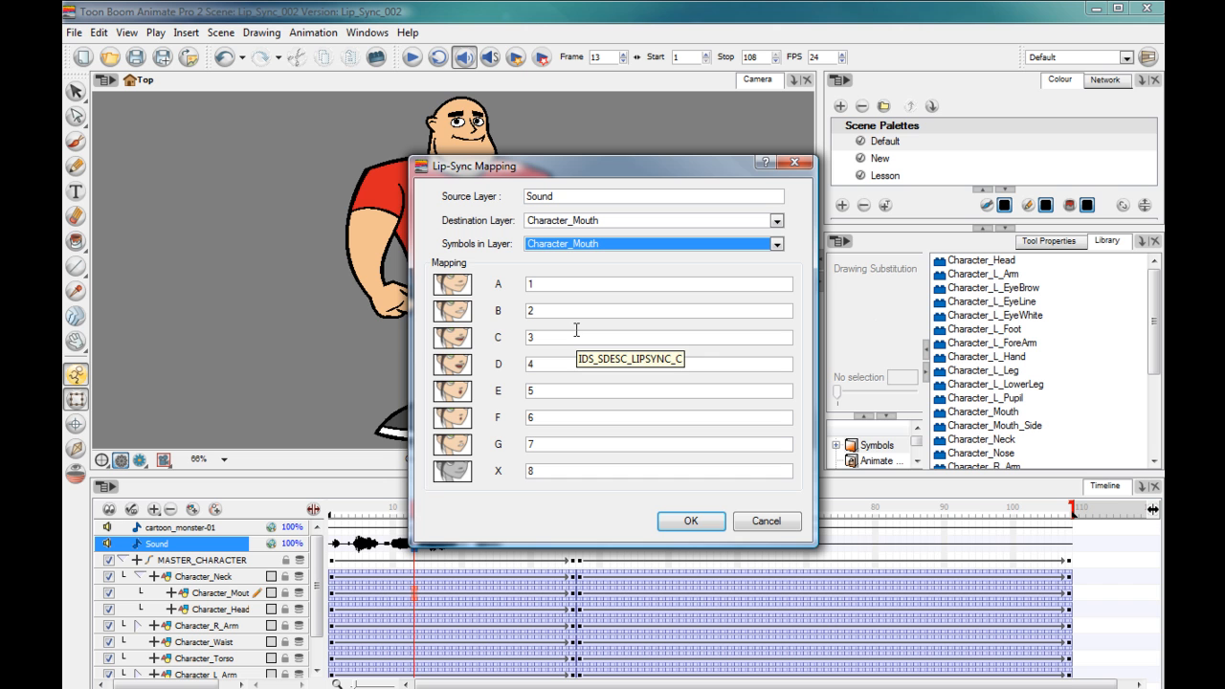
pyautogui.click(691, 521)
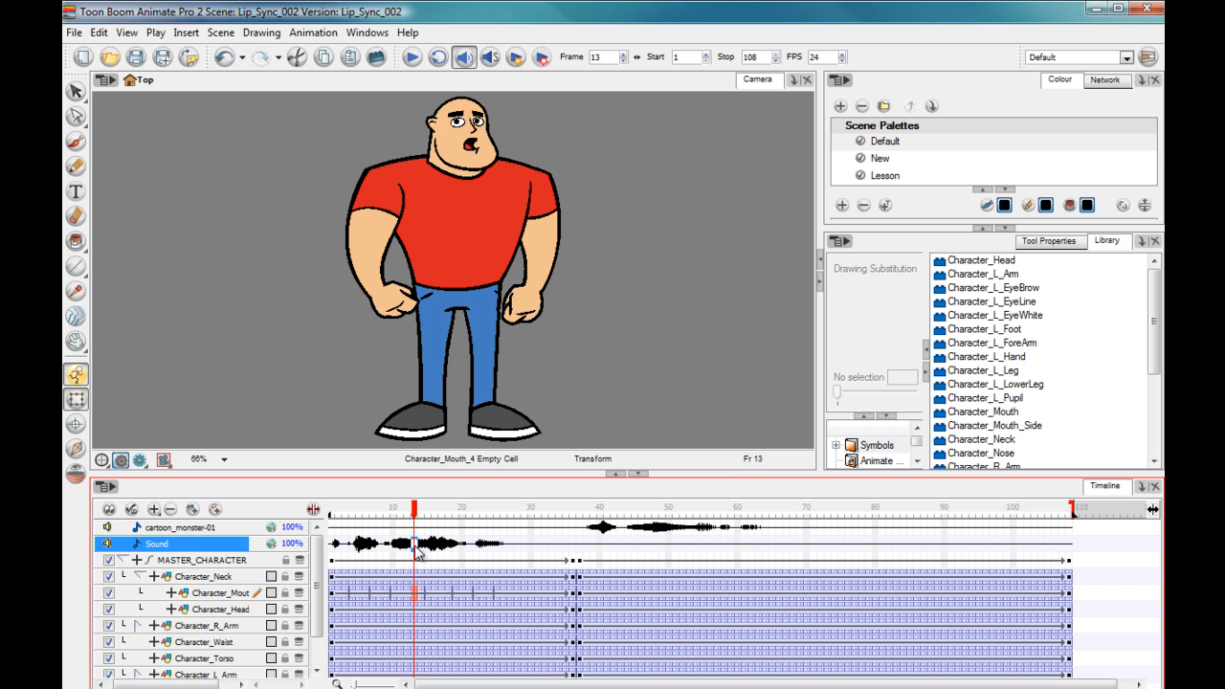
# Run automatic lip-sync detection on the cartoon_monster-01 sound layer.
pyautogui.click(675, 527)
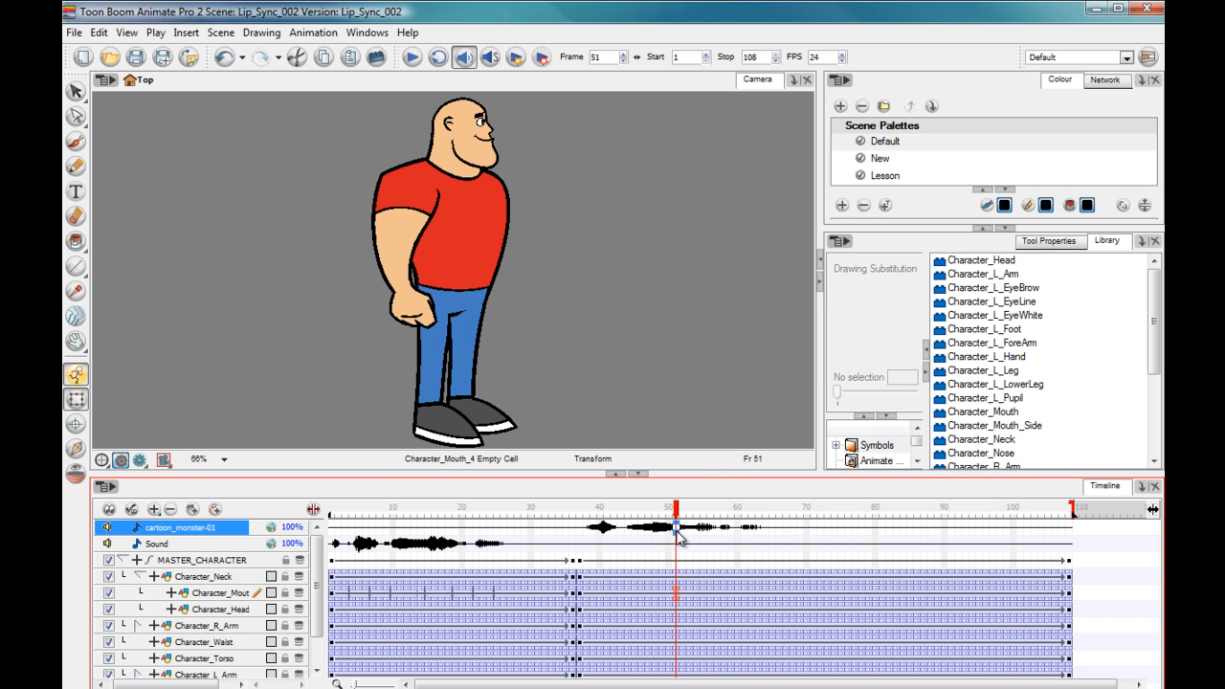
pyautogui.rightClick(679, 538)
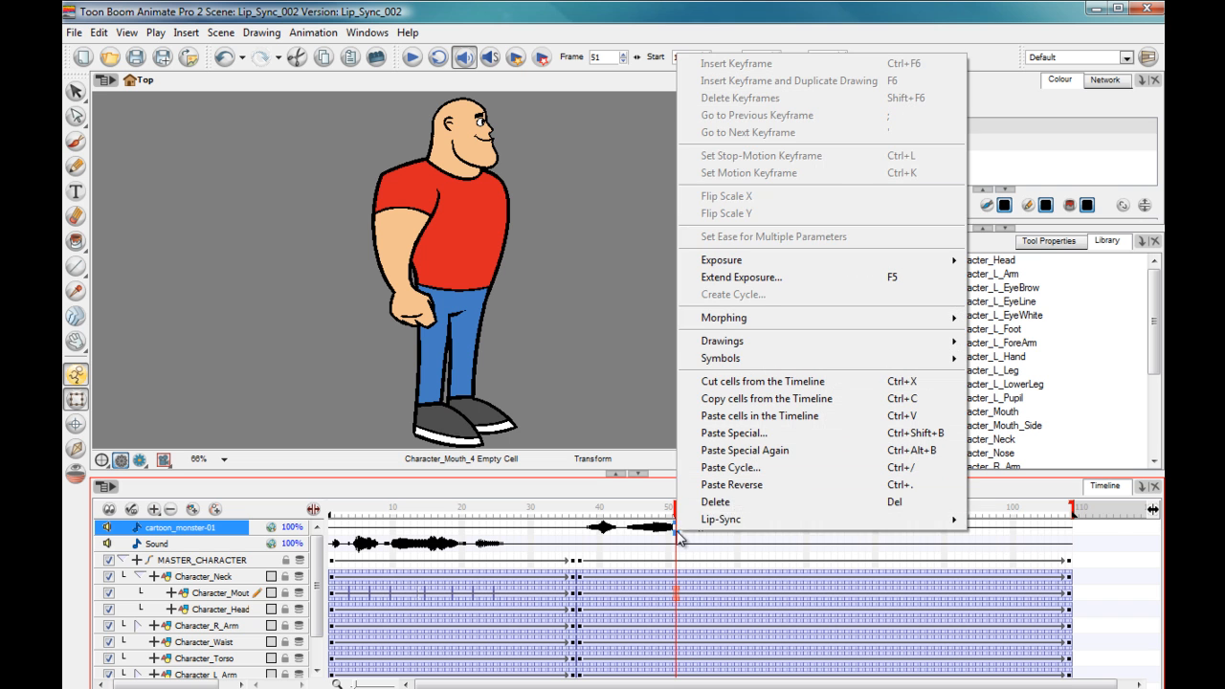
pyautogui.moveTo(957, 521)
pyautogui.click(992, 526)
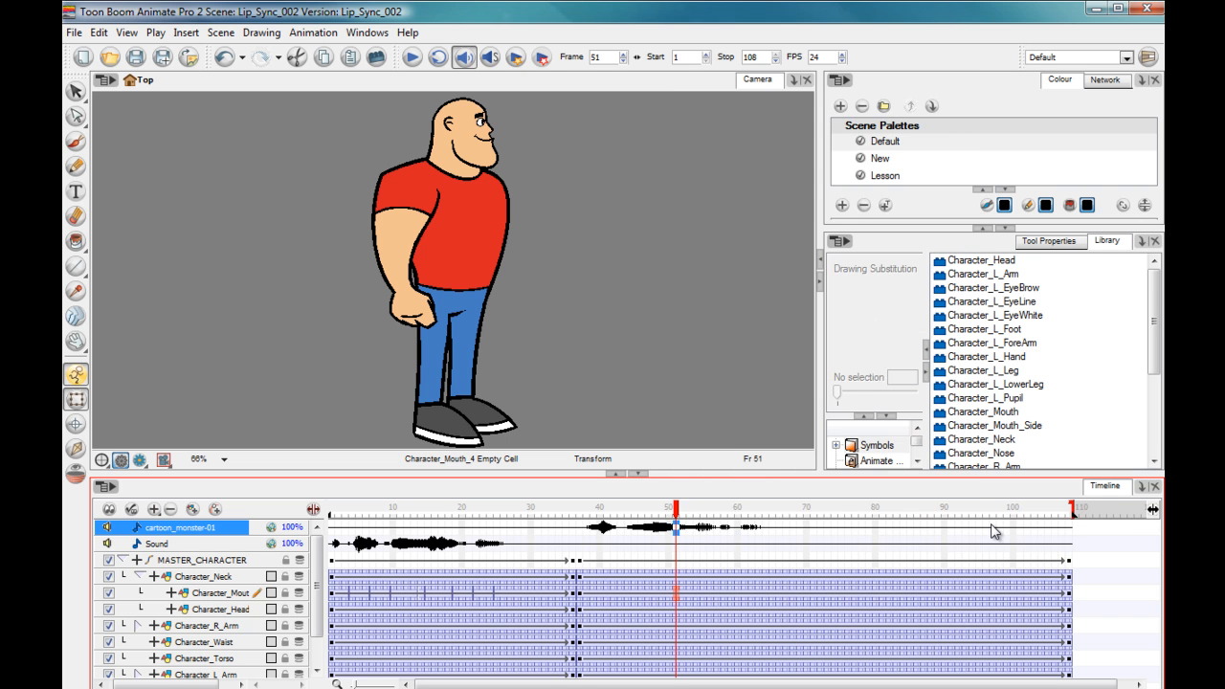
# Map the cartoon_monster-01 lip-sync to the Character_Mouth layer using the Character_Mouth_Side symbol, with mouth shapes A to X on drawings 1 to 8.
pyautogui.rightClick(680, 533)
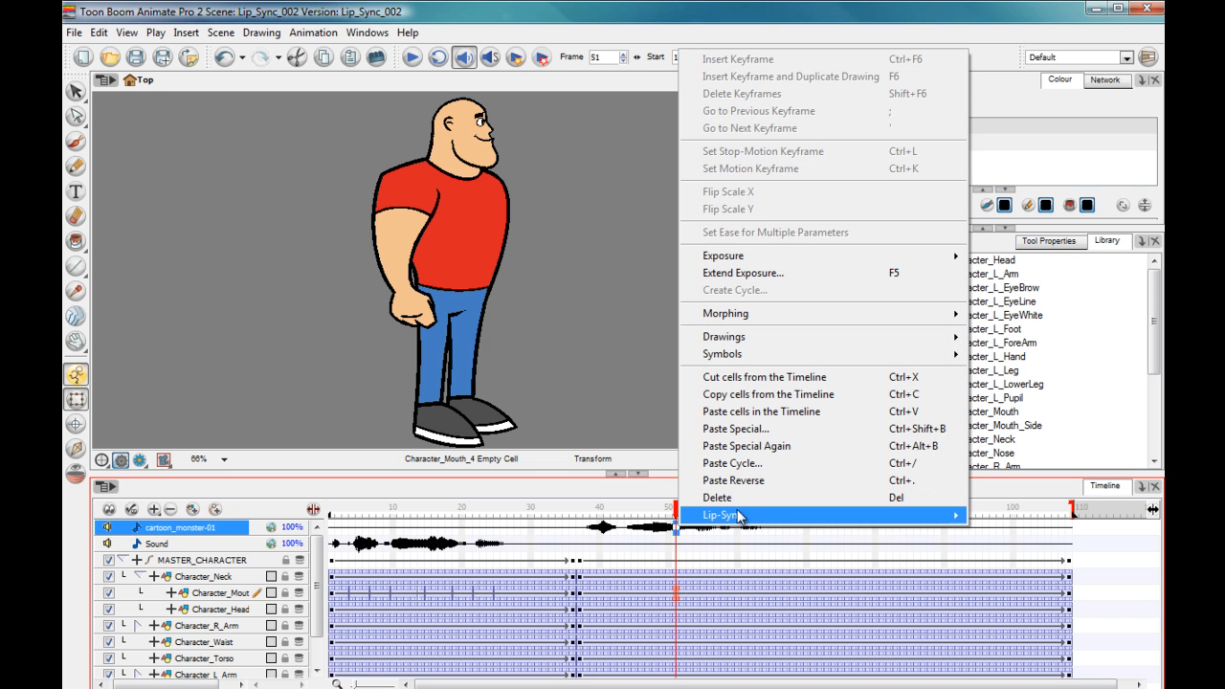
pyautogui.moveTo(742, 517)
pyautogui.click(993, 538)
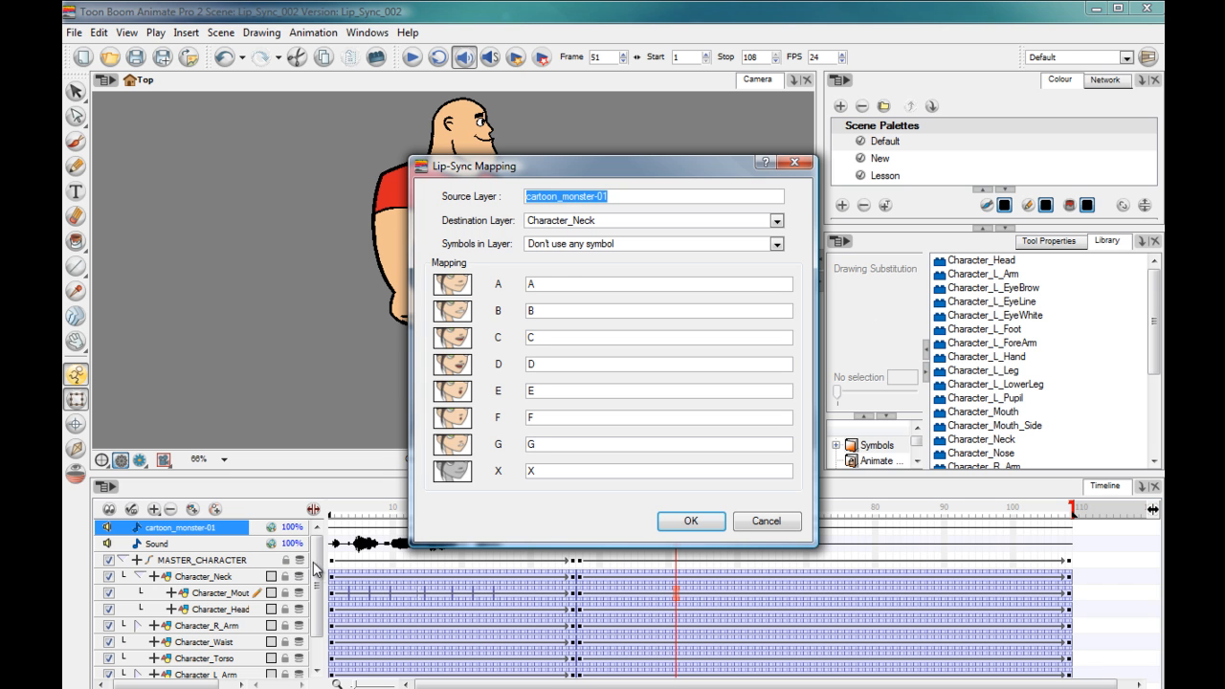
pyautogui.click(548, 230)
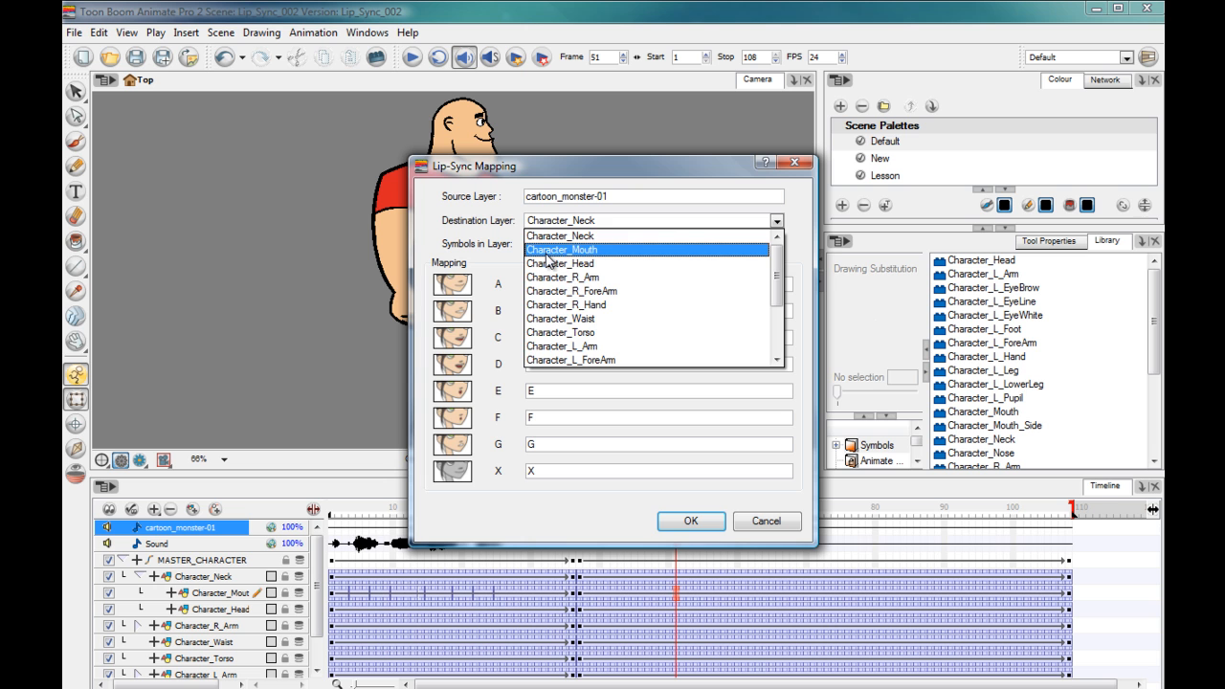
pyautogui.click(551, 251)
pyautogui.click(543, 251)
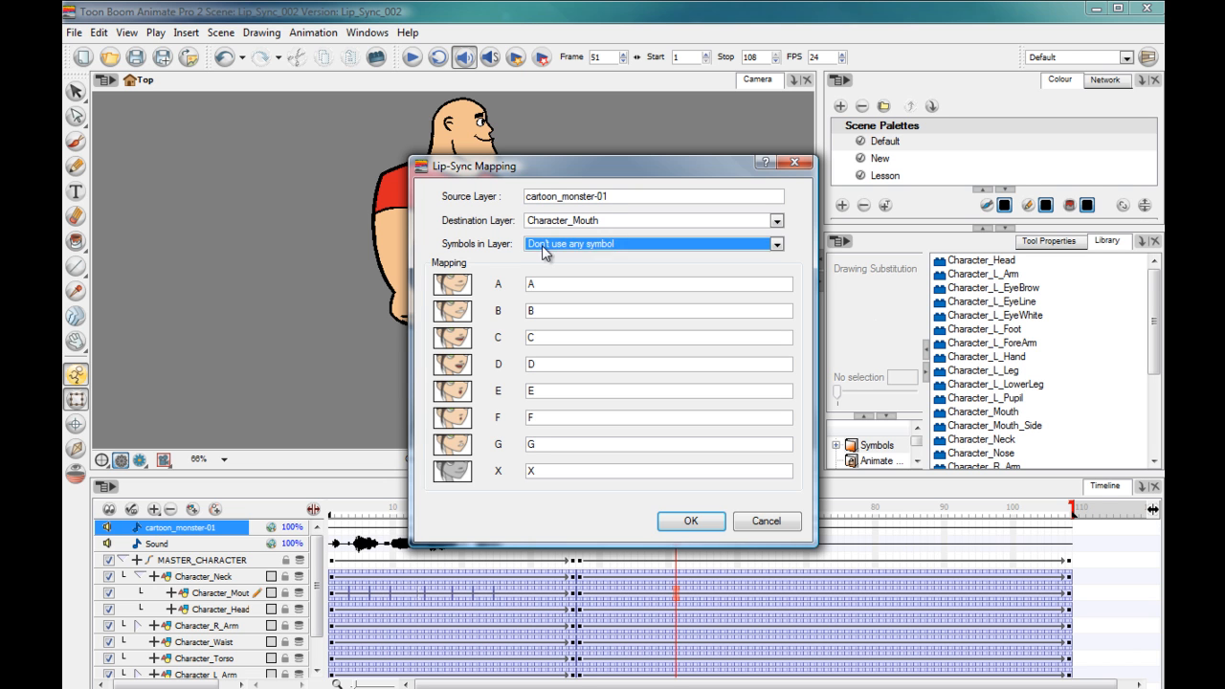
pyautogui.click(547, 289)
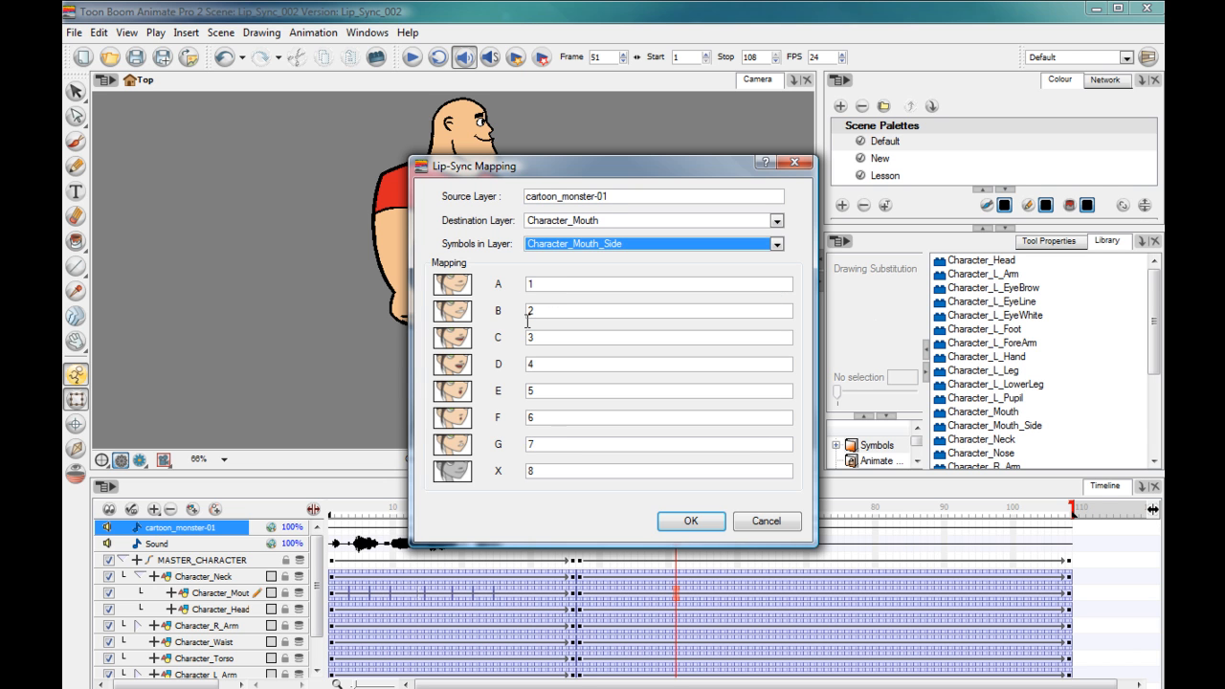
pyautogui.click(689, 521)
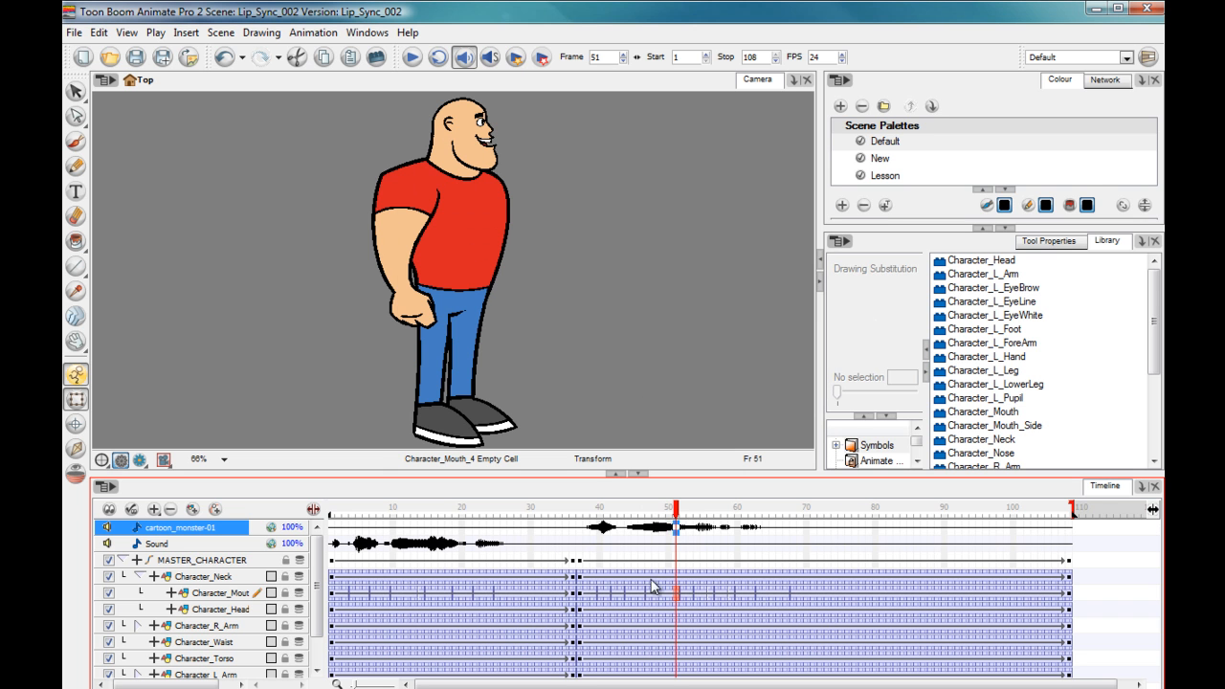
# Play the scene from frame 1 to check both lip-syncs, and return to the first frame.
pyautogui.moveTo(675, 508); pyautogui.dragTo(328, 514)
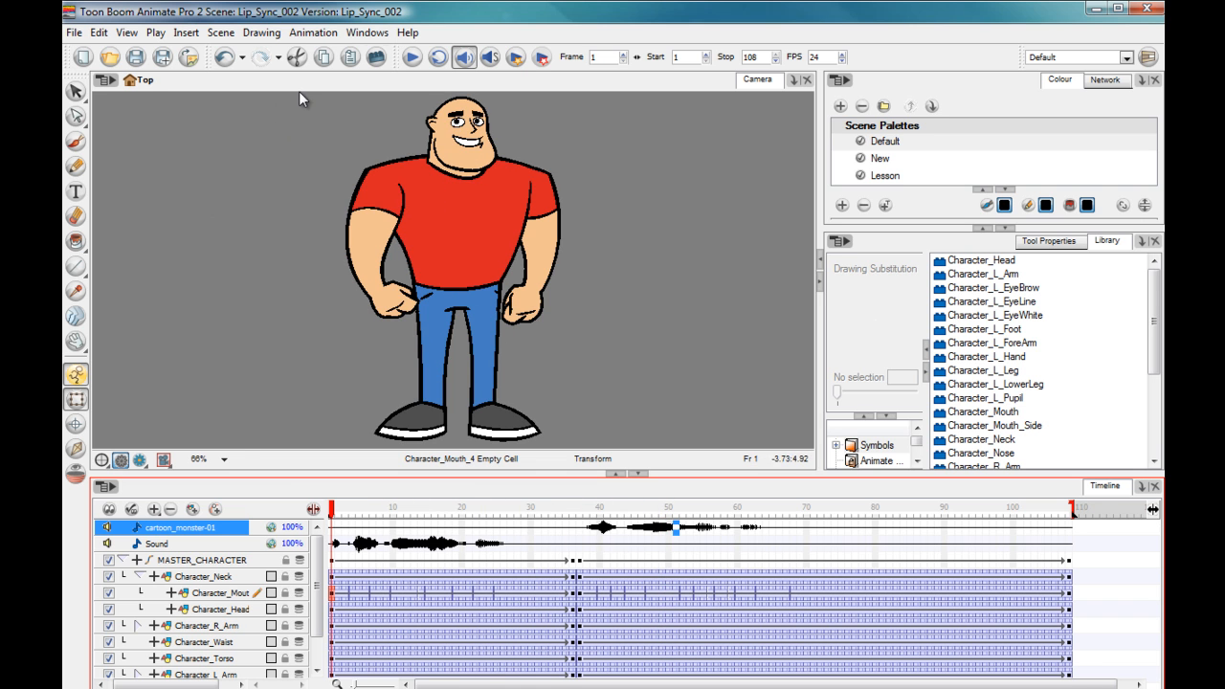
pyautogui.click(411, 58)
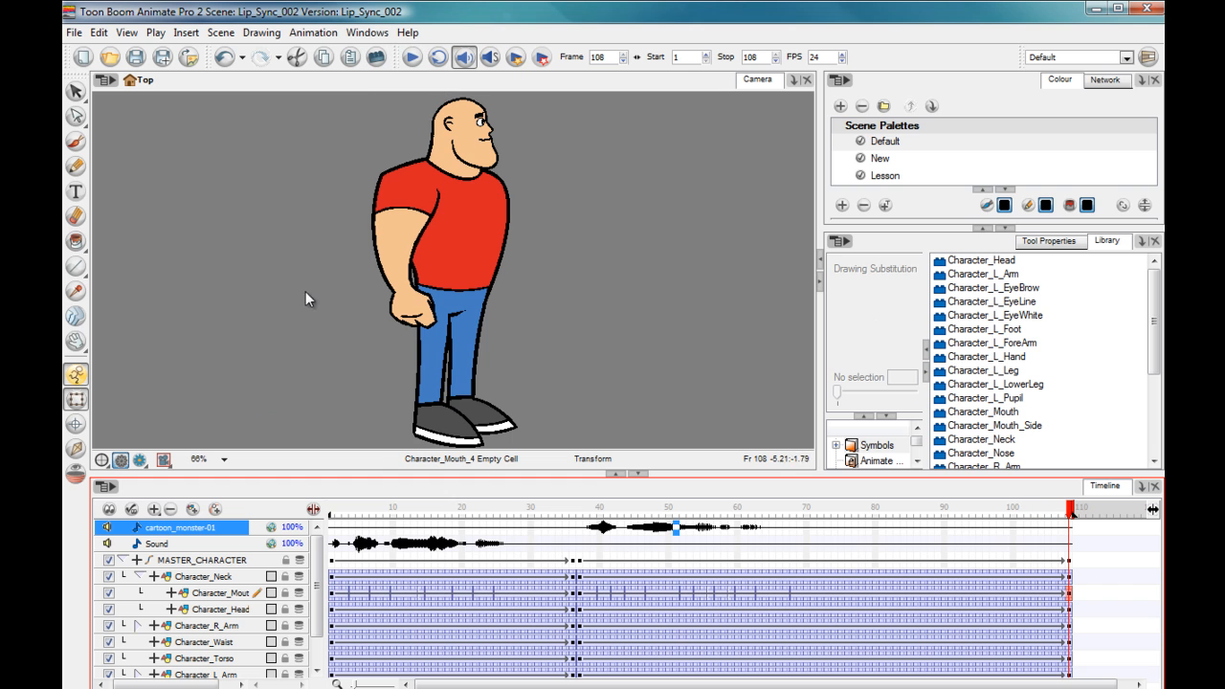
pyautogui.click(413, 508)
pyautogui.moveTo(406, 522); pyautogui.dragTo(321, 514)
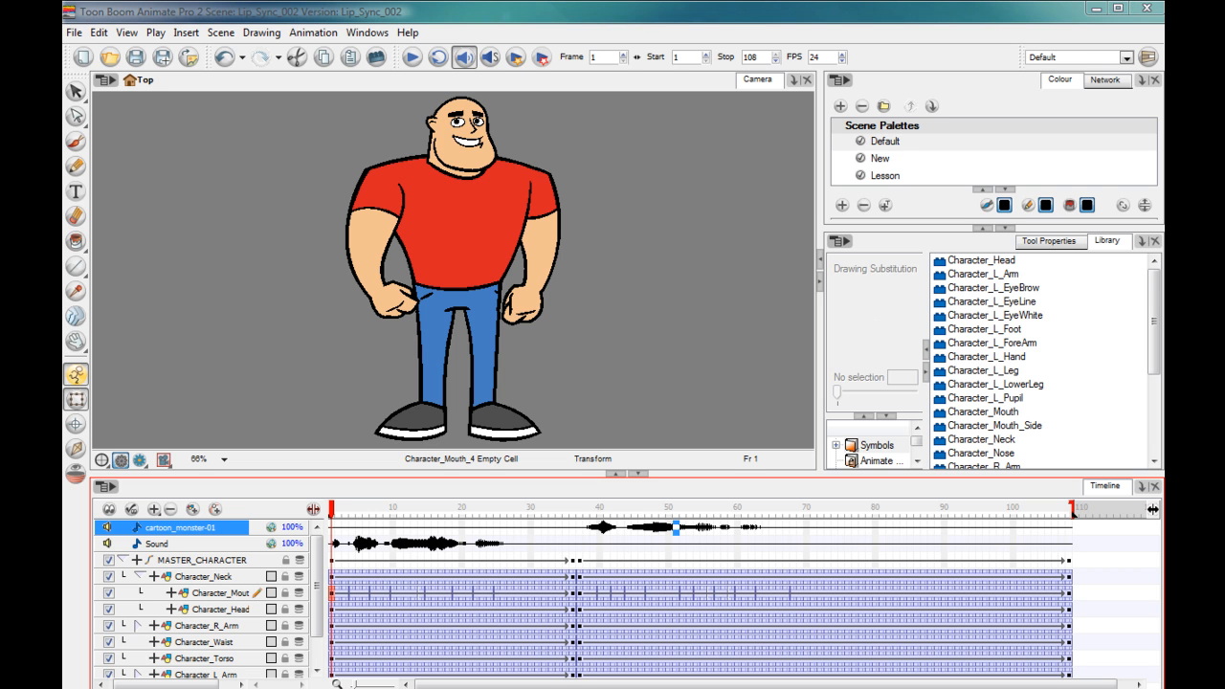
# Examine the mouth drawings assigned to individual frames of the Character_Mouth layer, and clear the selection.
pyautogui.click(380, 593)
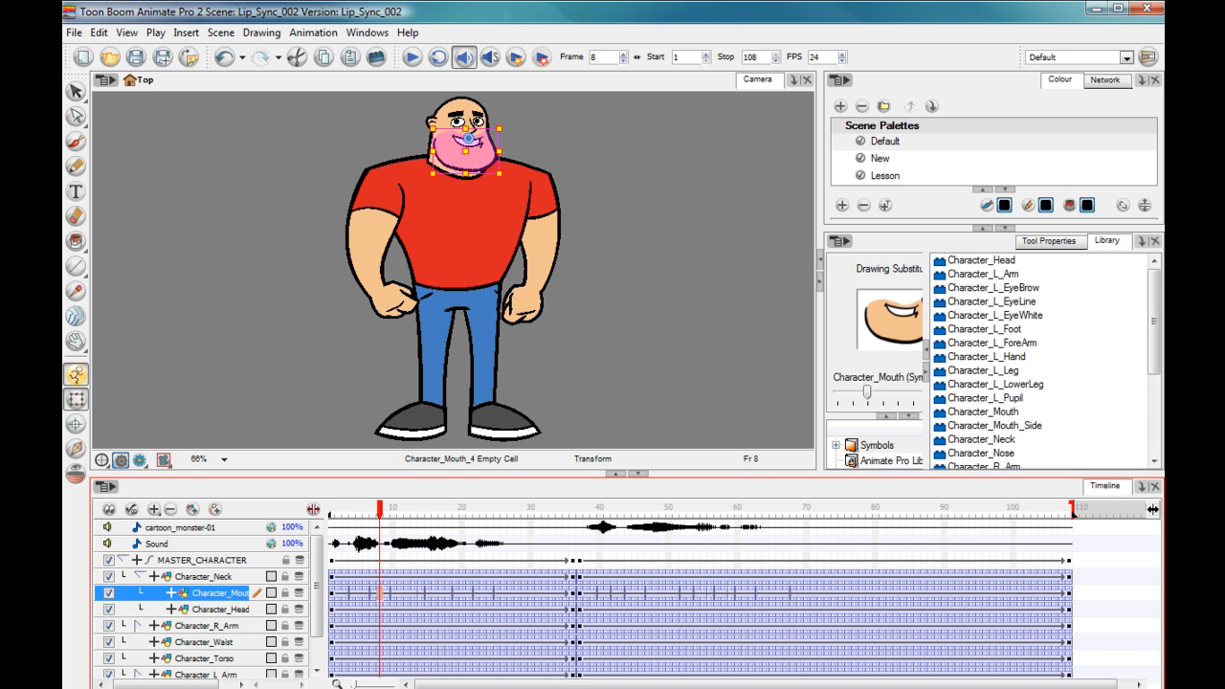
pyautogui.click(393, 593)
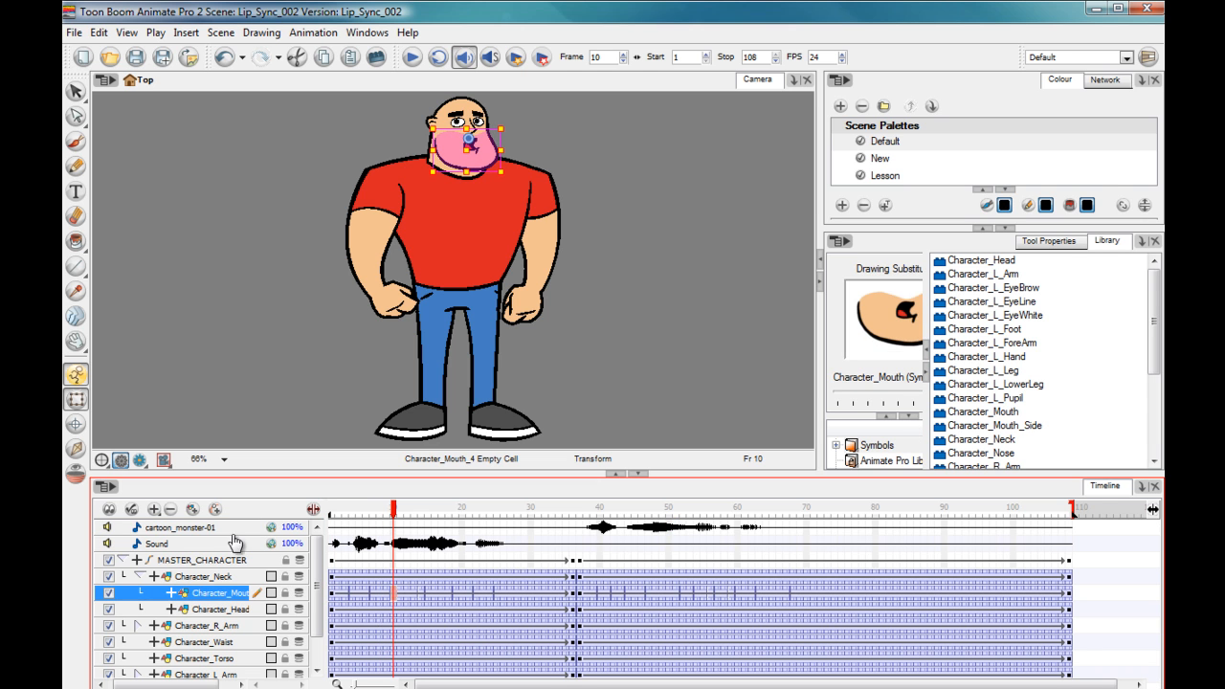
pyautogui.click(483, 593)
pyautogui.press('.')
pyautogui.press('.')
pyautogui.press('.')
pyautogui.press('.')
pyautogui.press('.')
pyautogui.press('.')
pyautogui.press('.')
pyautogui.press('.')
pyautogui.press('.')
pyautogui.press('.')
pyautogui.press('.')
pyautogui.press('.')
pyautogui.press('.')
pyautogui.press('.')
pyautogui.press('.')
pyautogui.press('.')
pyautogui.press('.')
pyautogui.press('.')
pyautogui.press('.')
pyautogui.press('.')
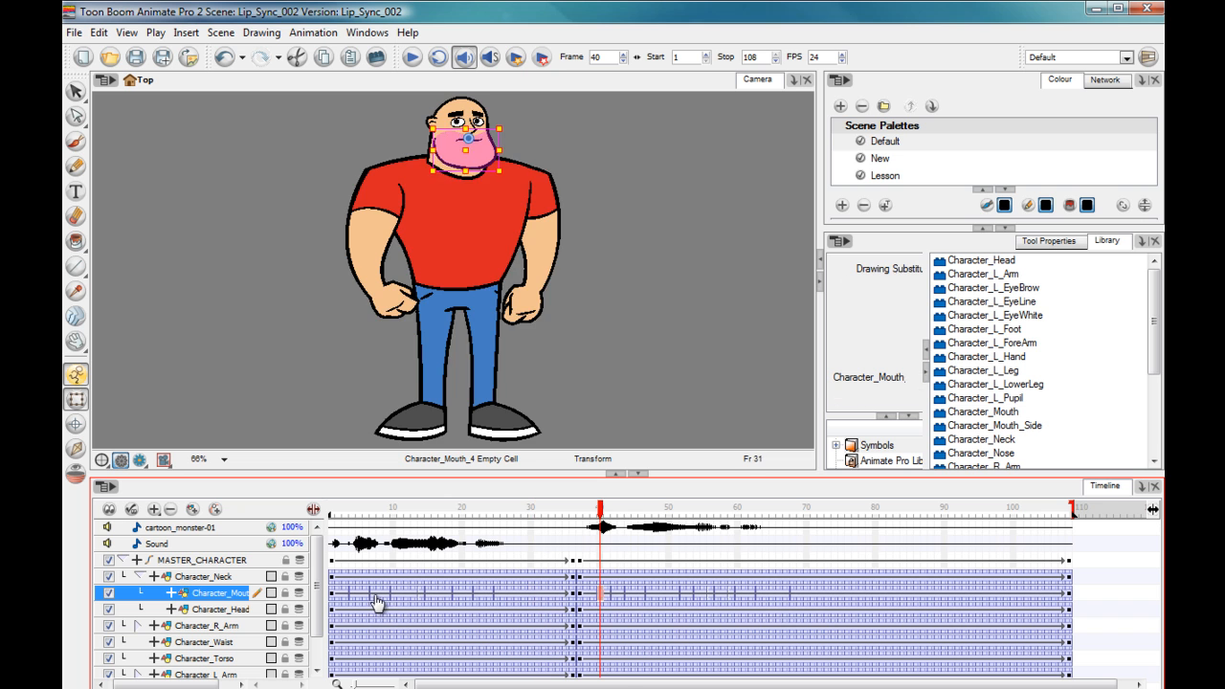
pyautogui.click(402, 593)
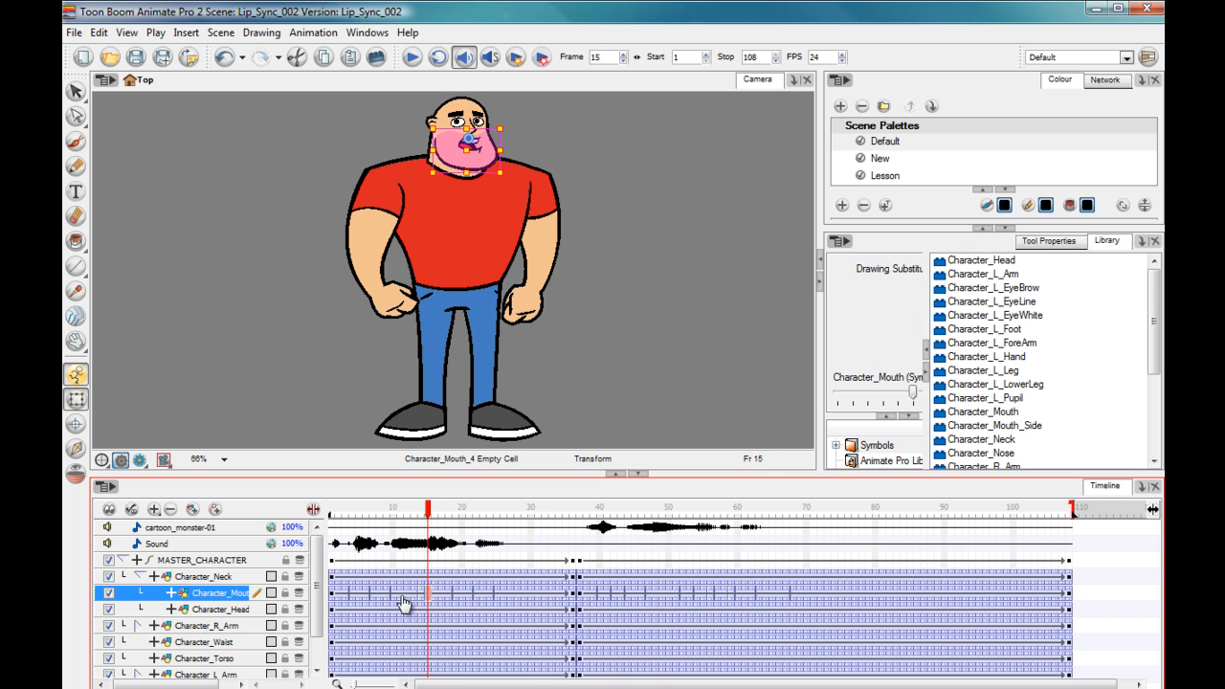
pyautogui.press(',')
pyautogui.press(',')
pyautogui.press(',')
pyautogui.press(',')
pyautogui.press(',')
pyautogui.press(',')
pyautogui.press(',')
pyautogui.press(',')
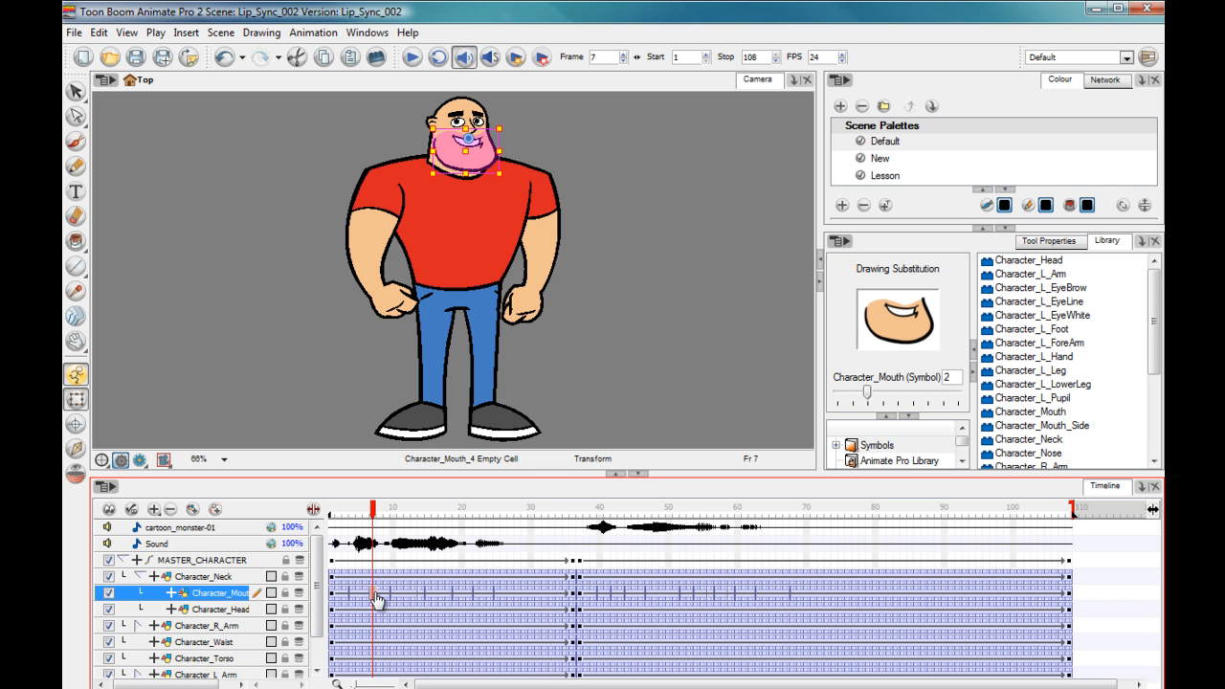
pyautogui.press('Escape')
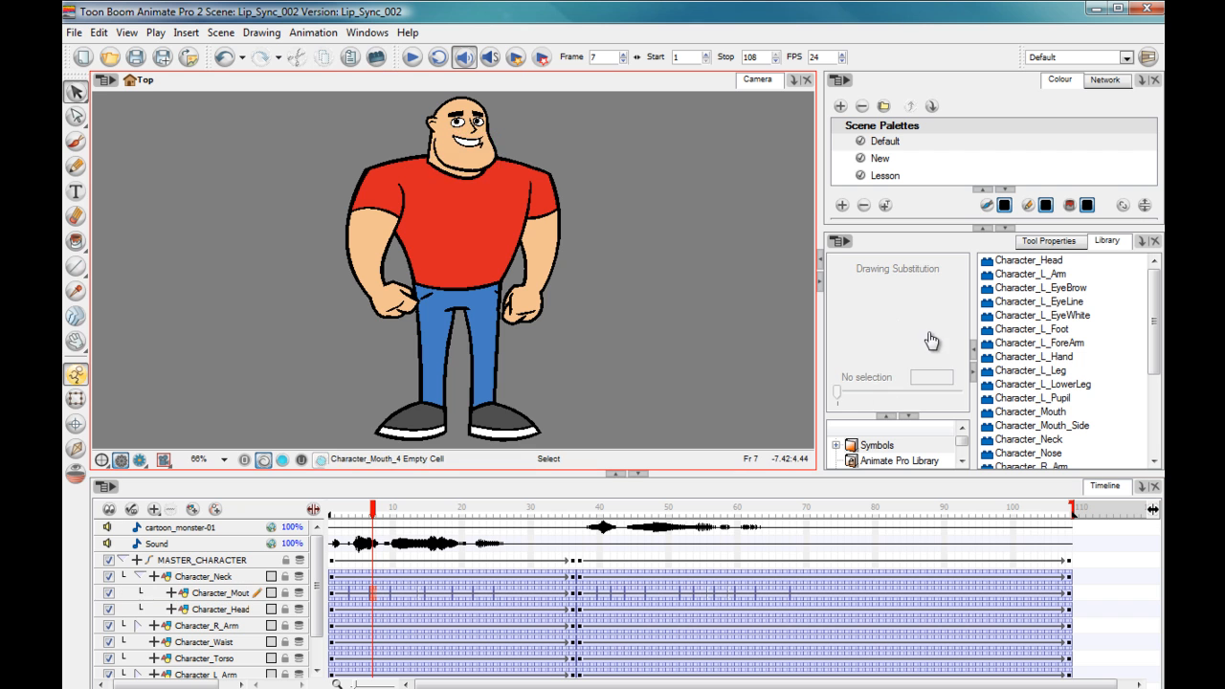
# Enlarge the view of the character's head to 200%, return to frame 1 and enable sound scrubbing.
pyautogui.press('space')
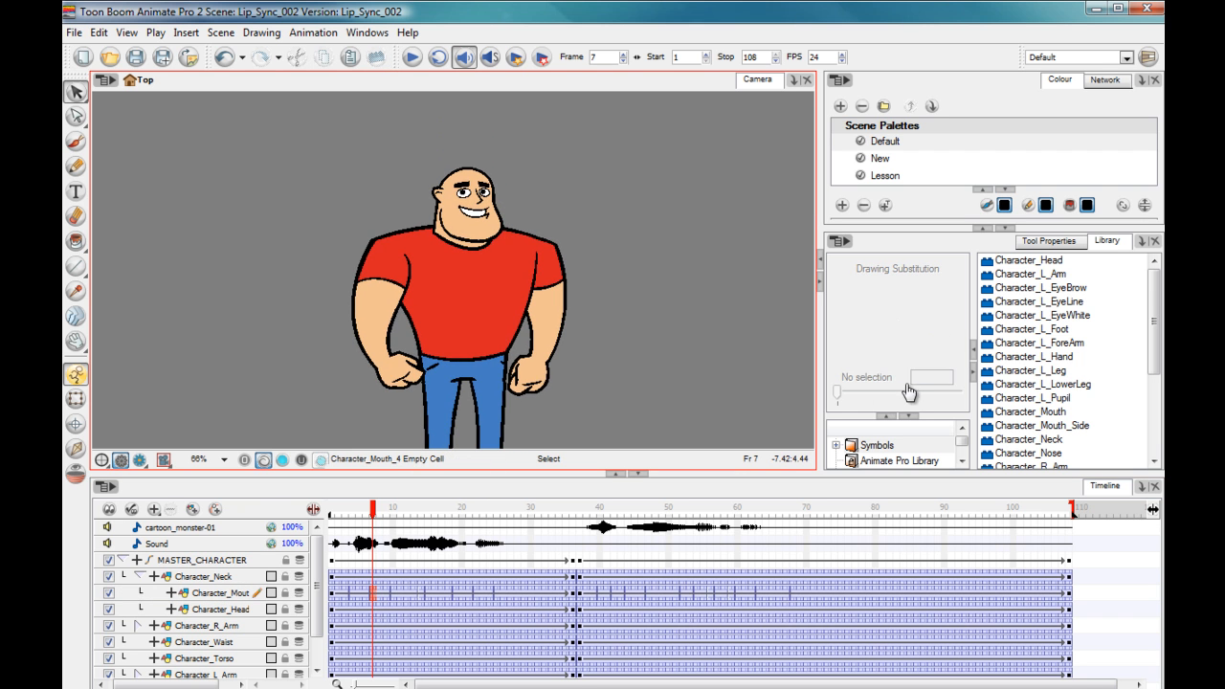
pyautogui.press('2')
pyautogui.press('2')
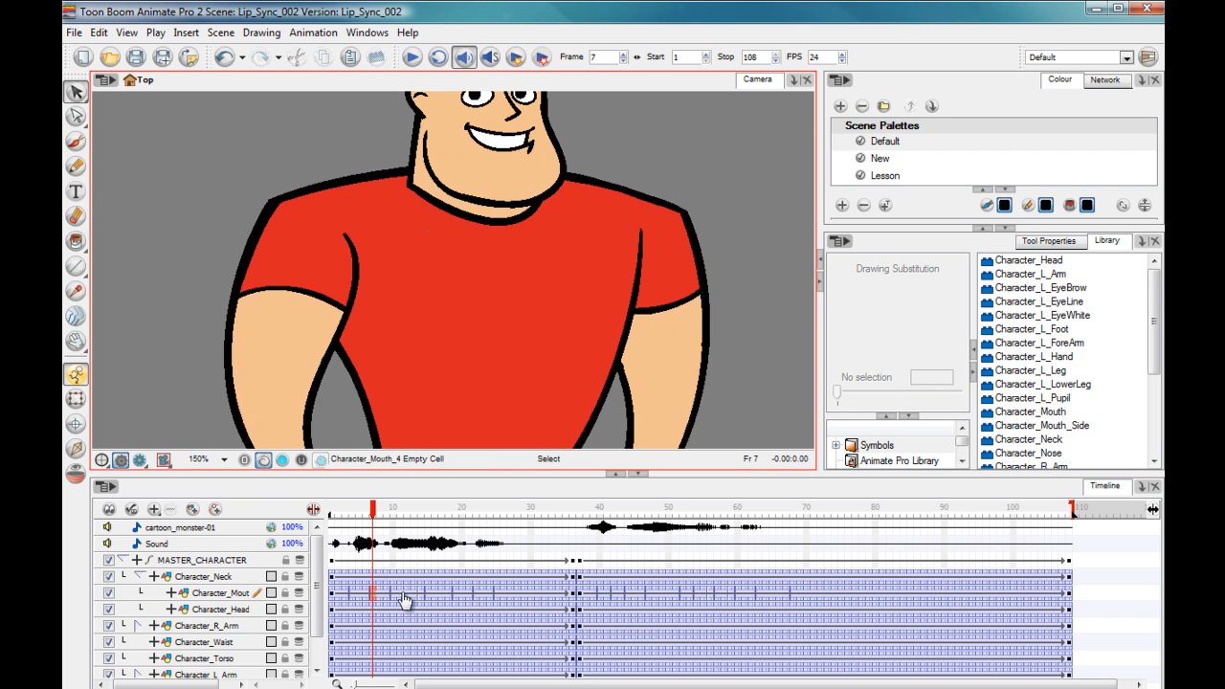
pyautogui.press('space')
pyautogui.moveTo(228, 416); pyautogui.dragTo(233, 505)
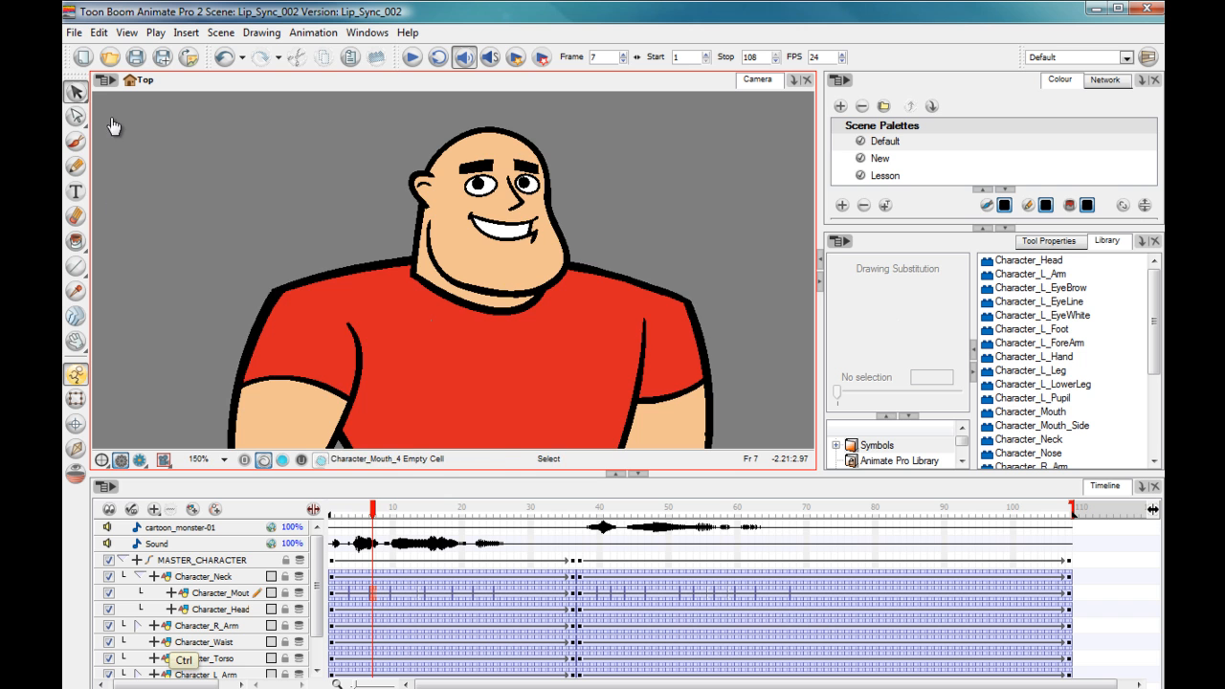
pyautogui.press('2')
pyautogui.press('space')
pyautogui.moveTo(241, 215); pyautogui.dragTo(235, 254)
pyautogui.hotkey('shift', ',')
pyautogui.hotkey('shift', 's')
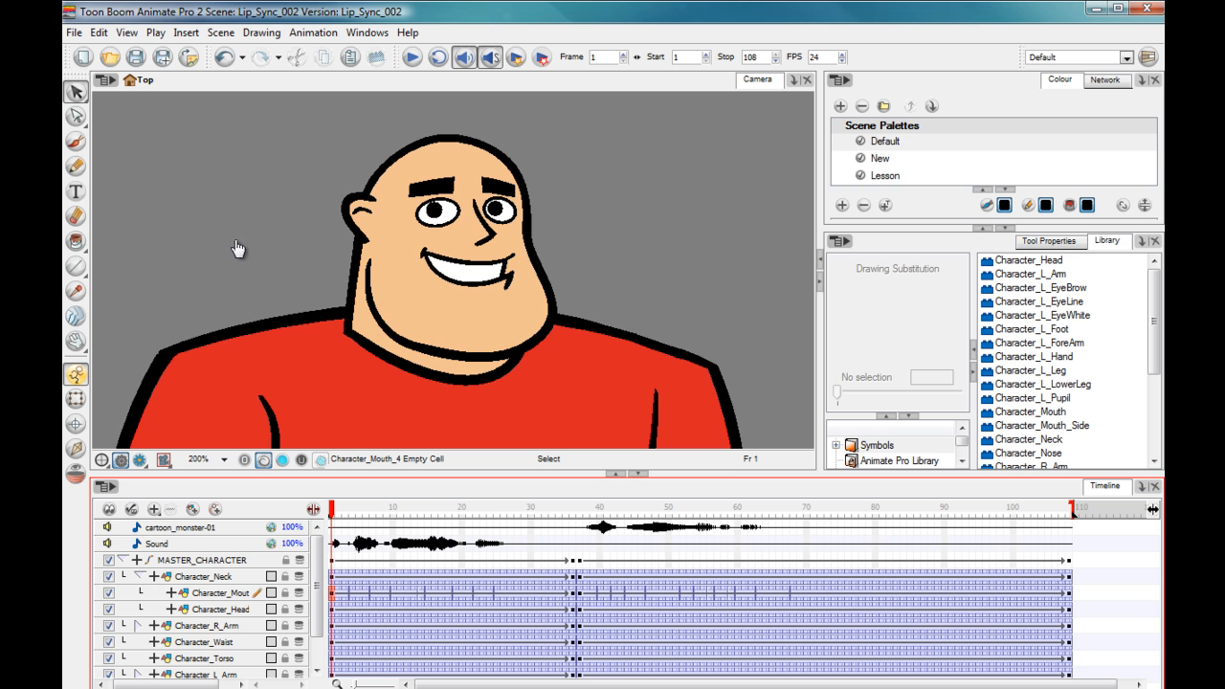
# Step through the front-view frames with sound scrubbing to compare the mouth shapes with the dialogue.
pyautogui.press('.')
pyautogui.press('.')
pyautogui.press('.')
pyautogui.press('.')
pyautogui.press('.')
pyautogui.press('.')
pyautogui.press('.')
pyautogui.press('.')
pyautogui.press('.')
pyautogui.press('.')
pyautogui.press('.')
pyautogui.press('.')
pyautogui.press('.')
pyautogui.press('.')
pyautogui.press('.')
pyautogui.press('.')
pyautogui.press('.')
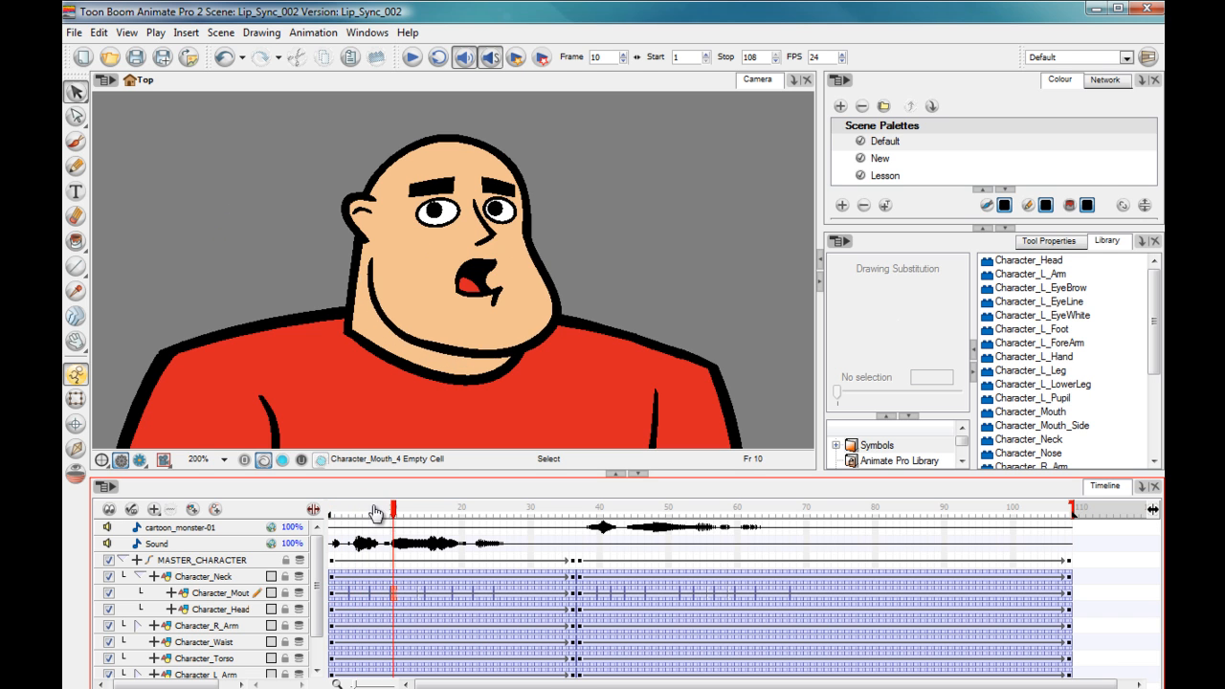
pyautogui.press('.')
pyautogui.press('.')
pyautogui.press('.')
pyautogui.press('.')
pyautogui.press('.')
pyautogui.press('.')
pyautogui.press('.')
pyautogui.press('.')
pyautogui.press('.')
pyautogui.press('.')
pyautogui.press('.')
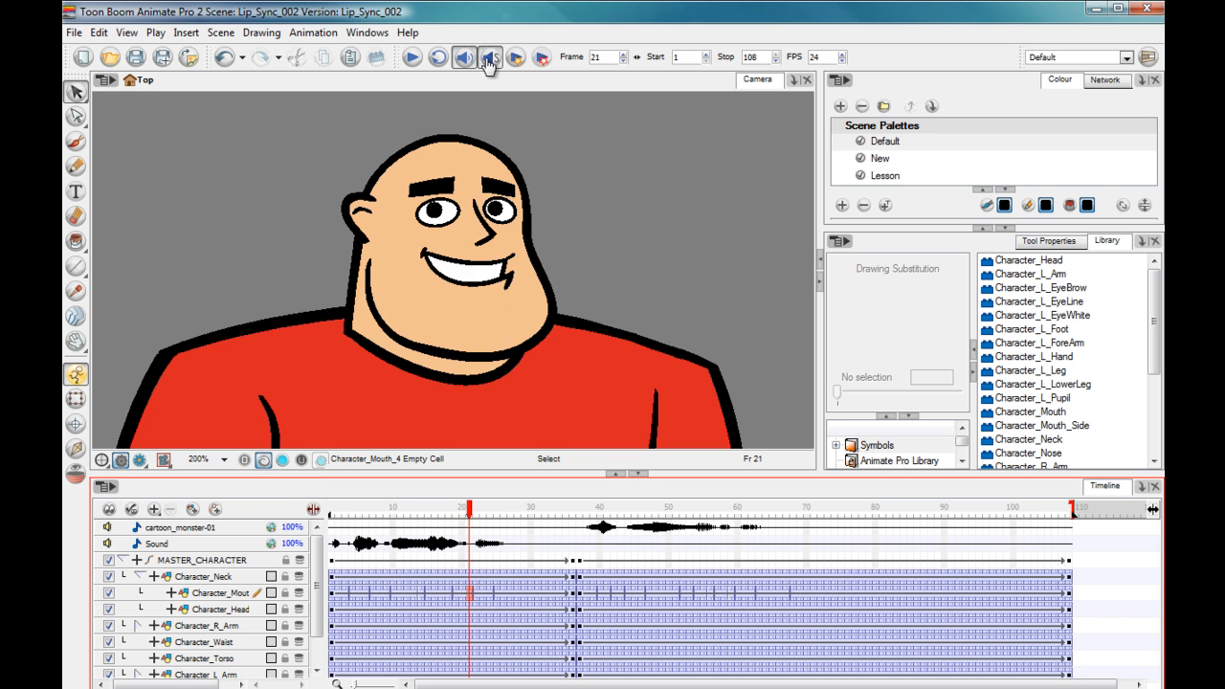
pyautogui.press('.')
pyautogui.press('.')
pyautogui.press('.')
pyautogui.press('.')
pyautogui.press('.')
pyautogui.press('.')
pyautogui.press('.')
pyautogui.press('.')
pyautogui.press('.')
pyautogui.press('.')
pyautogui.press('.')
pyautogui.press('.')
pyautogui.press('.')
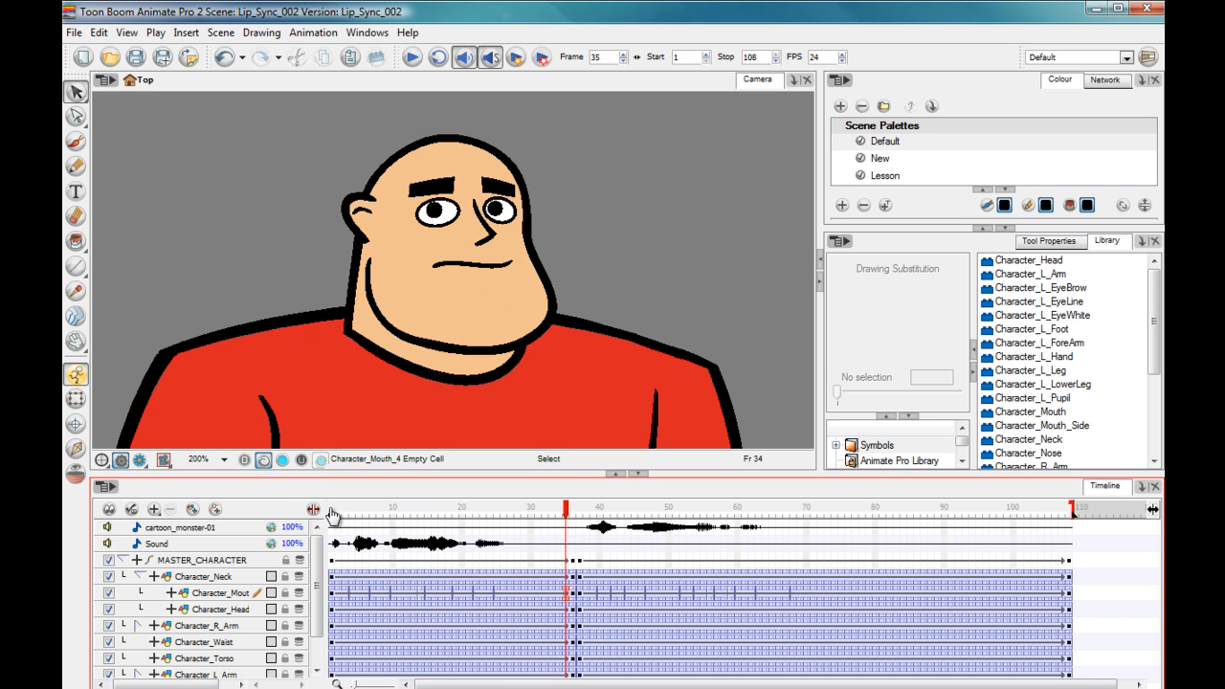
# Check the side-view mouth shapes against the scrubbed sound around frames 44 and 45.
pyautogui.press('.')
pyautogui.press('.')
pyautogui.press('.')
pyautogui.press('.')
pyautogui.press('.')
pyautogui.press('.')
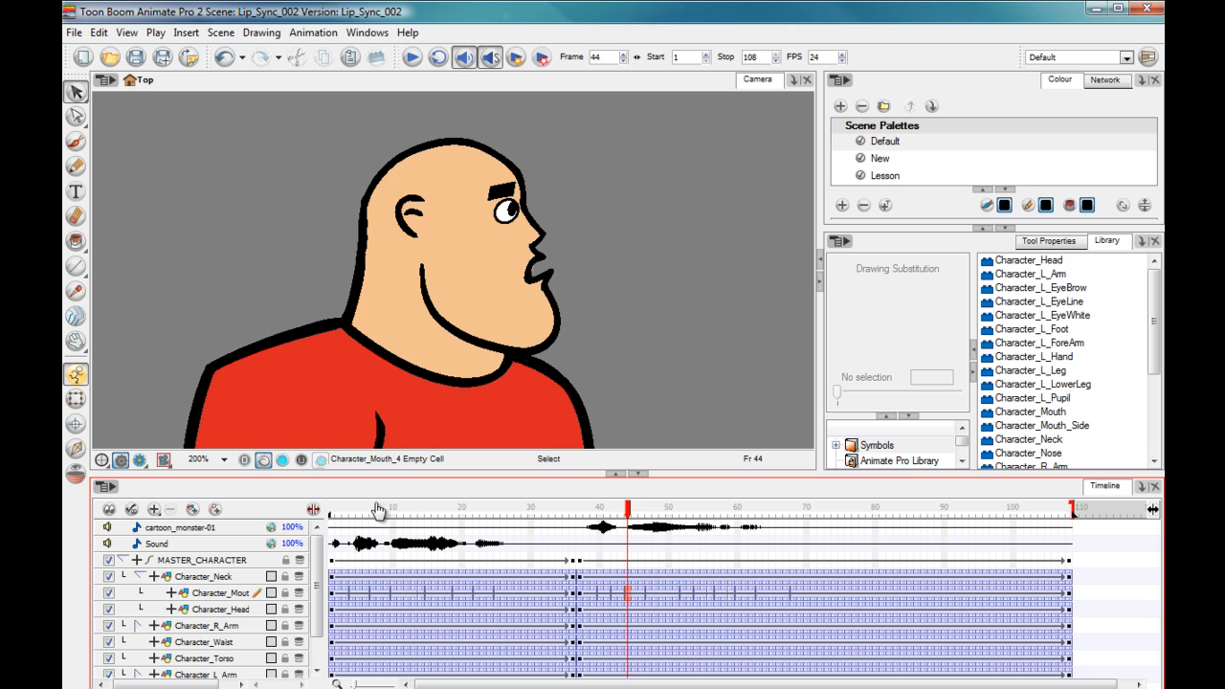
pyautogui.press(',')
pyautogui.press(',')
pyautogui.press(',')
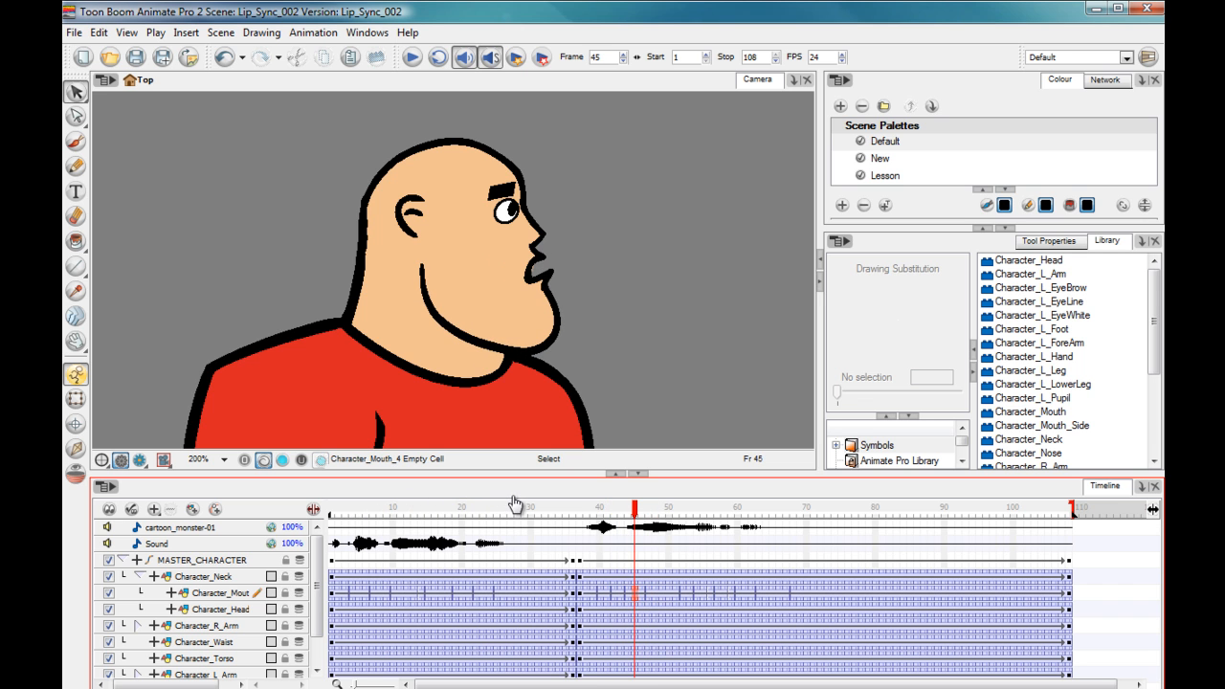
pyautogui.press(',')
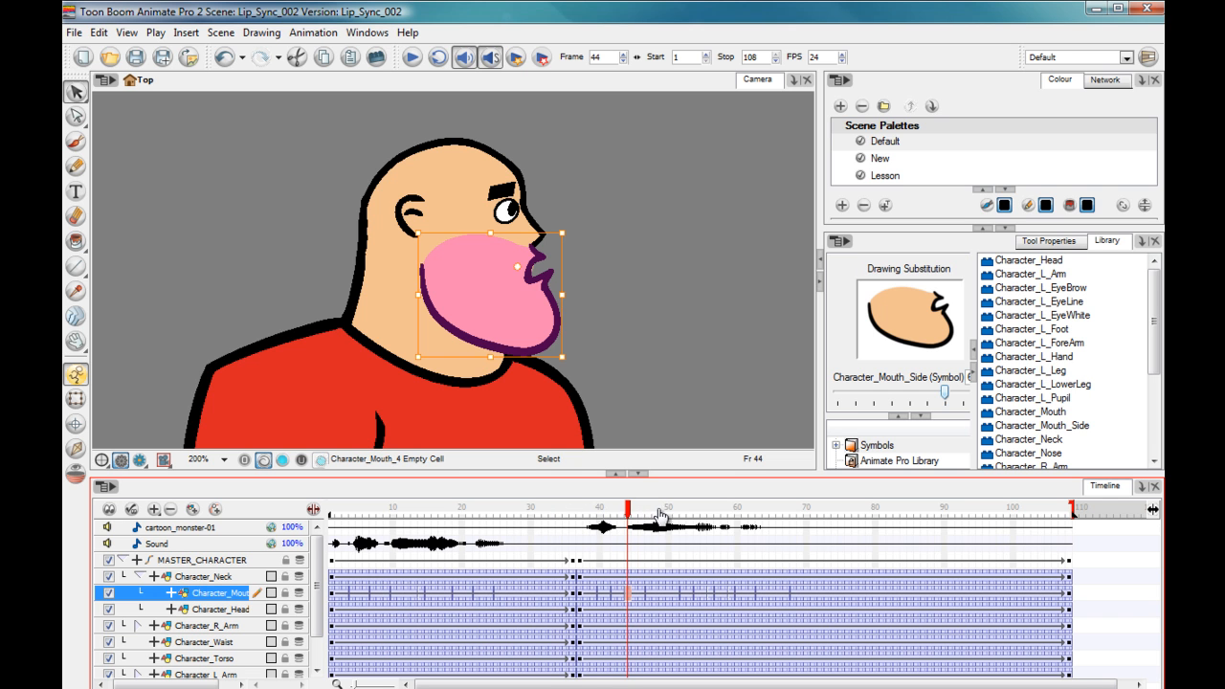
# Try other Character_Mouth_Side drawings for the mouth at frame 44 using drawing substitution.
pyautogui.press(']')
pyautogui.press('[')
pyautogui.press('[')
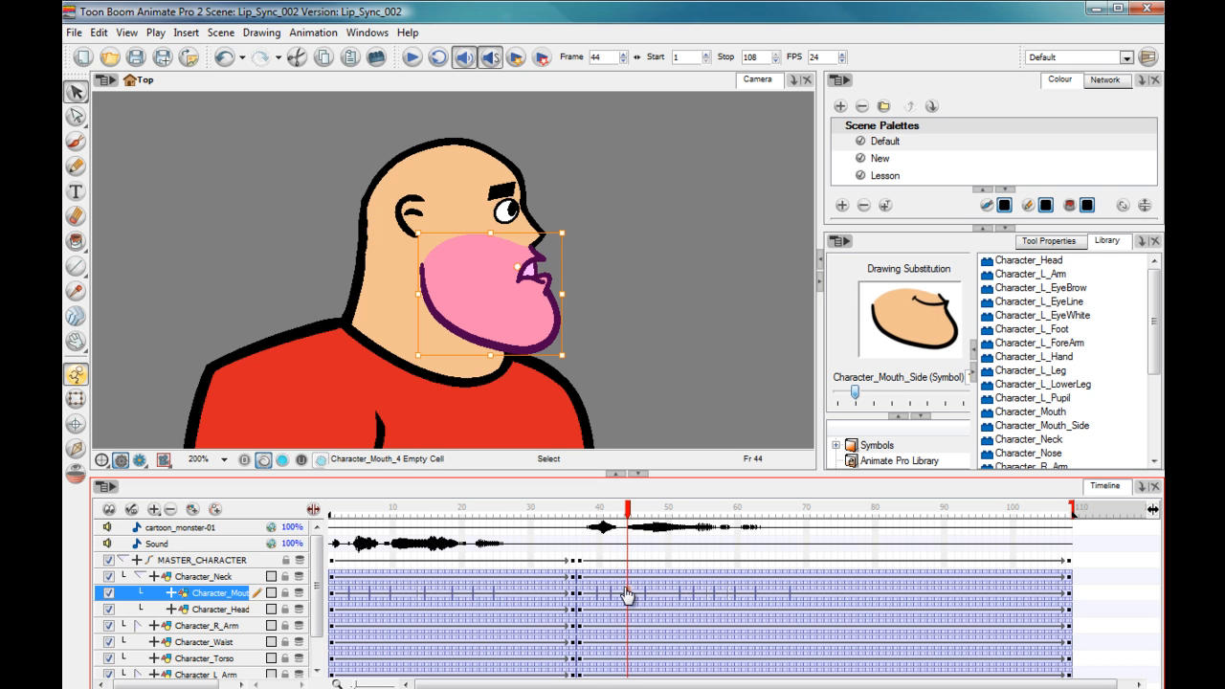
pyautogui.click(630, 596)
# Step back and forth through the frames around frame 44 up to frame 48 to check the side-view mouth against the sound.
pyautogui.press(',')
pyautogui.press(',')
pyautogui.press(',')
pyautogui.press(',')
pyautogui.press(',')
pyautogui.press(',')
pyautogui.press('.')
pyautogui.press('.')
pyautogui.press('.')
pyautogui.press('.')
pyautogui.press('.')
pyautogui.press('.')
pyautogui.press('.')
pyautogui.press('.')
pyautogui.press(']')
pyautogui.press('.')
pyautogui.press('.')
pyautogui.press('.')
pyautogui.press('.')
pyautogui.press('.')
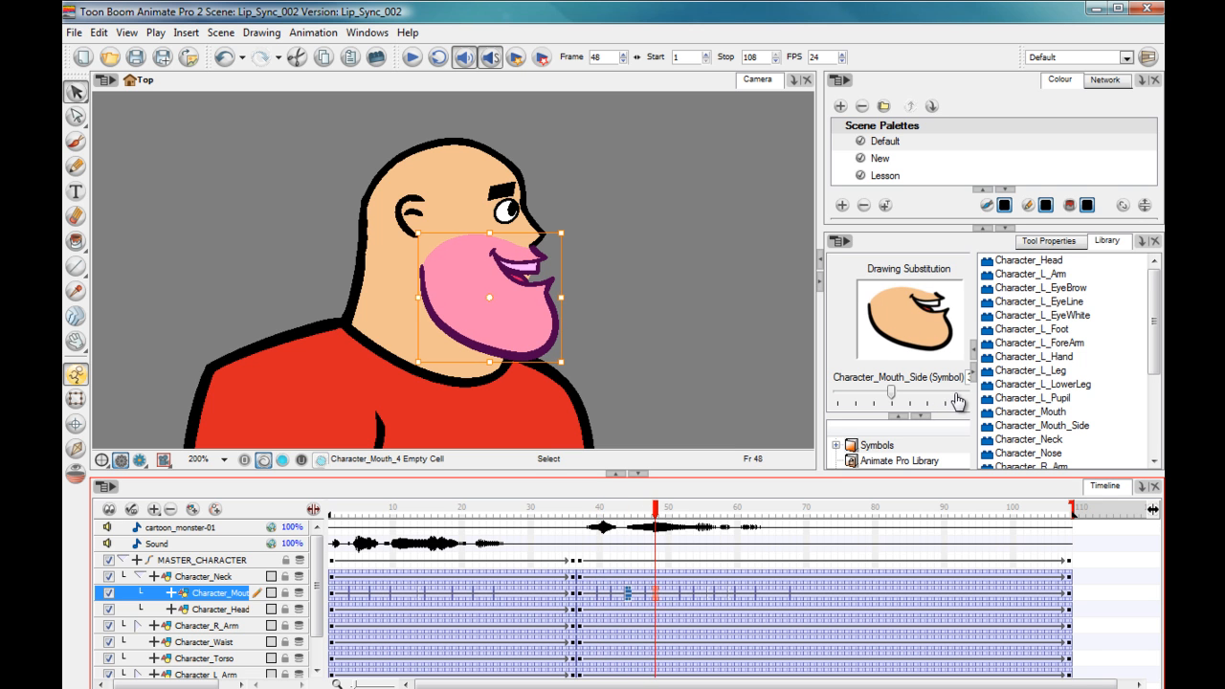
# Step back through the mouth shapes to frame 1 with sound scrubbing, and go to frame 39 for the side view.
pyautogui.press(',')
pyautogui.press(',')
pyautogui.press(',')
pyautogui.press(',')
pyautogui.press(',')
pyautogui.press(',')
pyautogui.press(',')
pyautogui.press(',')
pyautogui.press(',')
pyautogui.press(',')
pyautogui.press(',')
pyautogui.press(',')
pyautogui.press(',')
pyautogui.press(',')
pyautogui.press(',')
pyautogui.press(',')
pyautogui.press(',')
pyautogui.press(',')
pyautogui.press(',')
pyautogui.press(',')
pyautogui.press(',')
pyautogui.press(',')
pyautogui.press(',')
pyautogui.press(',')
pyautogui.press(',')
pyautogui.press(',')
pyautogui.press(',')
pyautogui.press(',')
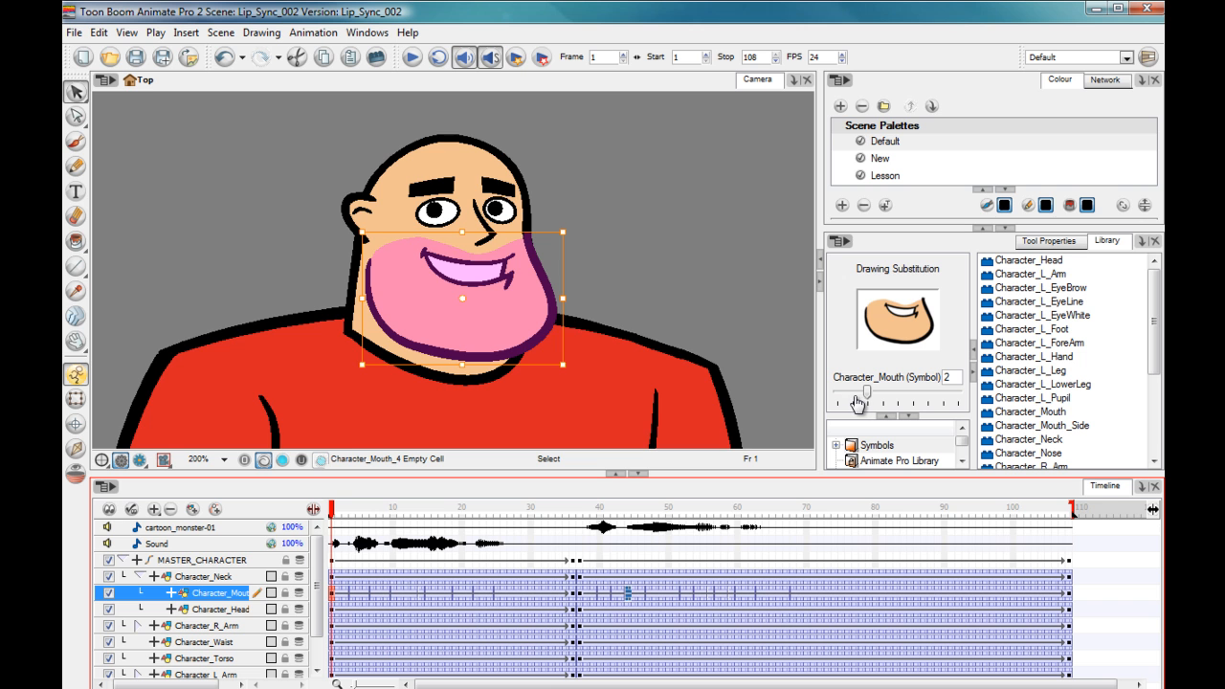
pyautogui.click(592, 508)
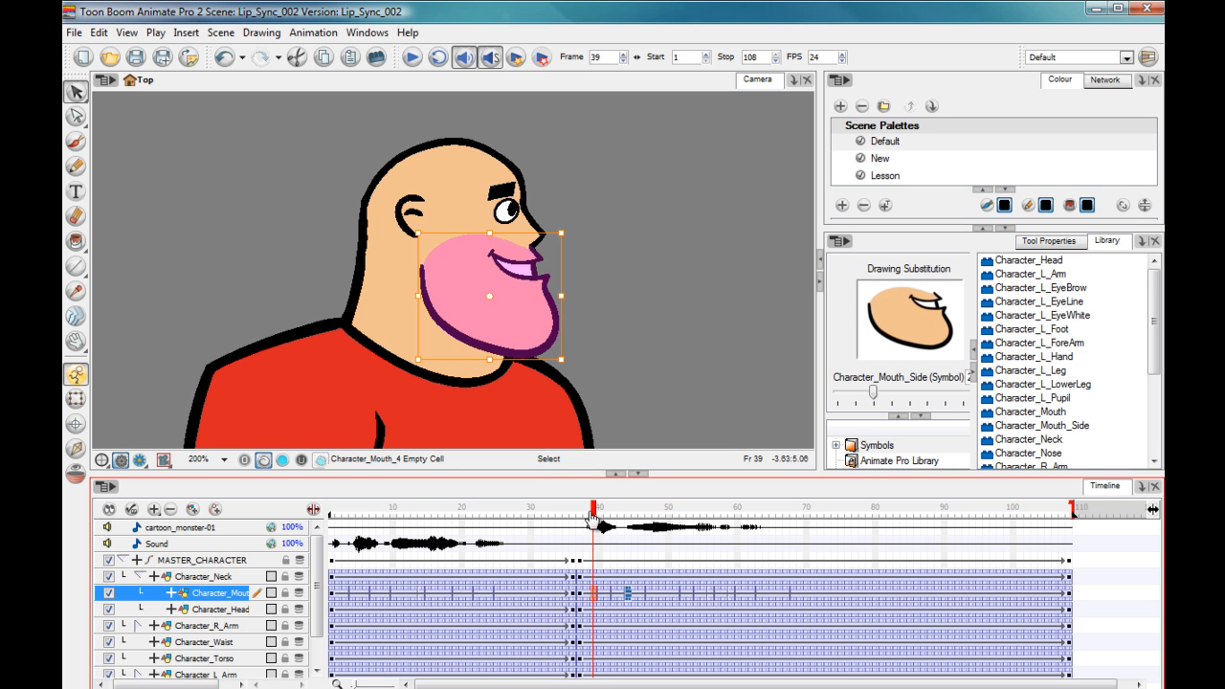
# Enter the Character_Head symbol in the side view and trim the skin fill around the mouth with the Eraser.
pyautogui.press('/')
pyautogui.hotkey('ctrl', 'shift', 'e')
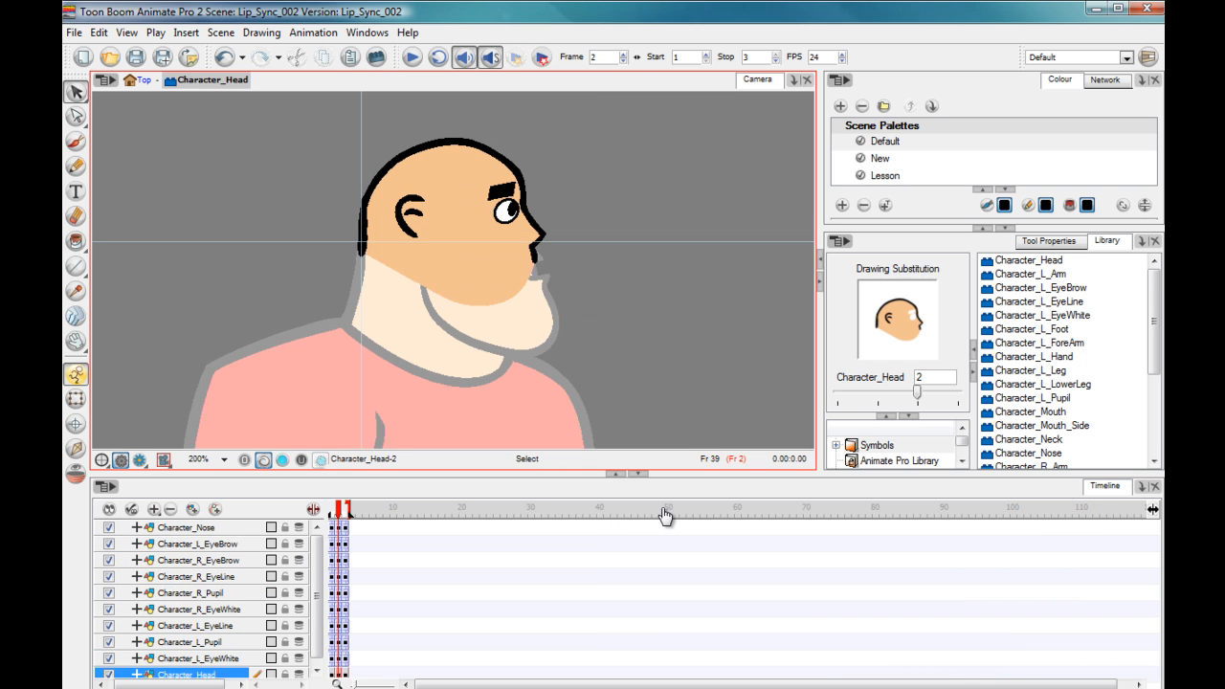
pyautogui.hotkey('alt', 'e')
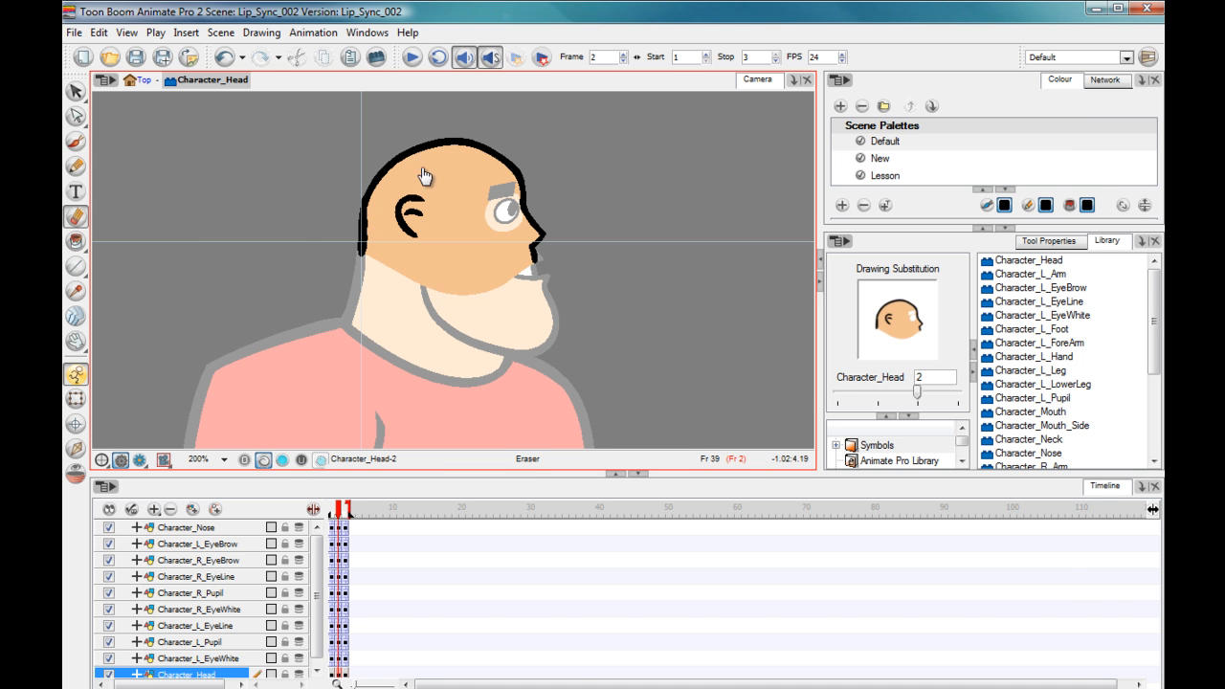
pyautogui.press('Escape')
# Play the top-level scene with sound from frame 1 to check the front-view and side-view lip-sync, and stop playback.
pyautogui.click(332, 509)
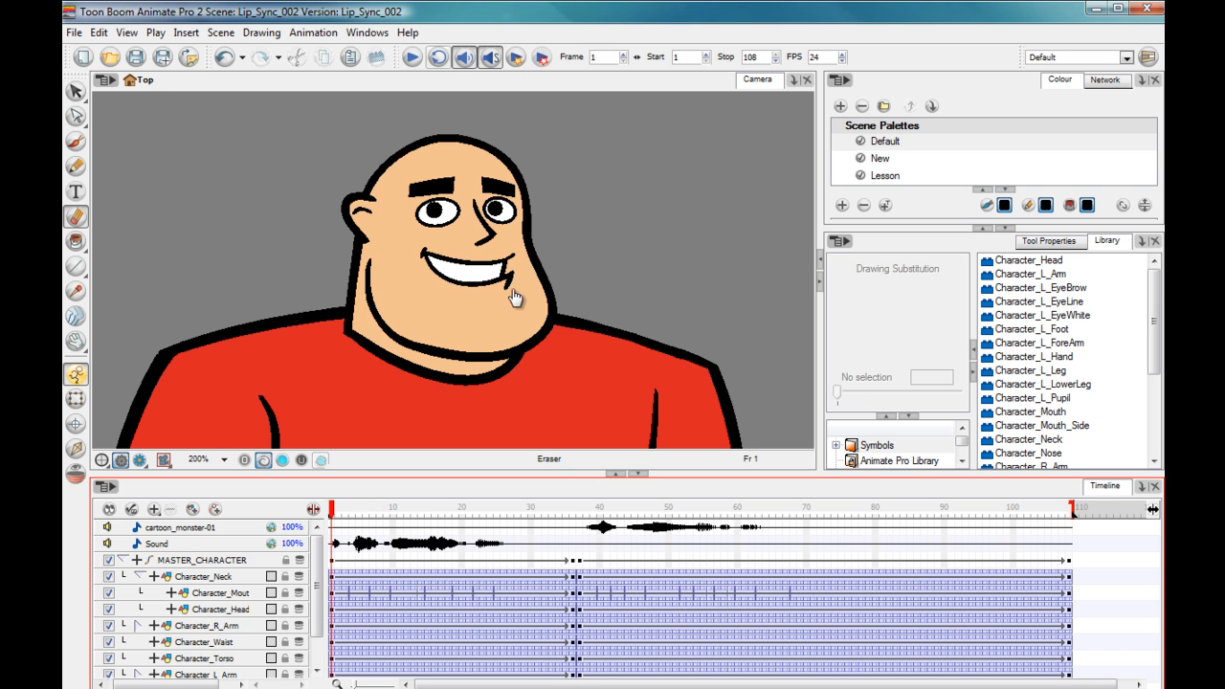
pyautogui.press('Return')
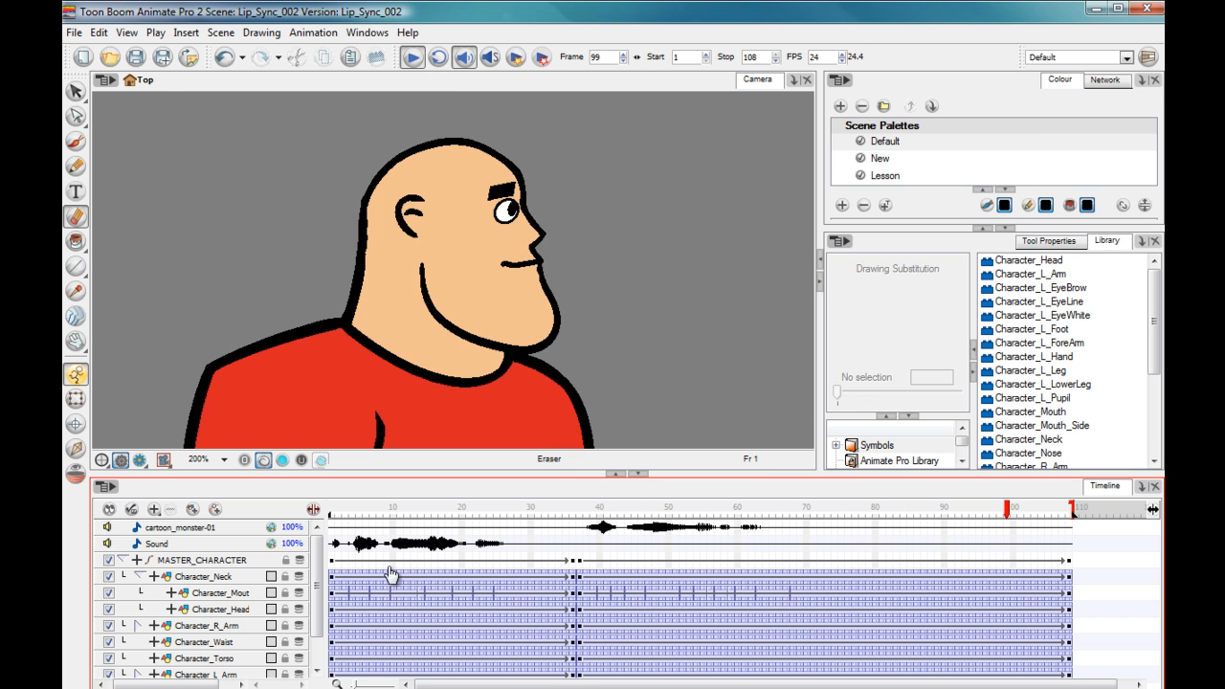
pyautogui.press('Return')
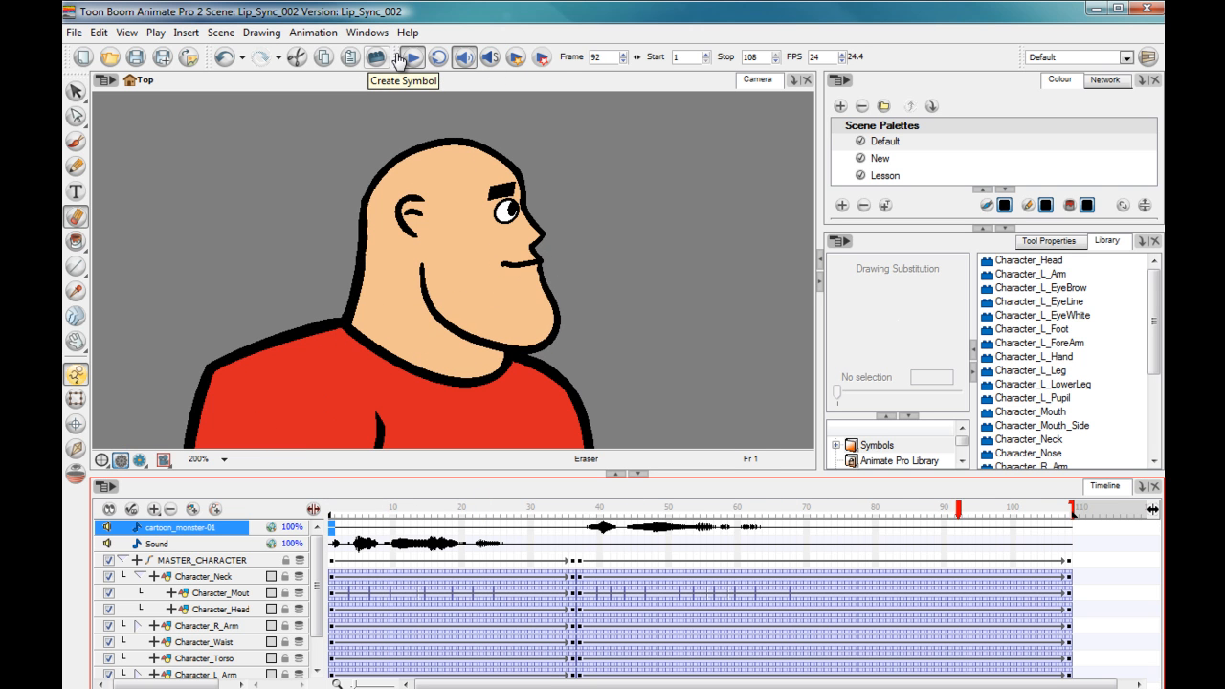
pyautogui.press('Return')
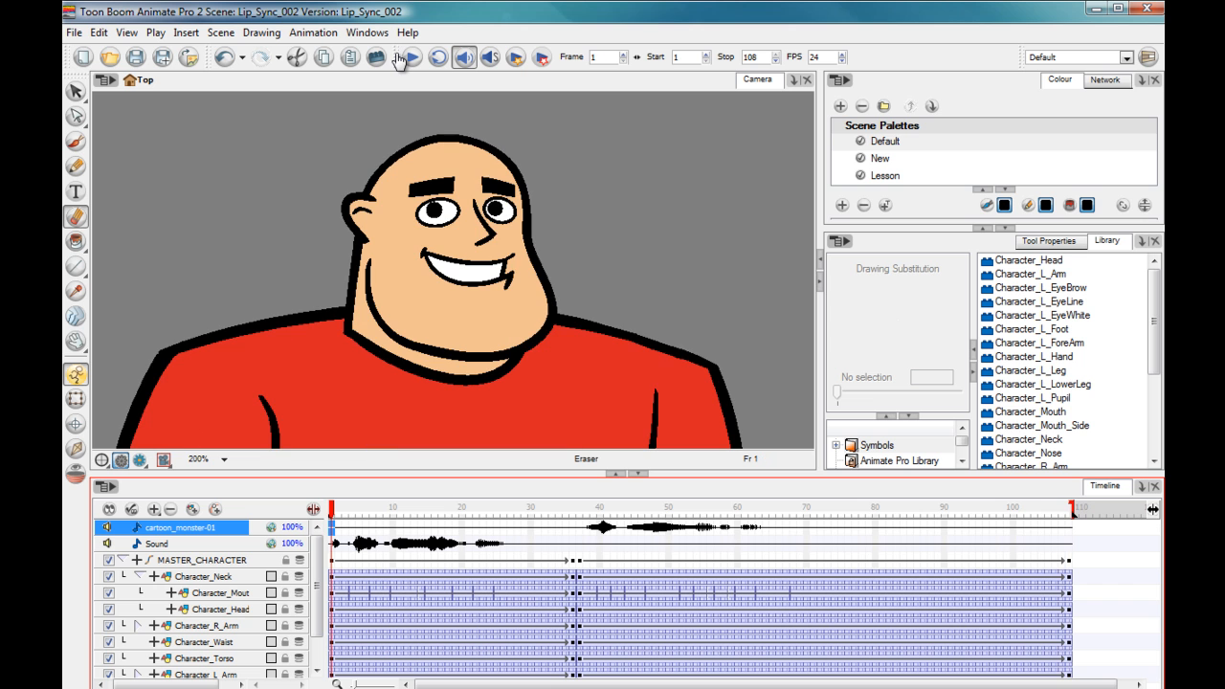